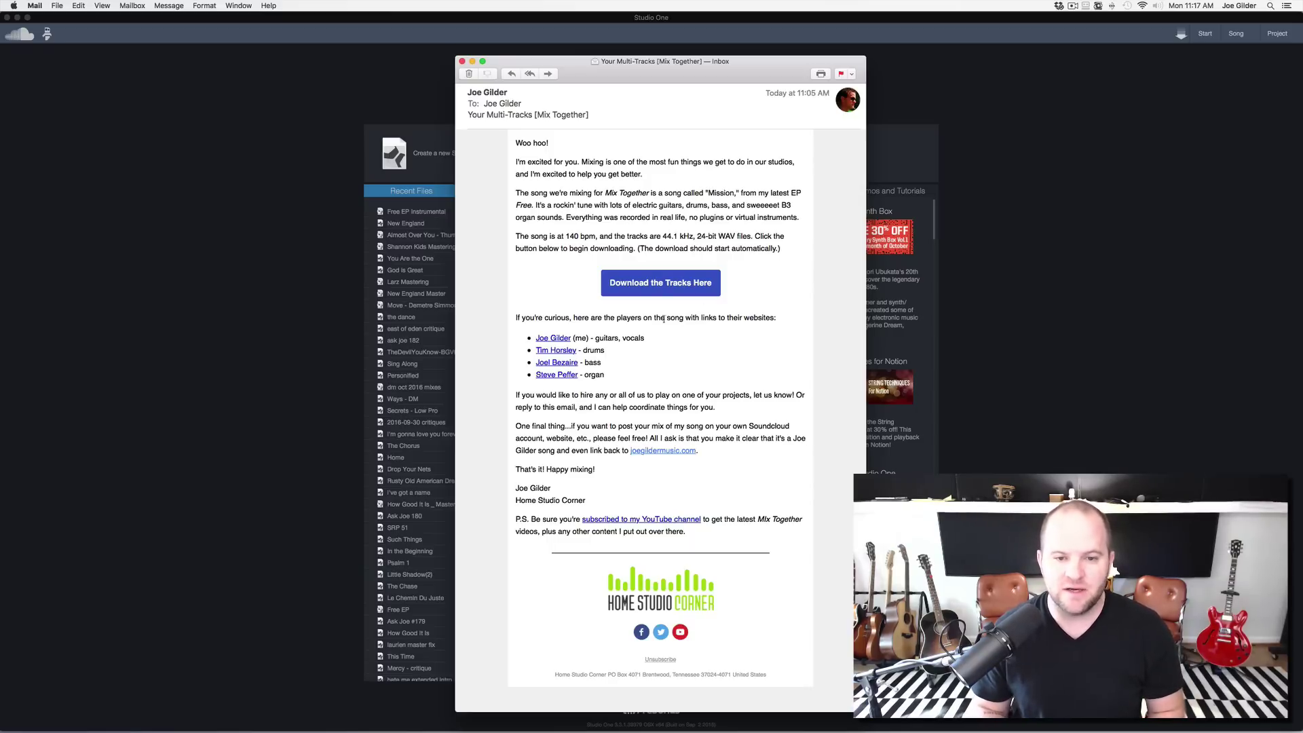
- Download the multi-tracks archive linked in the email and reveal the downloading file in Finder
{"action": "left_click", "coordinate": [646, 289]}
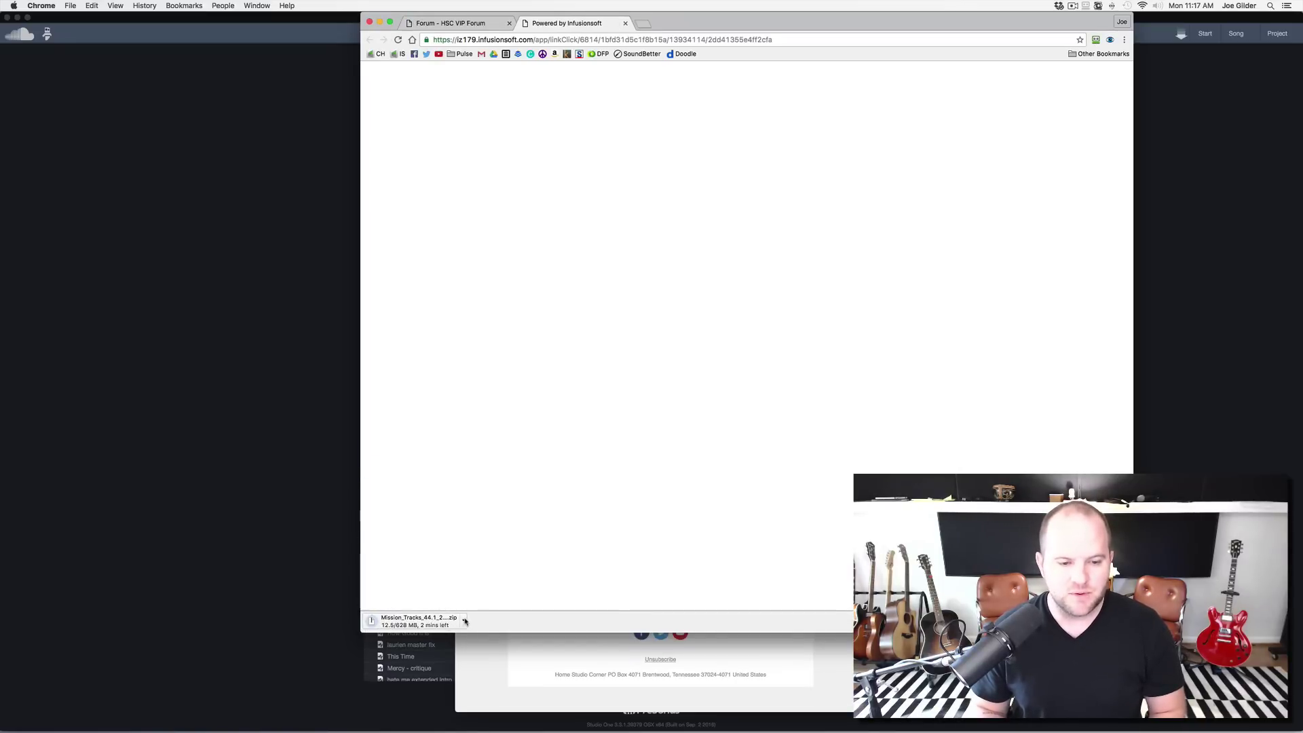
{"action": "left_click", "coordinate": [464, 619]}
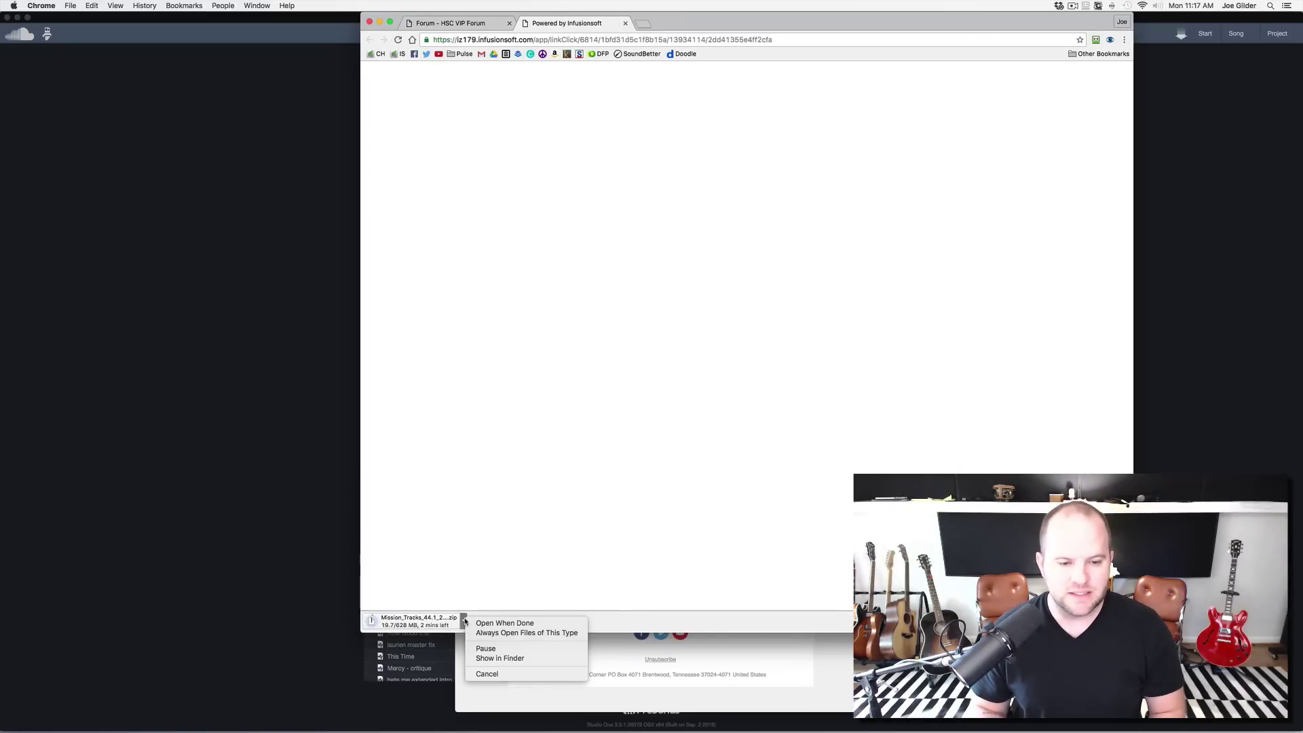
{"action": "left_click", "coordinate": [505, 659]}
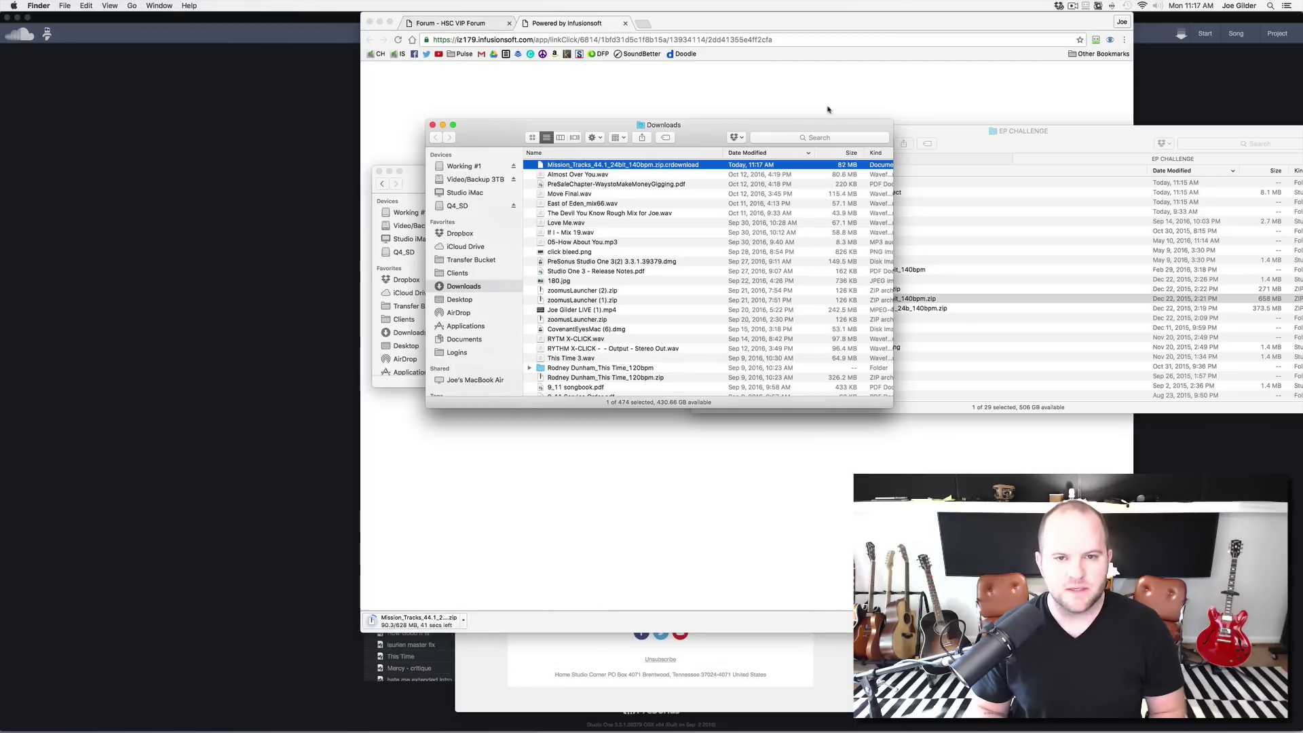
- Close the other Finder windows and move the Downloads window clear of the browser
{"action": "left_click", "coordinate": [1035, 131]}
{"action": "key", "text": "cmd+w"}
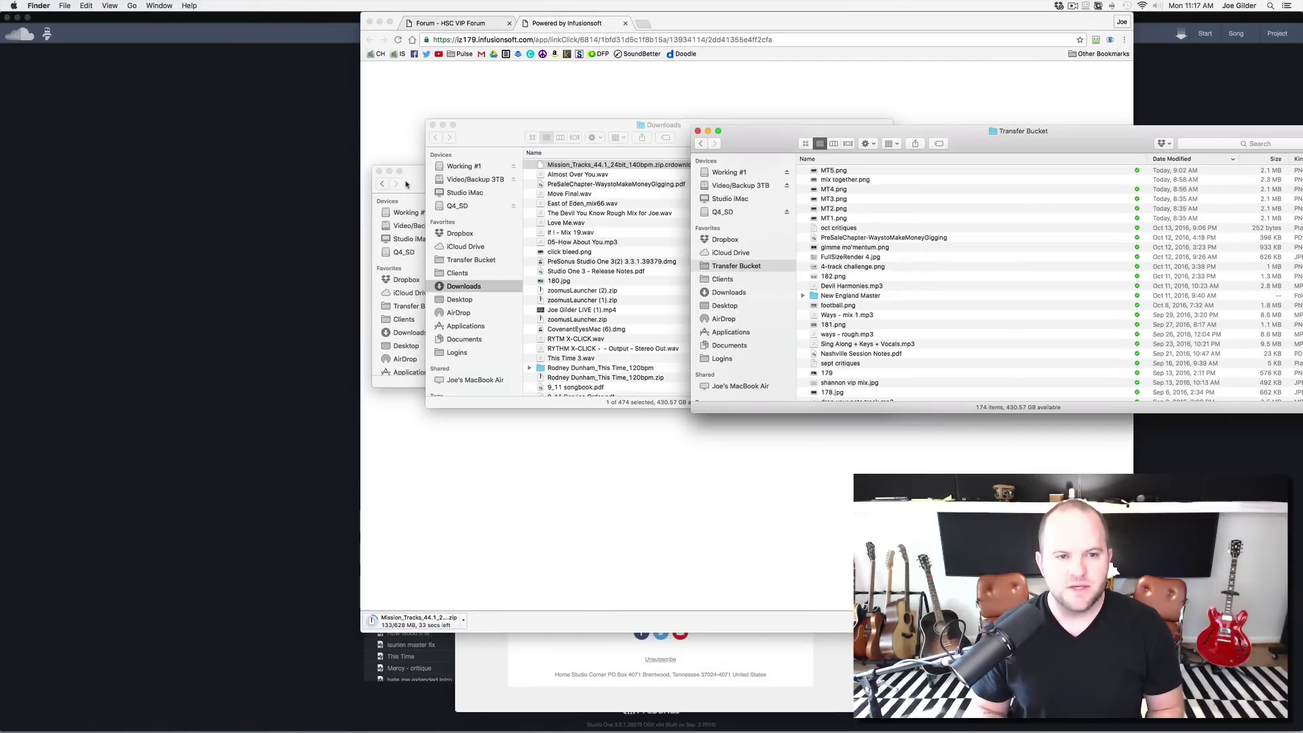
{"action": "left_click", "coordinate": [410, 180]}
{"action": "key", "text": "super+w"}
{"action": "left_click_drag", "start_coordinate": [569, 123], "coordinate": [174, 154]}
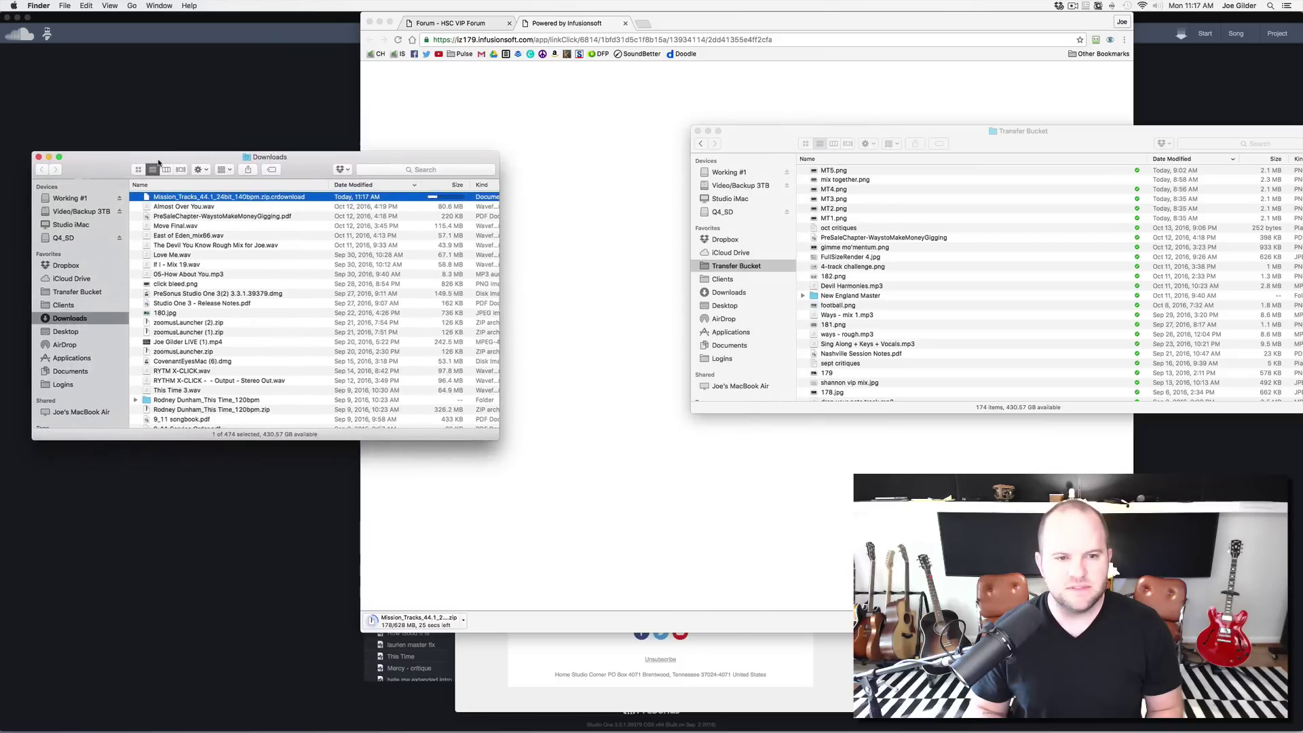
{"action": "left_click", "coordinate": [761, 134]}
{"action": "key", "text": "super+w"}
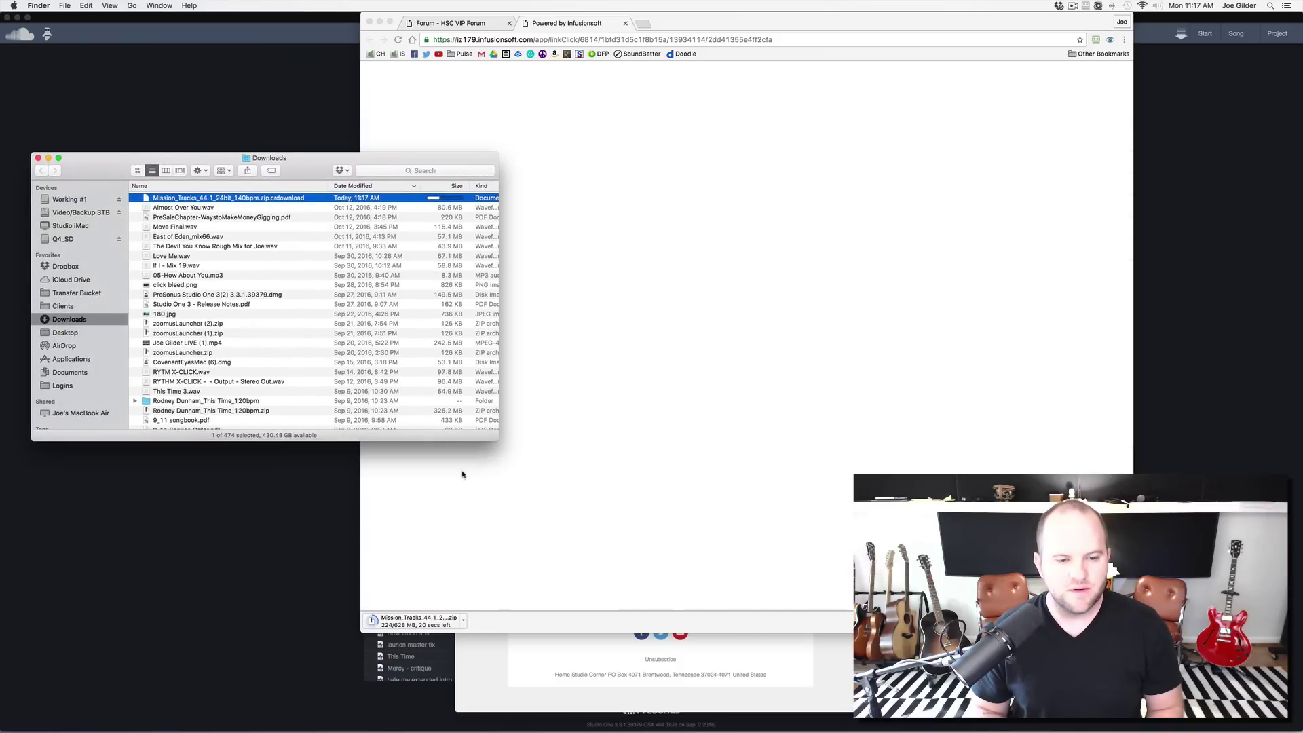
- Open the extracted Mission_Tracks_44.1_24bit_140bpm folder in Downloads and enlarge its window to list every track
{"action": "left_click", "coordinate": [617, 408]}
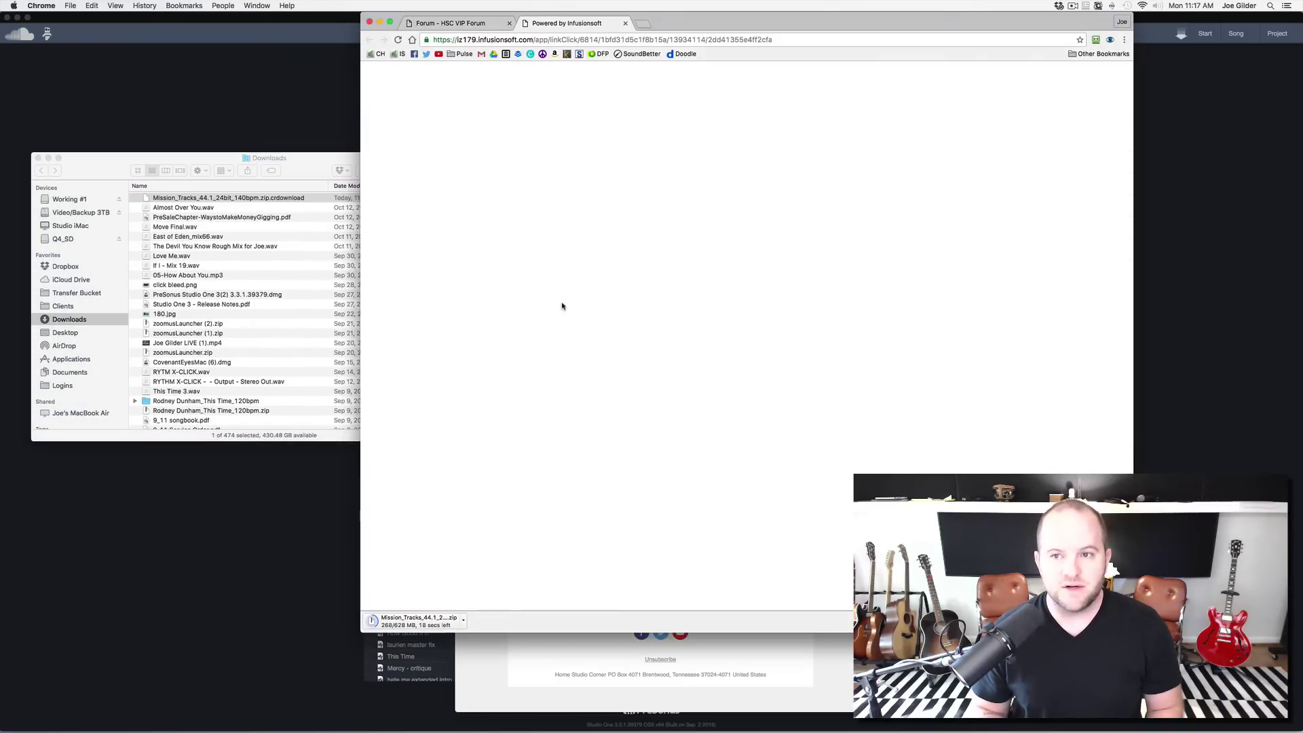
{"action": "left_click", "coordinate": [311, 167]}
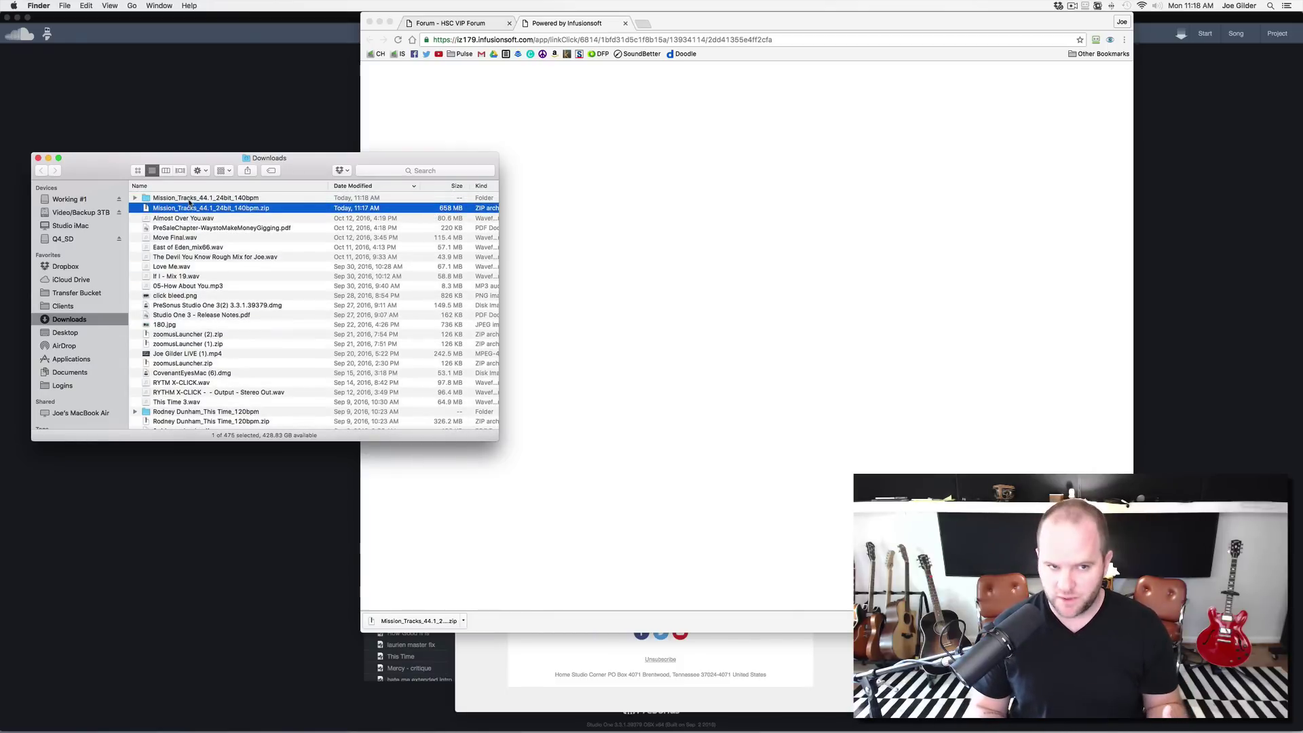
{"action": "left_click", "coordinate": [190, 199]}
{"action": "double_click", "coordinate": [182, 199]}
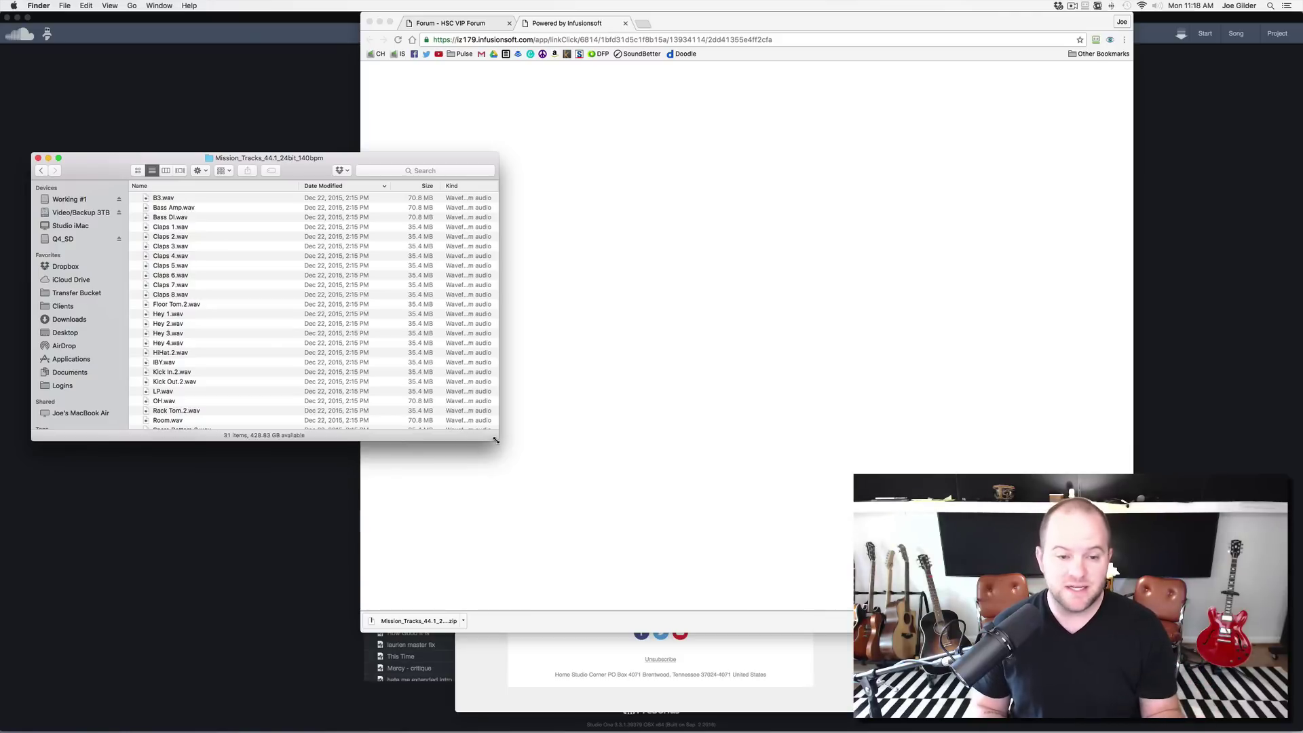
{"action": "left_click_drag", "start_coordinate": [499, 441], "coordinate": [447, 596]}
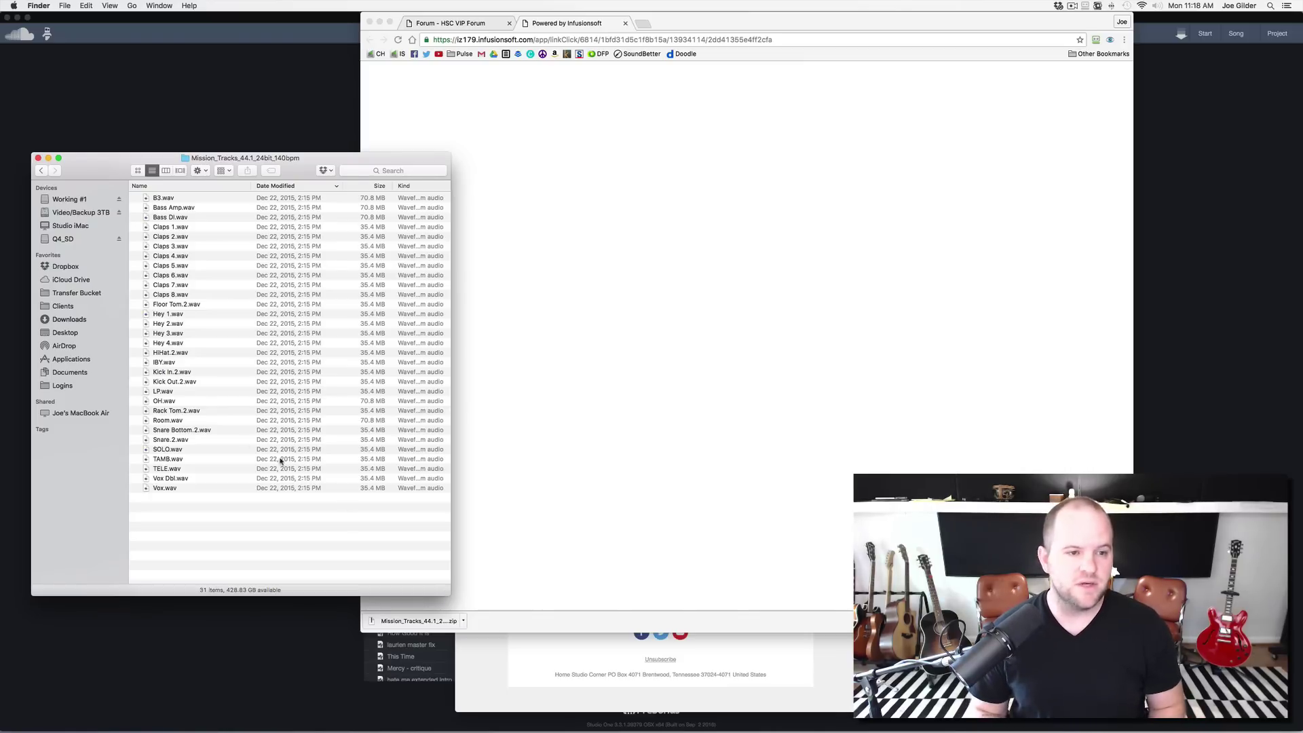
- Reposition the tracks folder window, close the download page and minimize the browser
{"action": "left_click_drag", "start_coordinate": [103, 173], "coordinate": [411, 99]}
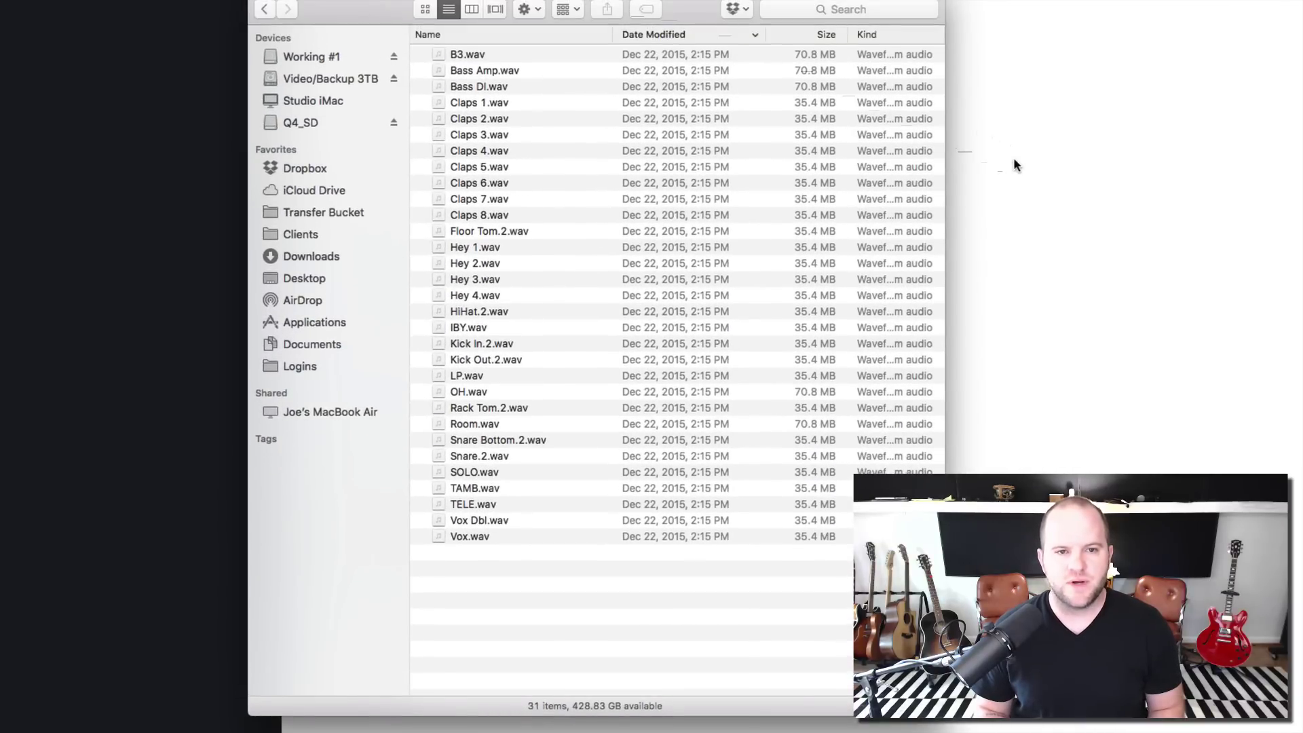
{"action": "left_click", "coordinate": [1016, 125]}
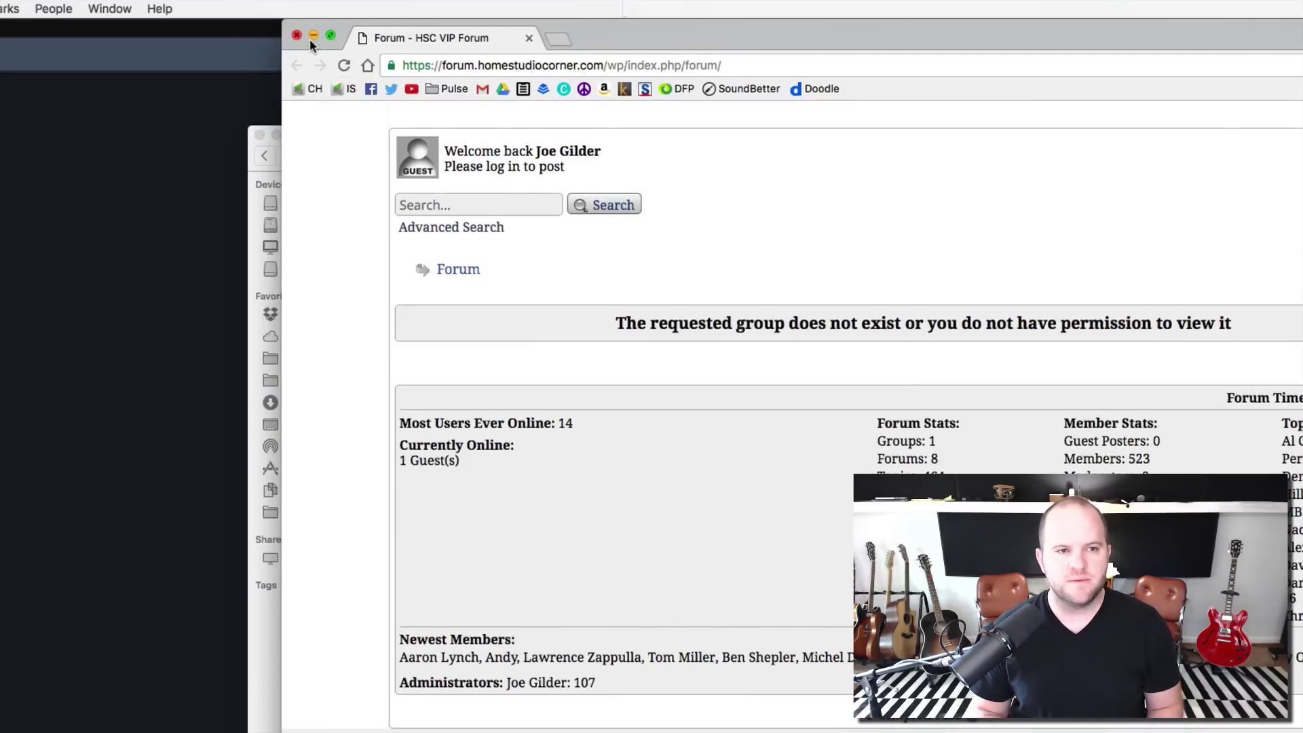
{"action": "left_click", "coordinate": [312, 38]}
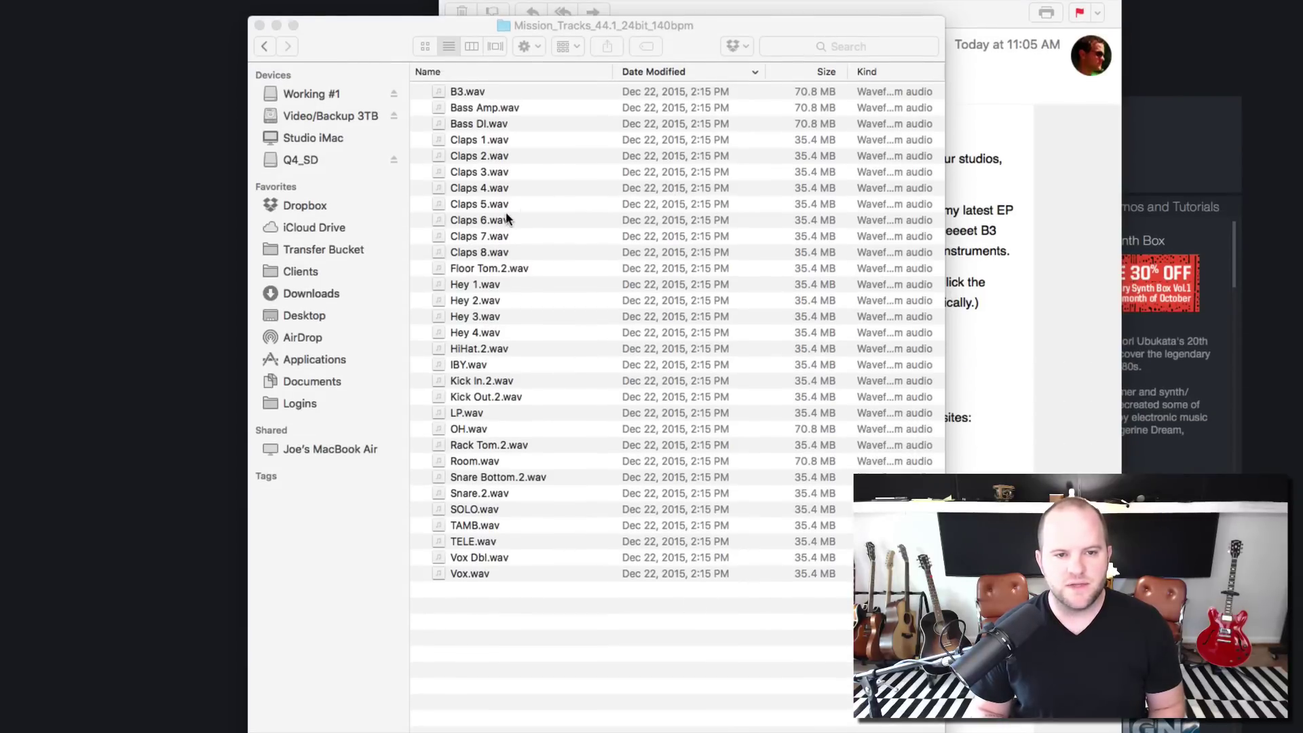
- Review the Hey 1–4 and Claps 1–8 audio files by selecting each group, and clear the selection
{"action": "left_click", "coordinate": [485, 151]}
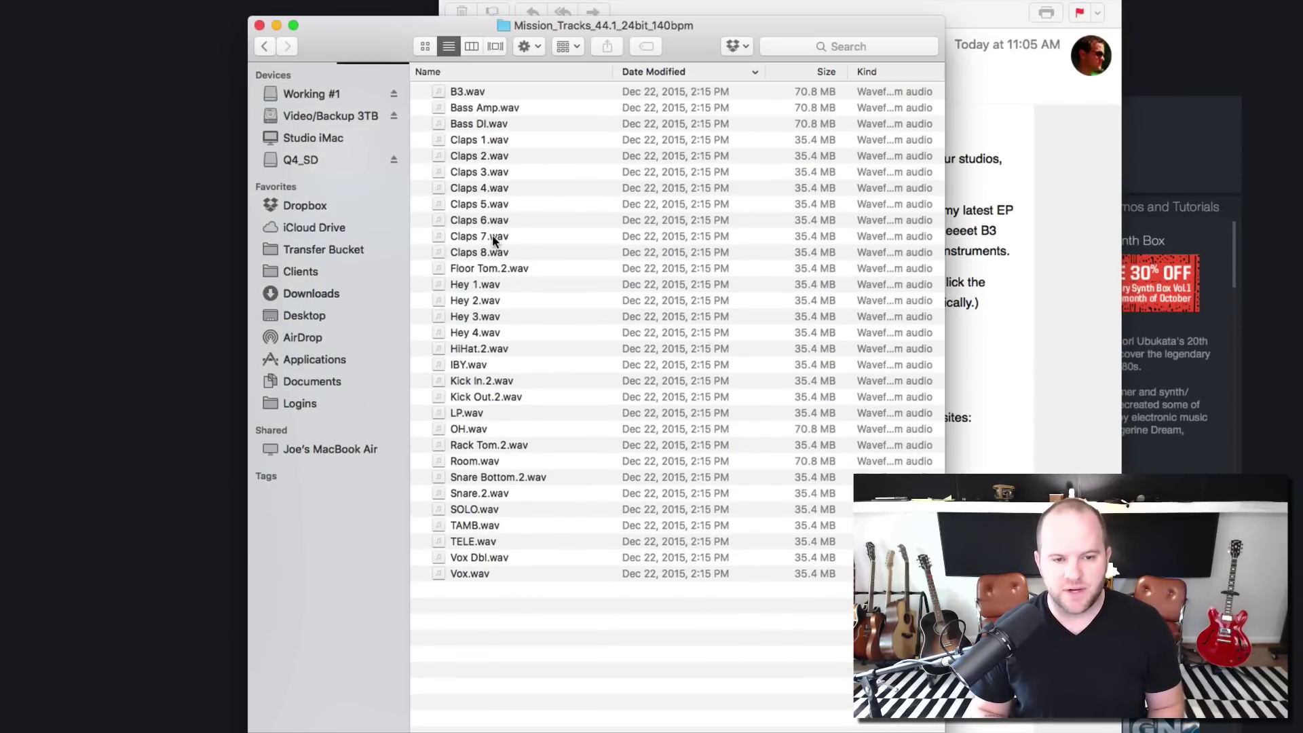
{"action": "left_click", "coordinate": [468, 284]}
{"action": "left_click", "coordinate": [478, 332], "text": "shift"}
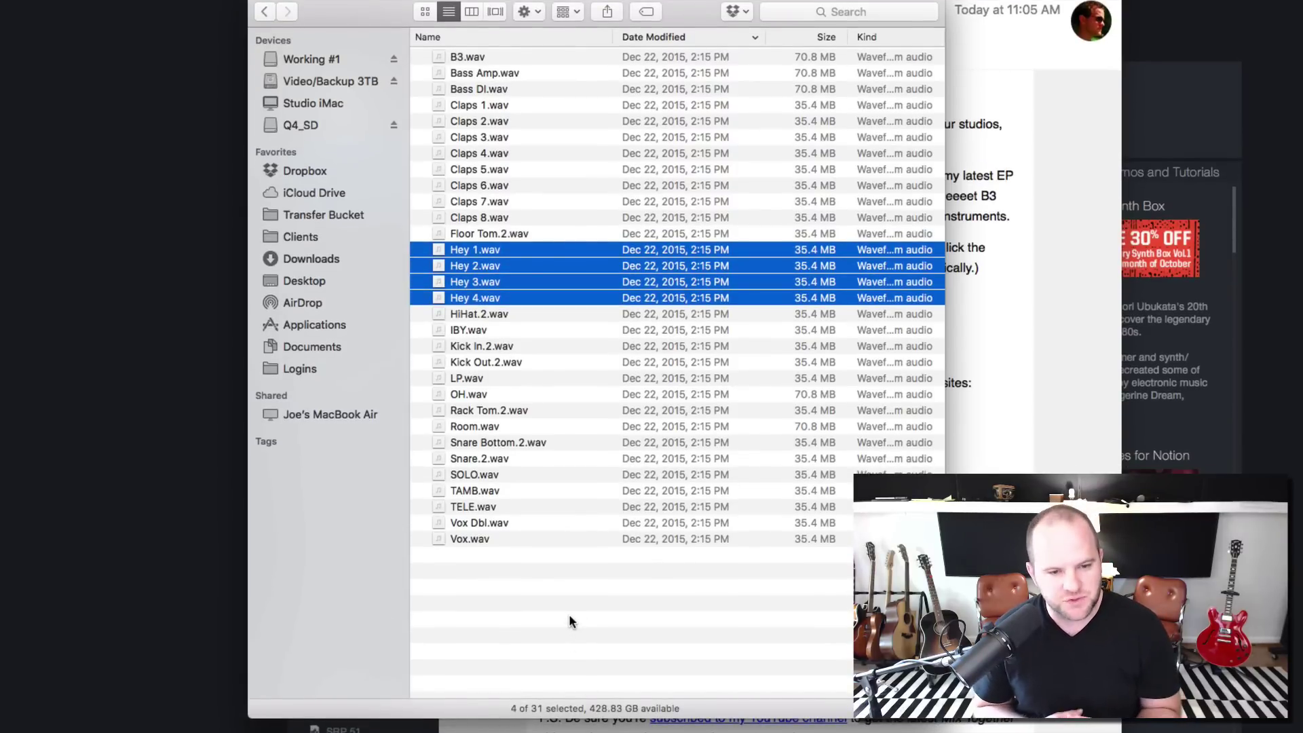
{"action": "left_click", "coordinate": [471, 112]}
{"action": "left_click", "coordinate": [490, 214], "text": "shift"}
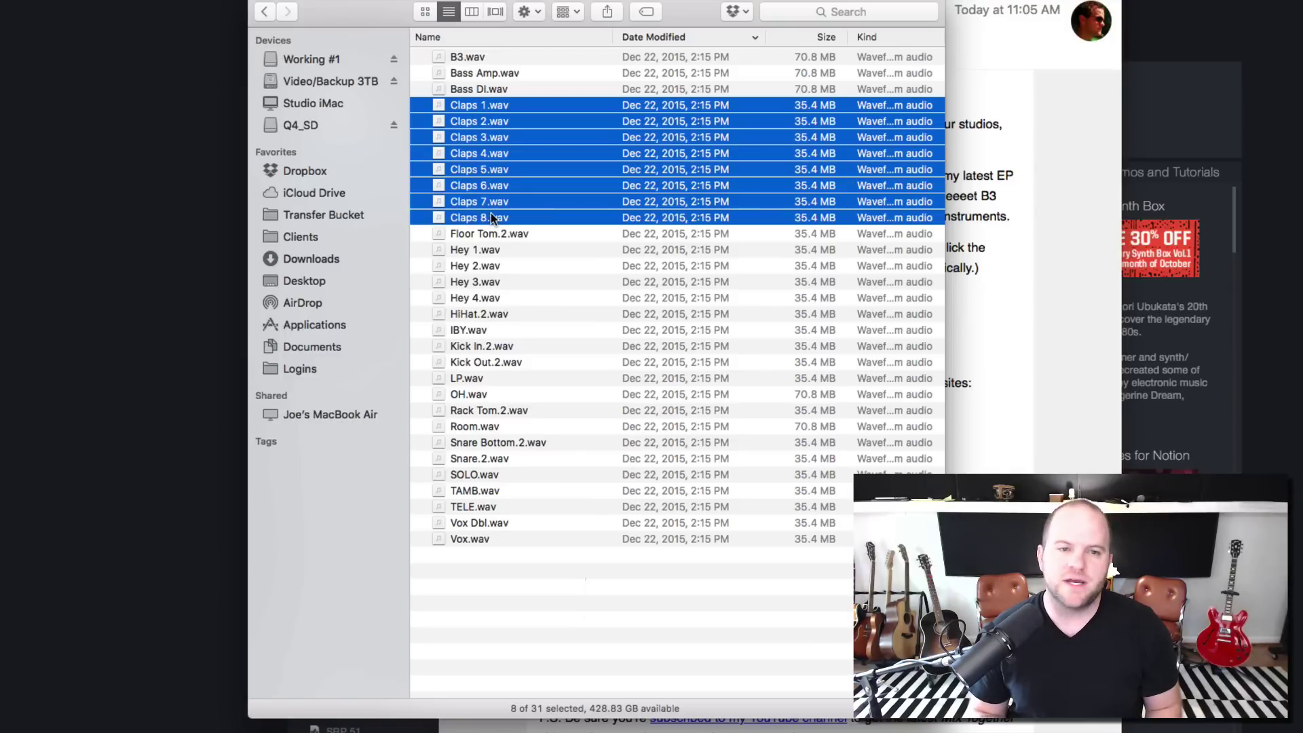
{"action": "left_click", "coordinate": [601, 555]}
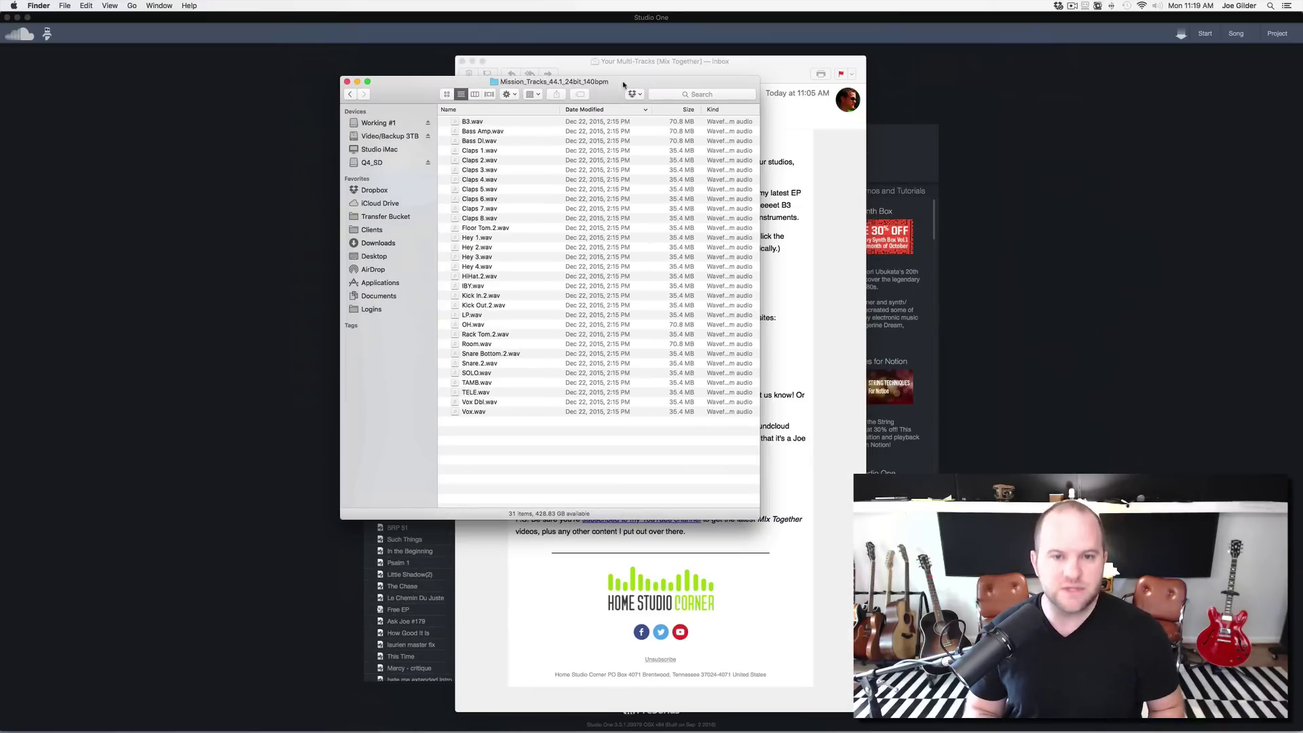
- Move the tracks folder aside, switch to Studio One and start creating a new song
{"action": "left_click_drag", "start_coordinate": [623, 84], "coordinate": [980, 61]}
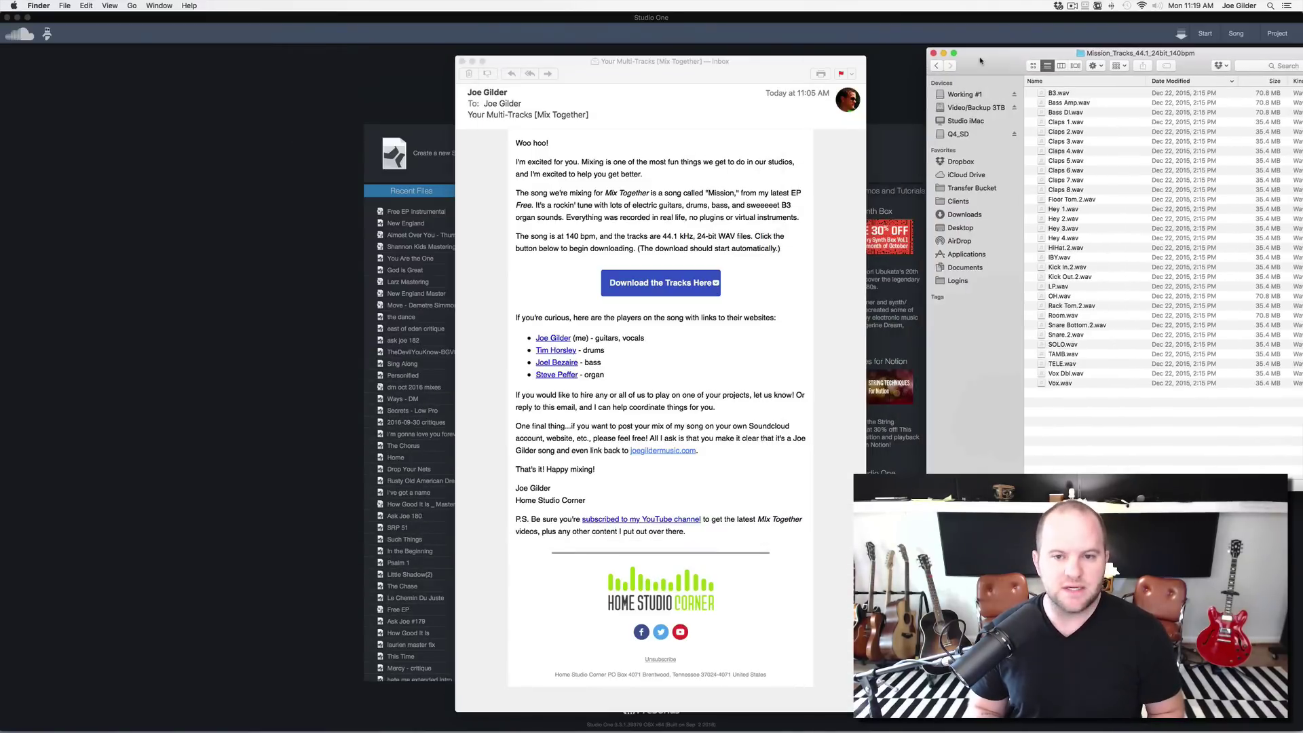
{"action": "left_click", "coordinate": [342, 206]}
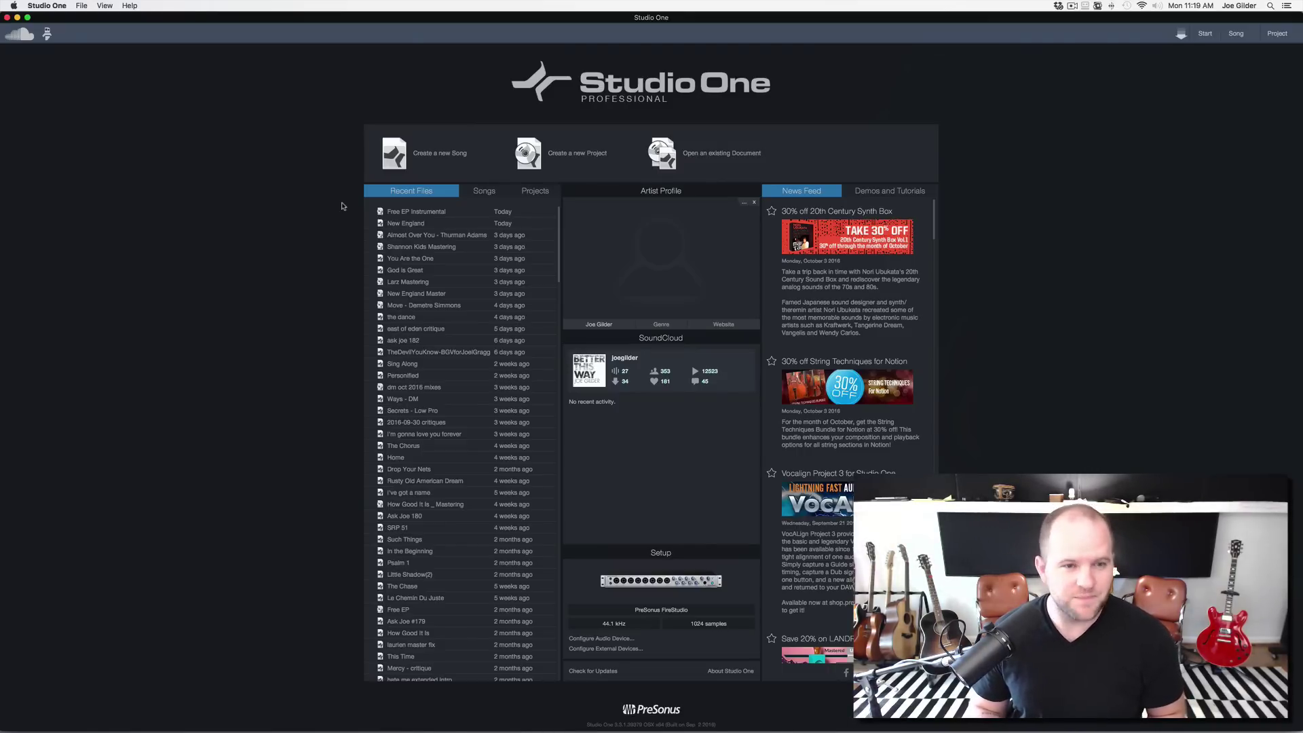
{"action": "left_click", "coordinate": [423, 155]}
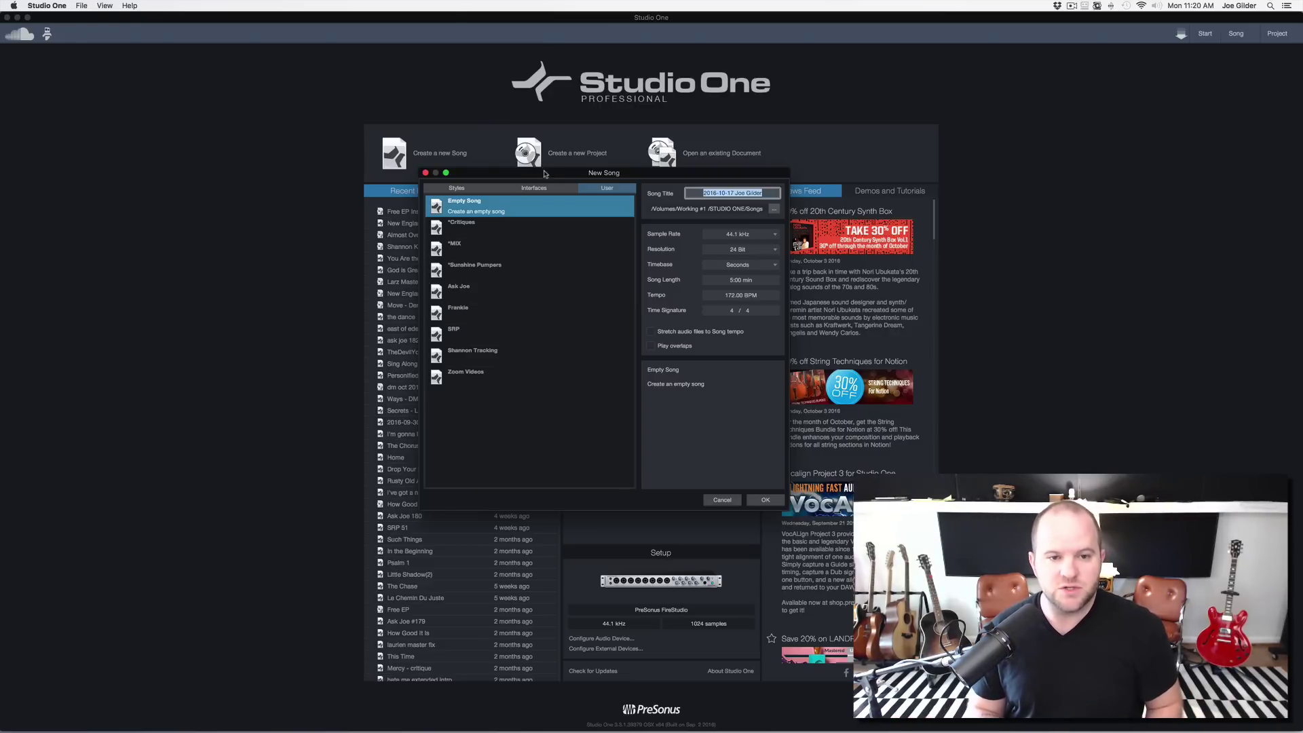
{"action": "left_click_drag", "start_coordinate": [540, 174], "coordinate": [462, 124]}
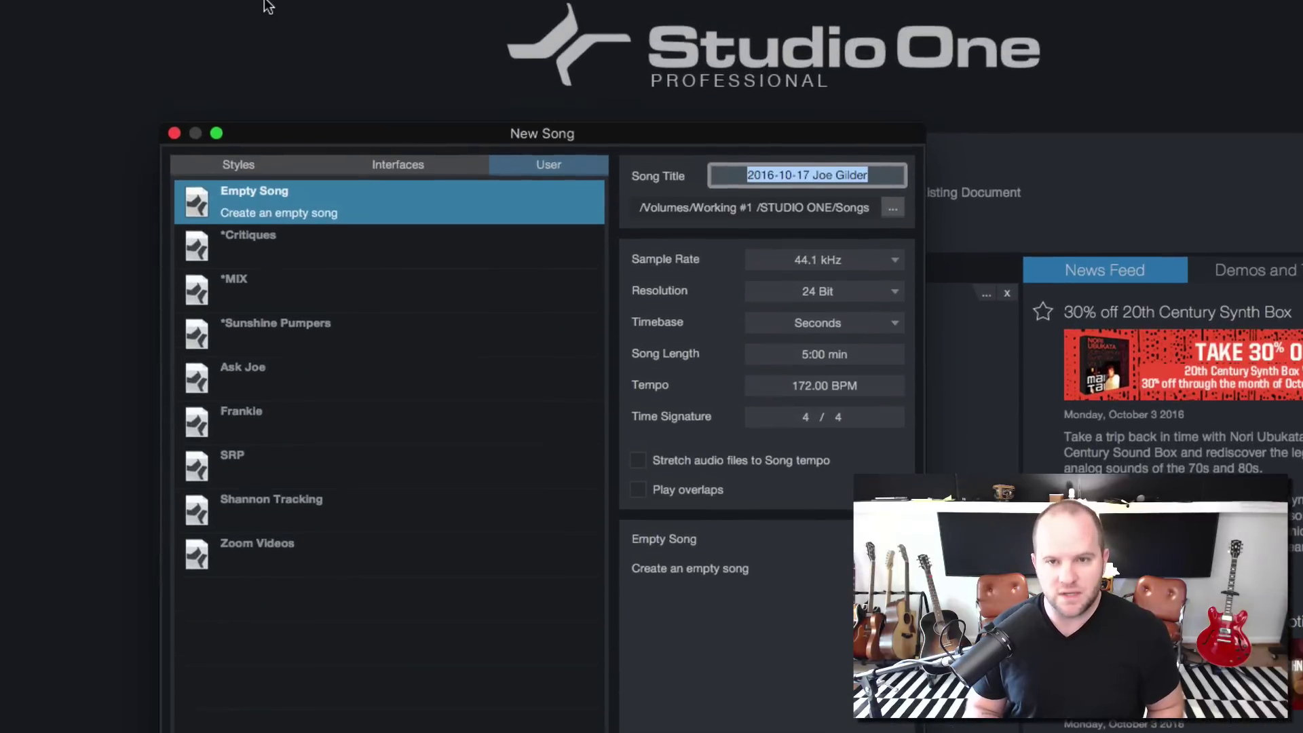
{"action": "left_click_drag", "start_coordinate": [344, 136], "coordinate": [299, 125]}
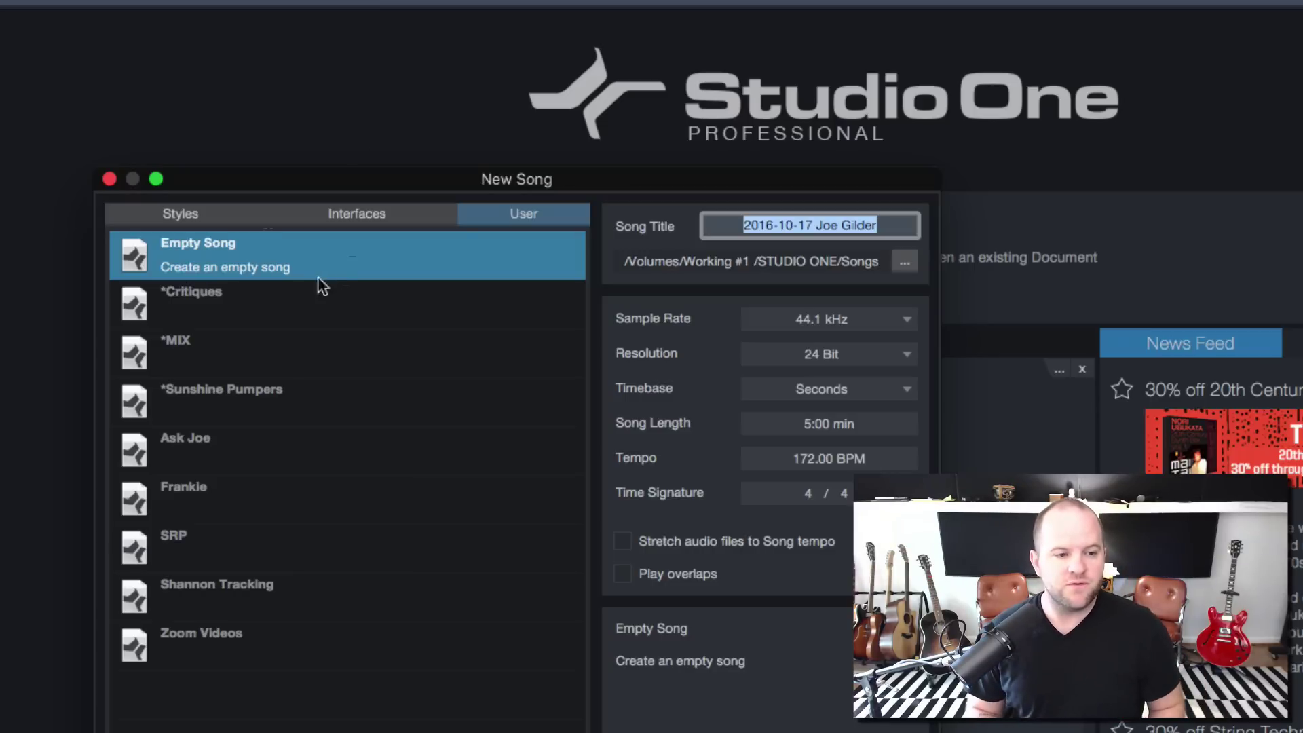
- Choose the *MIX user template and title the new song "Mission - MT"
{"action": "left_click", "coordinate": [273, 336]}
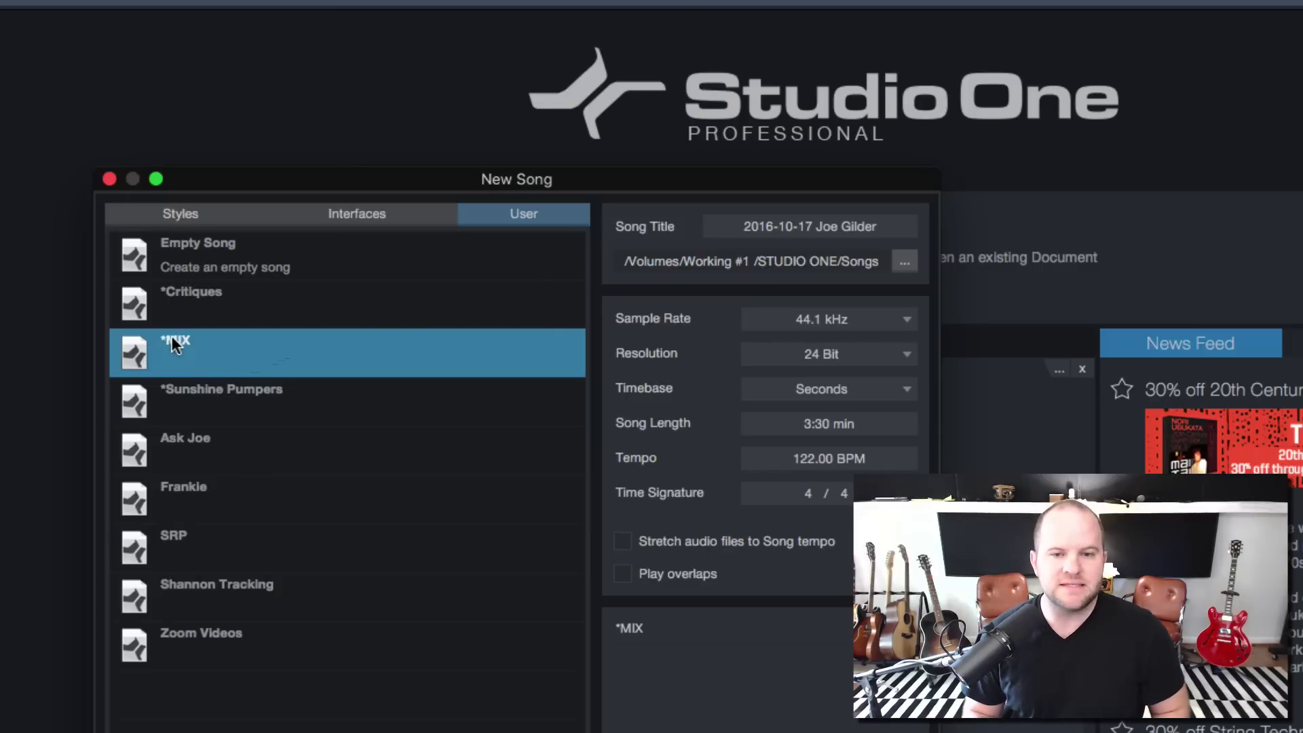
{"action": "left_click", "coordinate": [808, 224]}
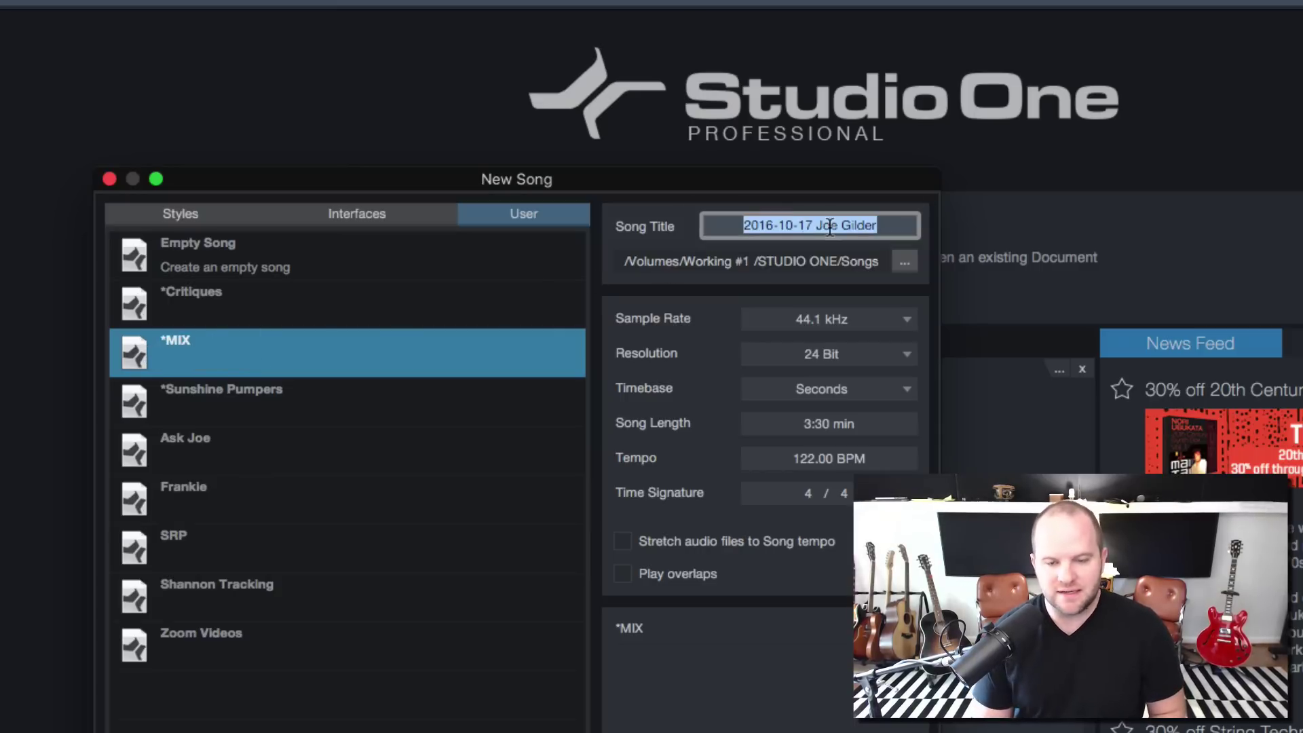
{"action": "type", "text": "Missio"}
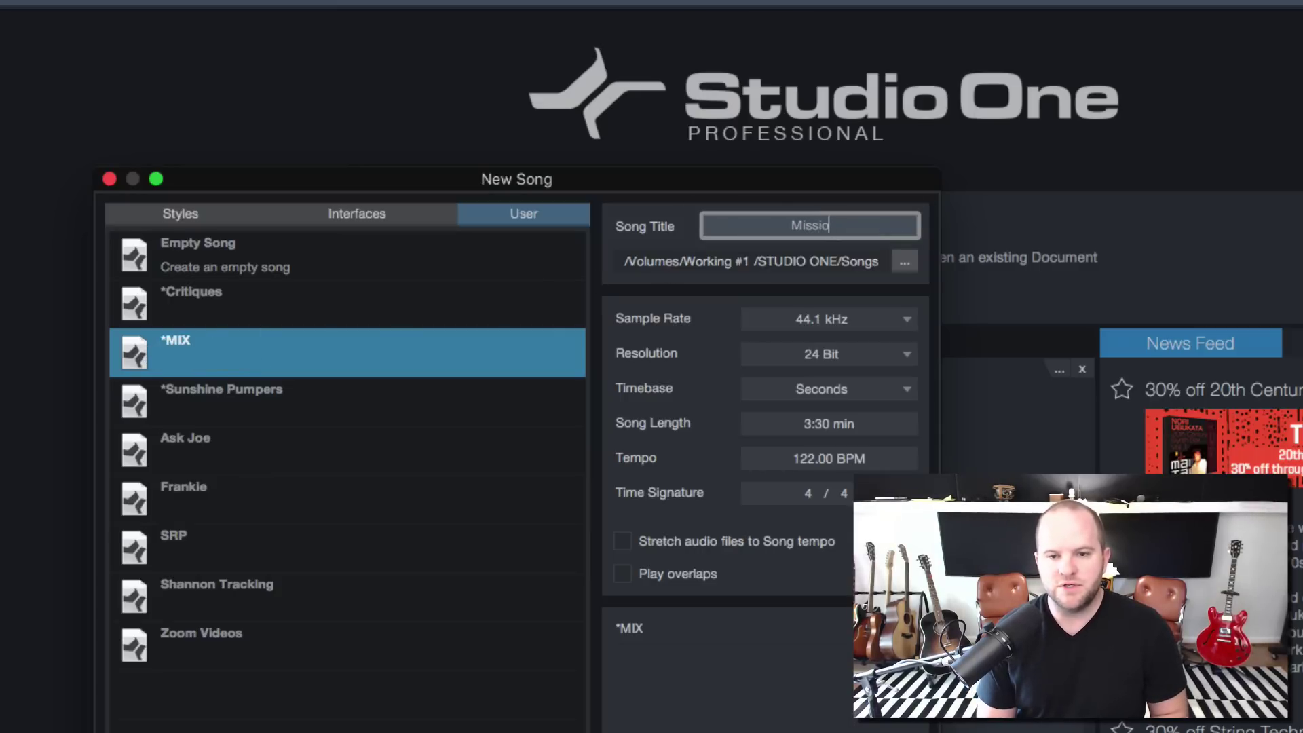
{"action": "type", "text": "n - MT"}
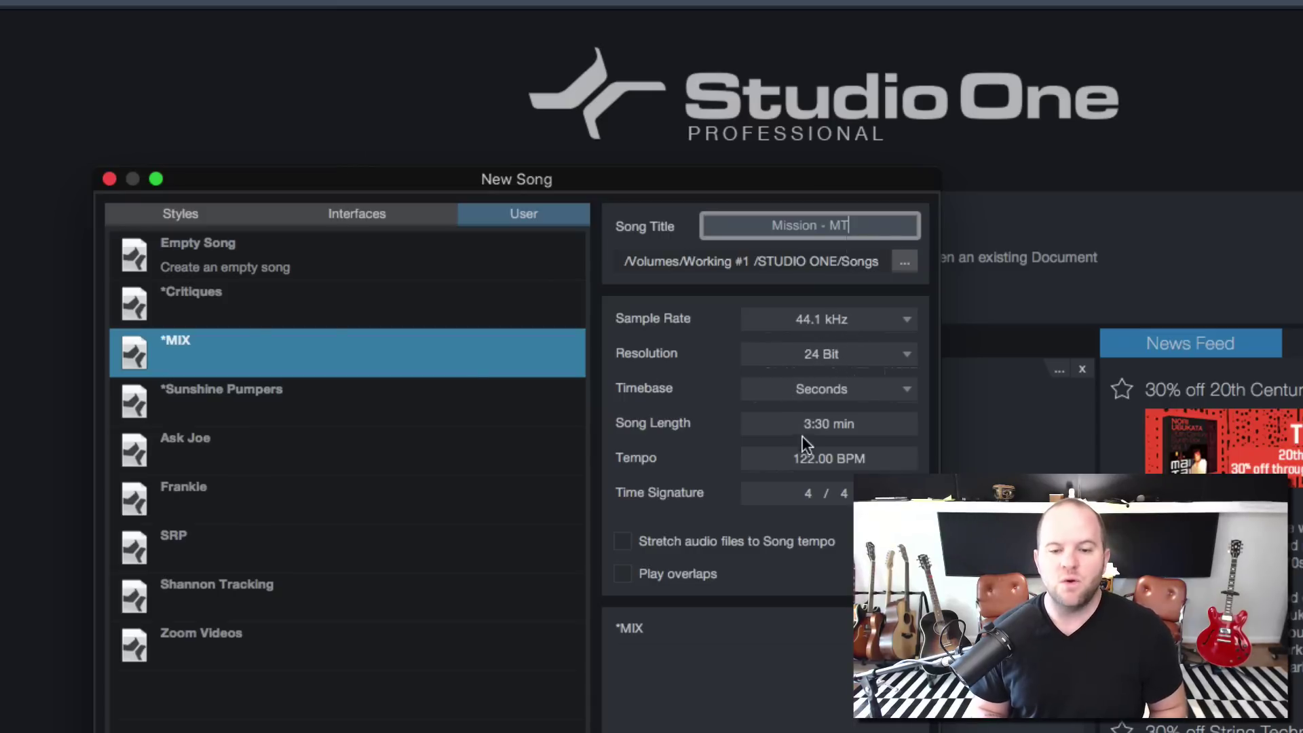
- Set the new song's tempo to 140 BPM and its length to 4:00 min
{"action": "left_click", "coordinate": [802, 459]}
{"action": "type", "text": "140"}
{"action": "key", "text": "Return"}
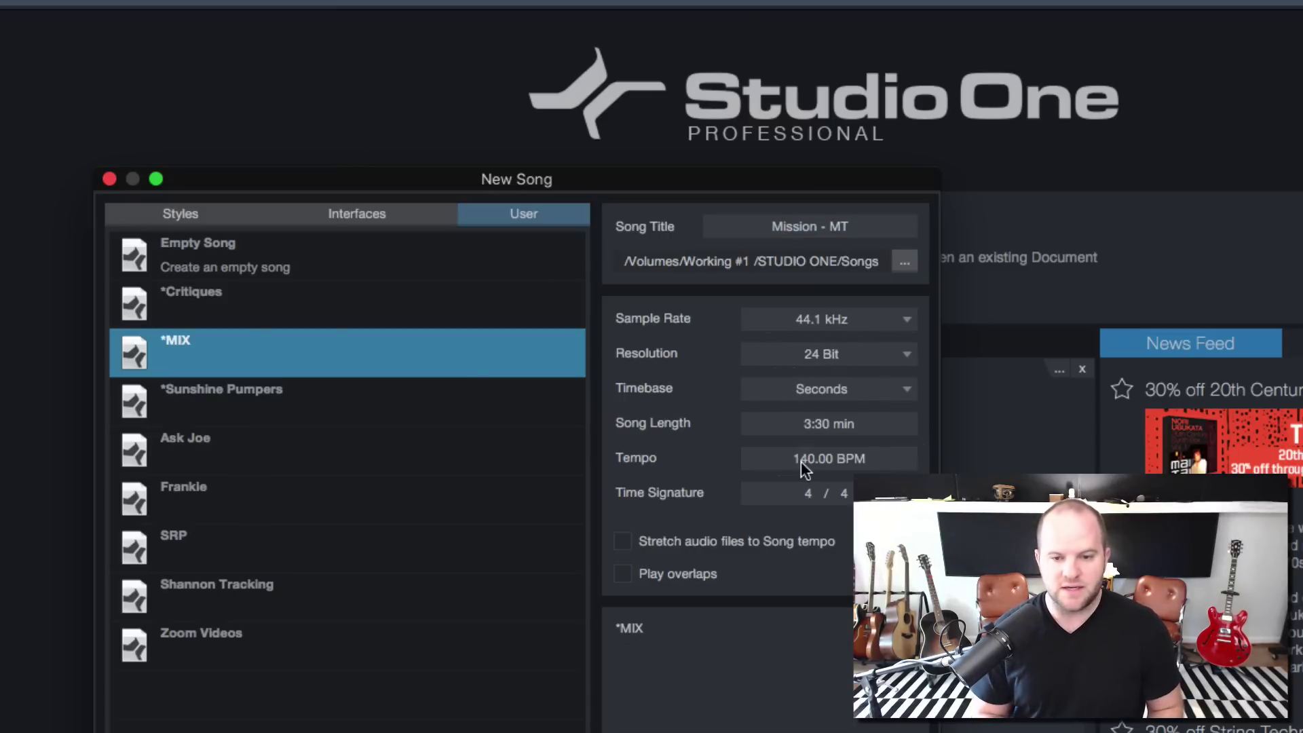
{"action": "left_click", "coordinate": [828, 434]}
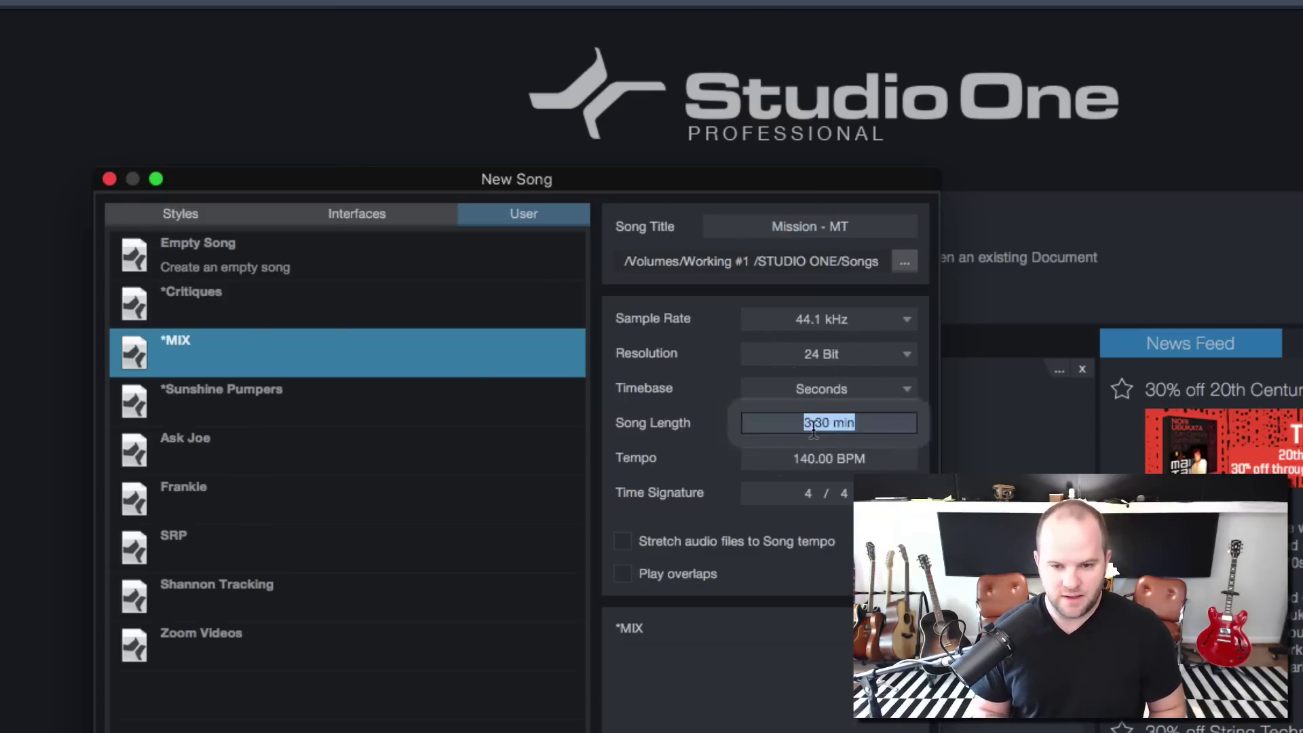
{"action": "type", "text": "4"}
{"action": "key", "text": "Tab"}
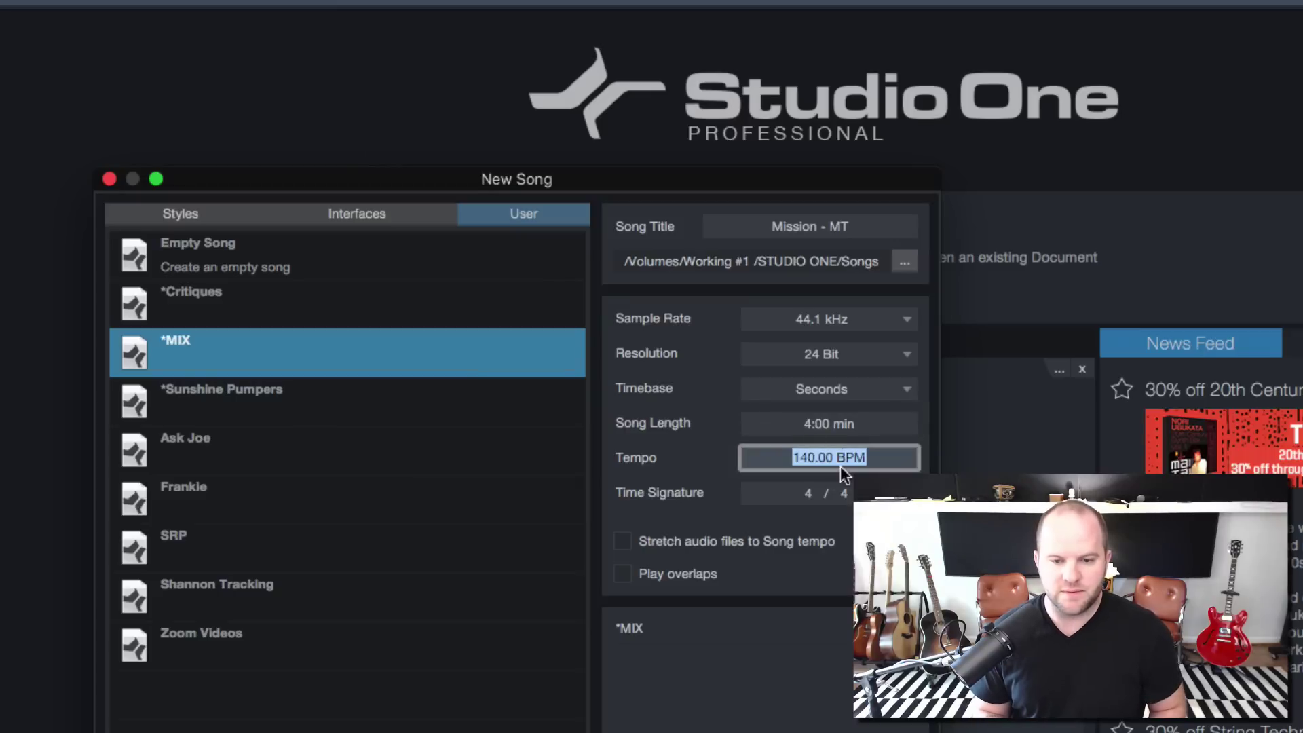
- Bring the Mission tracks folder into view, check the file info of Bass Amp.wav for its sample rate and bit depth, and close the info
{"action": "left_click", "coordinate": [611, 603]}
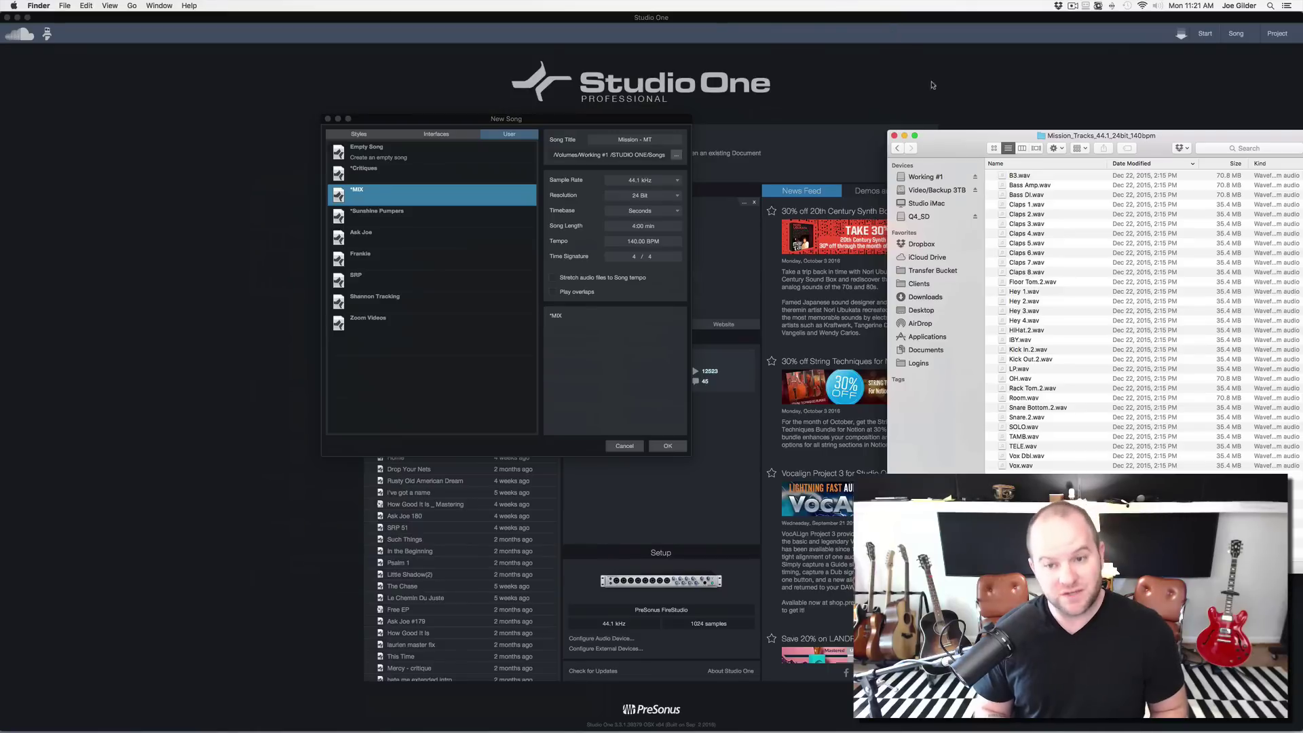
{"action": "left_click_drag", "start_coordinate": [978, 135], "coordinate": [474, 161]}
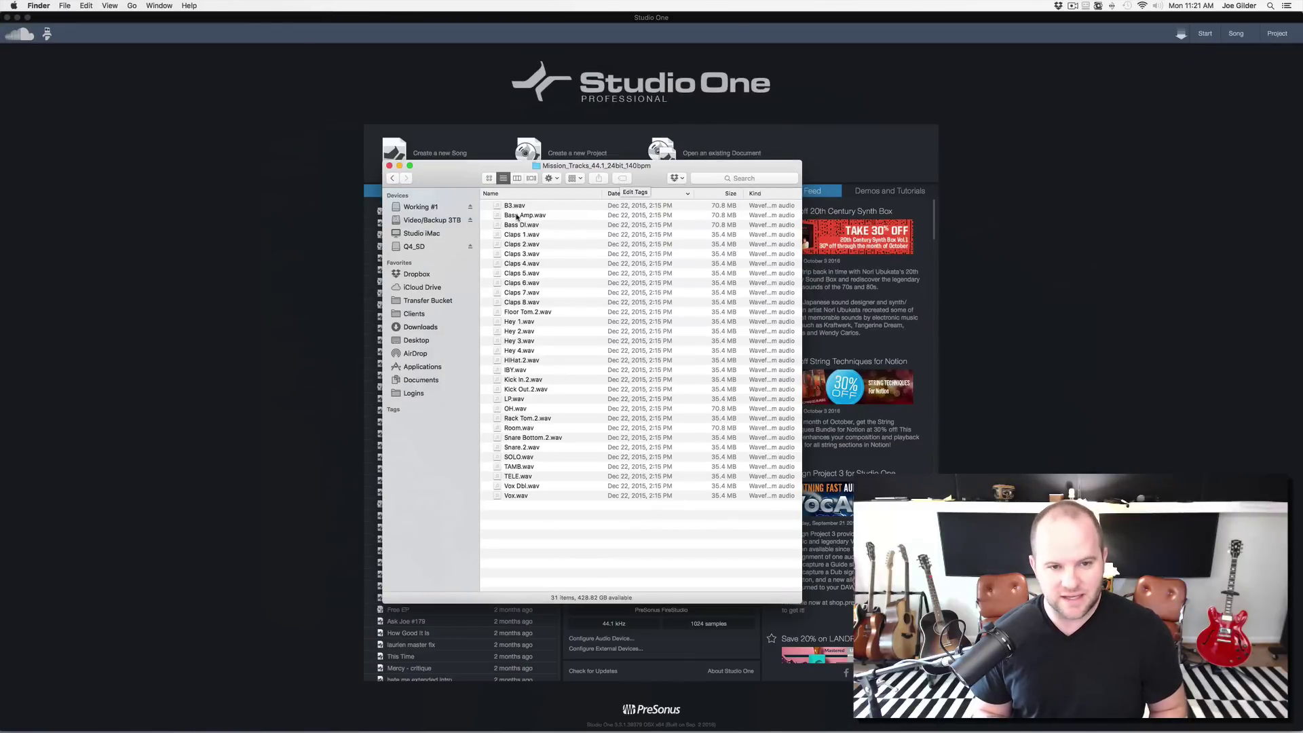
{"action": "left_click", "coordinate": [518, 215]}
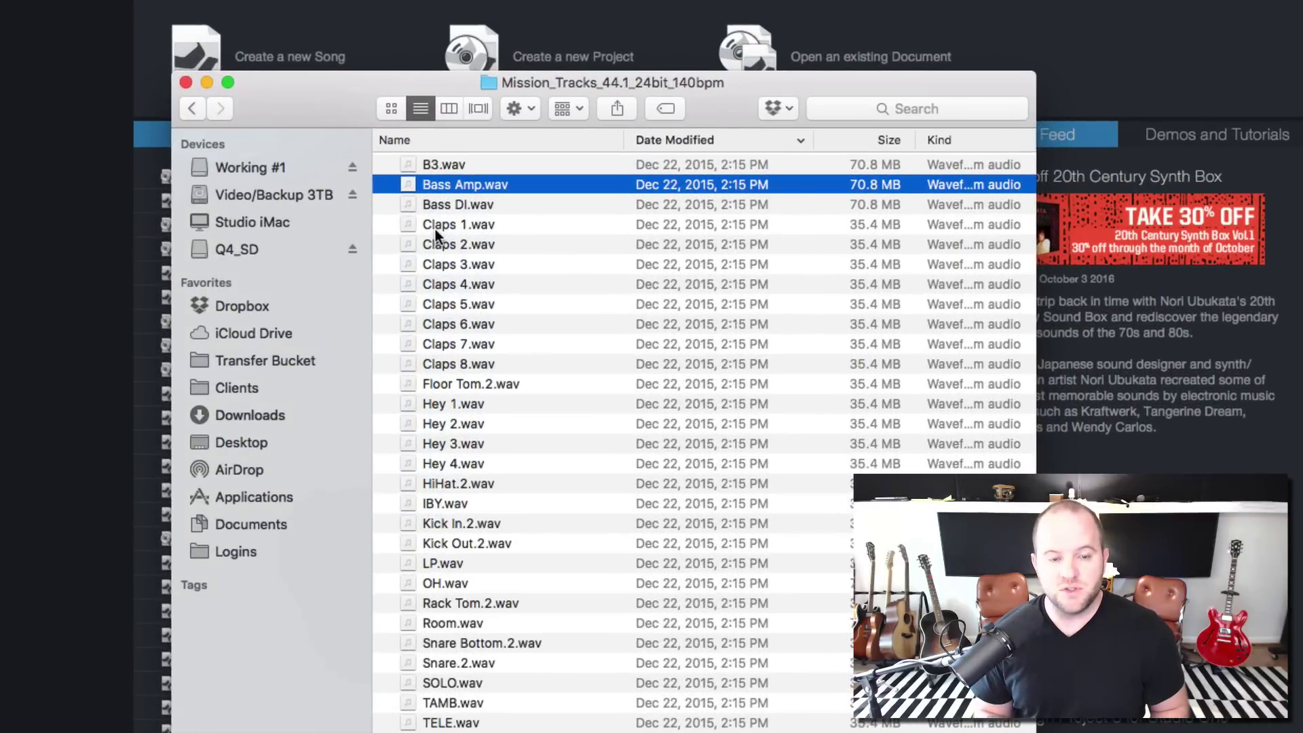
{"action": "left_click", "coordinate": [447, 159]}
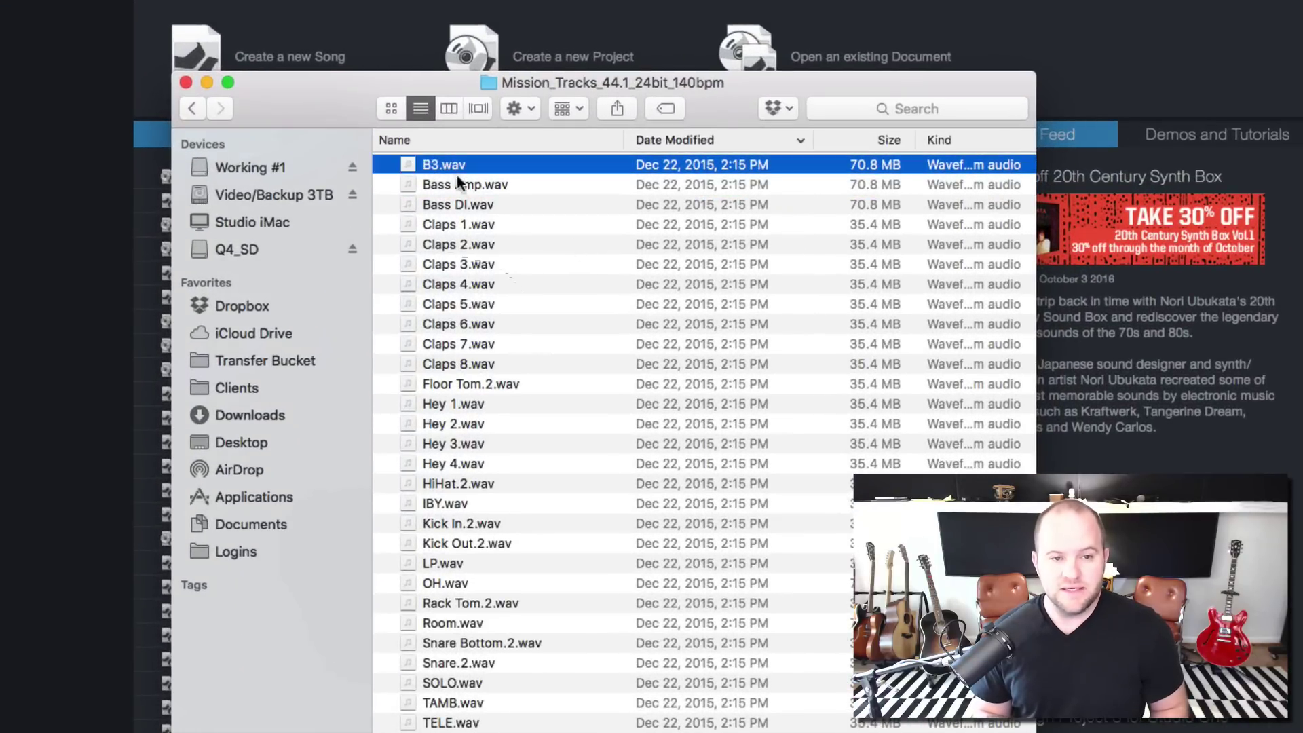
{"action": "left_click", "coordinate": [459, 186]}
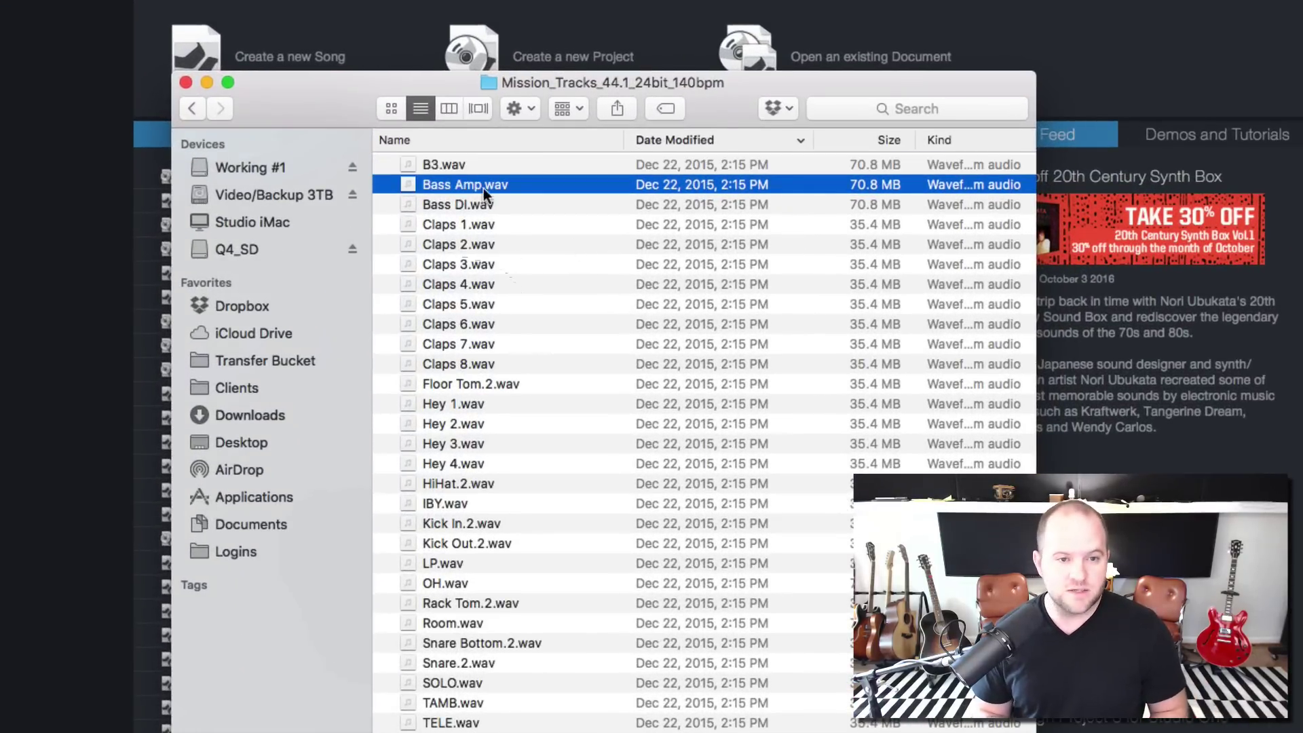
{"action": "right_click", "coordinate": [459, 189]}
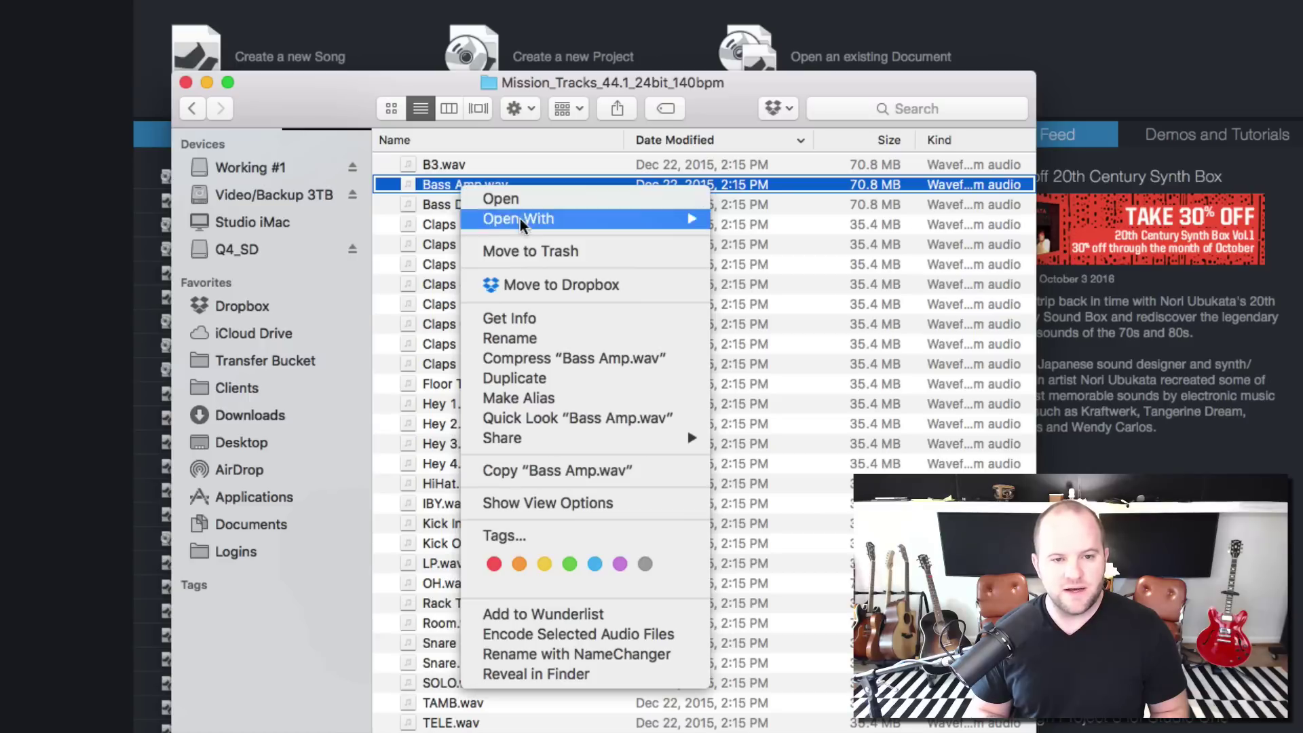
{"action": "left_click", "coordinate": [534, 320]}
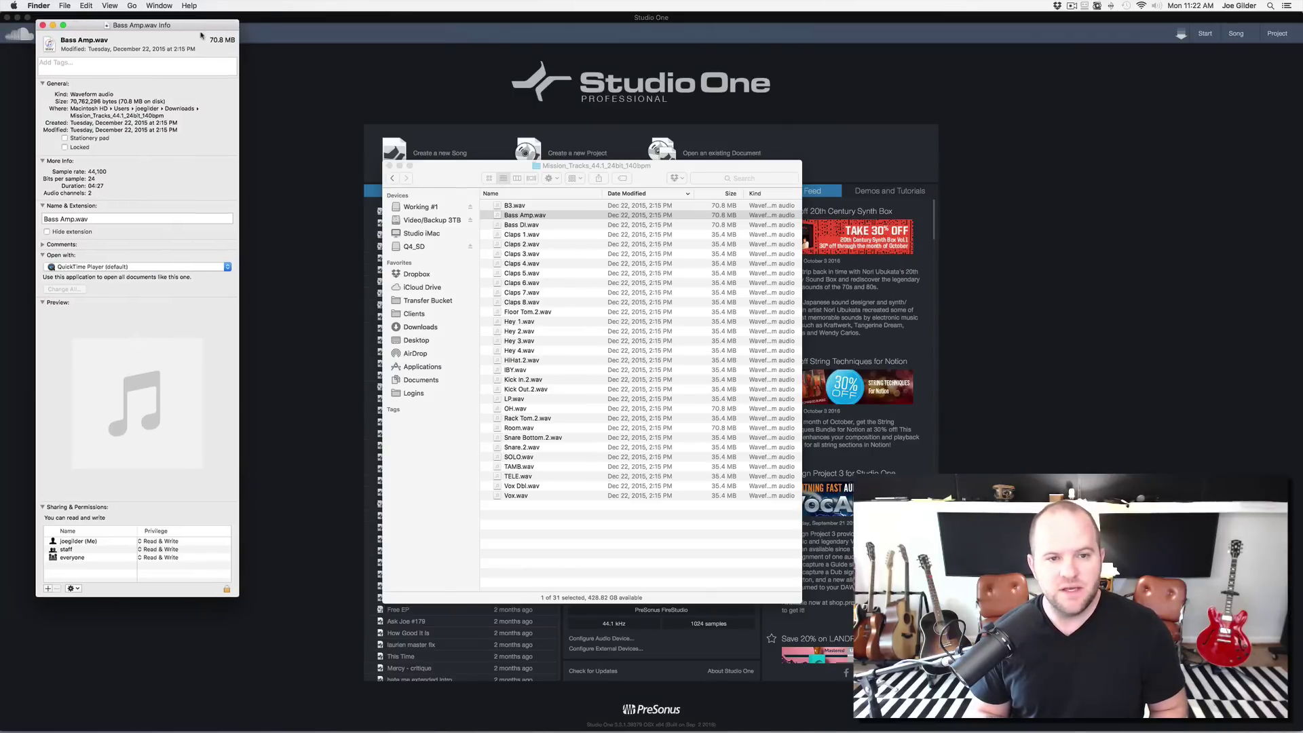
{"action": "left_click_drag", "start_coordinate": [116, 36], "coordinate": [561, 101]}
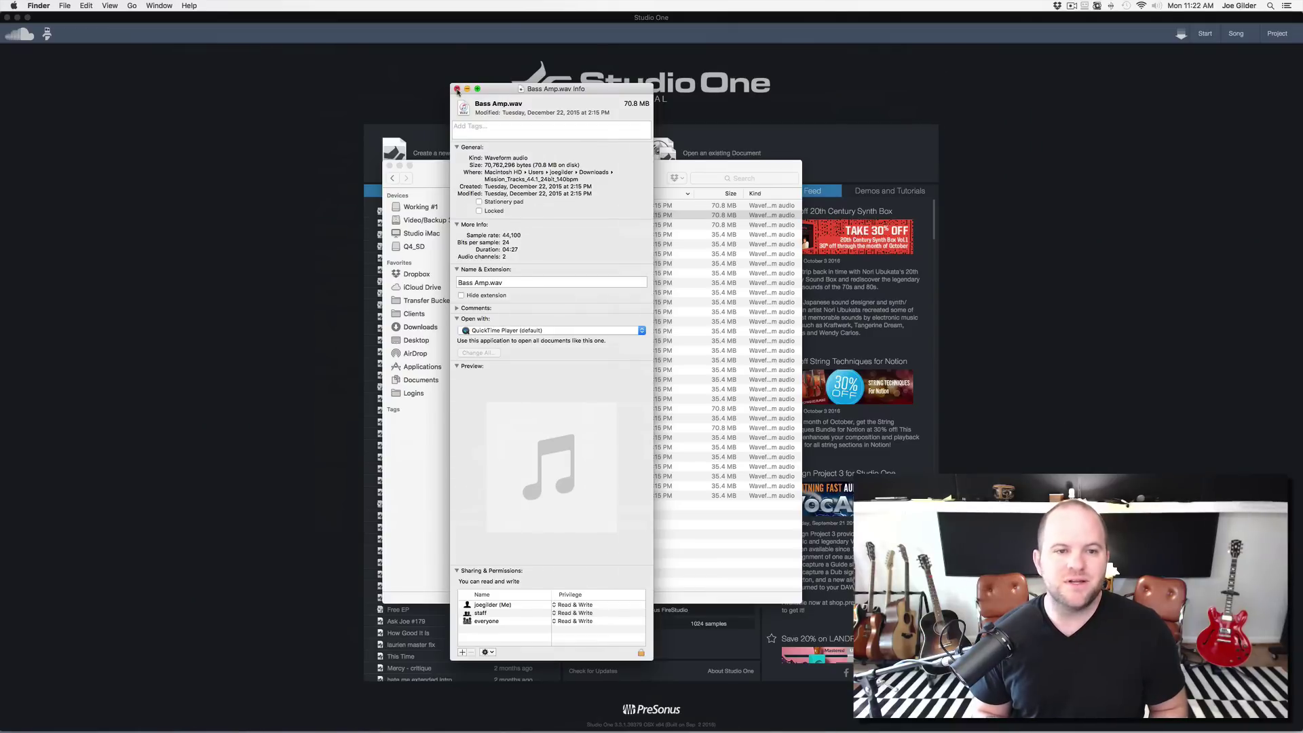
{"action": "left_click", "coordinate": [458, 89]}
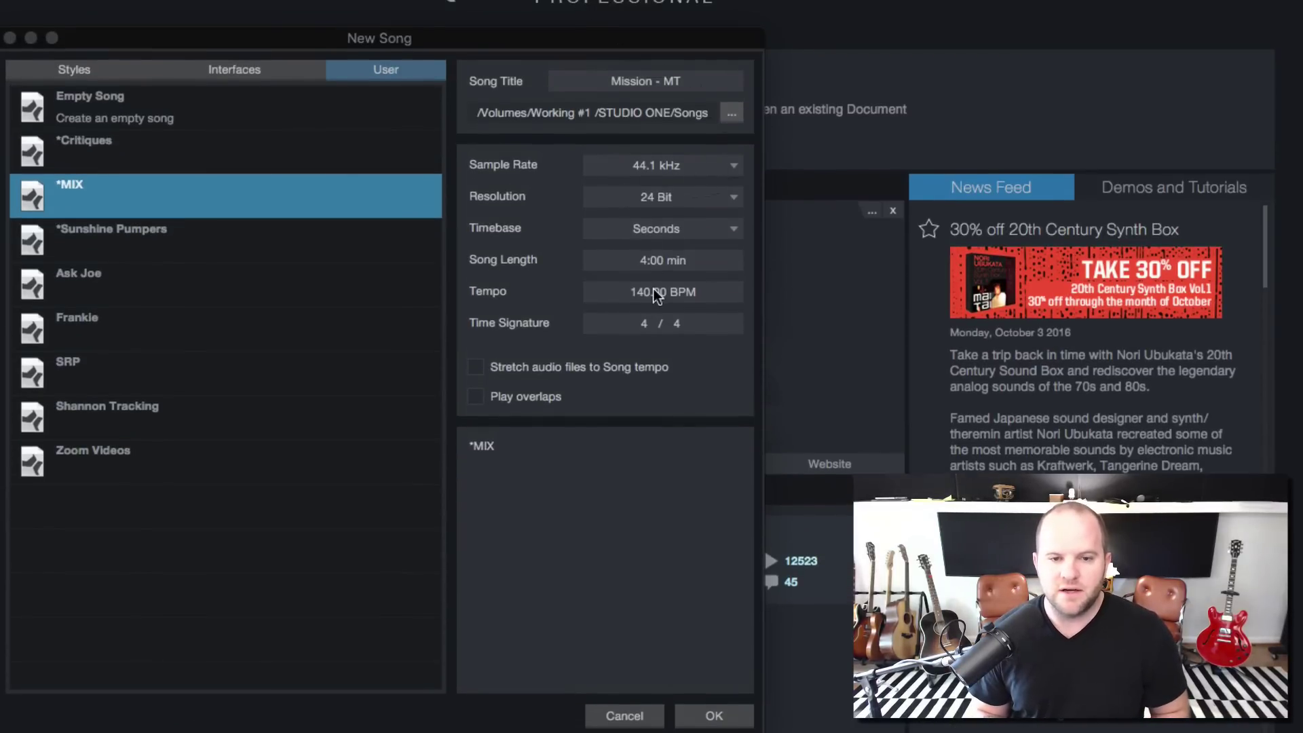
- Set the new song's timebase to Bars and create the song
{"action": "left_click", "coordinate": [664, 224]}
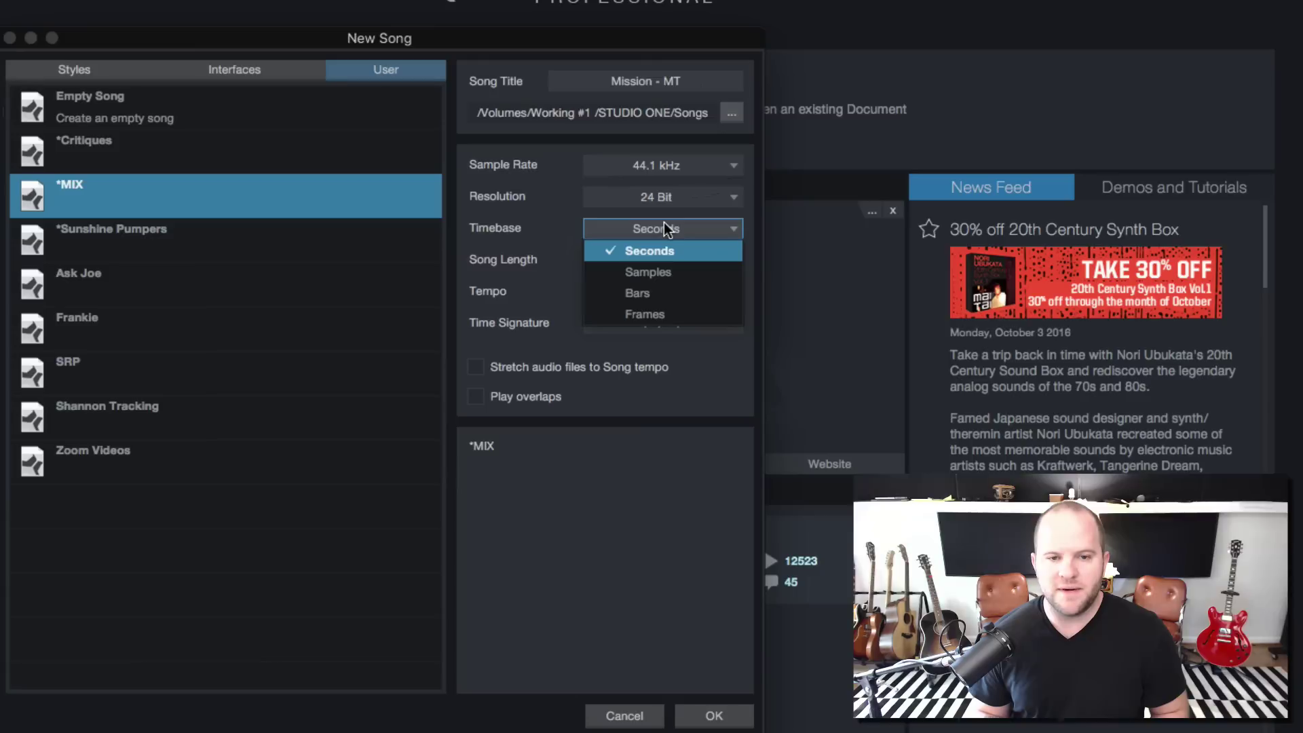
{"action": "left_click", "coordinate": [650, 296]}
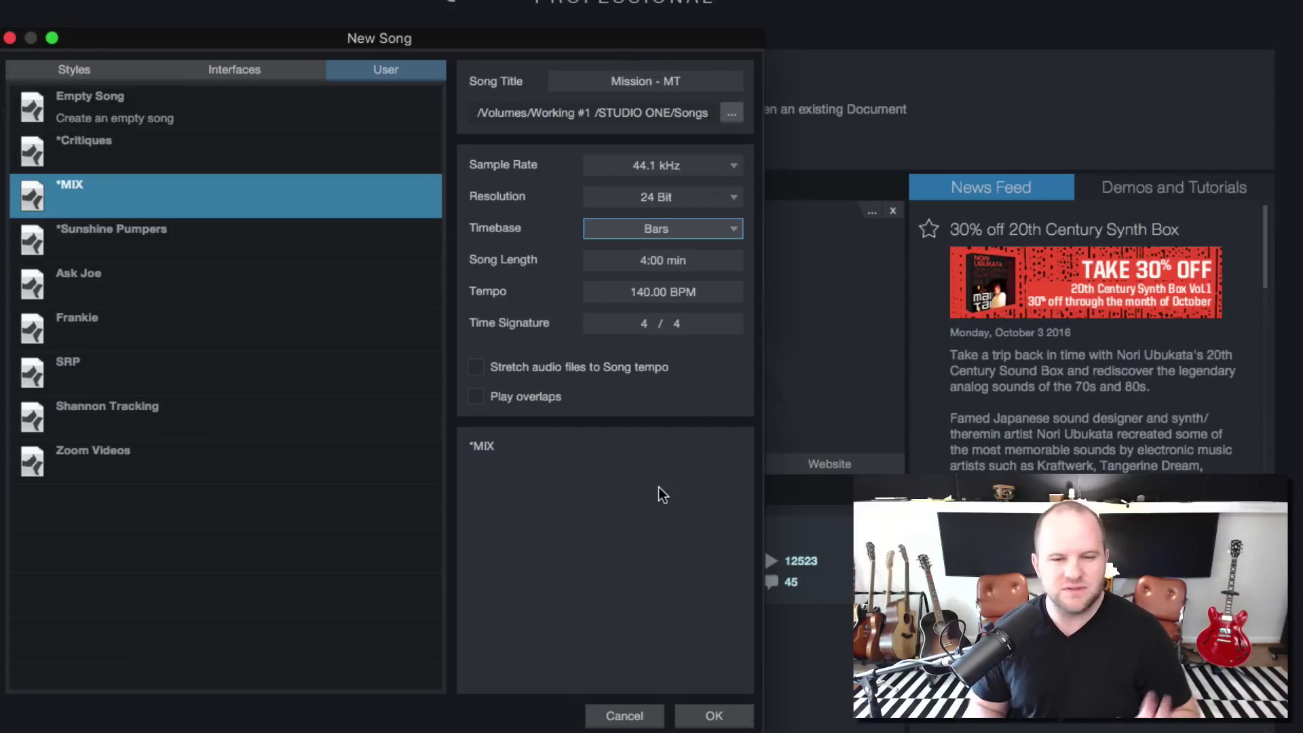
{"action": "left_click", "coordinate": [713, 715]}
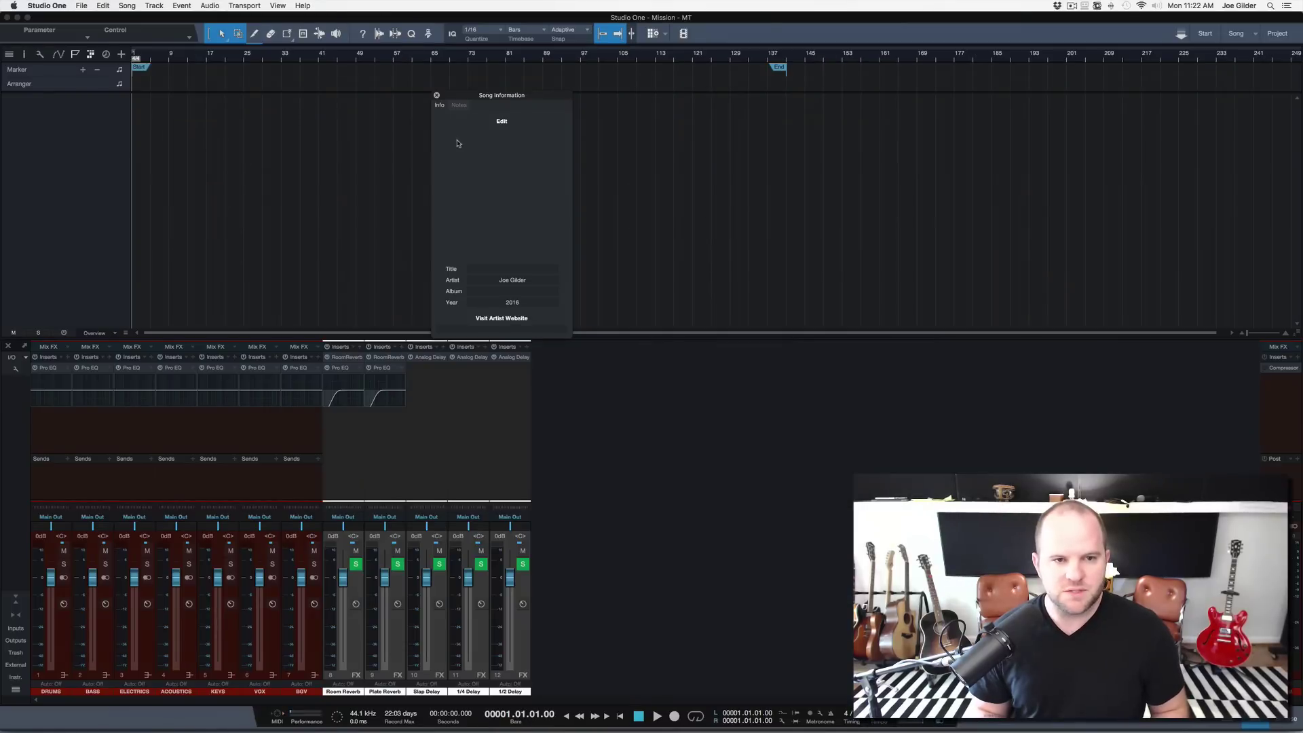
- Enter "Mission (MT Mix)" as the title in the song's meta information, apply it, and close the song information window
{"action": "left_click", "coordinate": [502, 122]}
{"action": "left_click", "coordinate": [408, 185]}
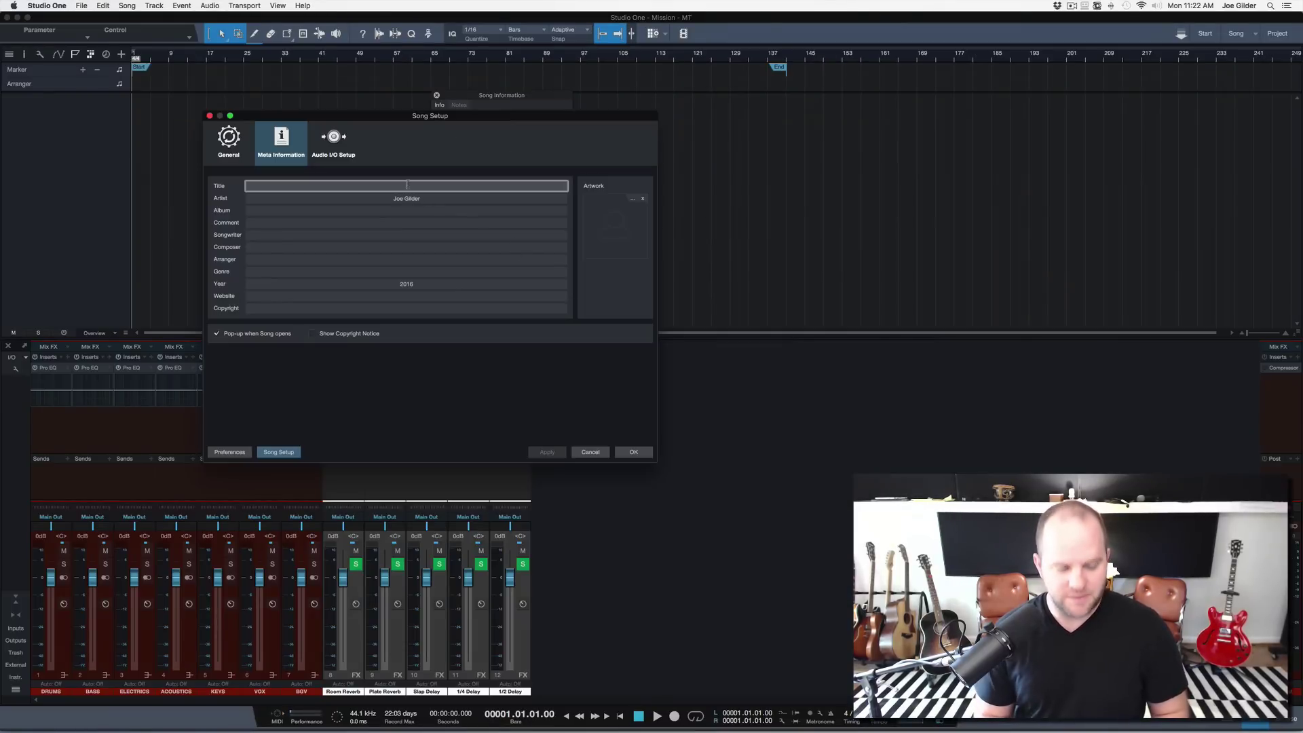
{"action": "type", "text": "Mission"}
{"action": "key", "text": "Return"}
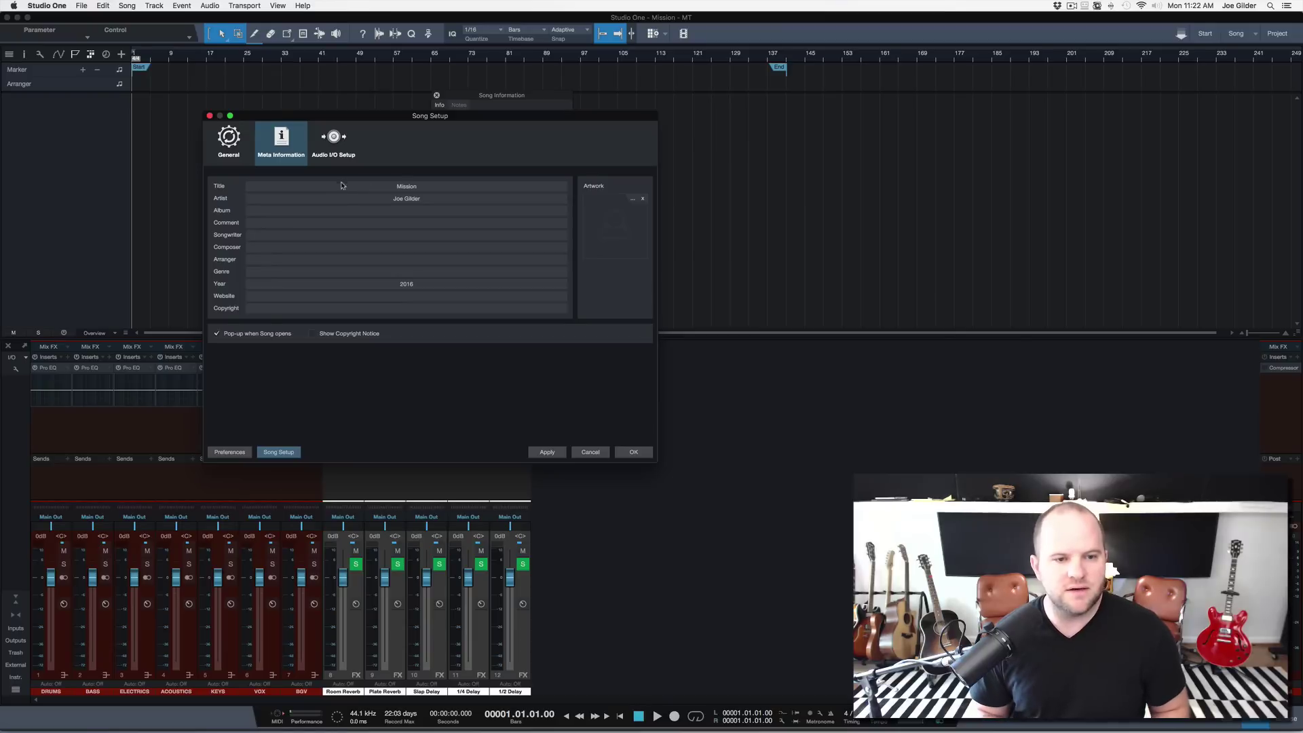
{"action": "left_click", "coordinate": [434, 181]}
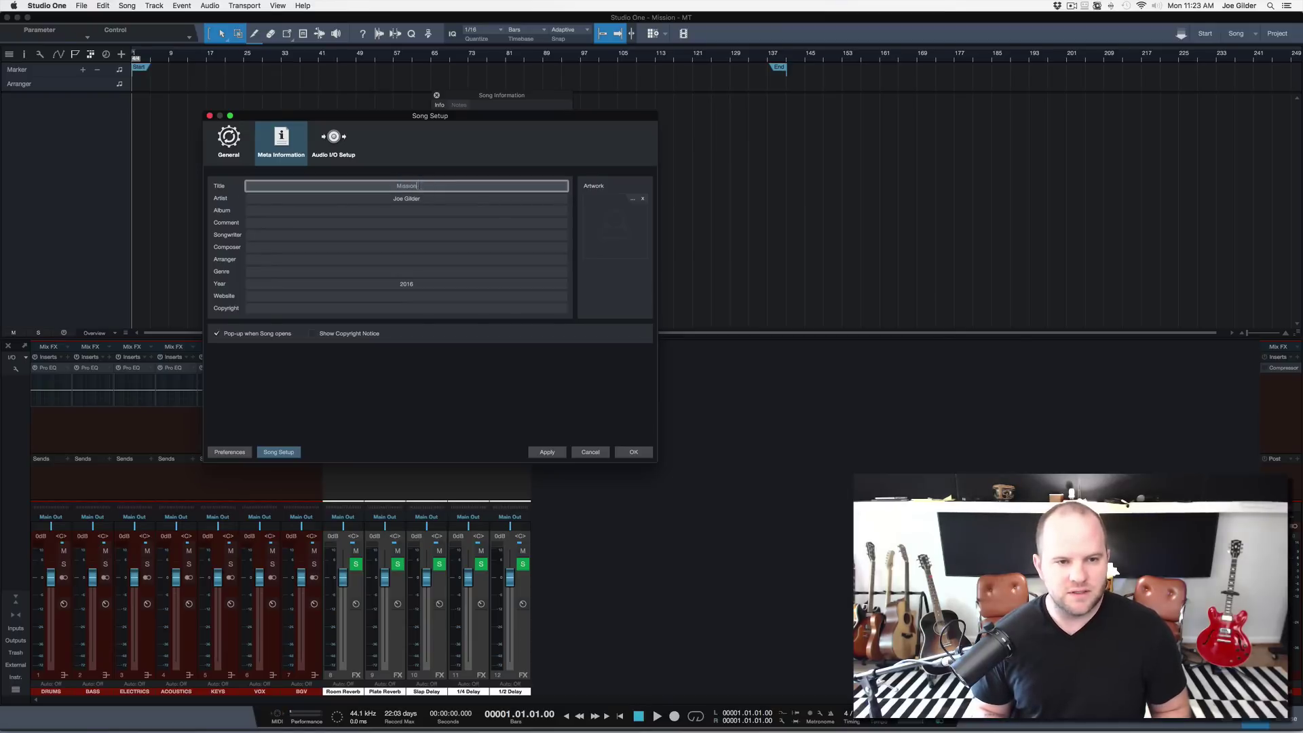
{"action": "type", "text": "(MT Mix)"}
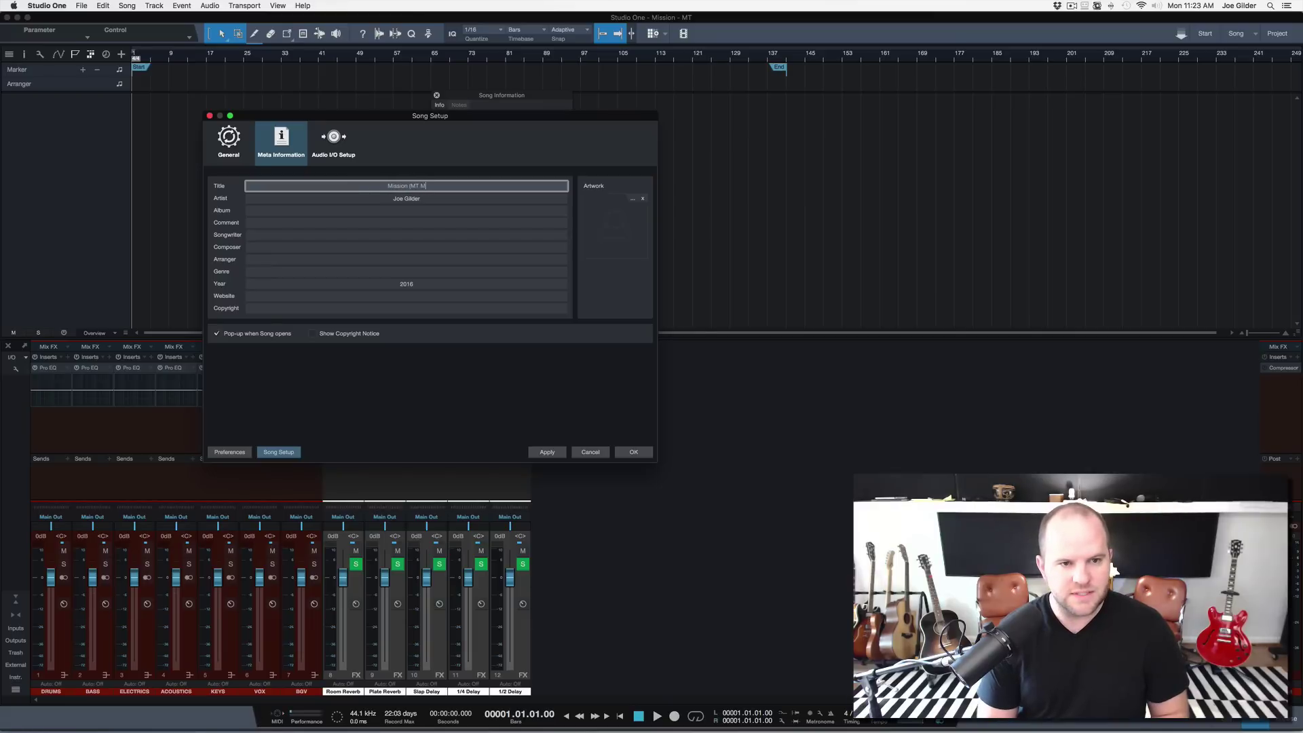
{"action": "left_click", "coordinate": [553, 455]}
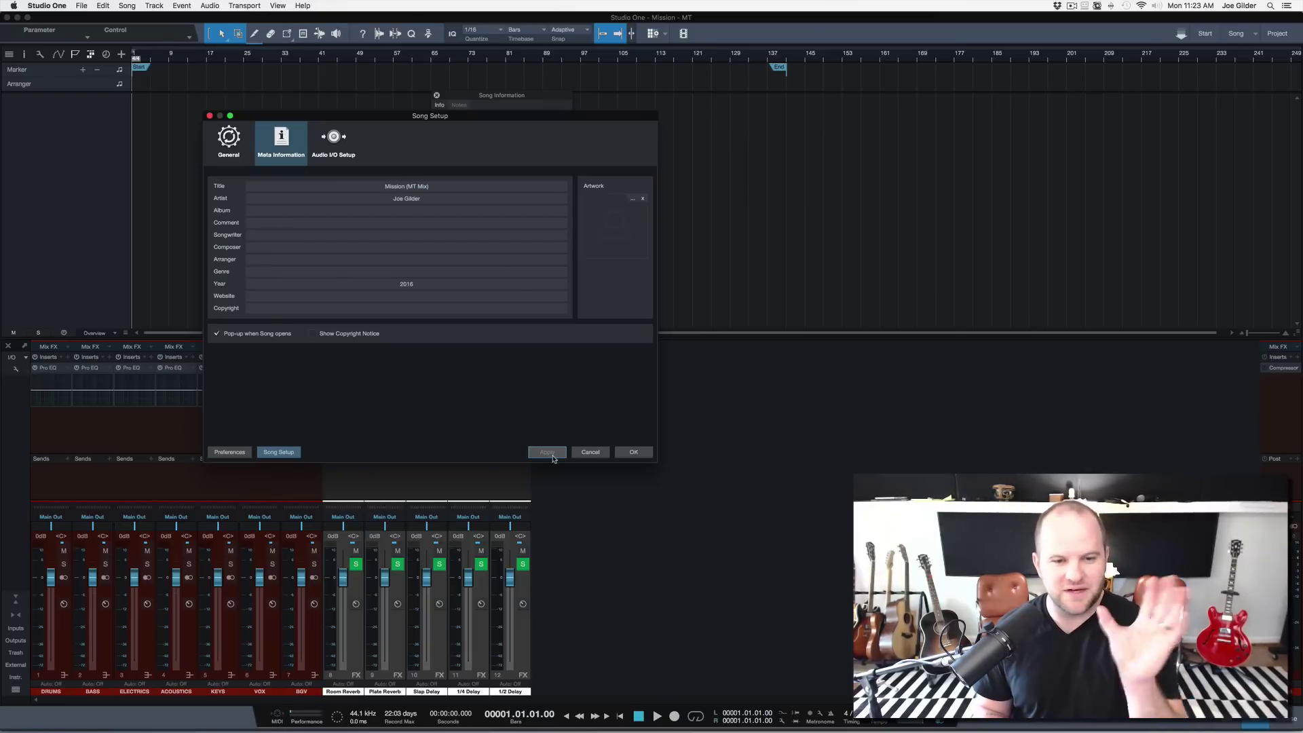
{"action": "left_click", "coordinate": [632, 452]}
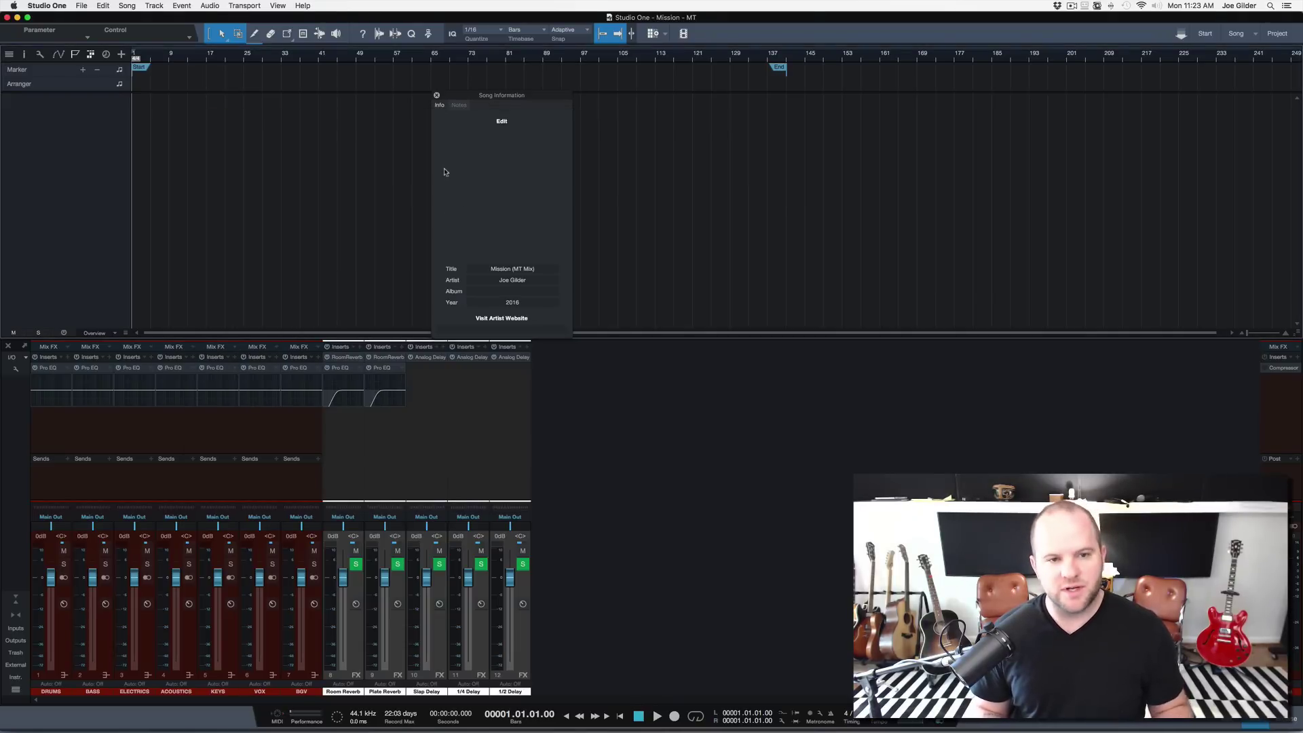
{"action": "left_click", "coordinate": [437, 96]}
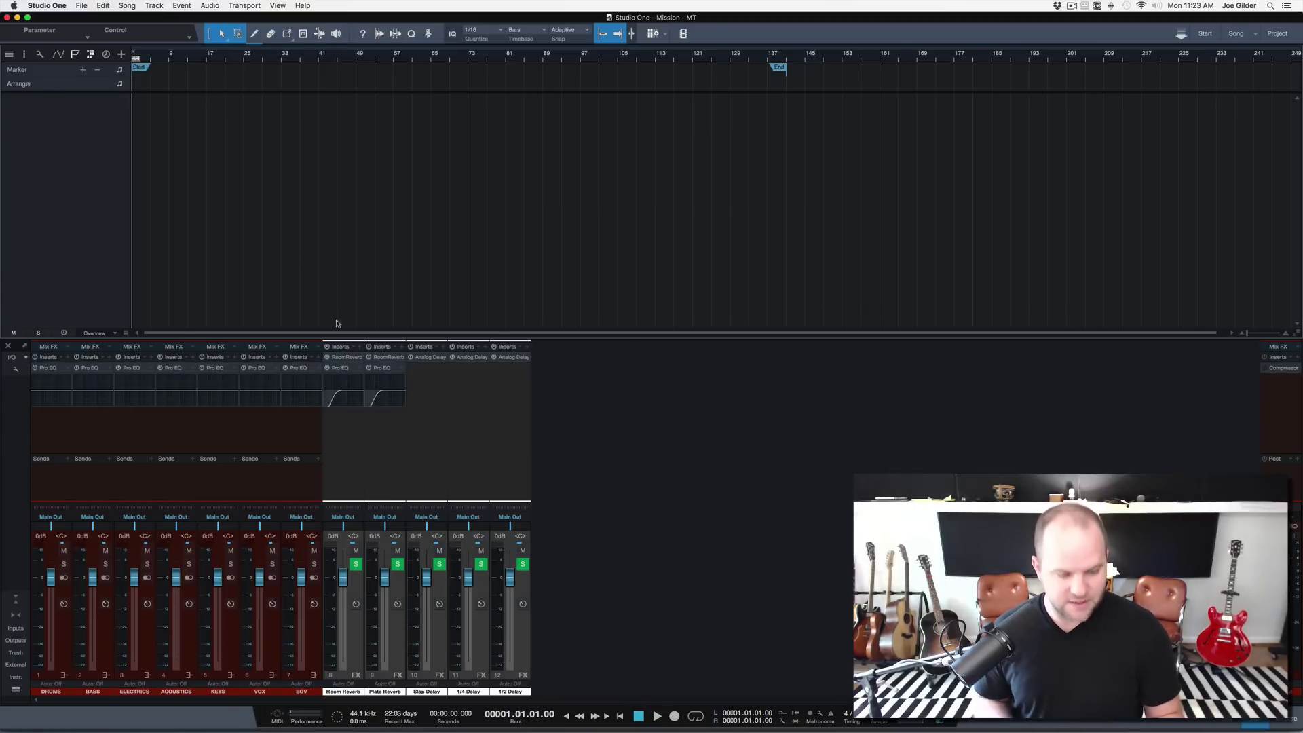
- Review the template's bus channels DRUMS to BGV and effects channels Room Reverb to 1/2 Delay by selecting each group in the console
{"action": "key", "text": "F3"}
{"action": "key", "text": "F3"}
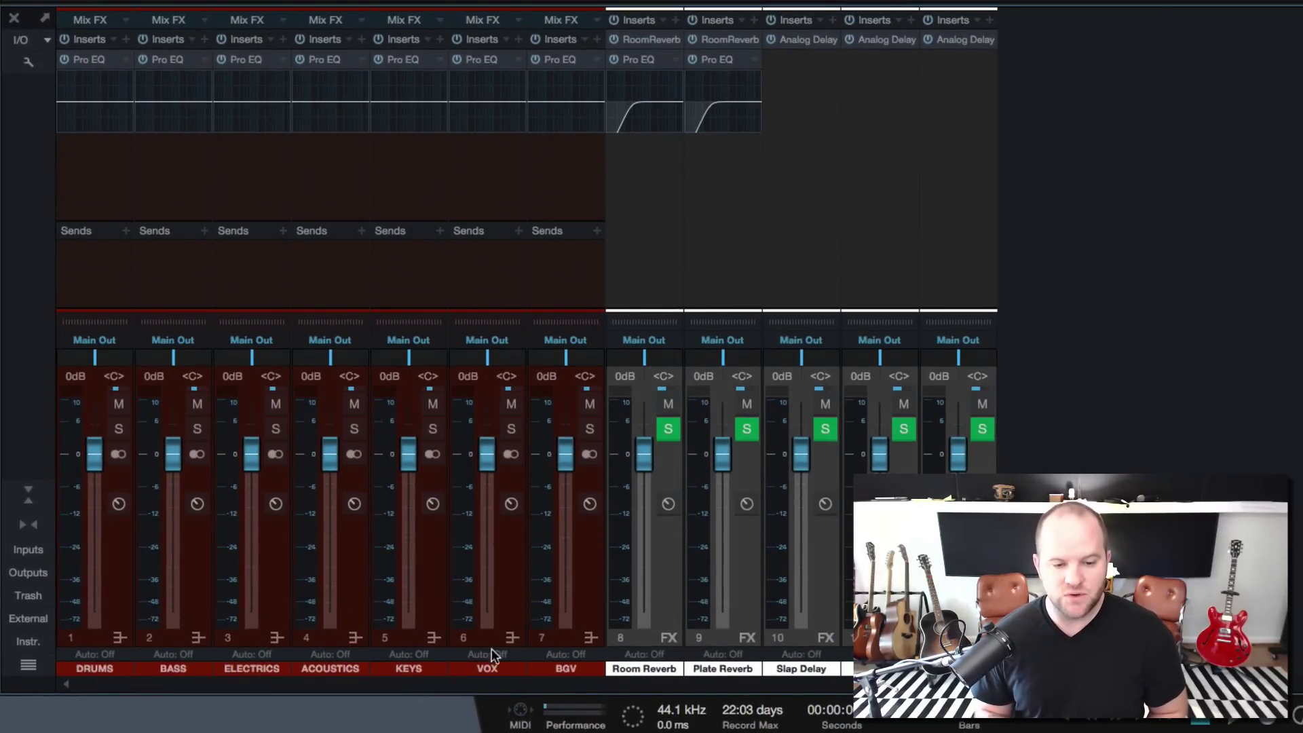
{"action": "left_click", "coordinate": [660, 609]}
{"action": "left_click", "coordinate": [957, 598], "text": "shift"}
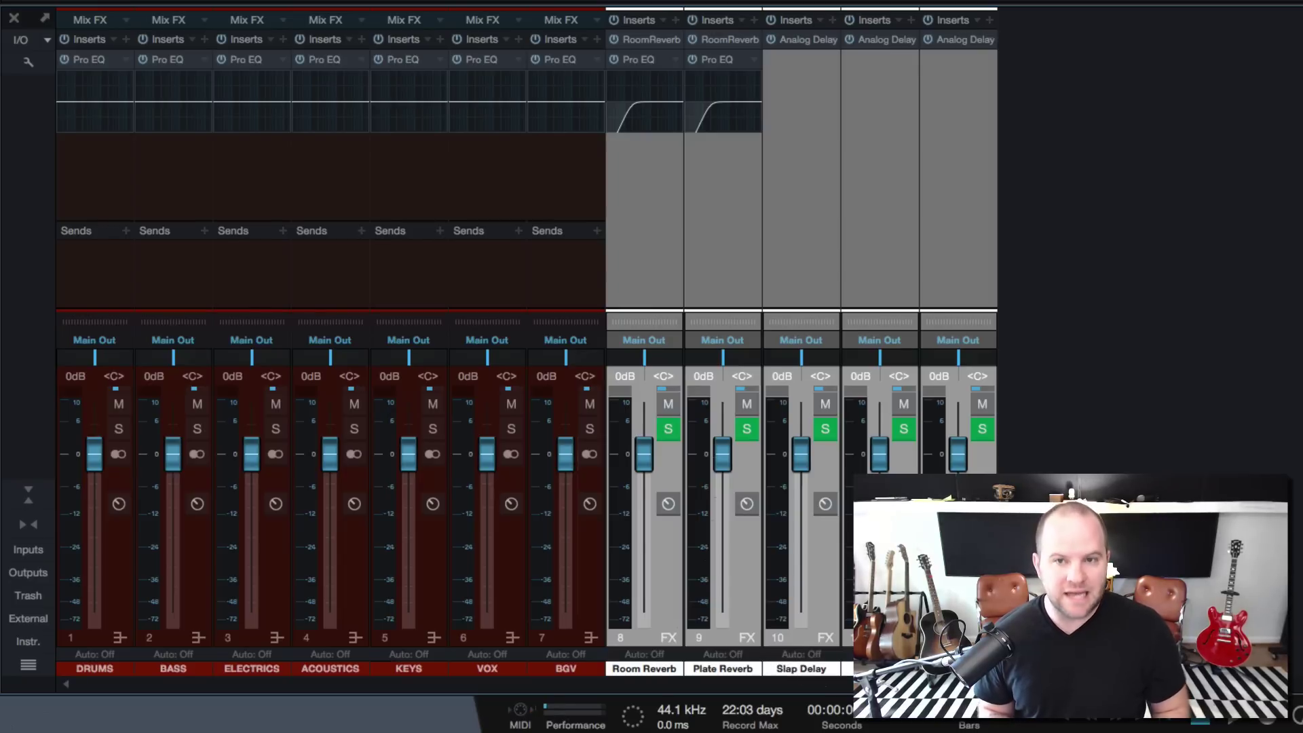
{"action": "left_click", "coordinate": [832, 230]}
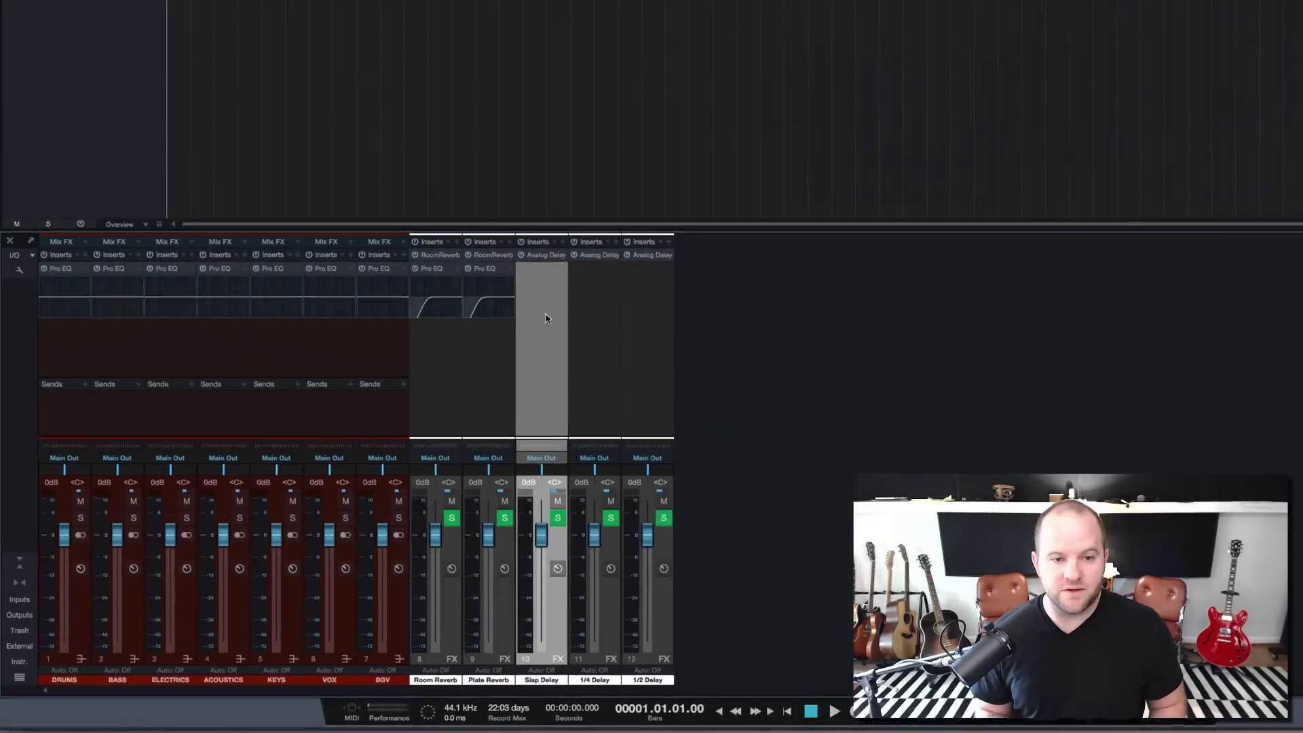
{"action": "left_click", "coordinate": [60, 453]}
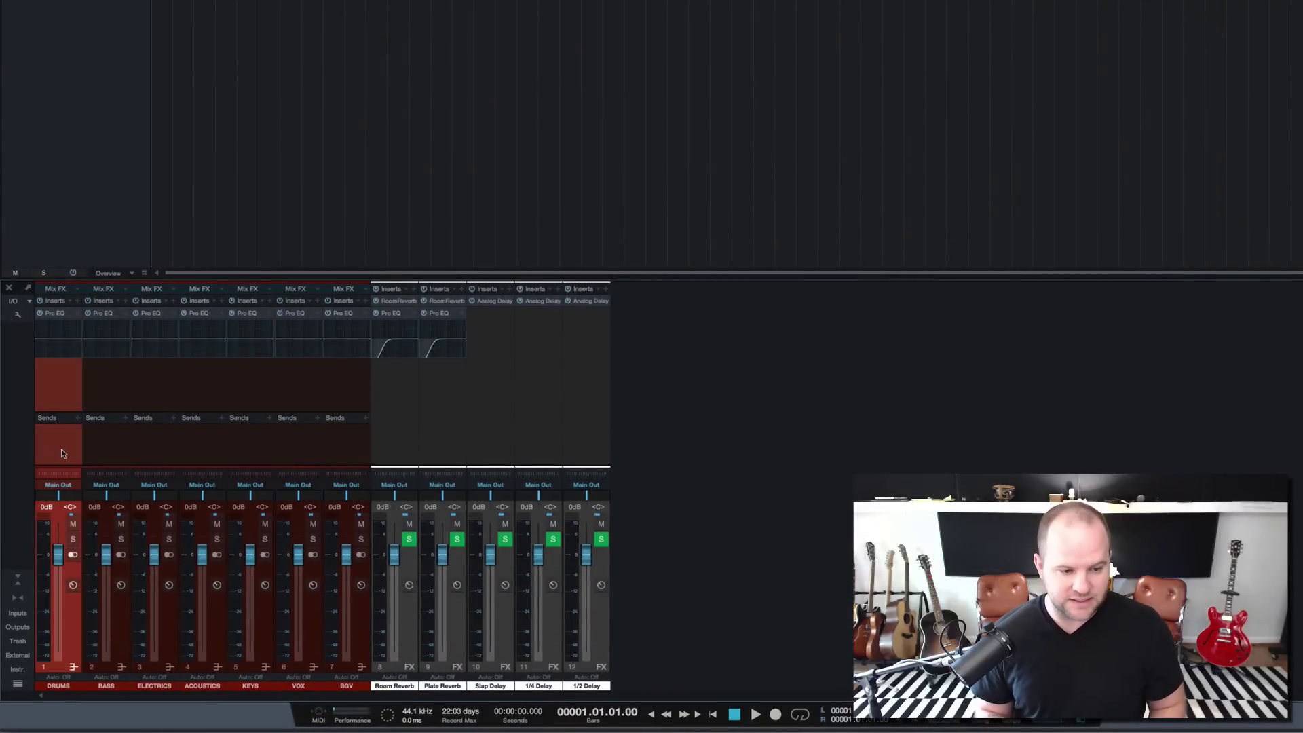
{"action": "left_click", "coordinate": [336, 442], "text": "shift"}
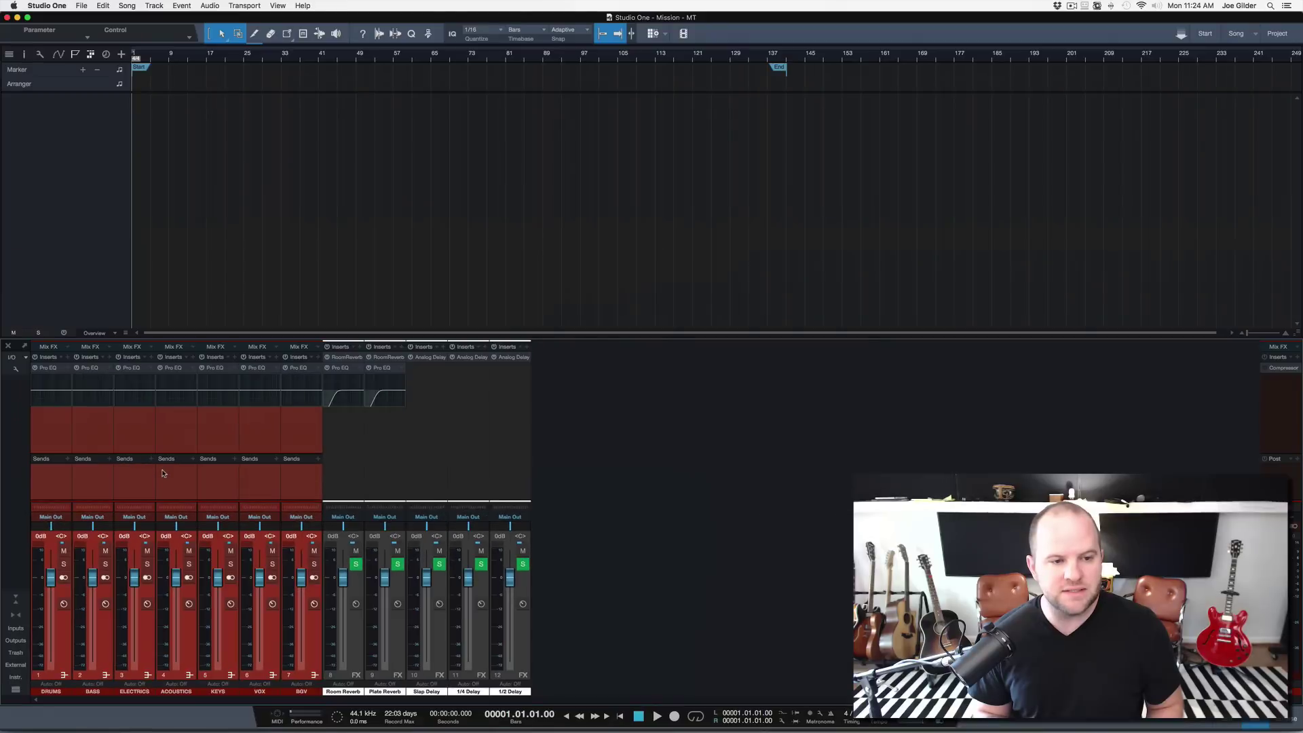
{"action": "left_click", "coordinate": [363, 436]}
{"action": "left_click", "coordinate": [494, 429], "text": "shift"}
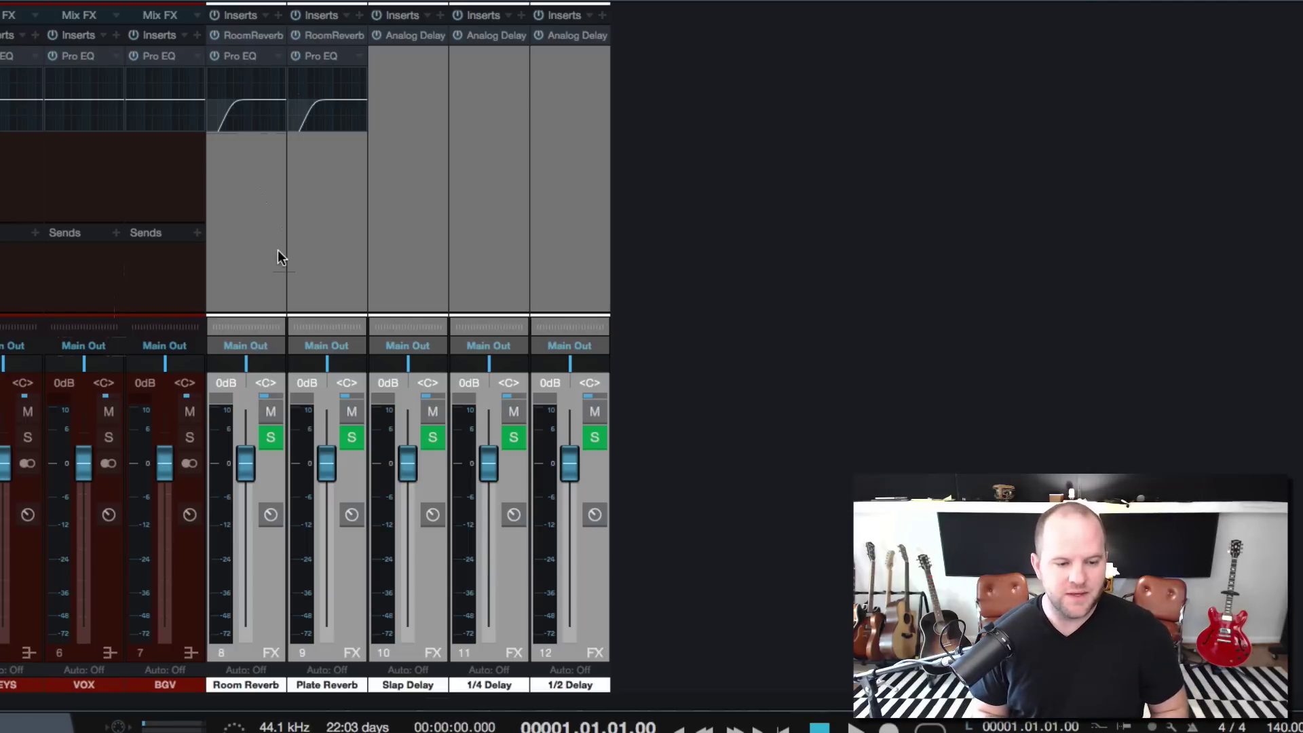
- Inspect the reverb plug-in settings on the Room Reverb and Plate Reverb channels, close each plug-in window, and select the Plate Reverb channel
{"action": "left_click", "coordinate": [234, 35]}
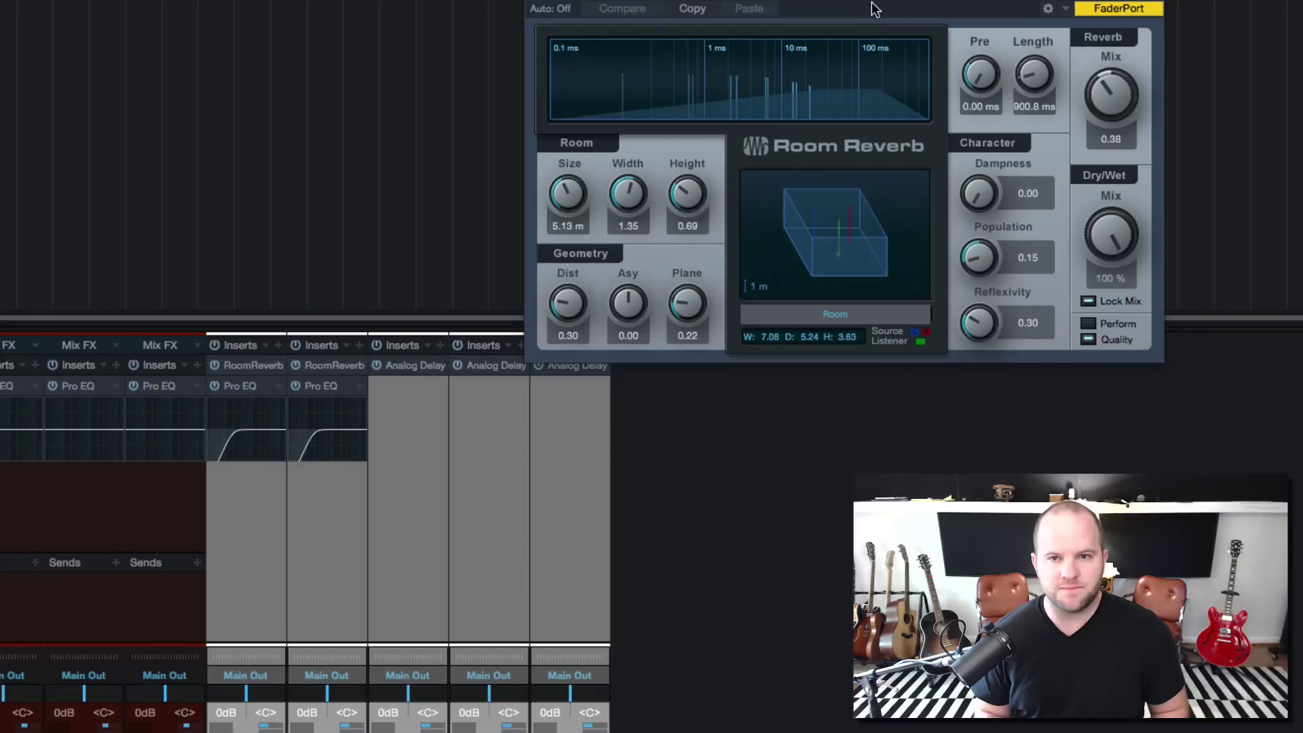
{"action": "left_click_drag", "start_coordinate": [873, 9], "coordinate": [457, 358]}
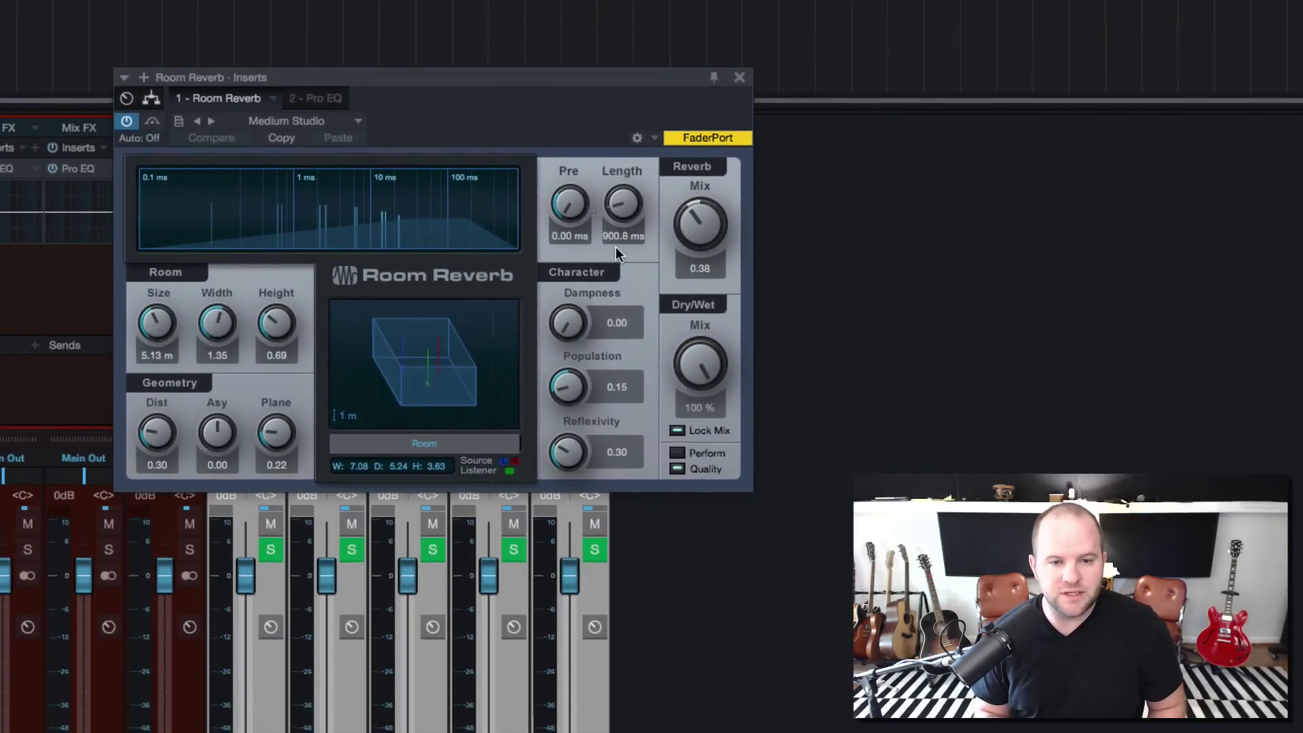
{"action": "left_click", "coordinate": [738, 78]}
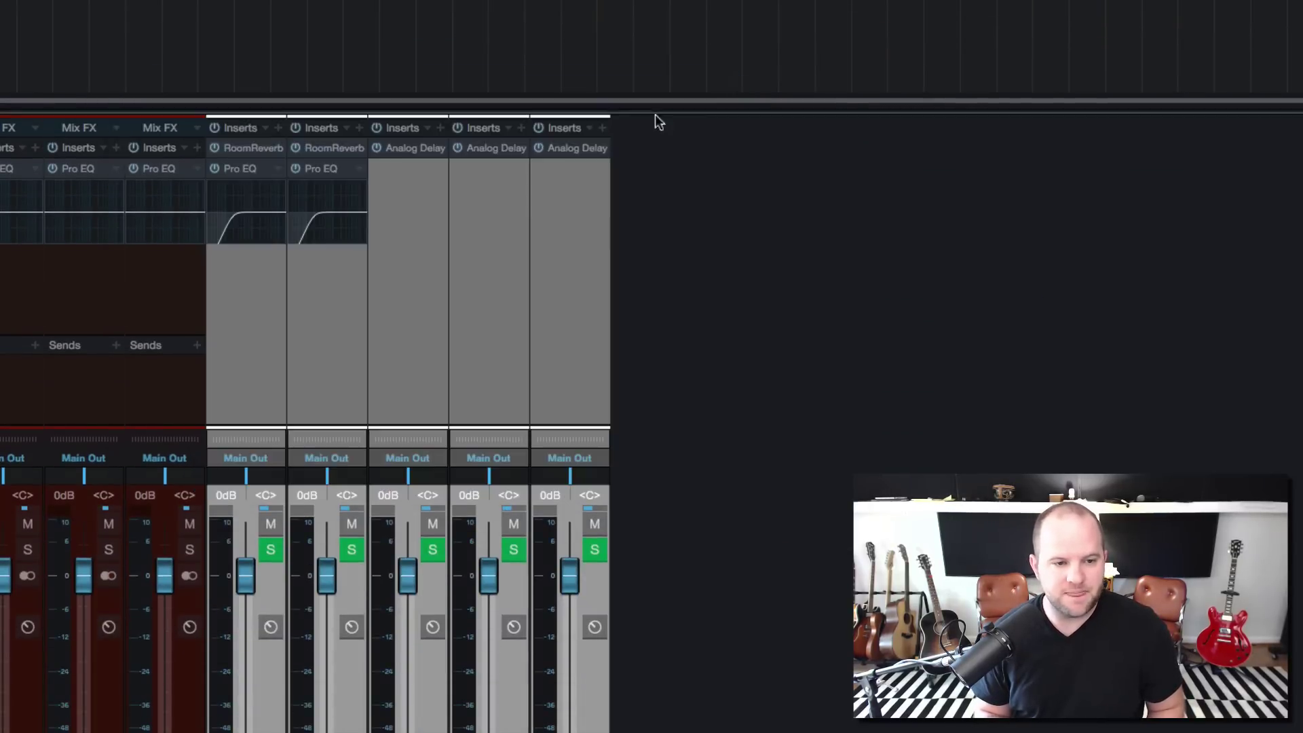
{"action": "left_click", "coordinate": [321, 148]}
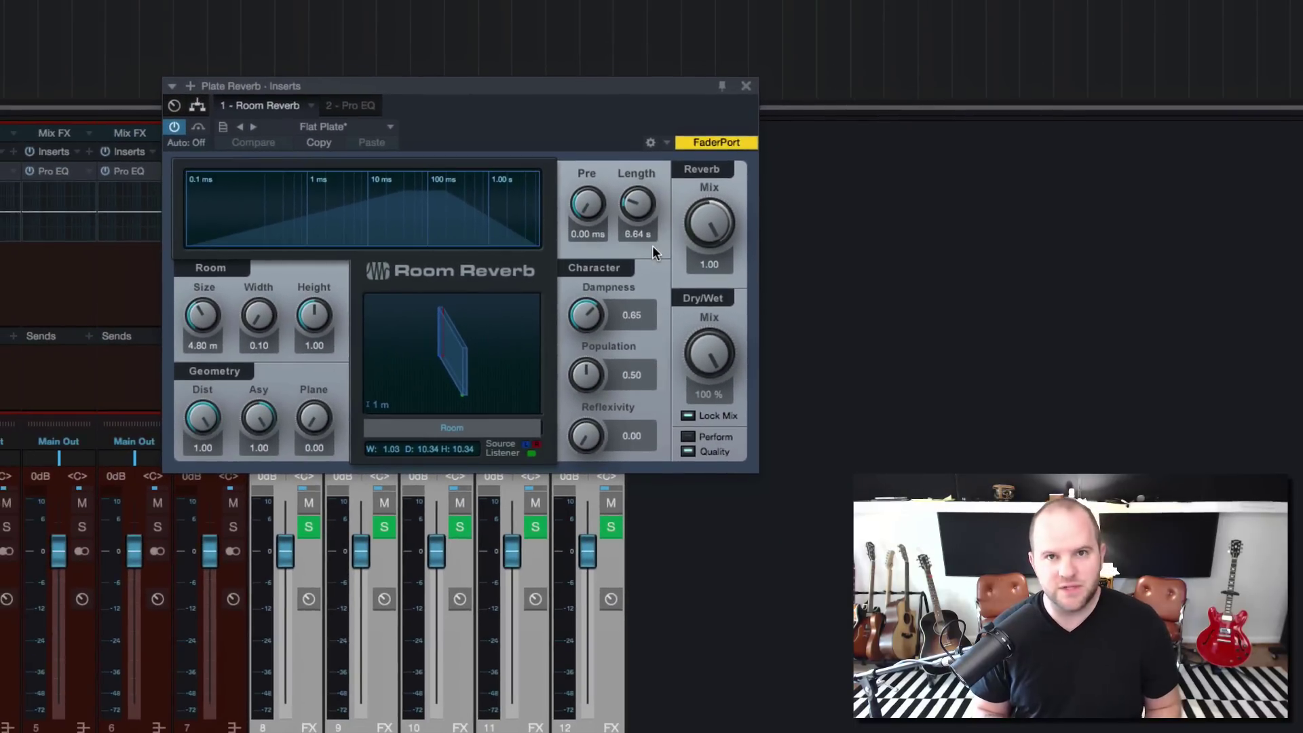
{"action": "left_click", "coordinate": [746, 87]}
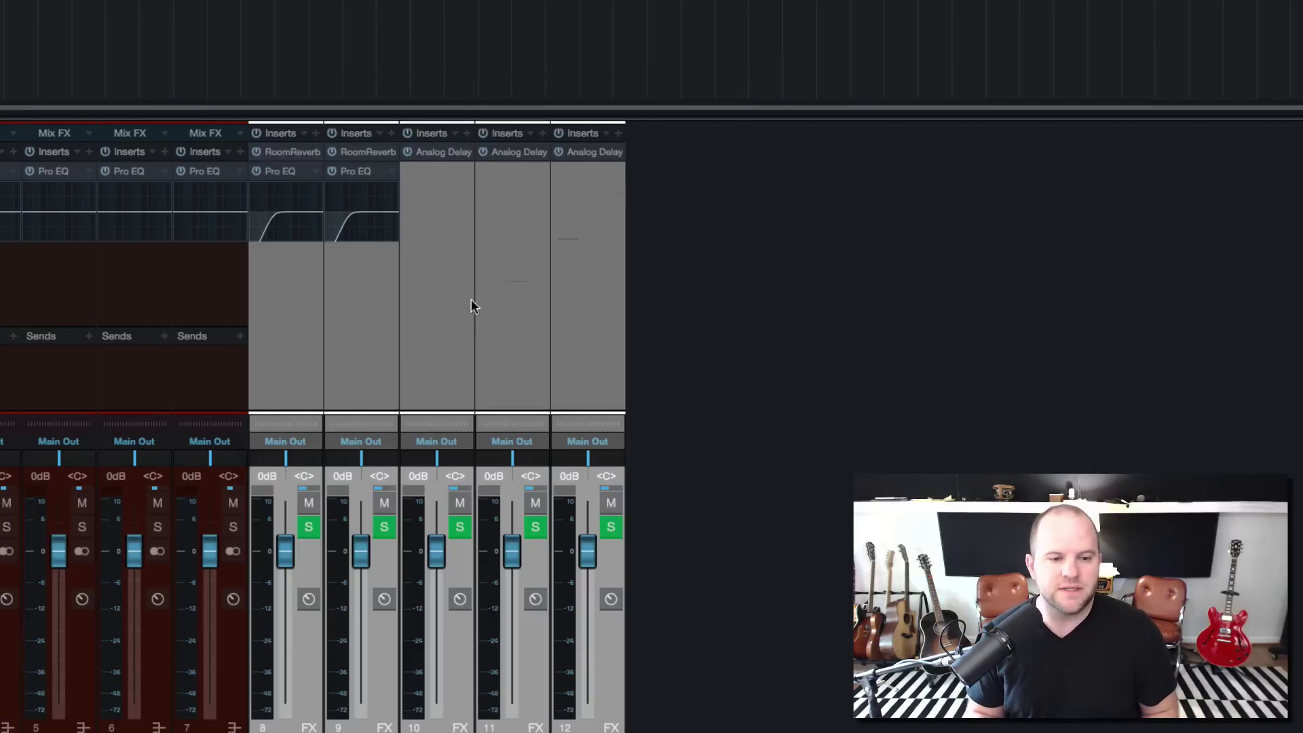
{"action": "left_click", "coordinate": [348, 362]}
{"action": "left_click", "coordinate": [293, 391]}
{"action": "left_click", "coordinate": [388, 388]}
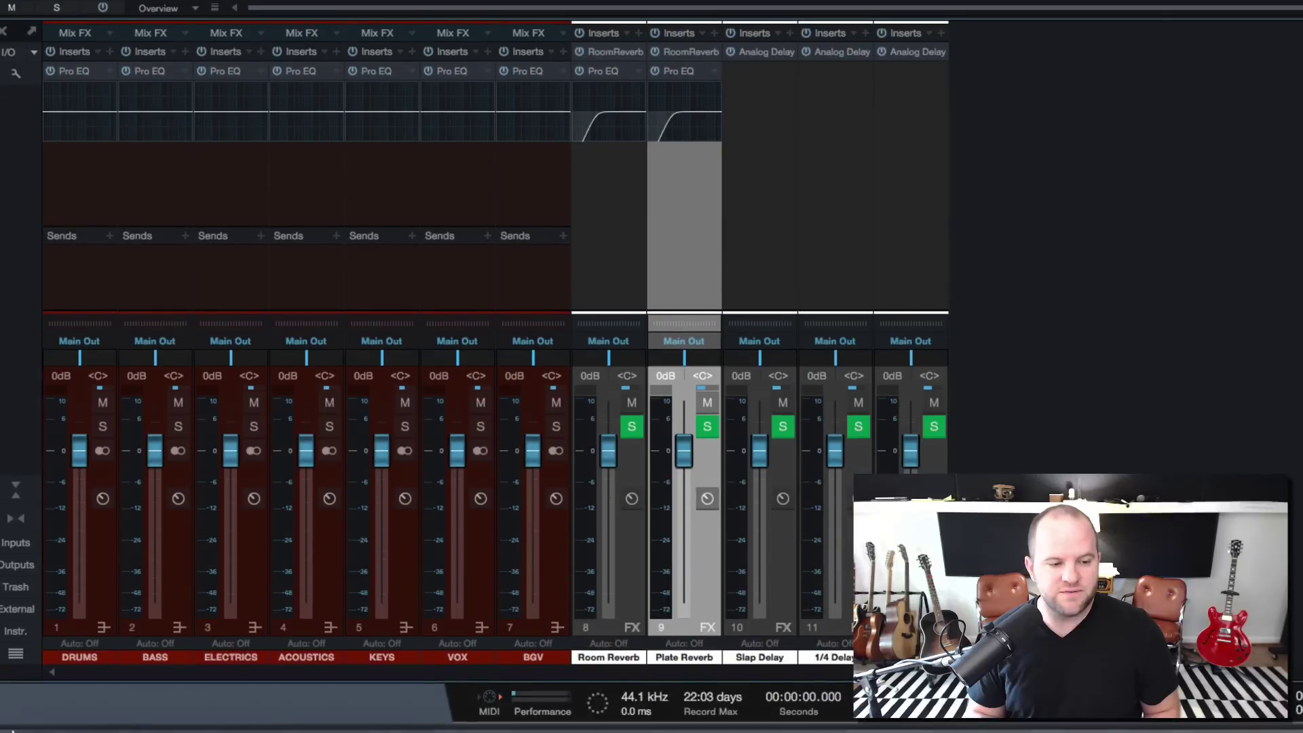
- Try a Room Reverb send on the DRUMS bus with its level lowered slightly, and remove the send
{"action": "left_click", "coordinate": [91, 336]}
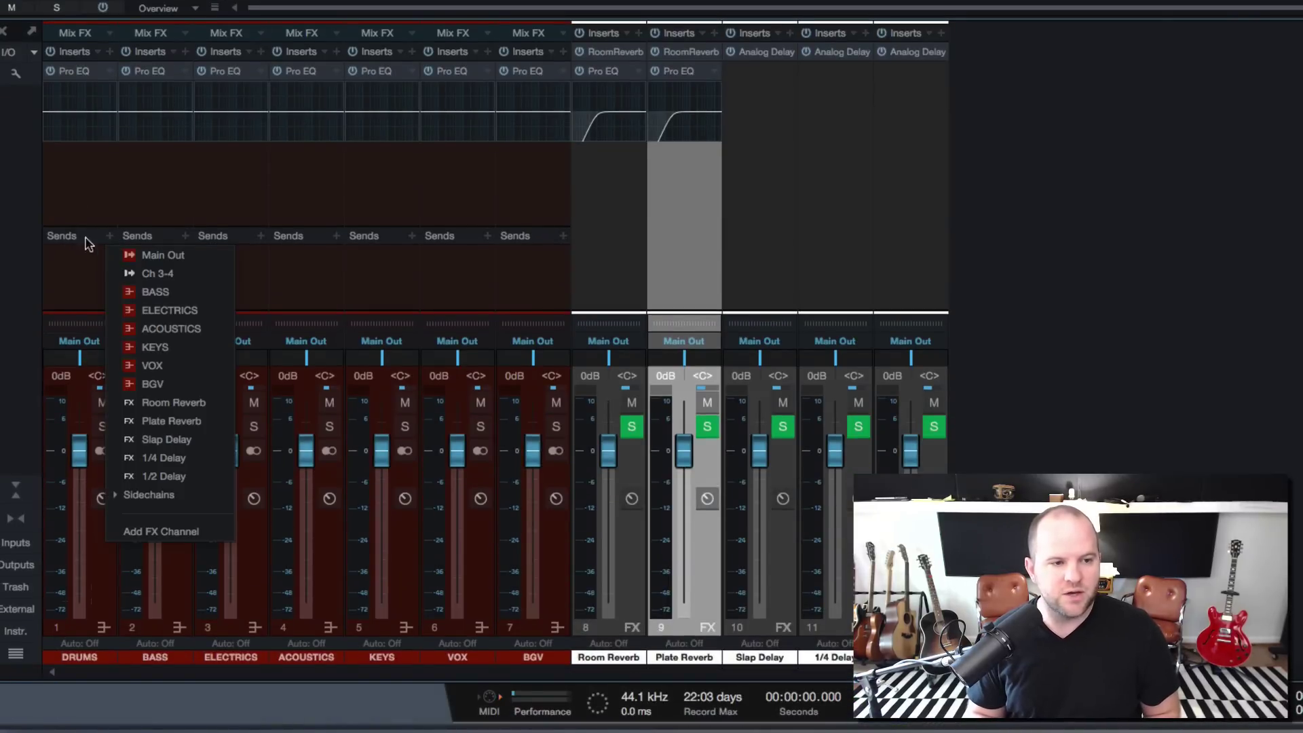
{"action": "left_click", "coordinate": [173, 403]}
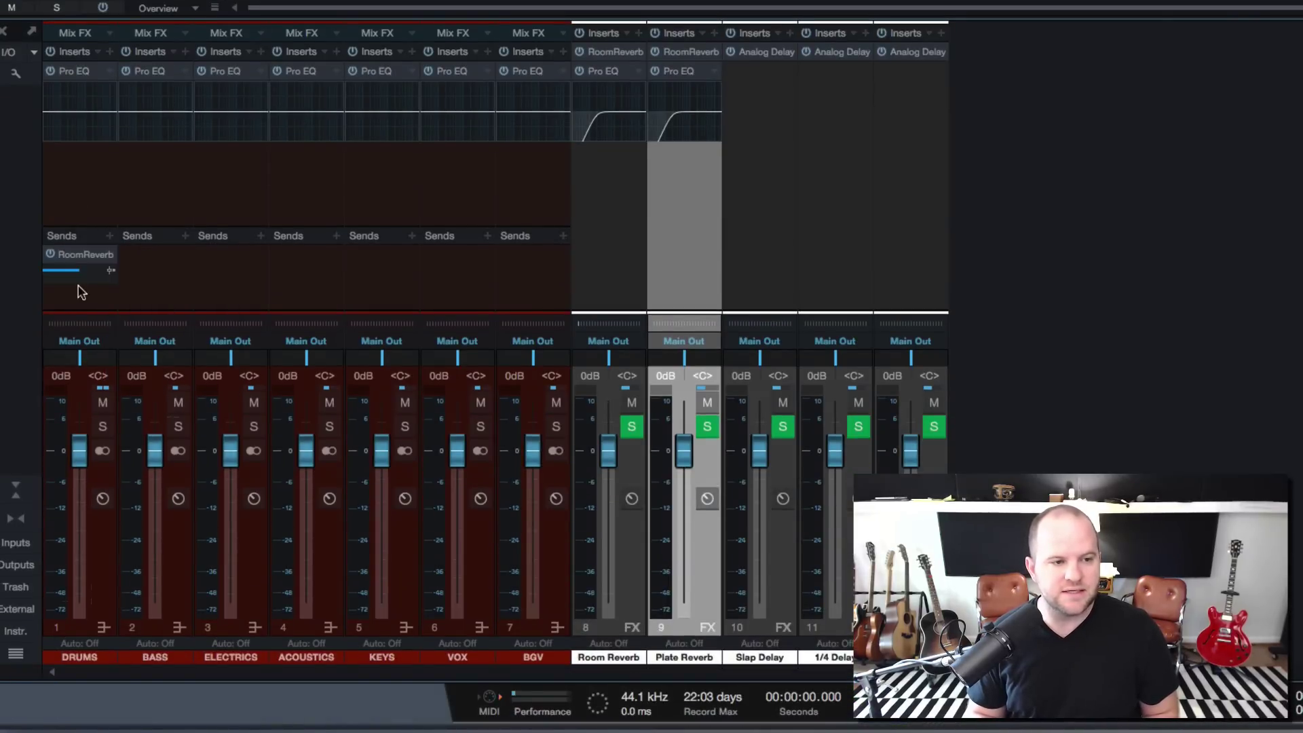
{"action": "left_click_drag", "start_coordinate": [78, 270], "coordinate": [74, 270]}
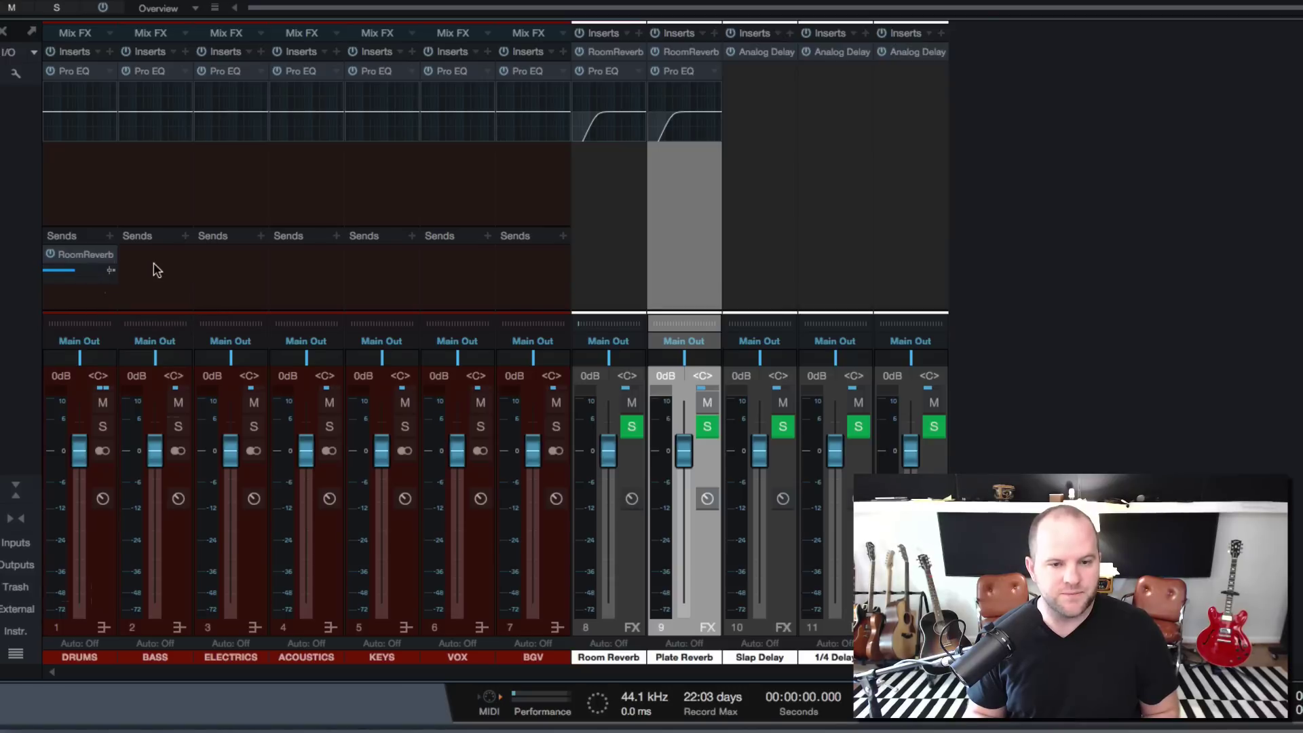
{"action": "right_click", "coordinate": [103, 251]}
{"action": "left_click", "coordinate": [206, 590]}
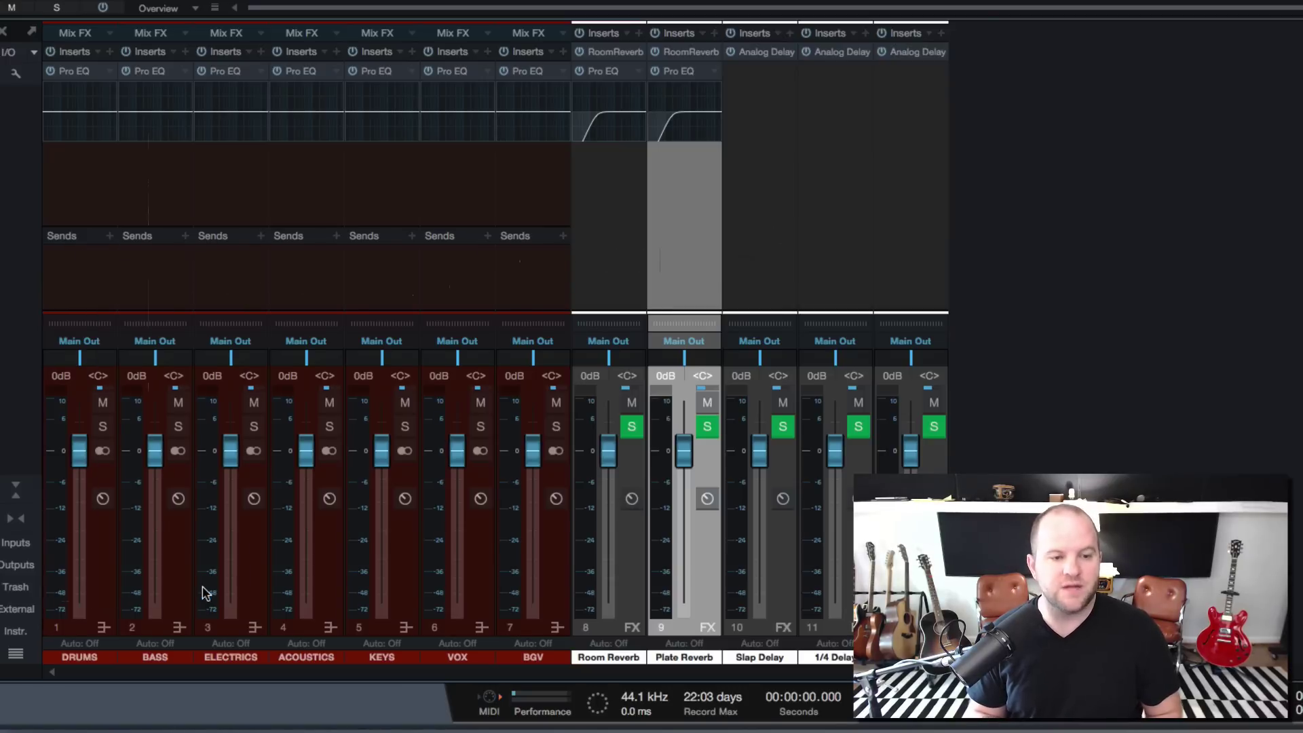
- Select the DRUMS to BGV bus channels as a group, and single out the ACOUSTICS and KEYS buses
{"action": "left_click", "coordinate": [79, 294]}
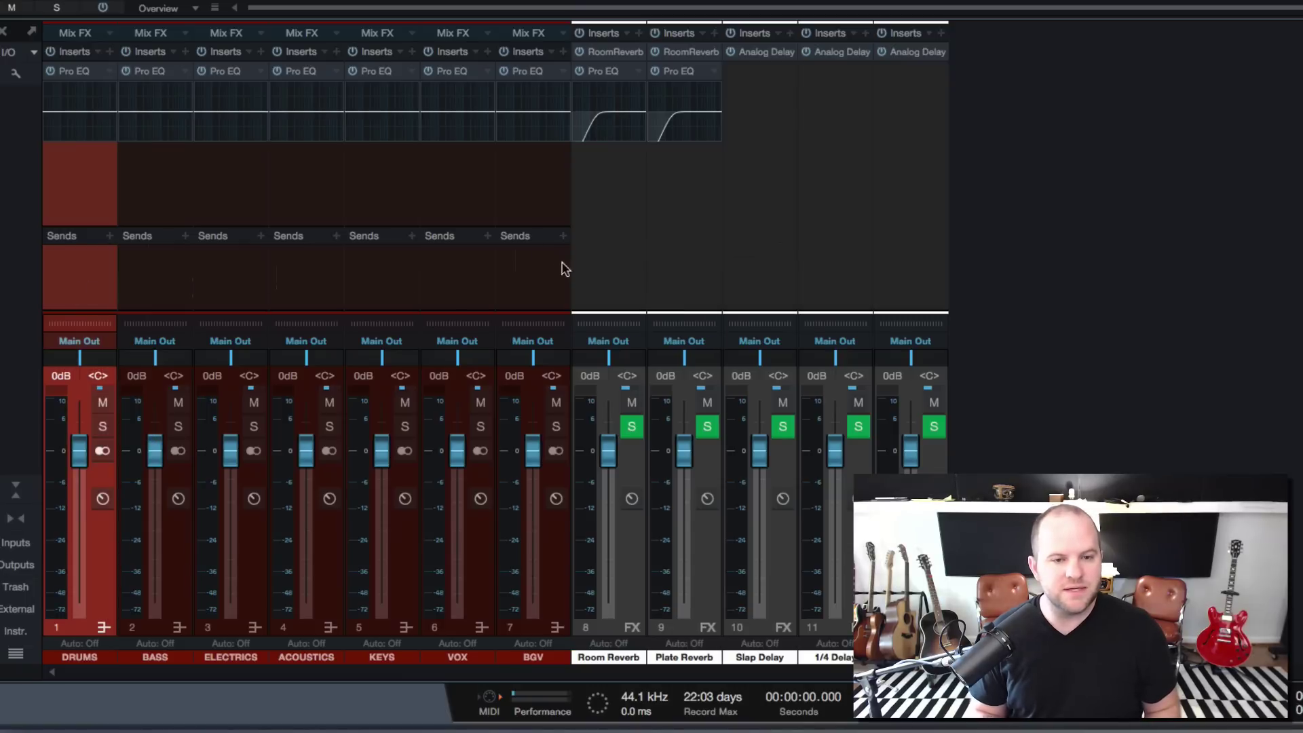
{"action": "left_click", "coordinate": [541, 280], "text": "shift"}
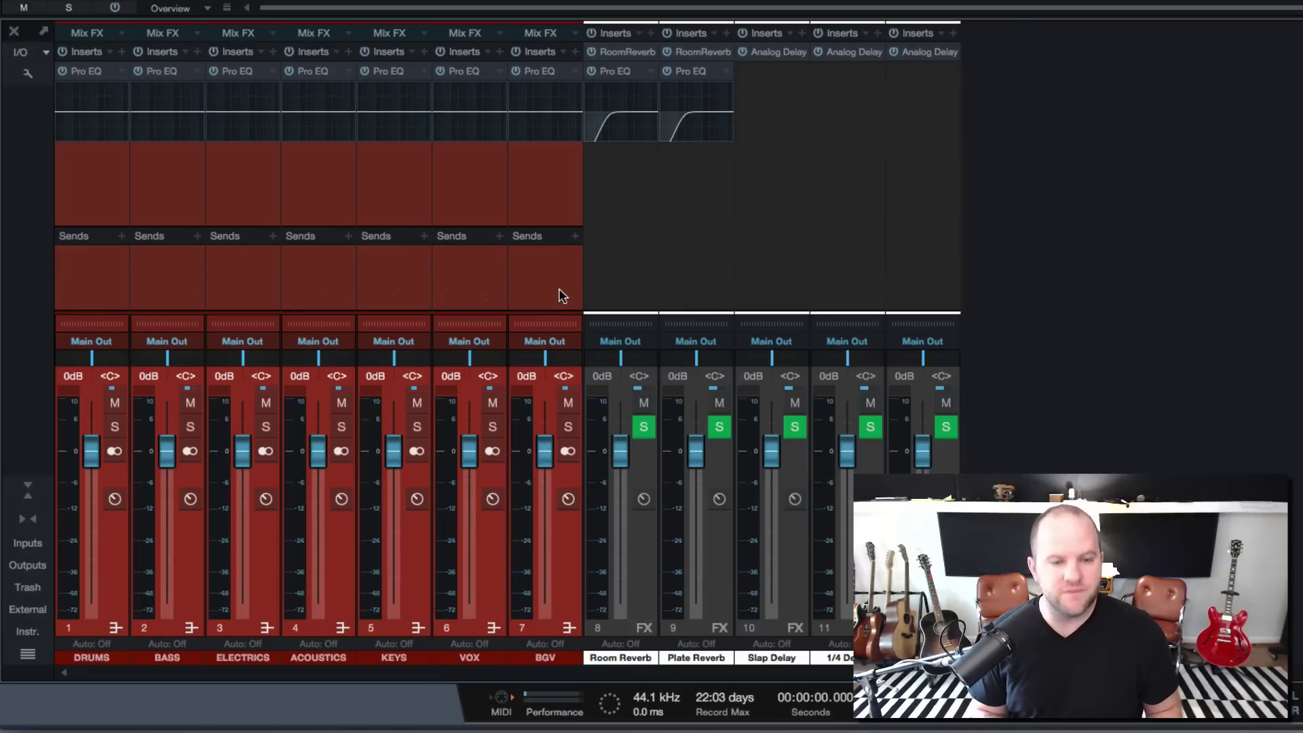
{"action": "left_click", "coordinate": [308, 295]}
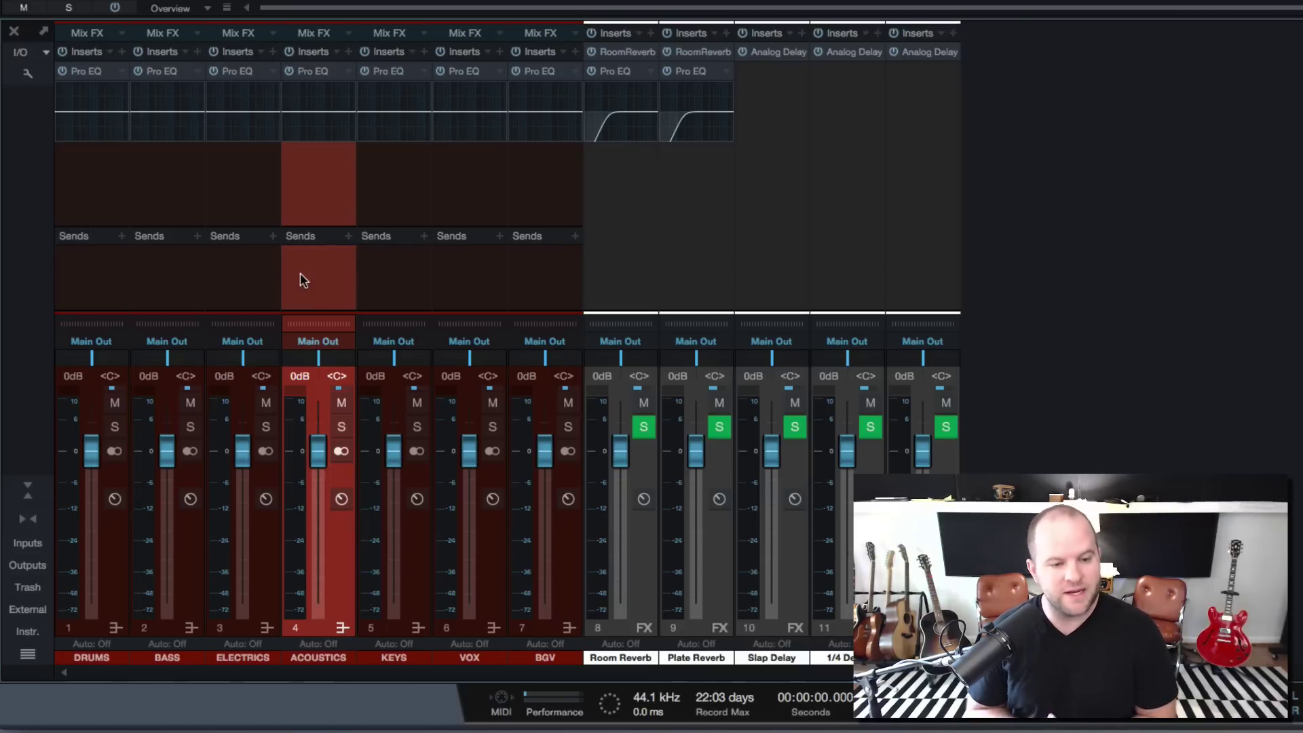
{"action": "left_click", "coordinate": [401, 268]}
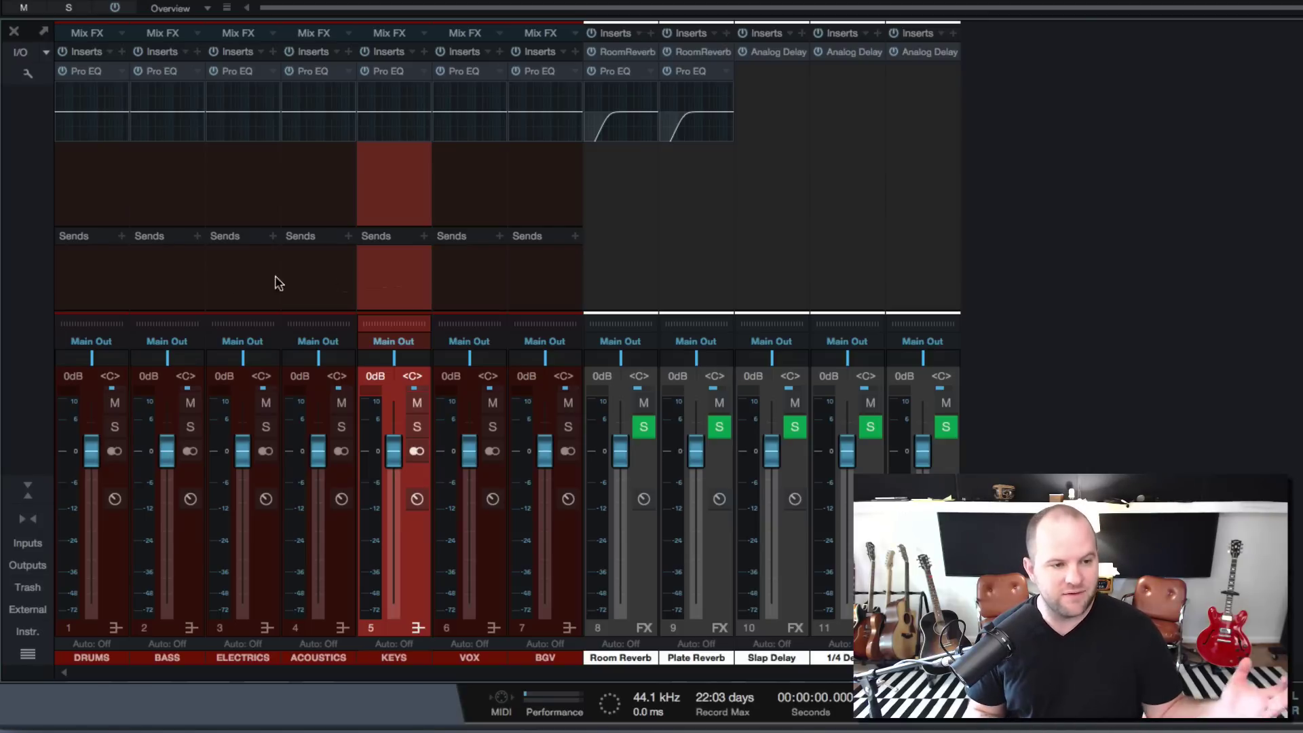
- Try pulling all the DRUMS to BGV bus faders down to -oo together, reset them to 0 dB, and select only ACOUSTICS
{"action": "left_click", "coordinate": [110, 293]}
{"action": "left_click", "coordinate": [536, 260], "text": "shift"}
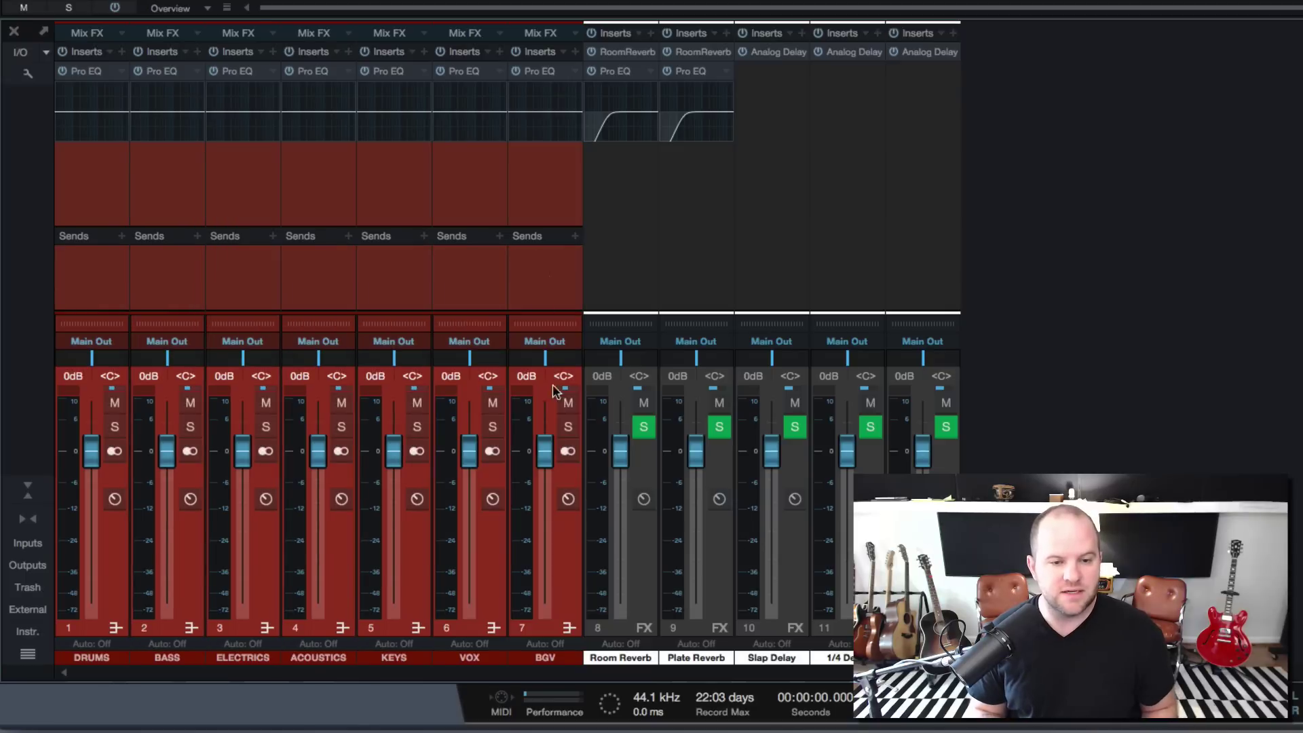
{"action": "left_click_drag", "start_coordinate": [549, 445], "coordinate": [567, 639]}
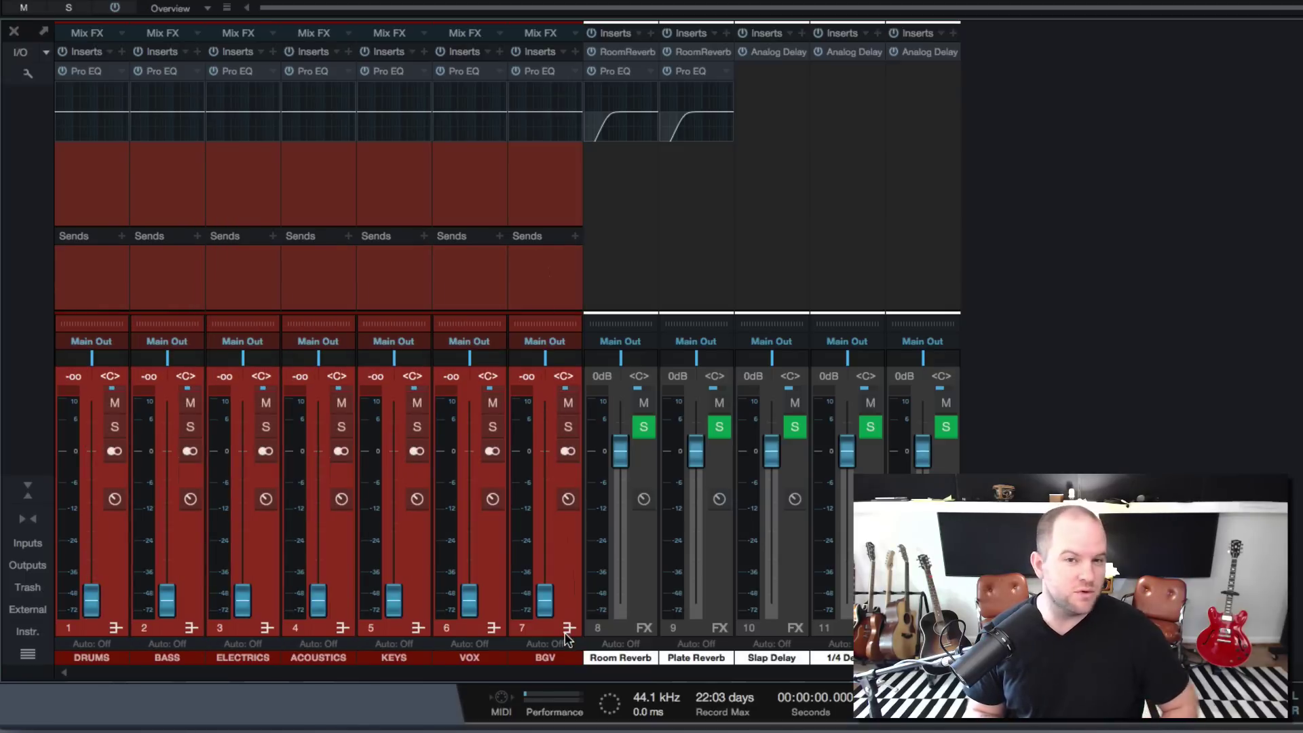
{"action": "left_click", "coordinate": [547, 604], "text": "alt"}
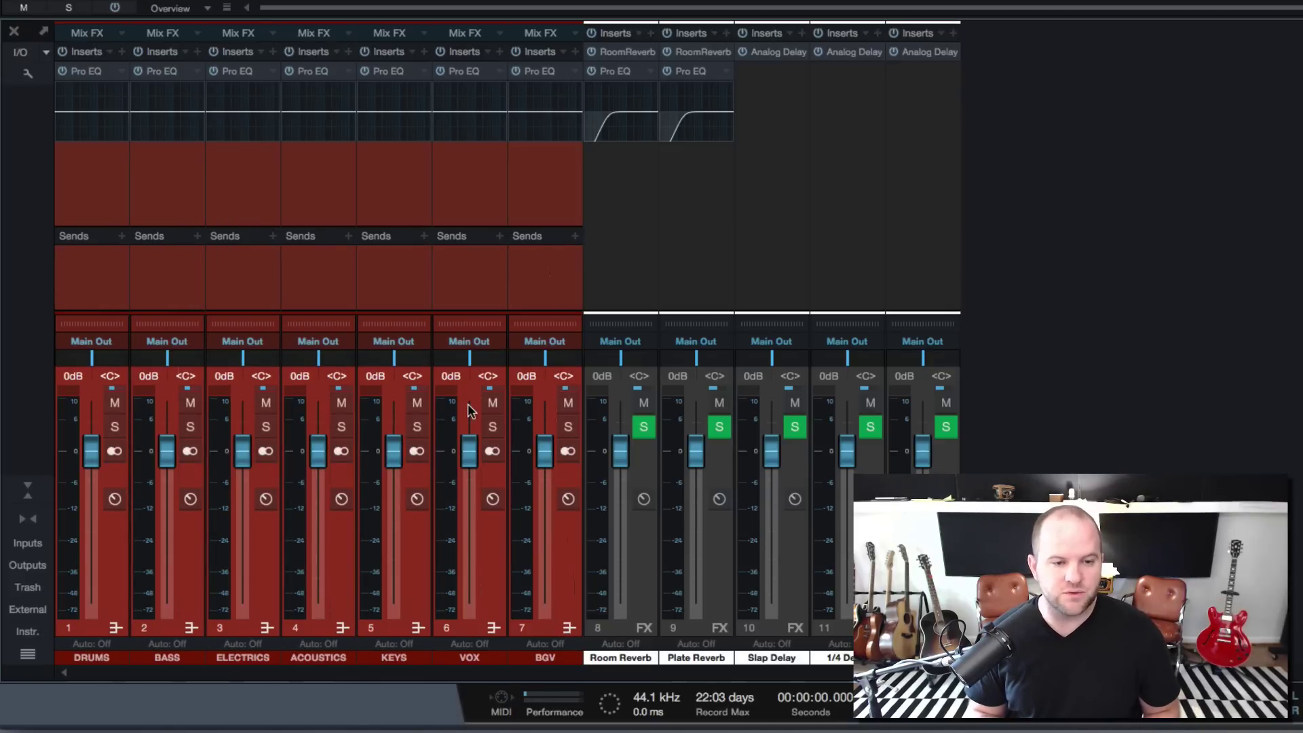
{"action": "left_click", "coordinate": [373, 294]}
{"action": "left_click", "coordinate": [343, 299]}
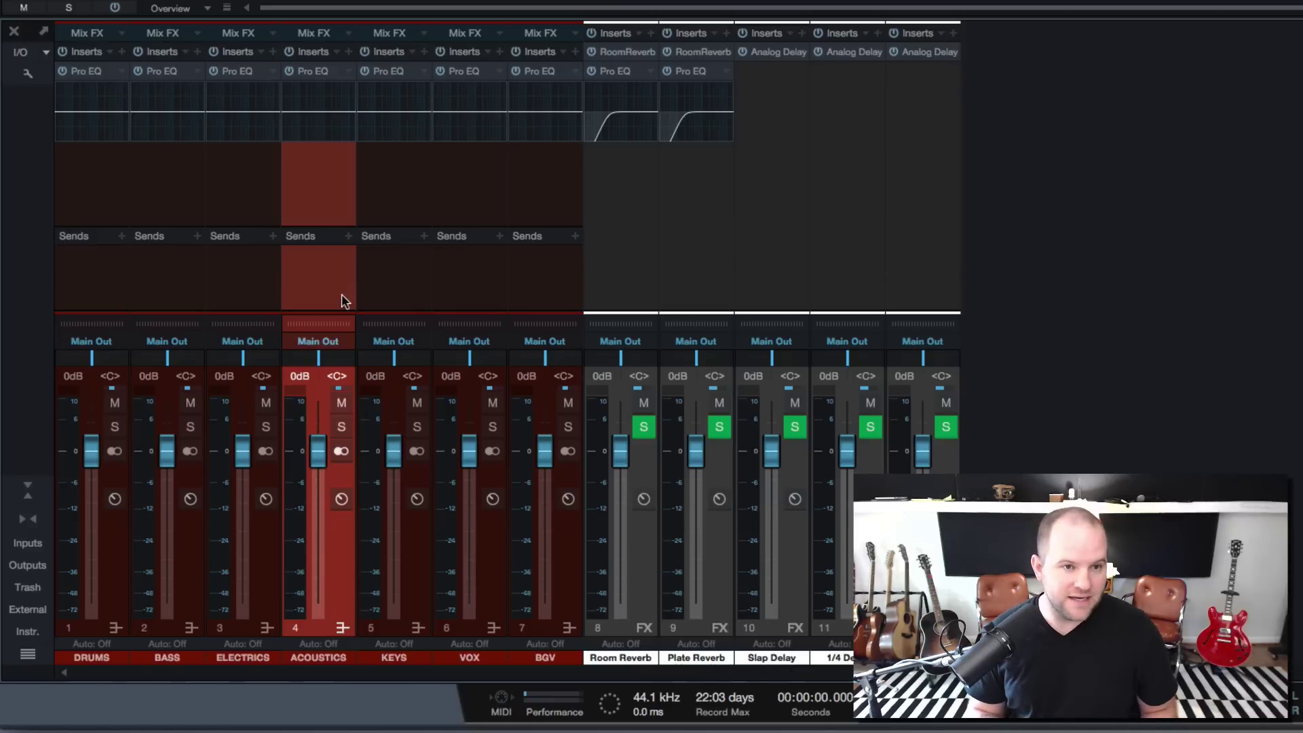
- Try a 2.74 dB cut at 281 Hz and a 4.80 dB boost at 9.28 kHz on the DRUMS bus's Pro EQ, and open the plug-in
{"action": "left_click", "coordinate": [91, 299]}
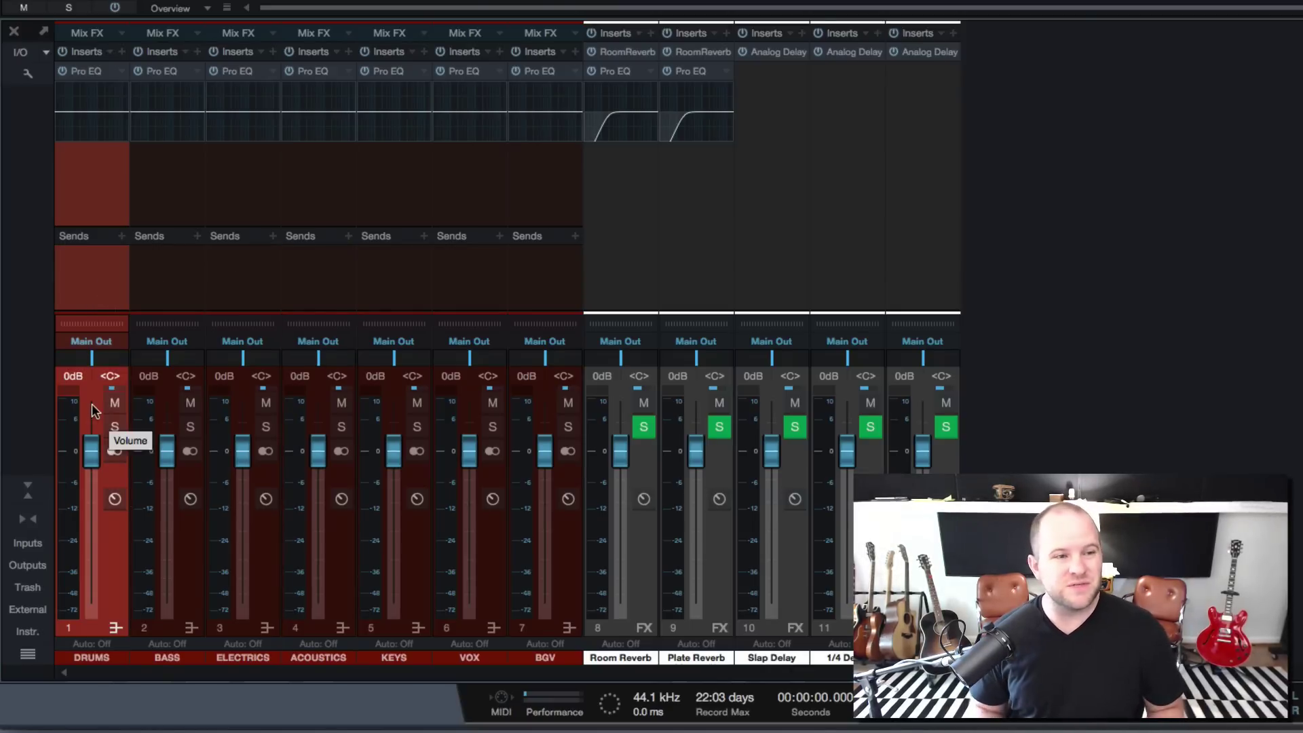
{"action": "left_click_drag", "start_coordinate": [79, 112], "coordinate": [121, 107]}
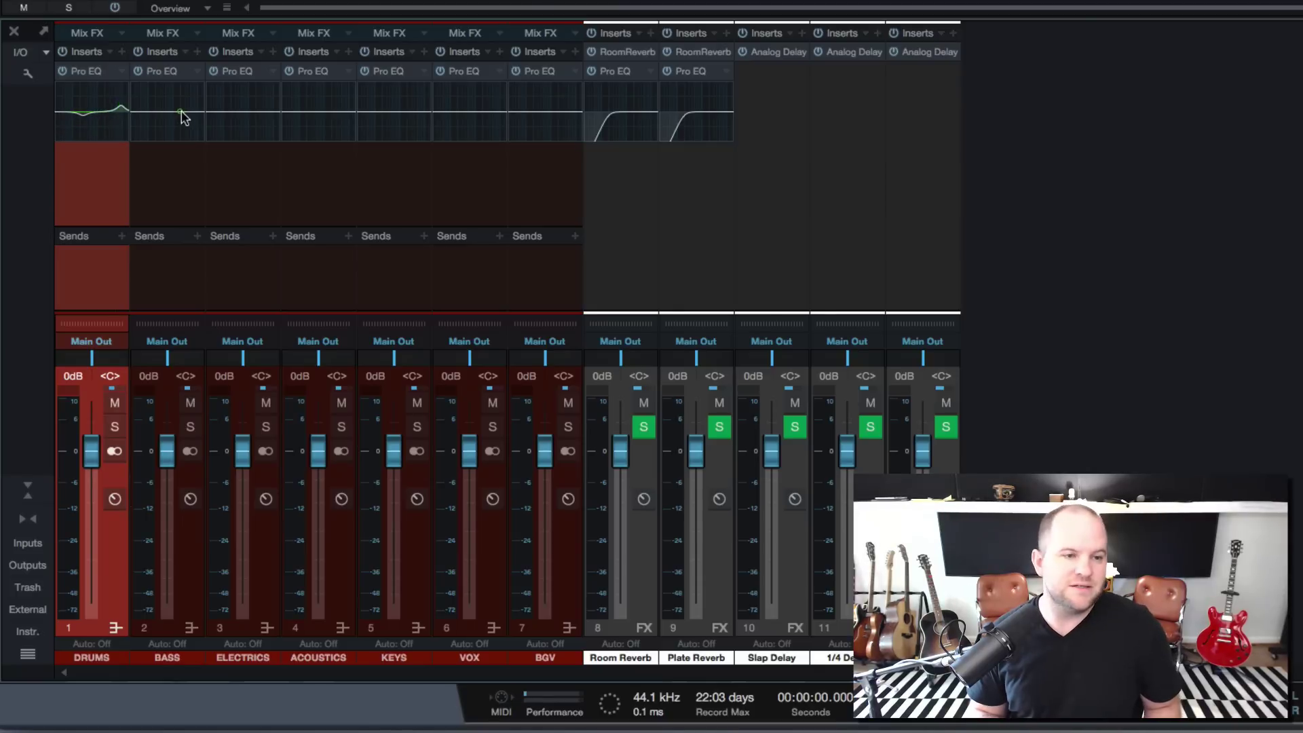
{"action": "right_click", "coordinate": [106, 72]}
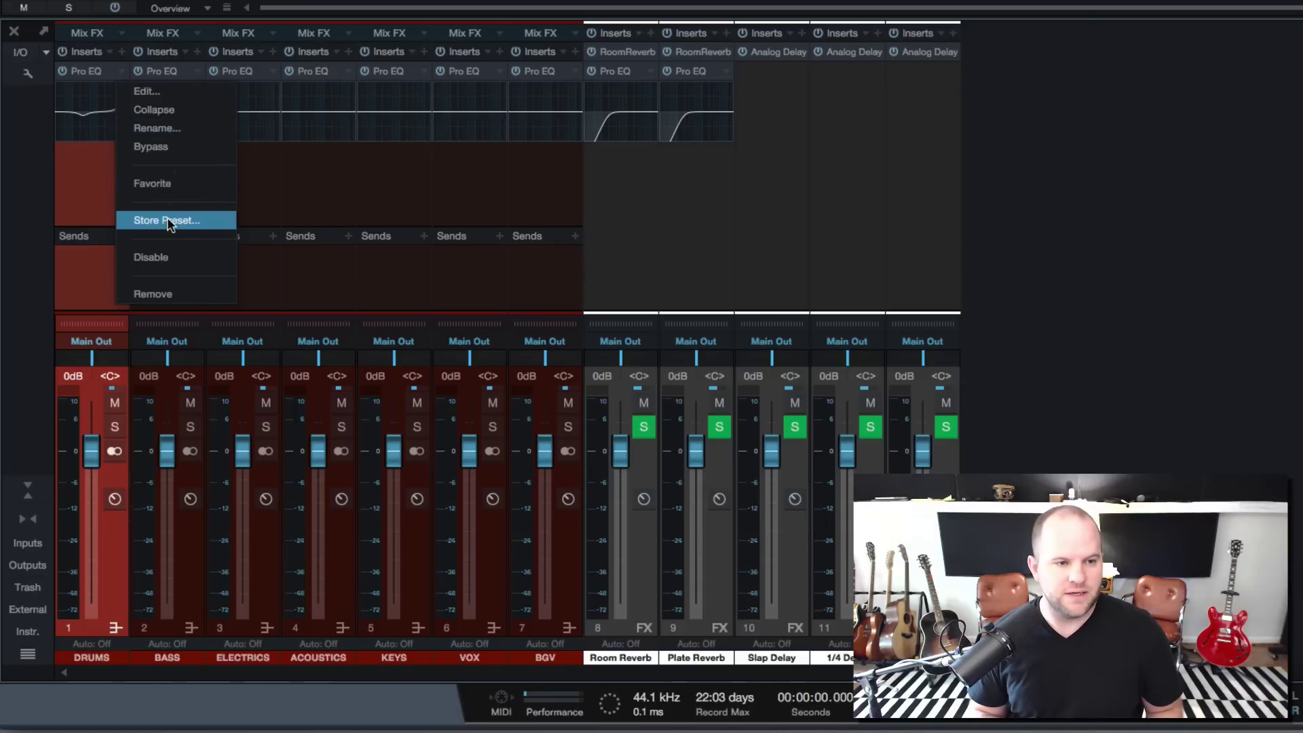
{"action": "left_click", "coordinate": [83, 73]}
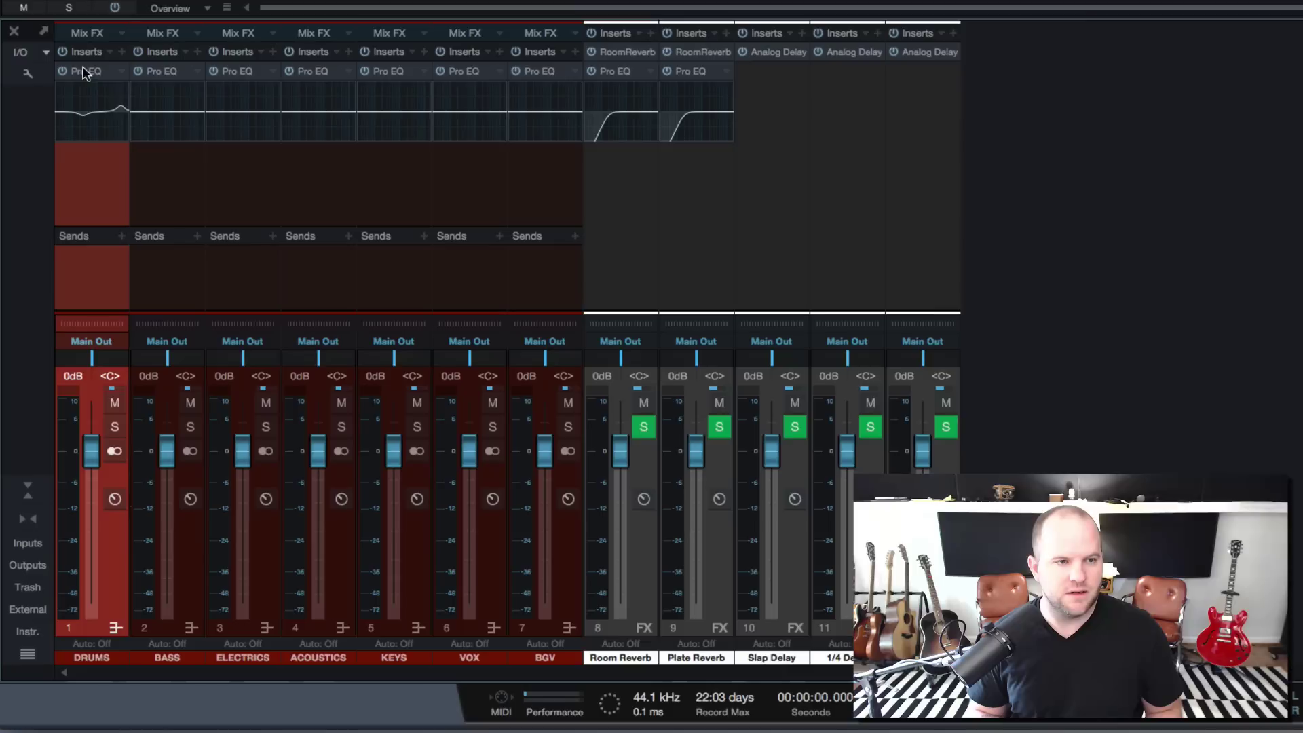
{"action": "left_click", "coordinate": [85, 72]}
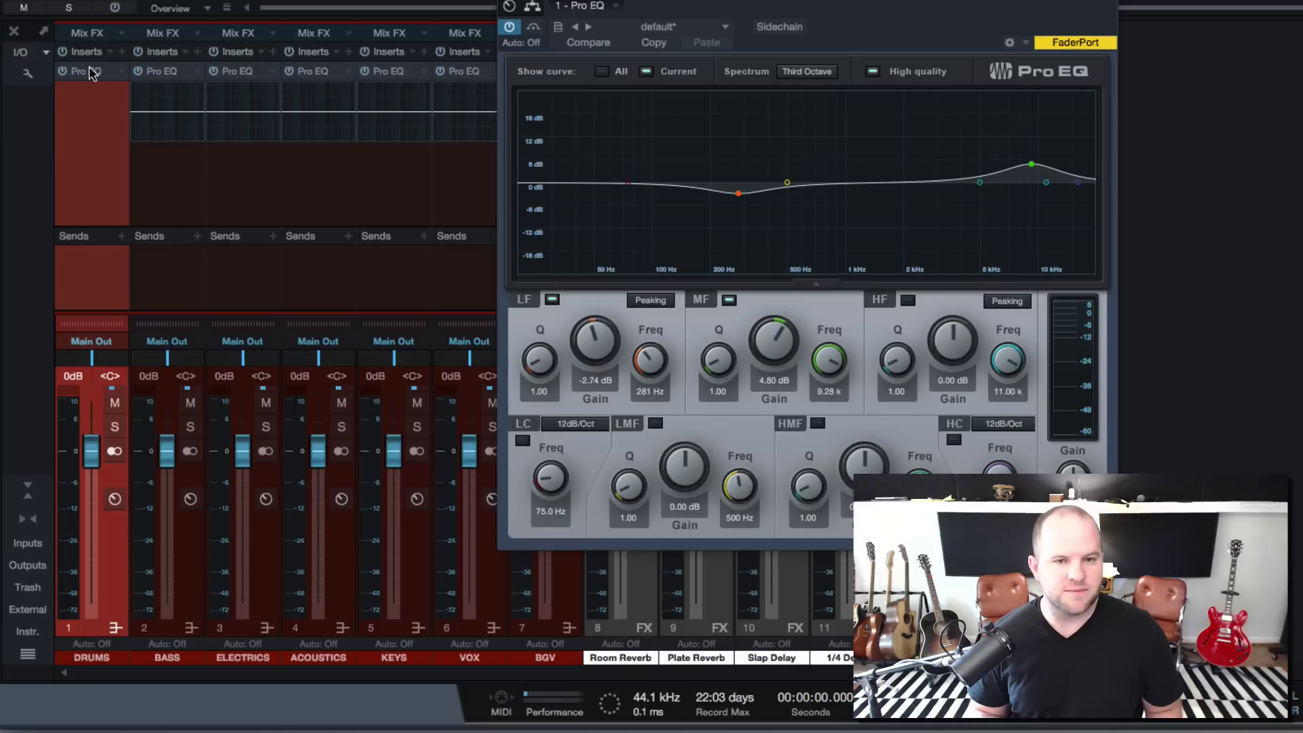
- Restore the default preset in the DRUMS bus's Pro EQ, close the plug-in window, and expand the EQ's curve display in the console
{"action": "left_click", "coordinate": [705, 32]}
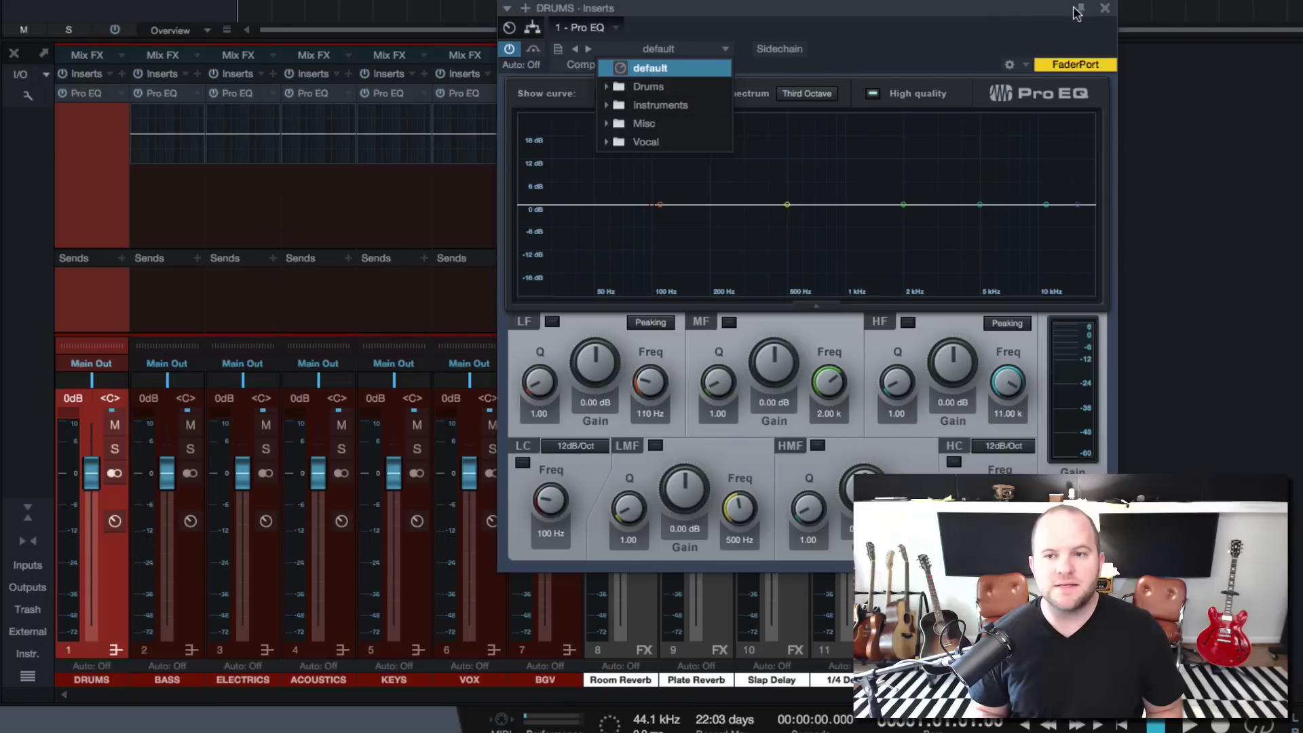
{"action": "left_click", "coordinate": [1101, 15]}
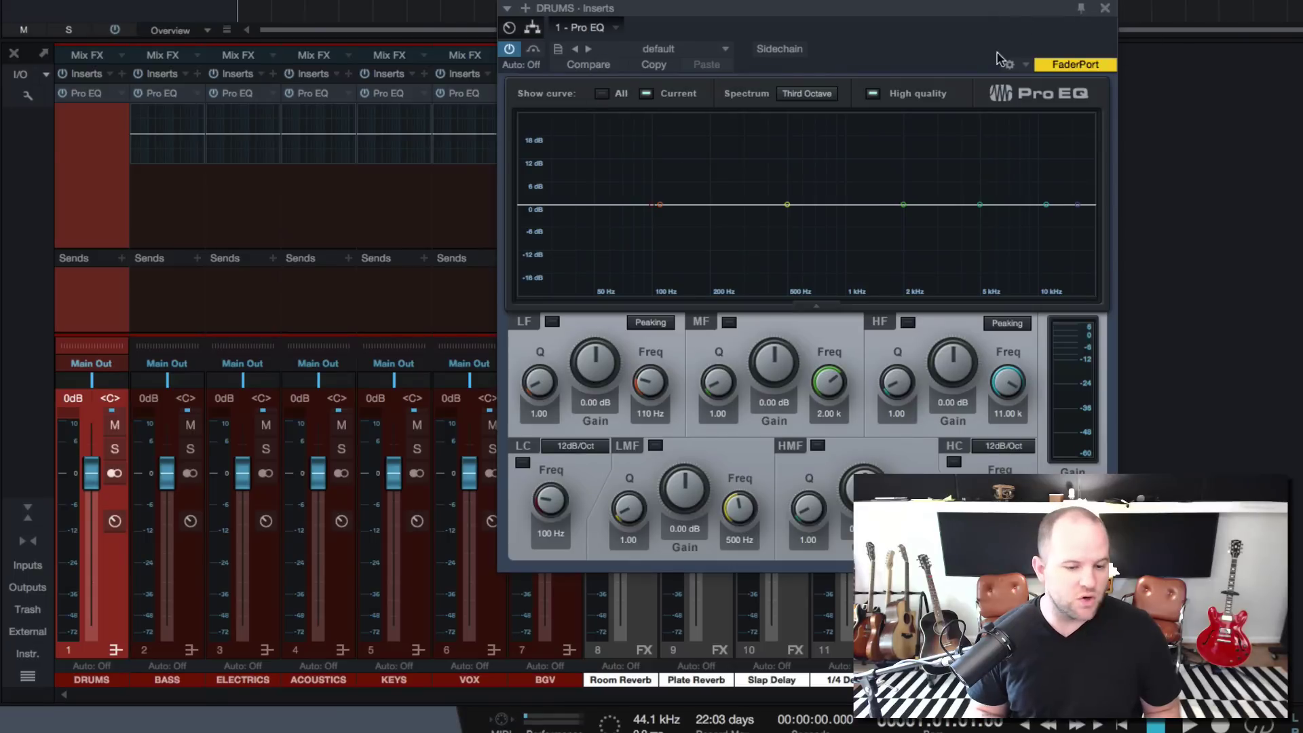
{"action": "left_click", "coordinate": [1105, 9]}
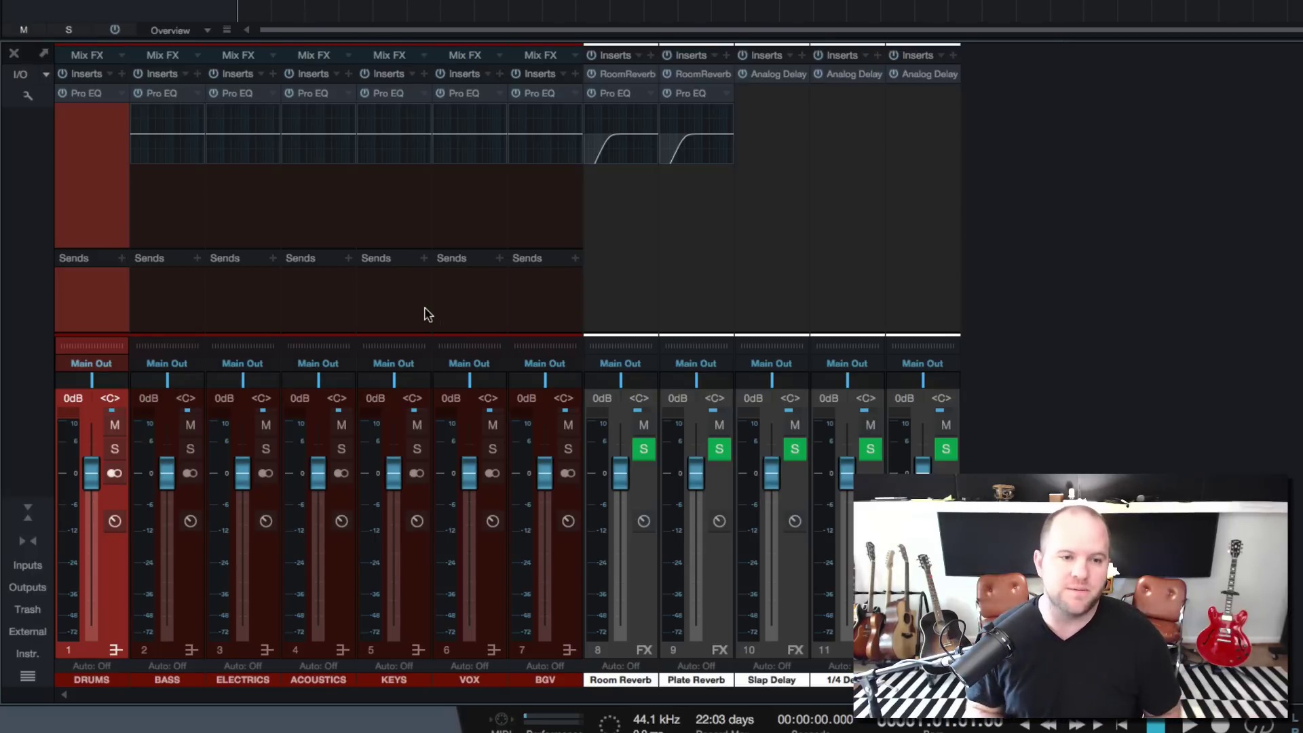
{"action": "left_click", "coordinate": [87, 99]}
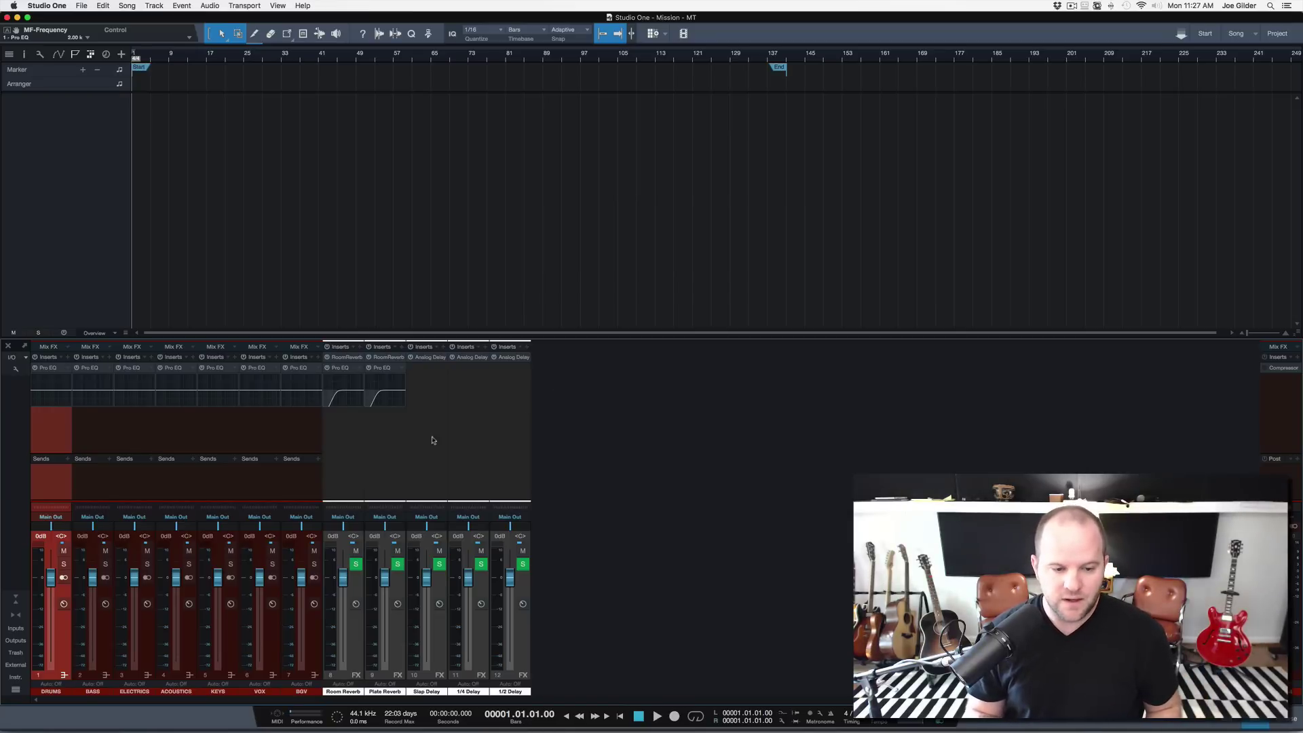
- Inspect the Analog Delay settings on the Slap Delay, 1/4 Delay and 1/2 Delay channels, closing each plug-in window
{"action": "left_click", "coordinate": [427, 273]}
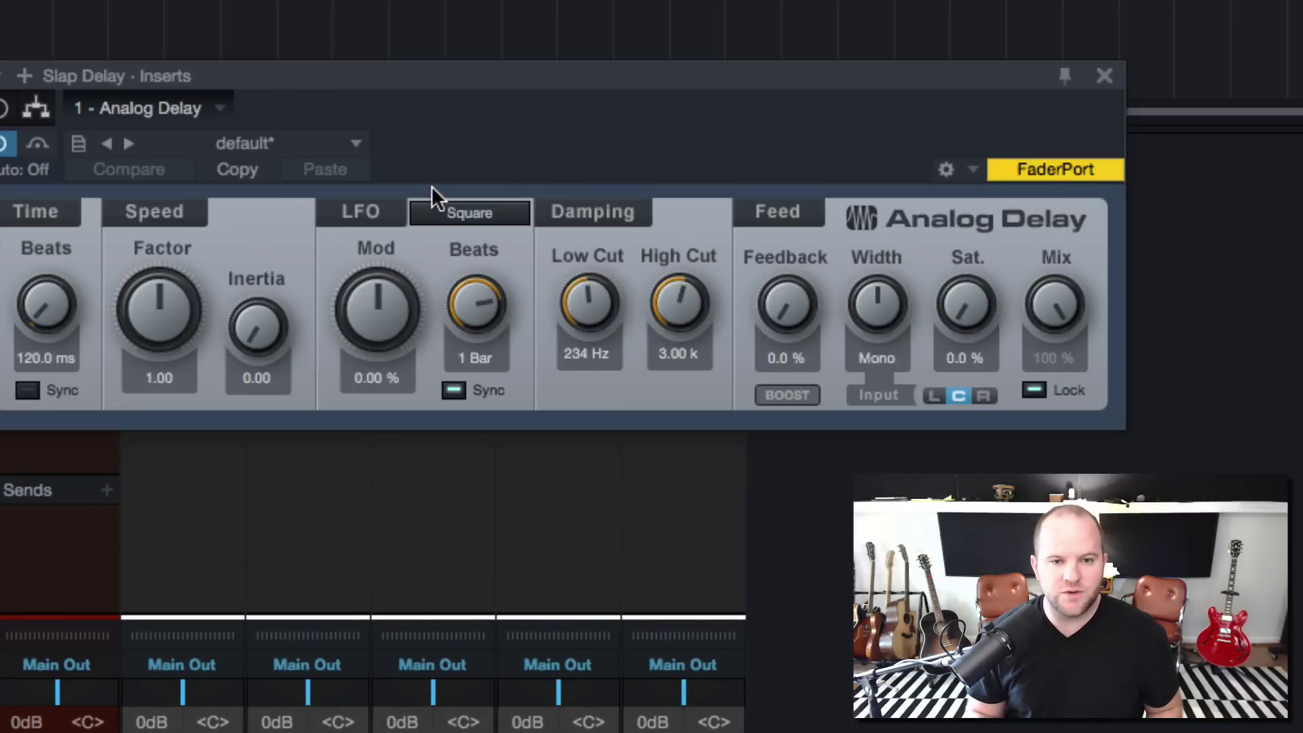
{"action": "left_click_drag", "start_coordinate": [549, 87], "coordinate": [581, 195]}
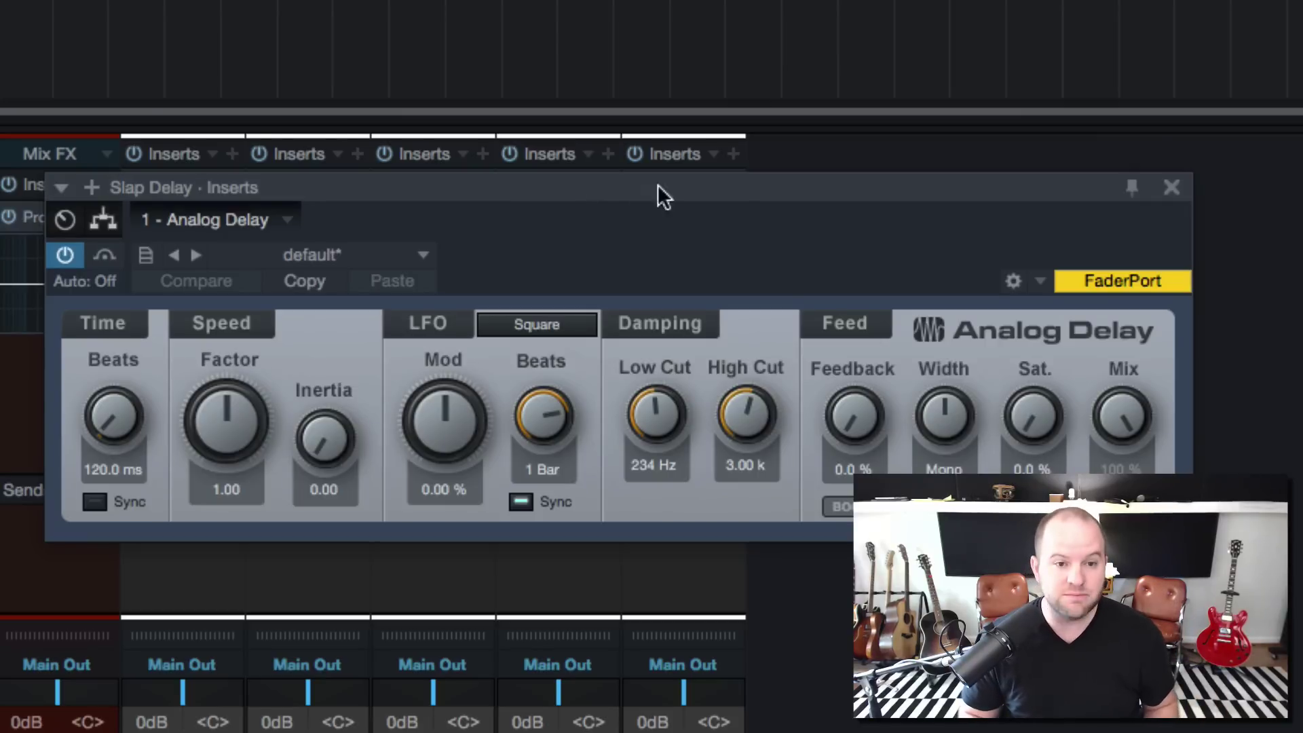
{"action": "left_click", "coordinate": [1173, 188]}
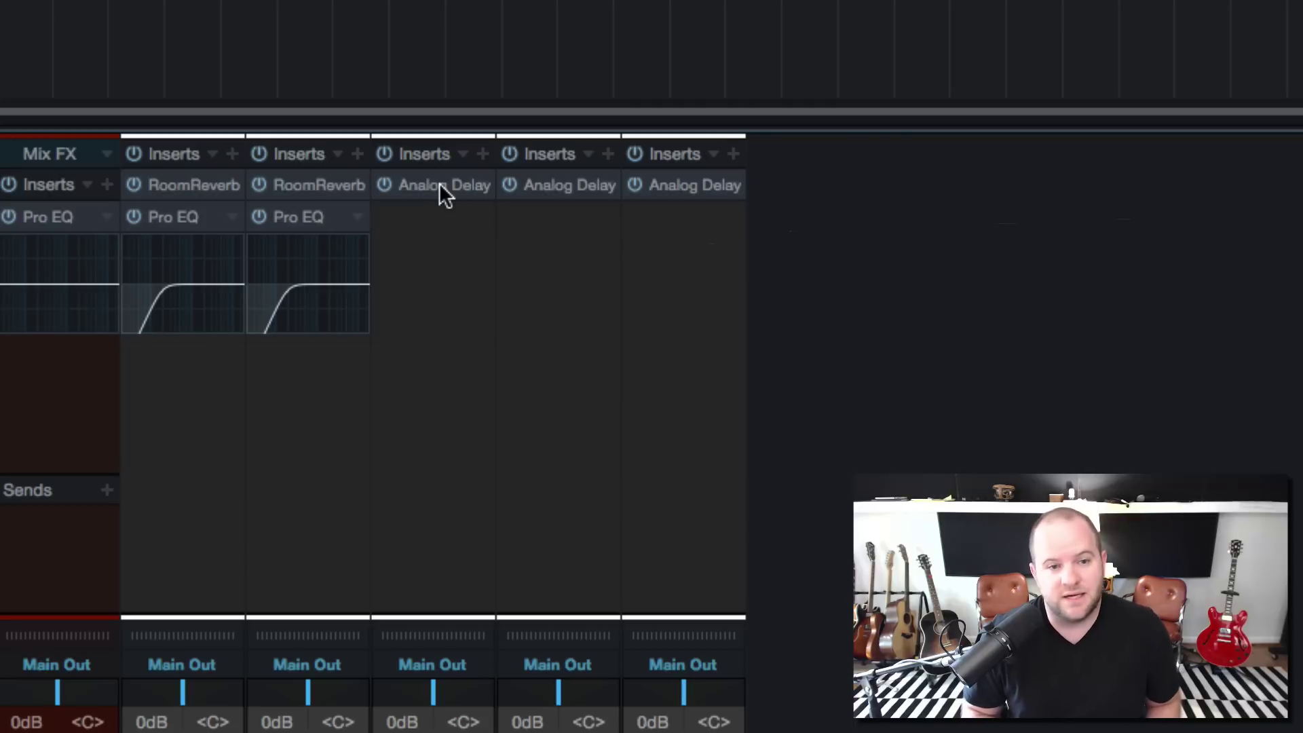
{"action": "left_click", "coordinate": [558, 188]}
{"action": "left_click_drag", "start_coordinate": [619, 188], "coordinate": [618, 224]}
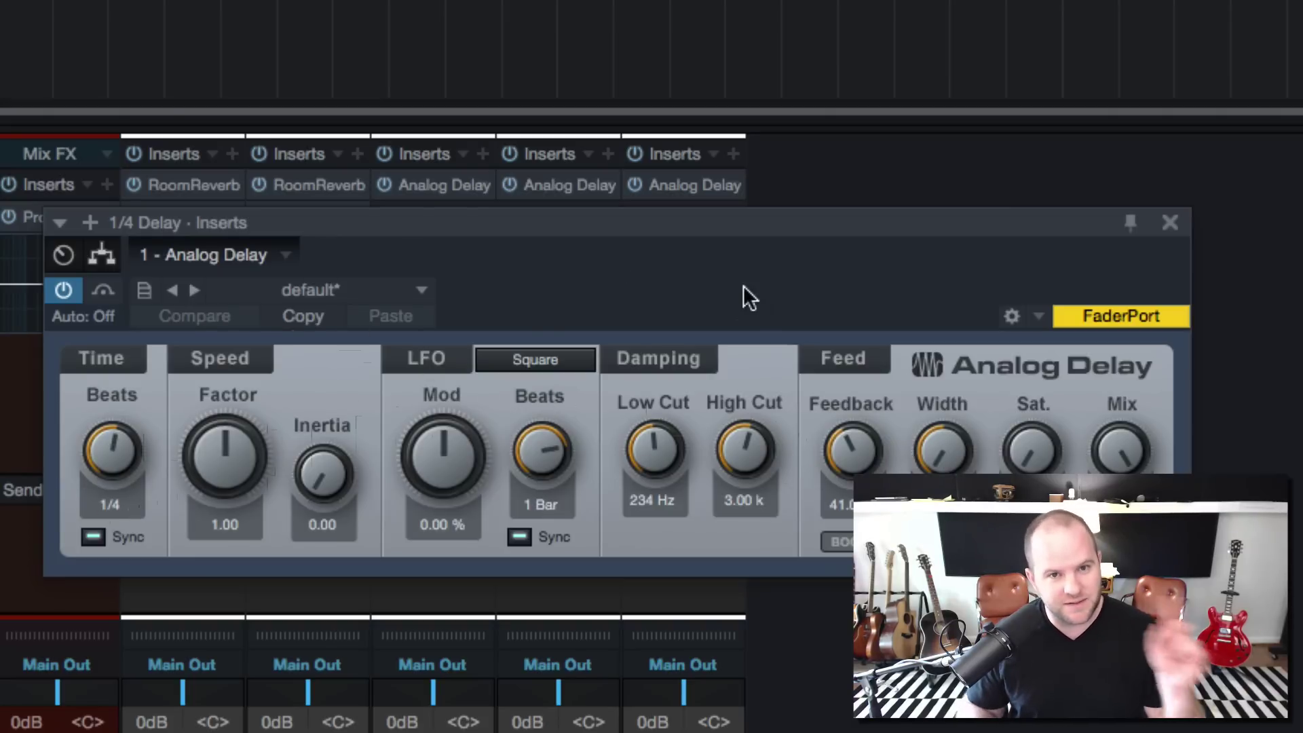
{"action": "left_click", "coordinate": [1170, 223]}
{"action": "left_click", "coordinate": [696, 185]}
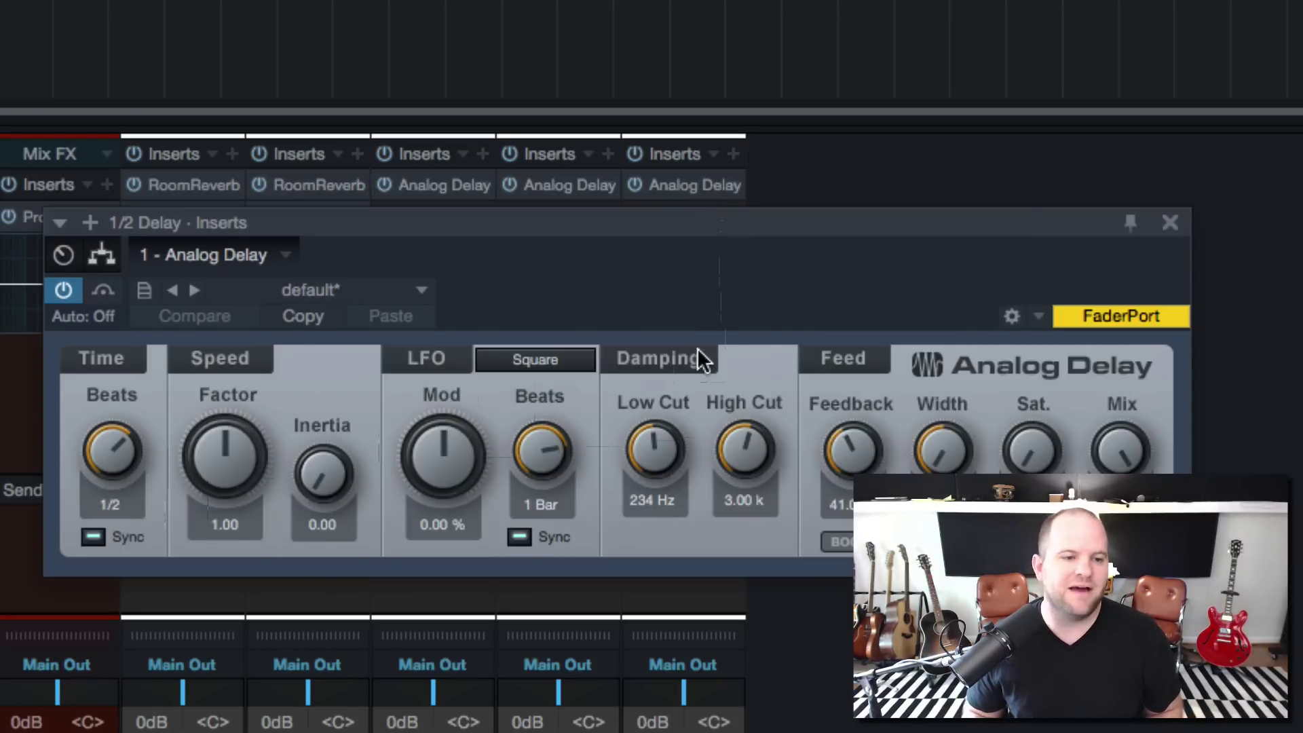
{"action": "left_click", "coordinate": [1170, 222]}
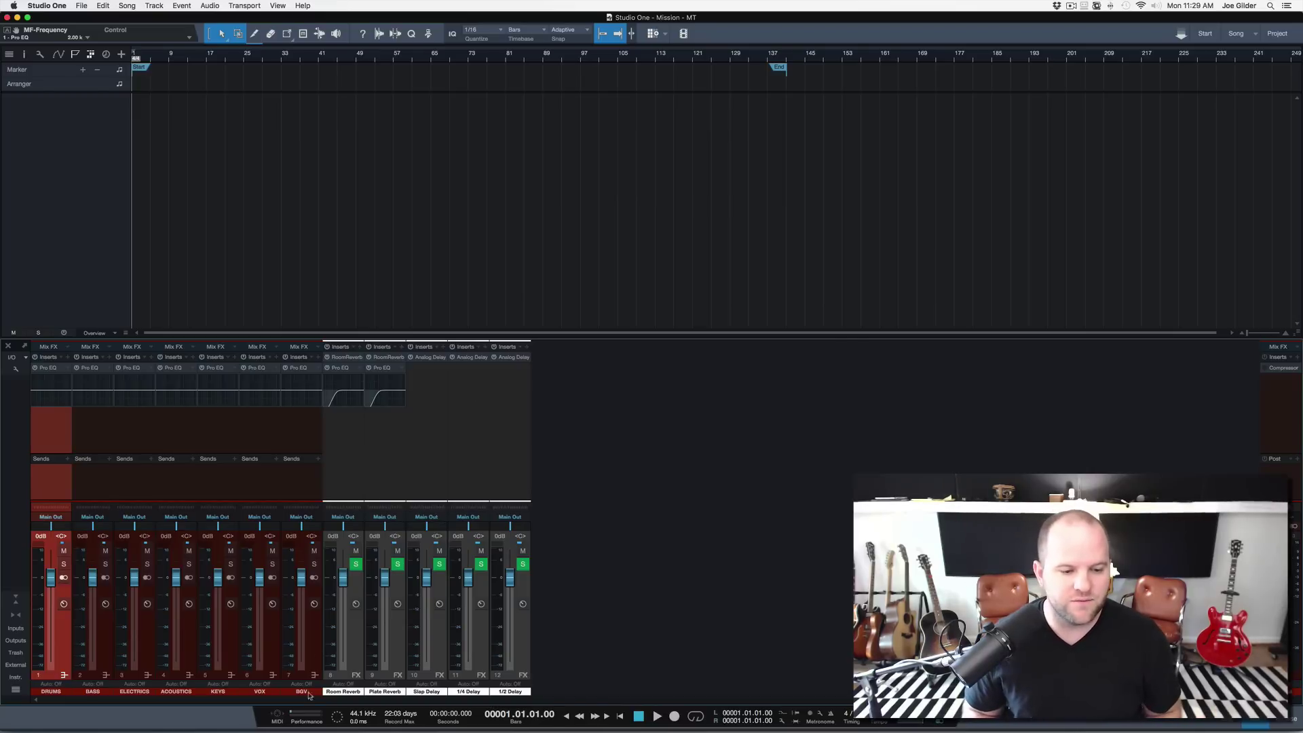
- Check the template's CPU and disc load in the Performance Monitor and close it
{"action": "left_click", "coordinate": [300, 715]}
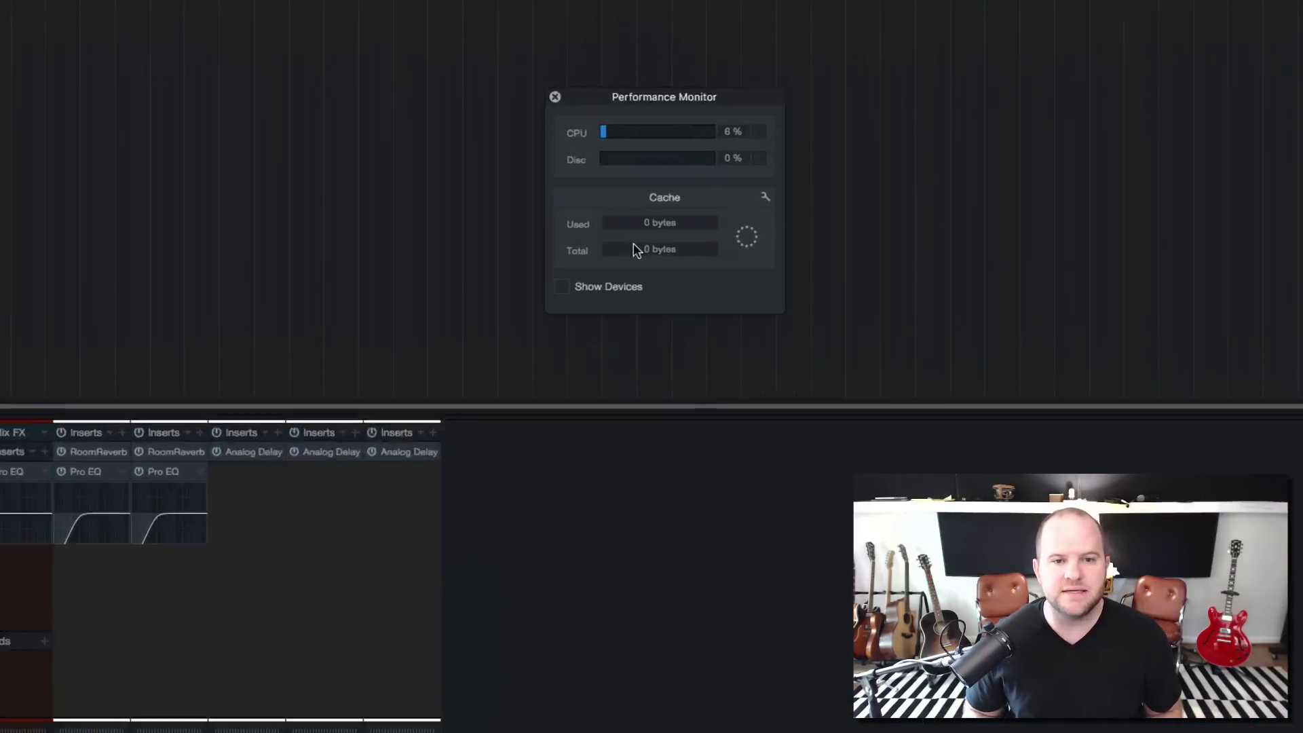
{"action": "left_click_drag", "start_coordinate": [701, 85], "coordinate": [680, 165]}
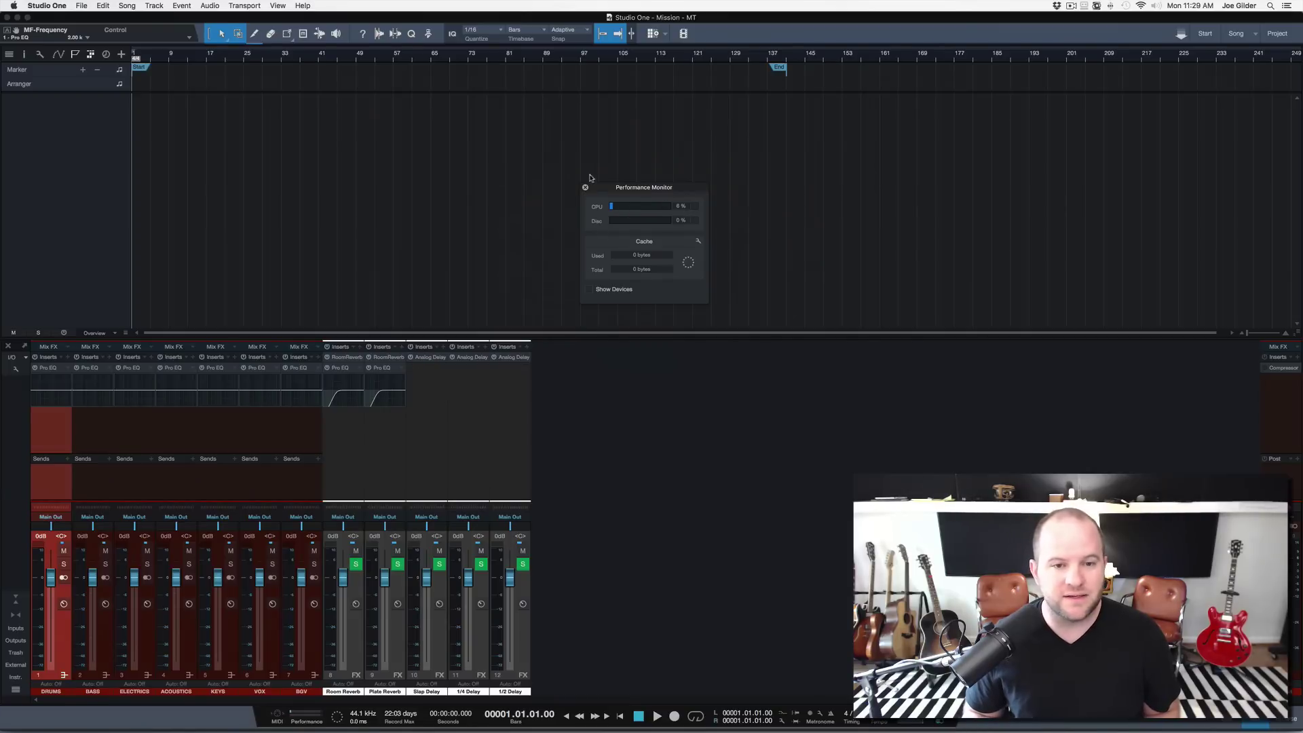
{"action": "left_click", "coordinate": [585, 188]}
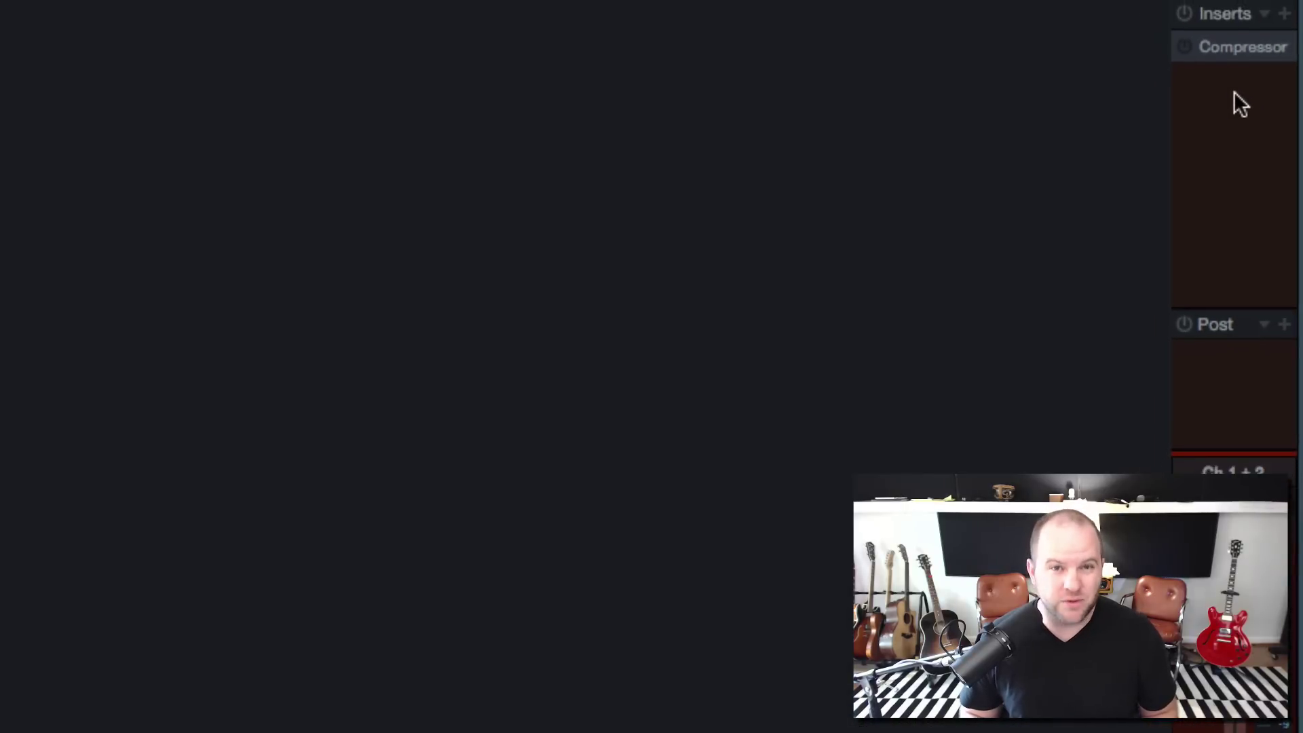
- Inspect the Compressor settings on the Main Out, switch the plug-in on and off again, and close its window
{"action": "left_click", "coordinate": [1236, 44]}
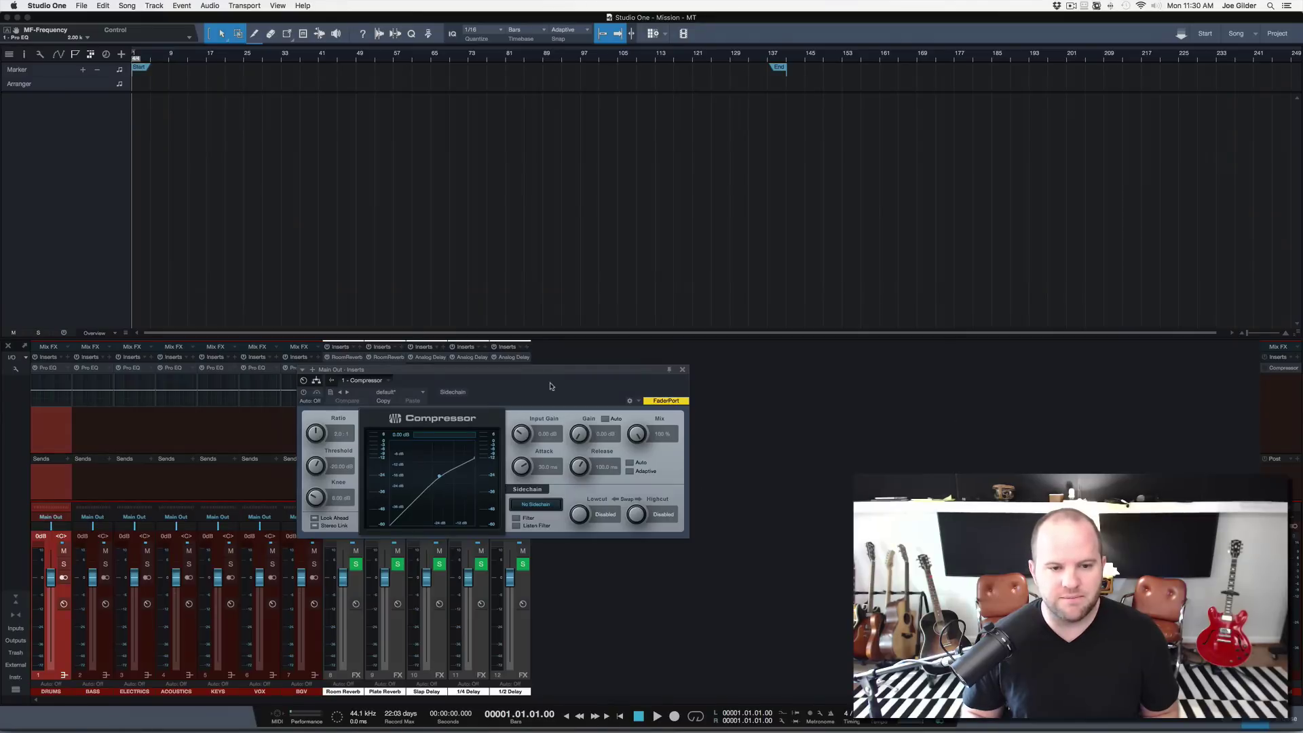
{"action": "left_click_drag", "start_coordinate": [550, 386], "coordinate": [810, 339]}
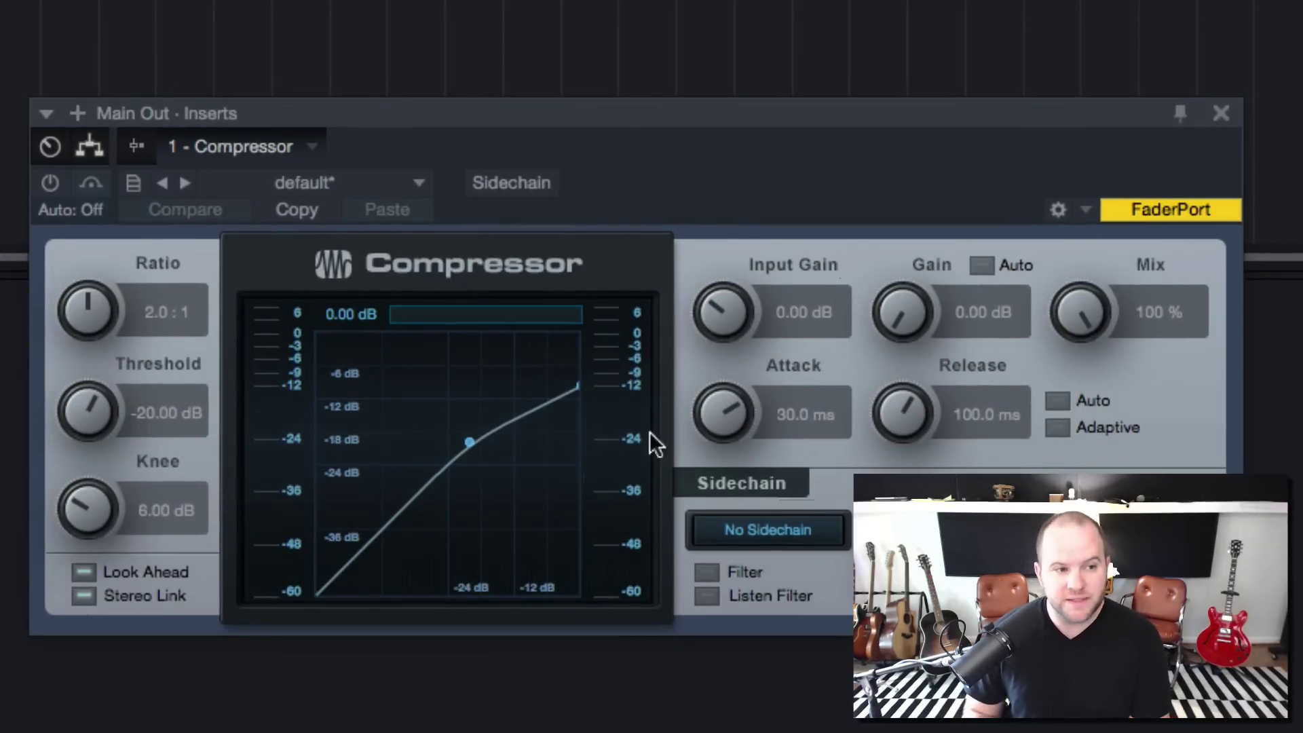
{"action": "left_click", "coordinate": [46, 181]}
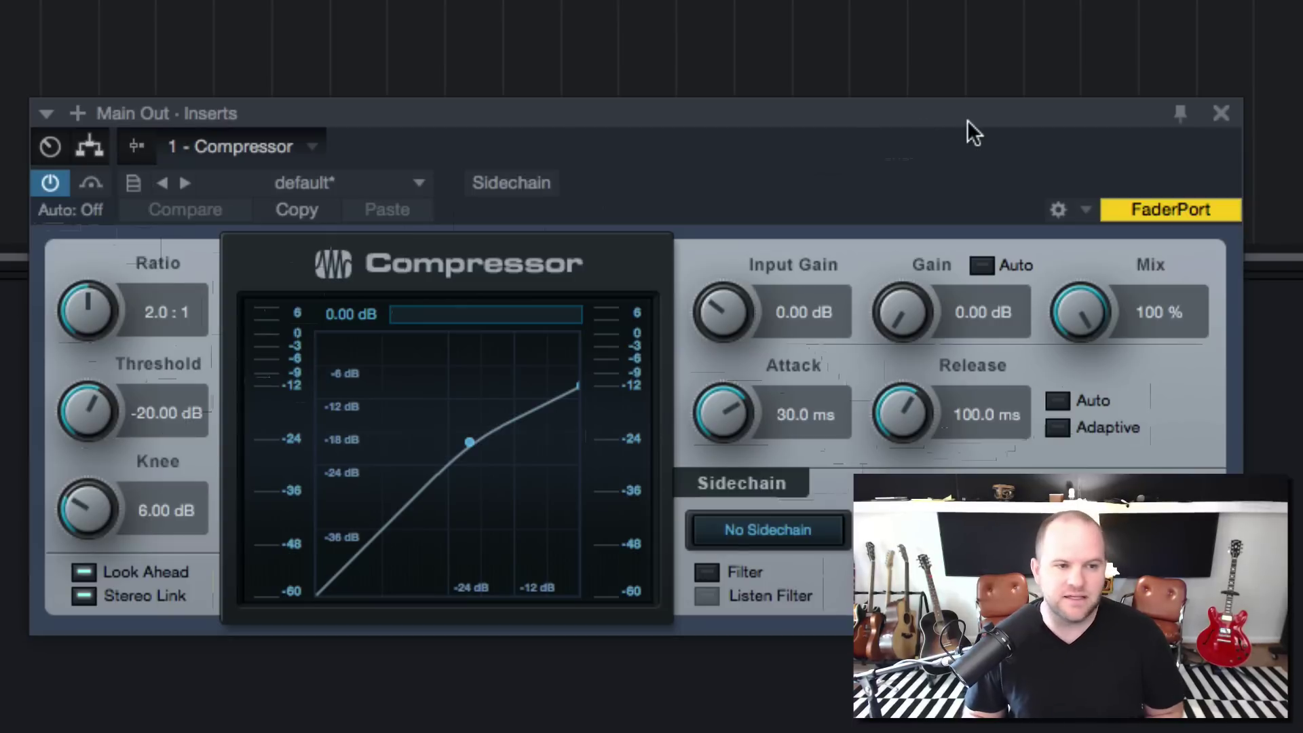
{"action": "left_click", "coordinate": [57, 185]}
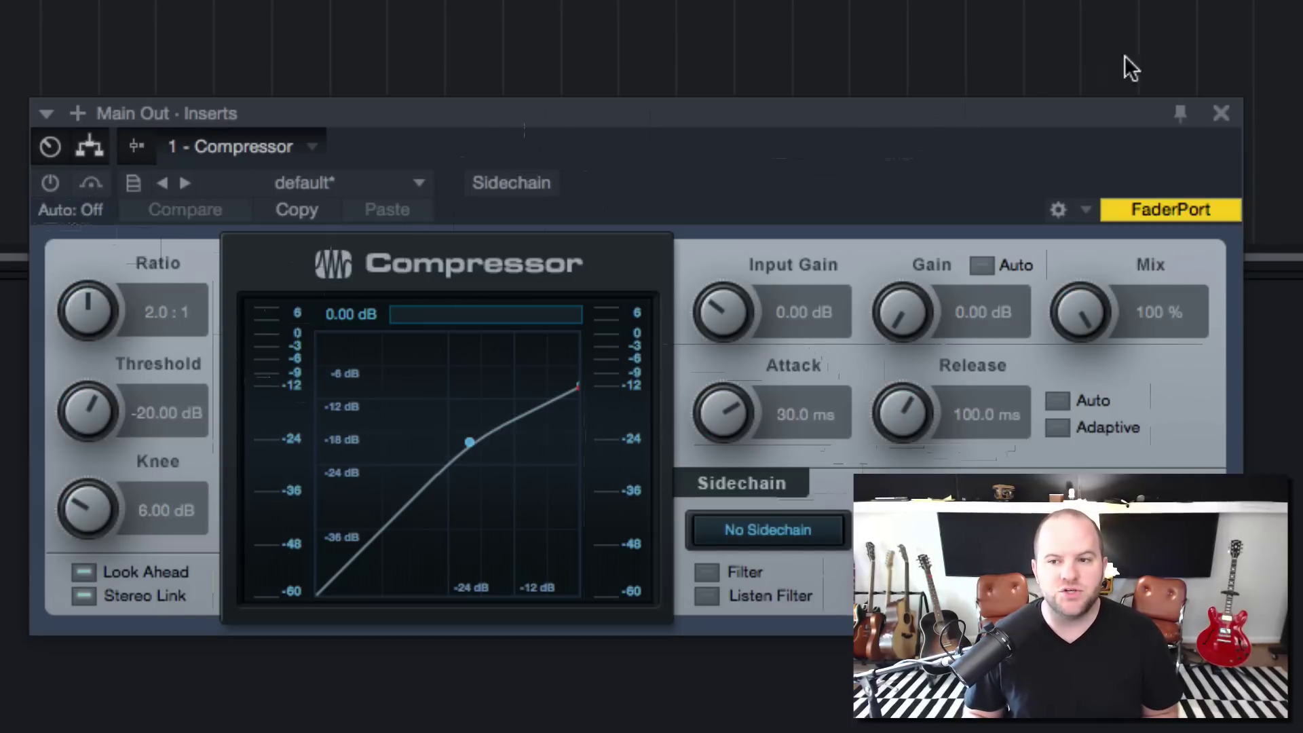
{"action": "left_click", "coordinate": [1221, 115]}
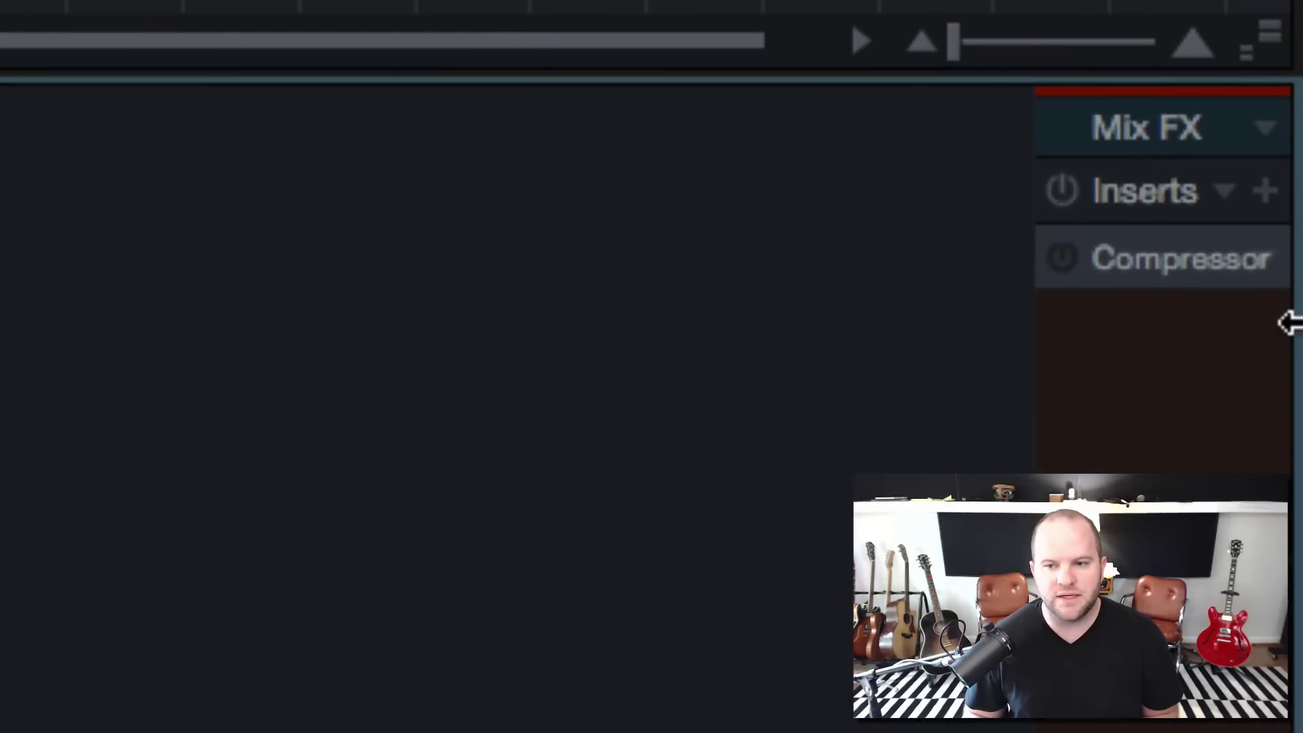
- Briefly activate and bypass the Main Out's Compressor, and toggle the BASS bus's Pro EQ off and on from the console
{"action": "left_click", "coordinate": [1067, 256]}
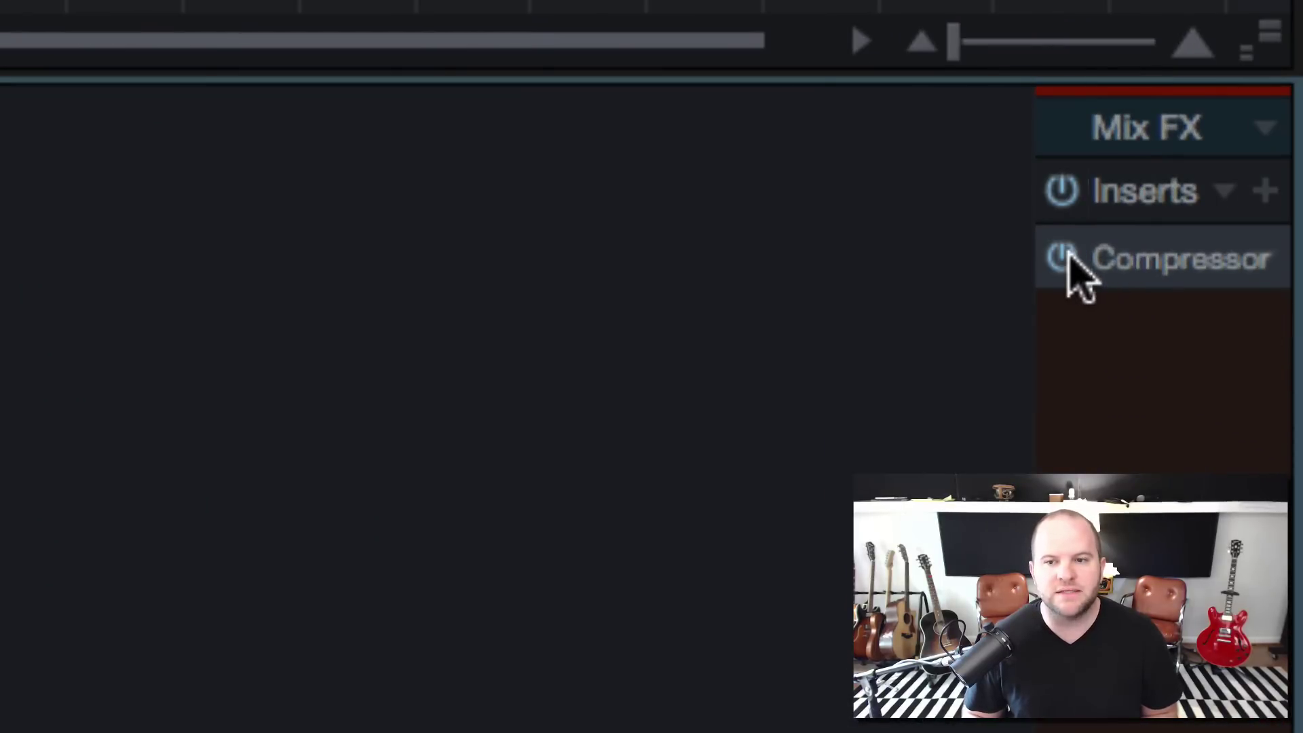
{"action": "left_click", "coordinate": [1067, 256]}
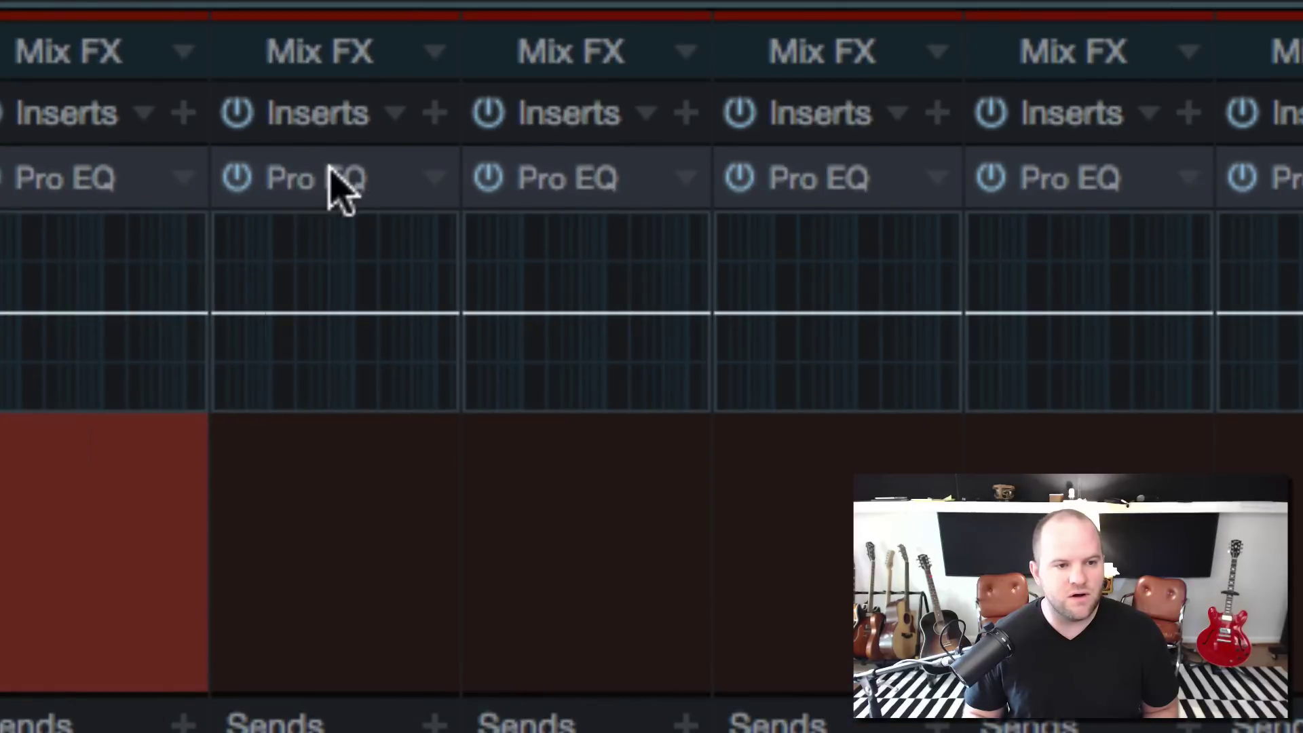
{"action": "left_click", "coordinate": [77, 368]}
{"action": "left_click", "coordinate": [76, 368]}
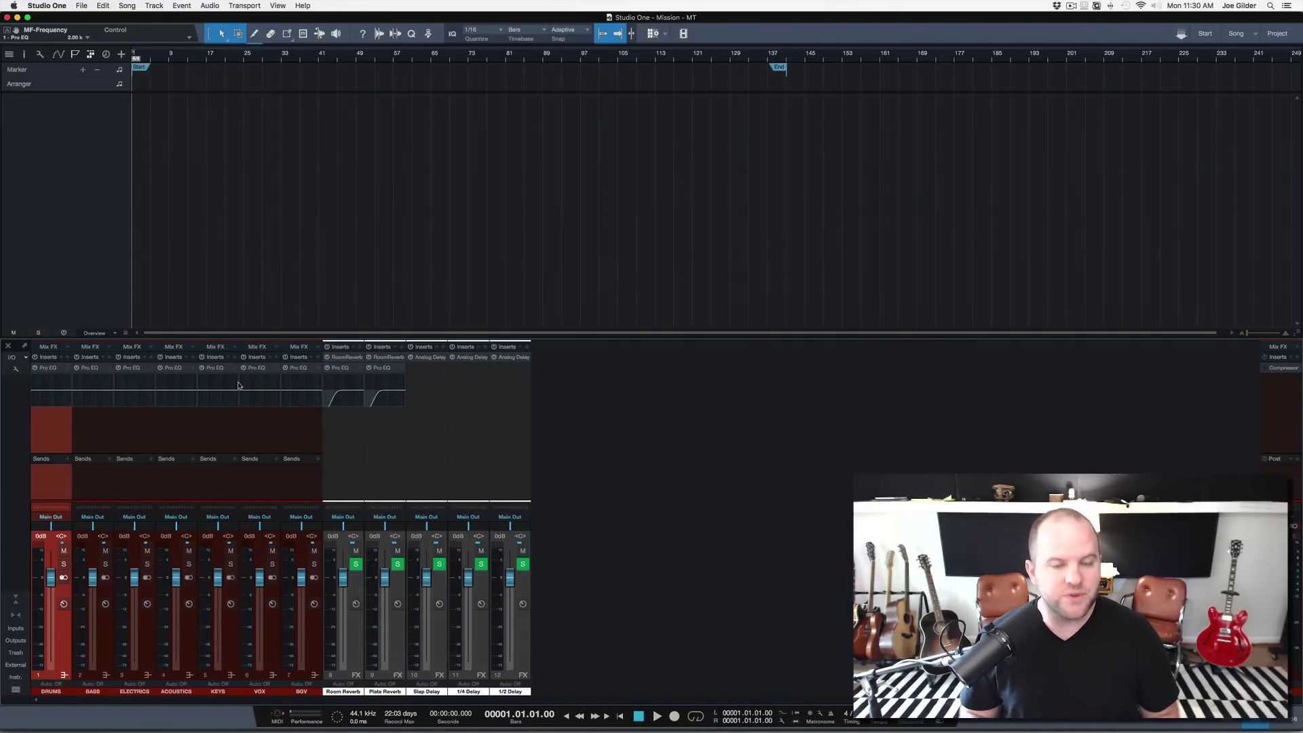
- Switch to Finder with the Mission_Tracks_44.1_24bit_140bpm folder of audio files
{"action": "key", "text": "super+Tab"}
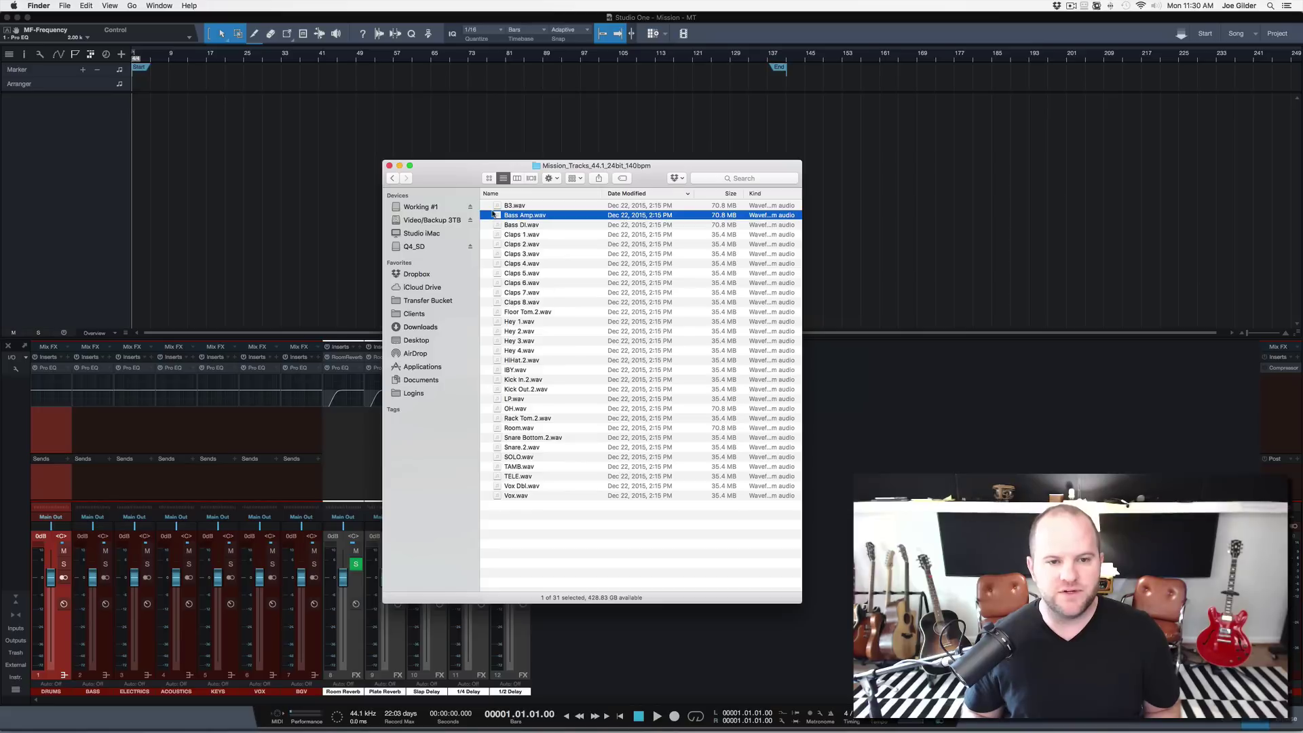
- Import all the WAV files from the Mission_Tracks_44.1_24bit_140bpm folder into the Studio One arrangement as separate tracks at the song start
{"action": "left_click_drag", "start_coordinate": [456, 179], "coordinate": [526, 165]}
{"action": "left_click", "coordinate": [639, 537]}
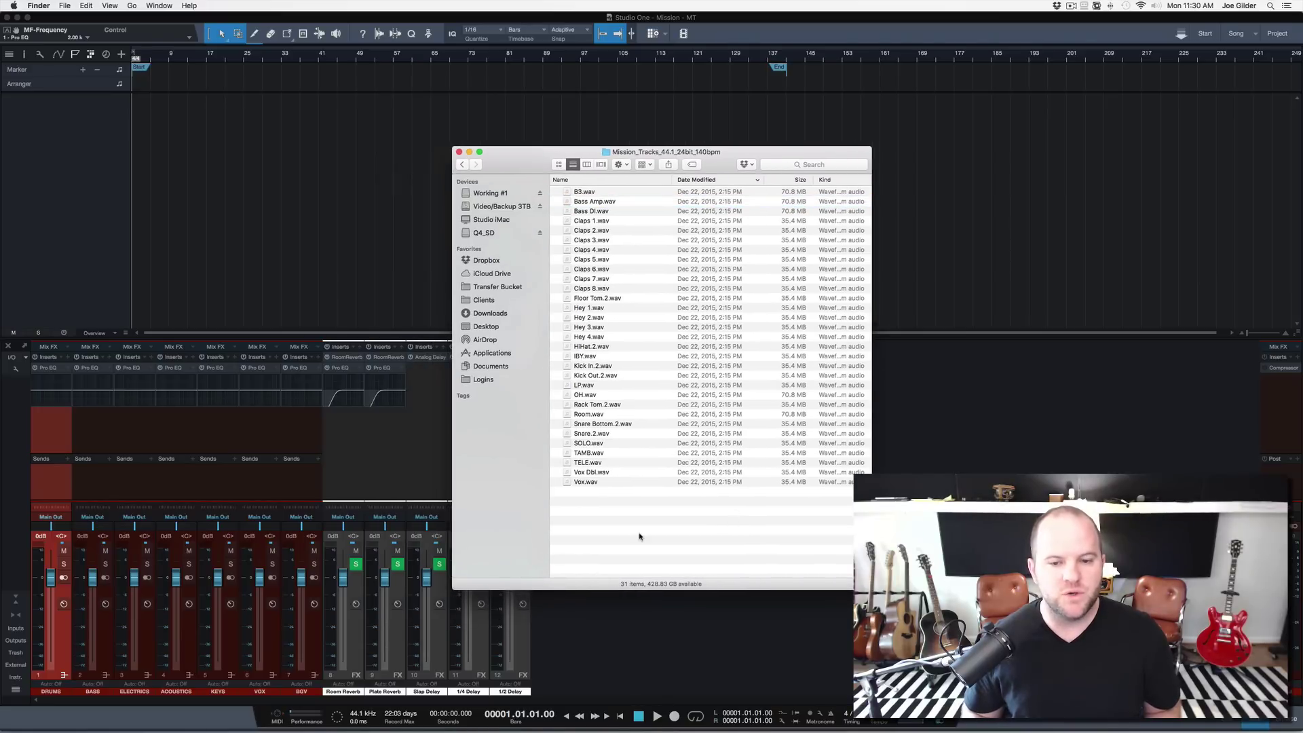
{"action": "key", "text": "super+a"}
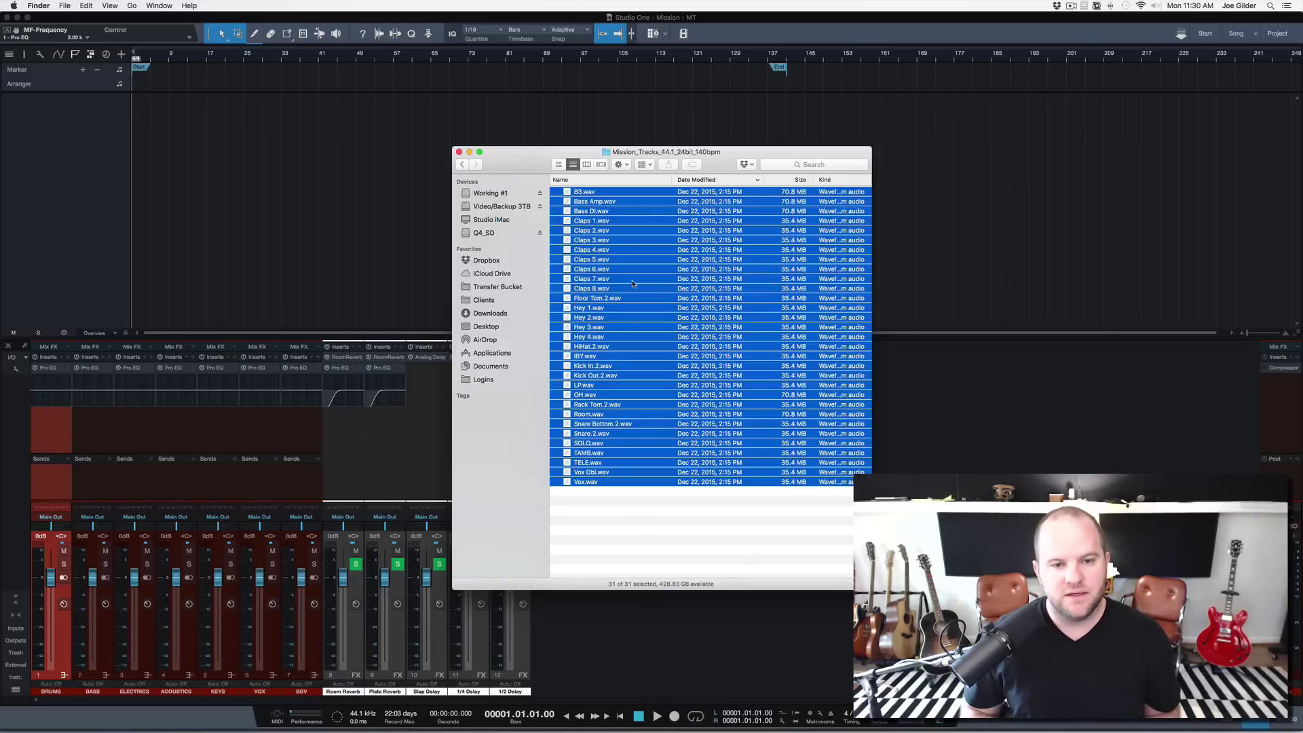
{"action": "left_click_drag", "start_coordinate": [633, 283], "coordinate": [146, 182]}
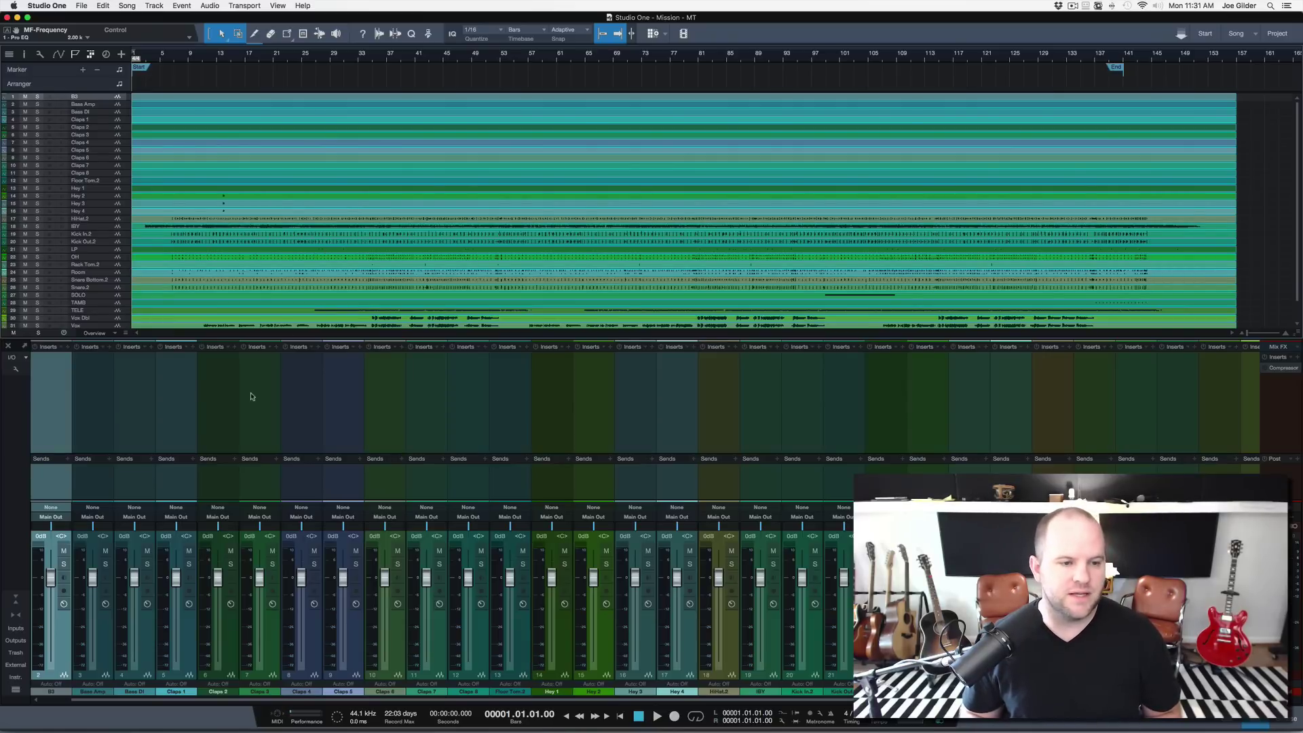
- Examine how the imported audio channels sit among the bus and FX channels in the console
{"action": "scroll", "coordinate": [314, 405], "scroll_direction": "right", "scroll_amount": 10}
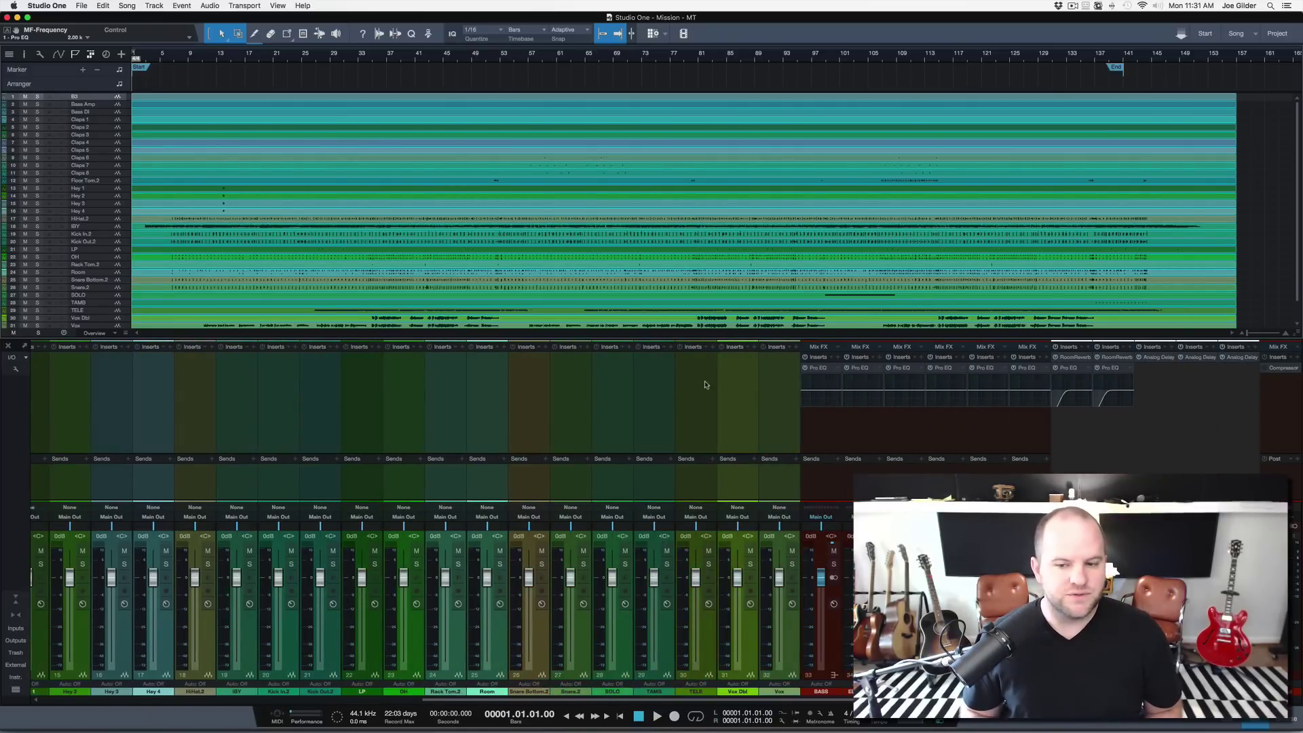
{"action": "scroll", "coordinate": [613, 420], "scroll_direction": "right", "scroll_amount": 2}
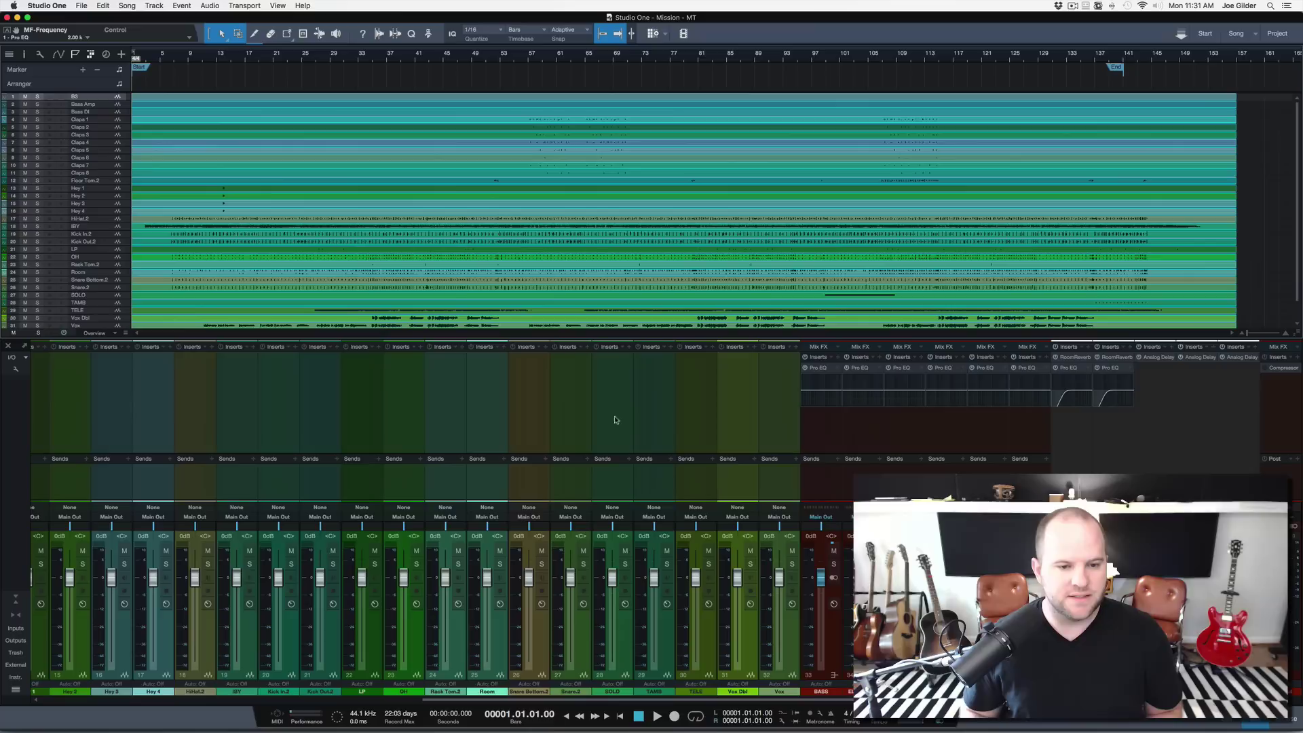
{"action": "left_click", "coordinate": [828, 441]}
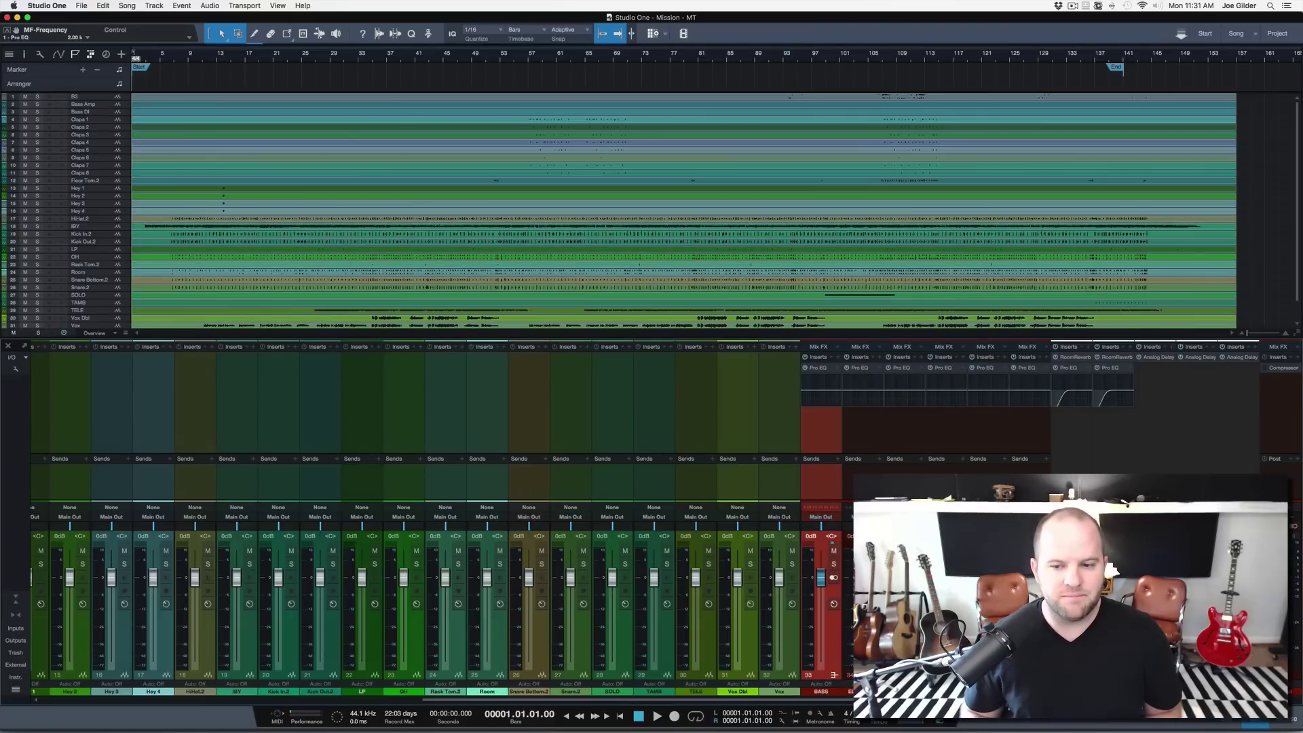
{"action": "left_click", "coordinate": [1247, 472], "text": "shift"}
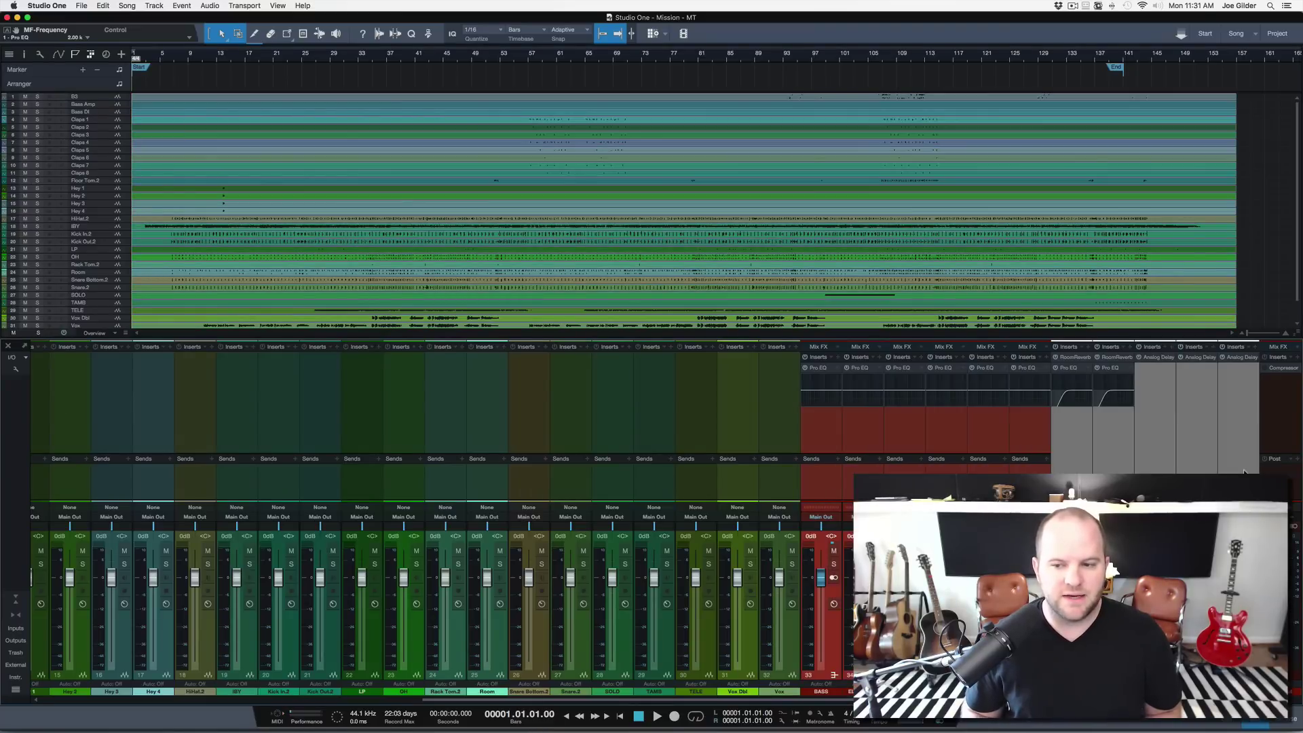
{"action": "left_click", "coordinate": [830, 488]}
{"action": "scroll", "coordinate": [662, 444], "scroll_direction": "left", "scroll_amount": 5}
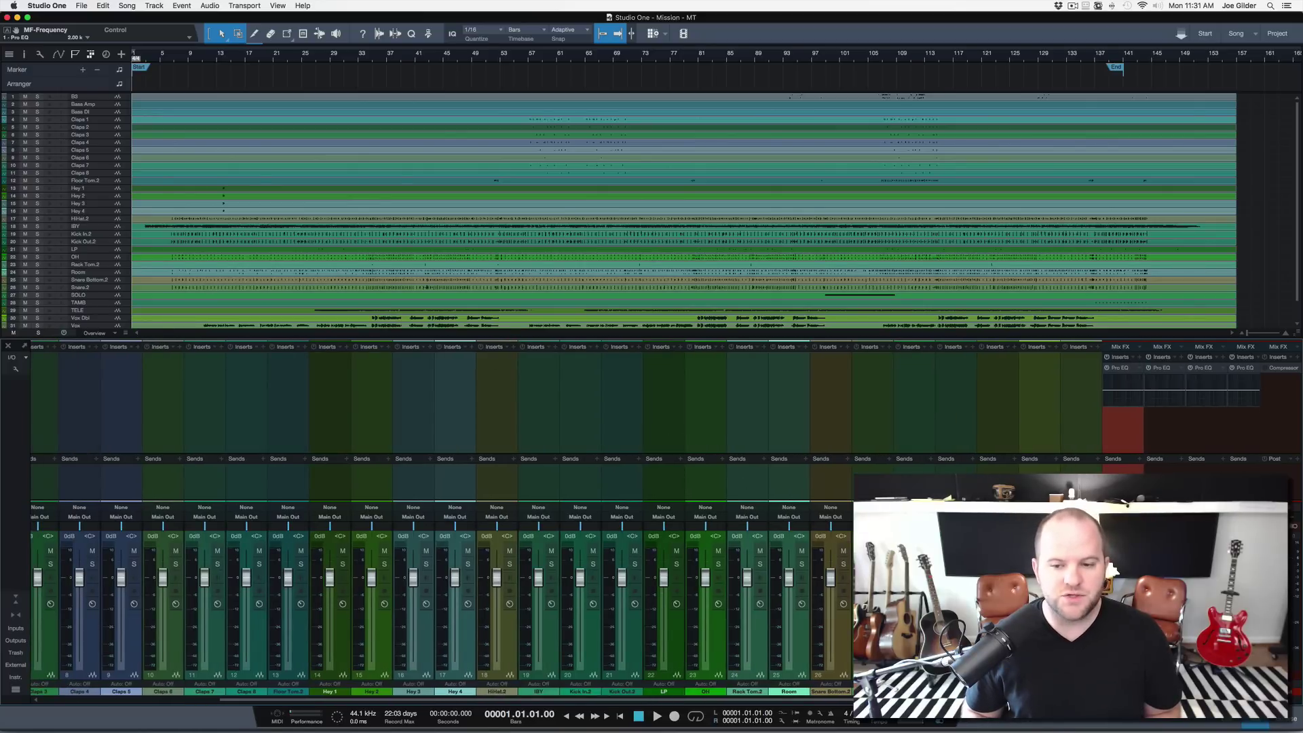
{"action": "left_click", "coordinate": [1039, 407]}
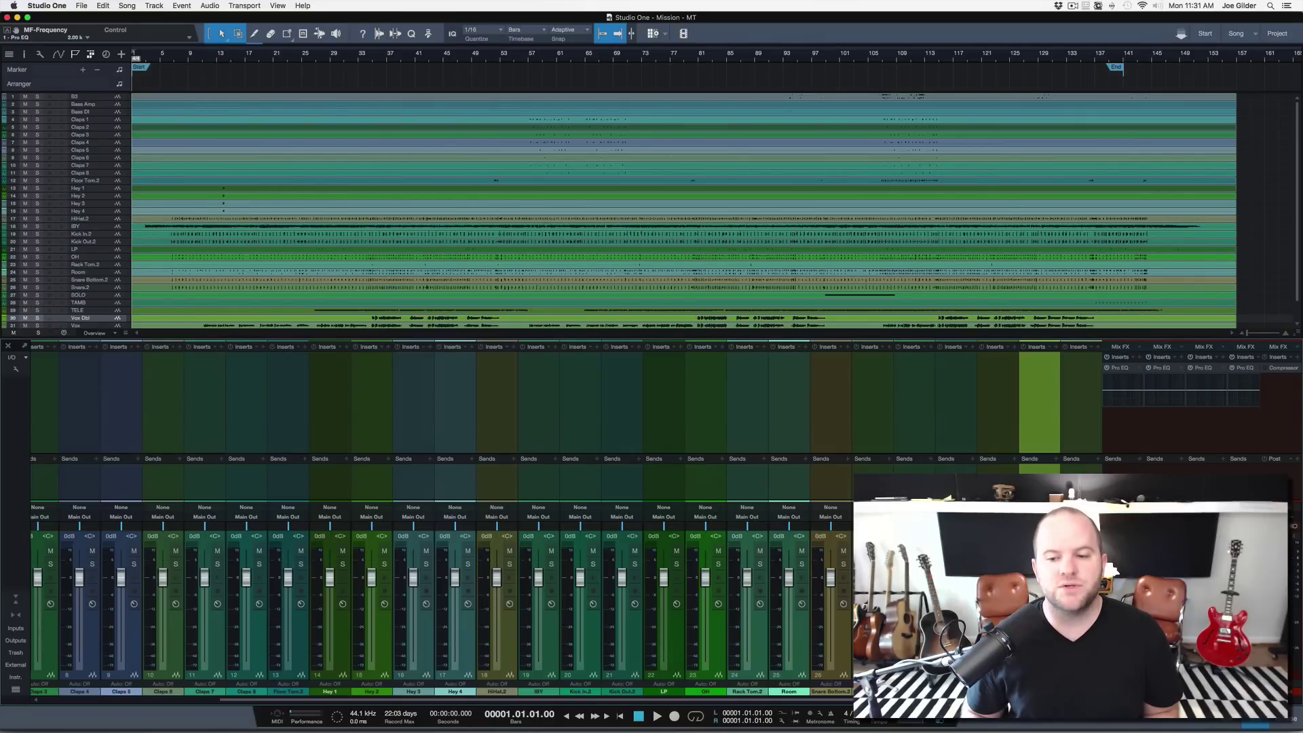
{"action": "scroll", "coordinate": [715, 508], "scroll_direction": "right", "scroll_amount": 5}
{"action": "scroll", "coordinate": [645, 521], "scroll_direction": "right", "scroll_amount": 1}
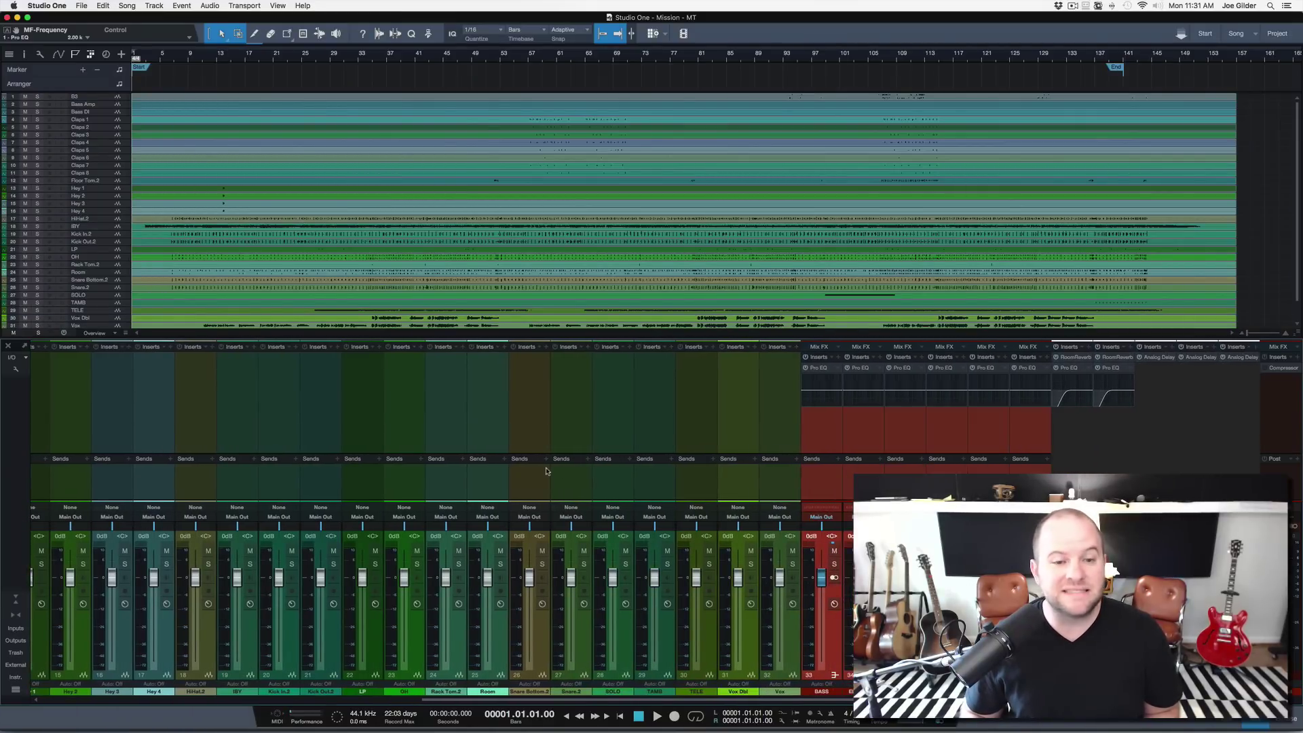
{"action": "left_click", "coordinate": [141, 416]}
{"action": "scroll", "coordinate": [141, 417], "scroll_direction": "left", "scroll_amount": 10}
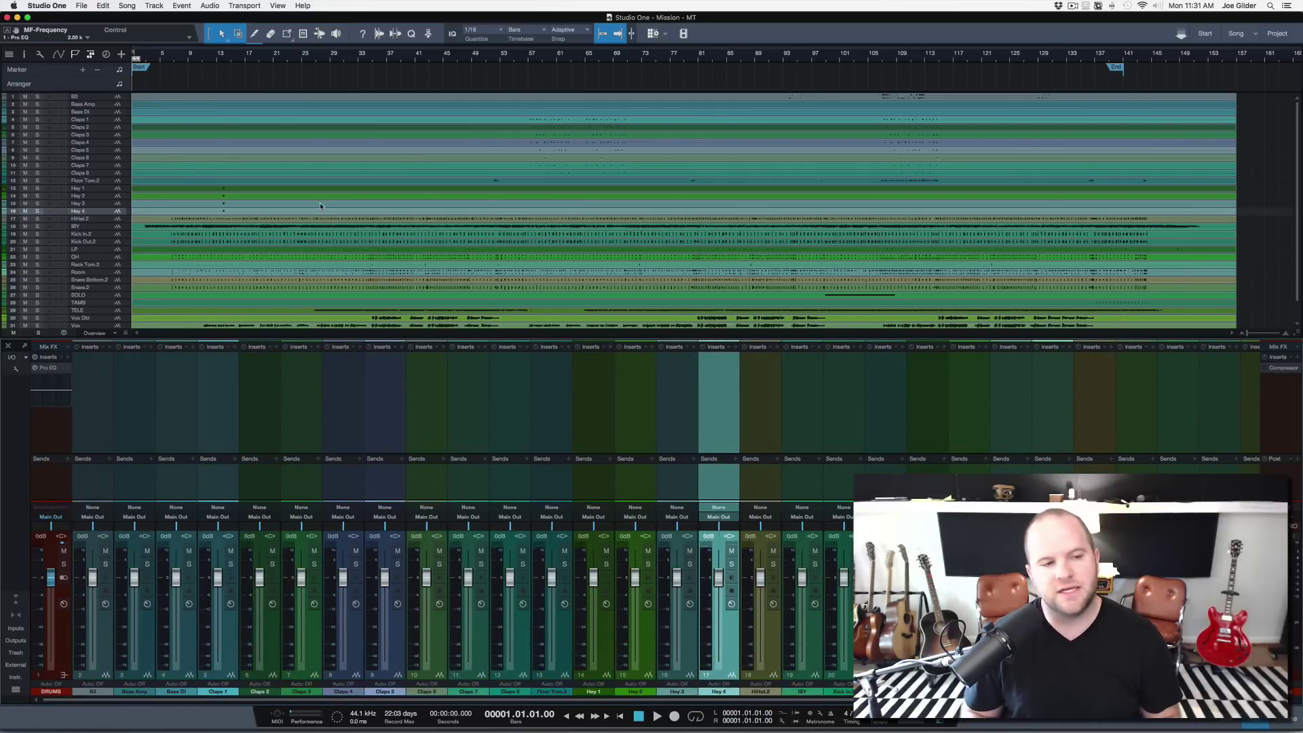
- Hide the console, save the song with all external files copied to the Media folder, and enlarge the track height to Tiny
{"action": "key", "text": "F3"}
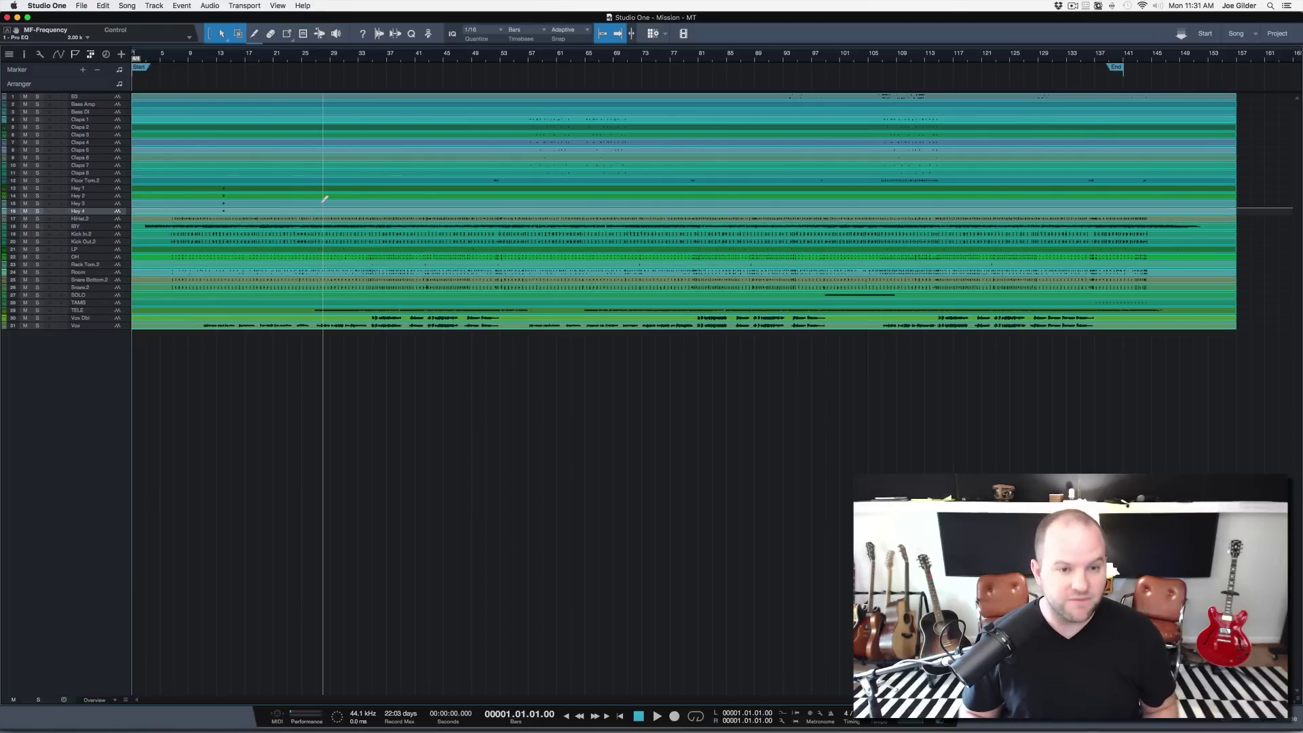
{"action": "key", "text": "super+s"}
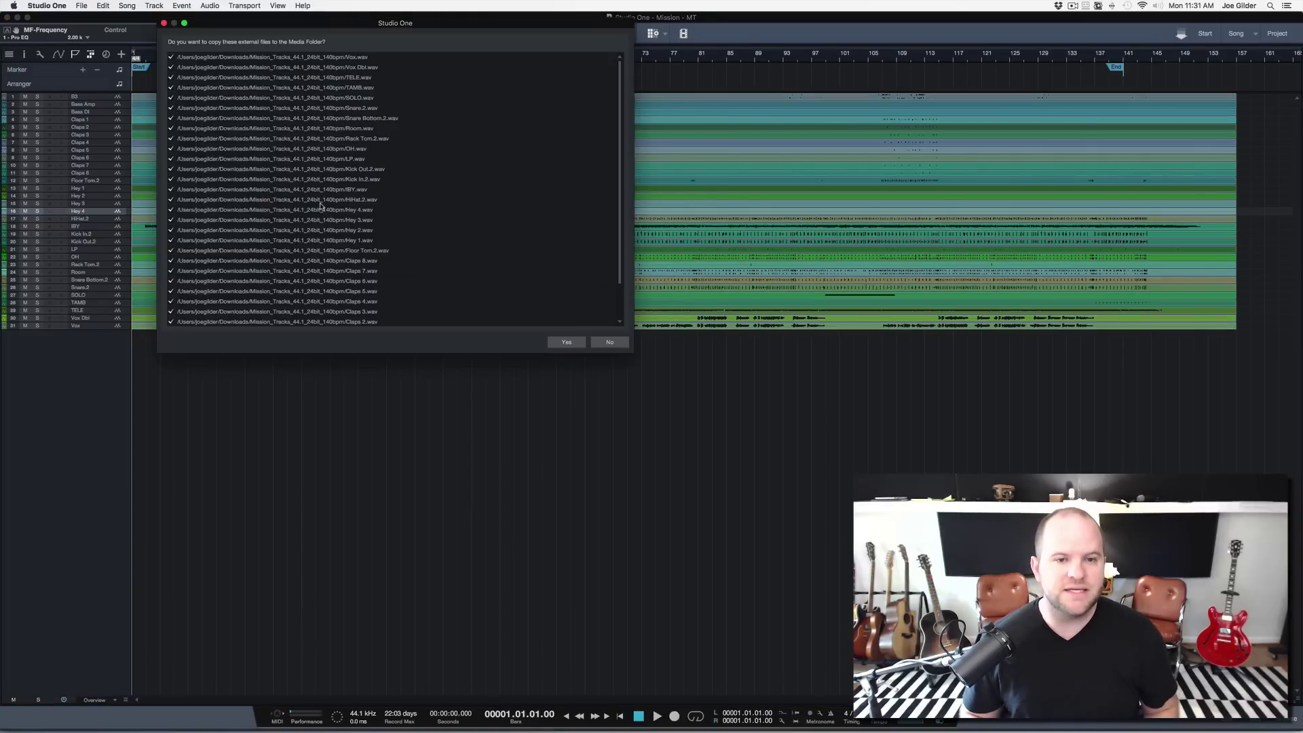
{"action": "left_click", "coordinate": [567, 342]}
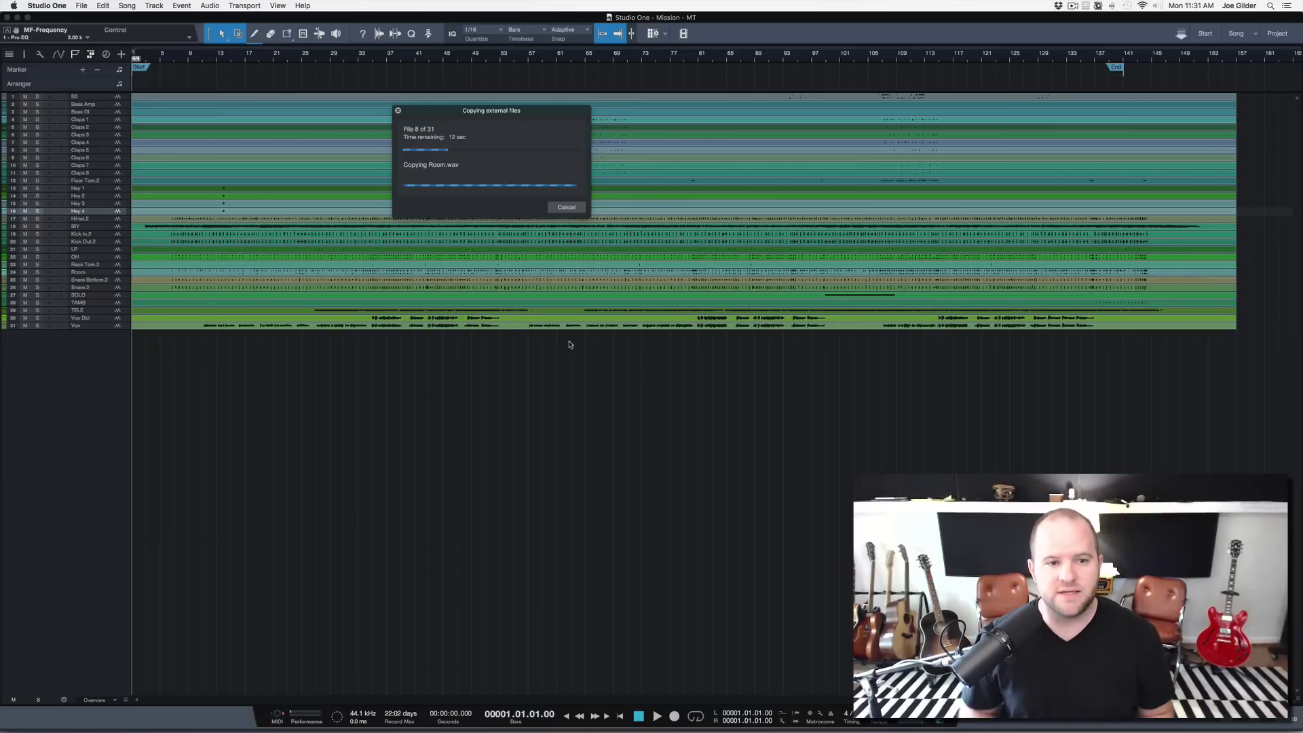
{"action": "mouse_move", "coordinate": [664, 730]}
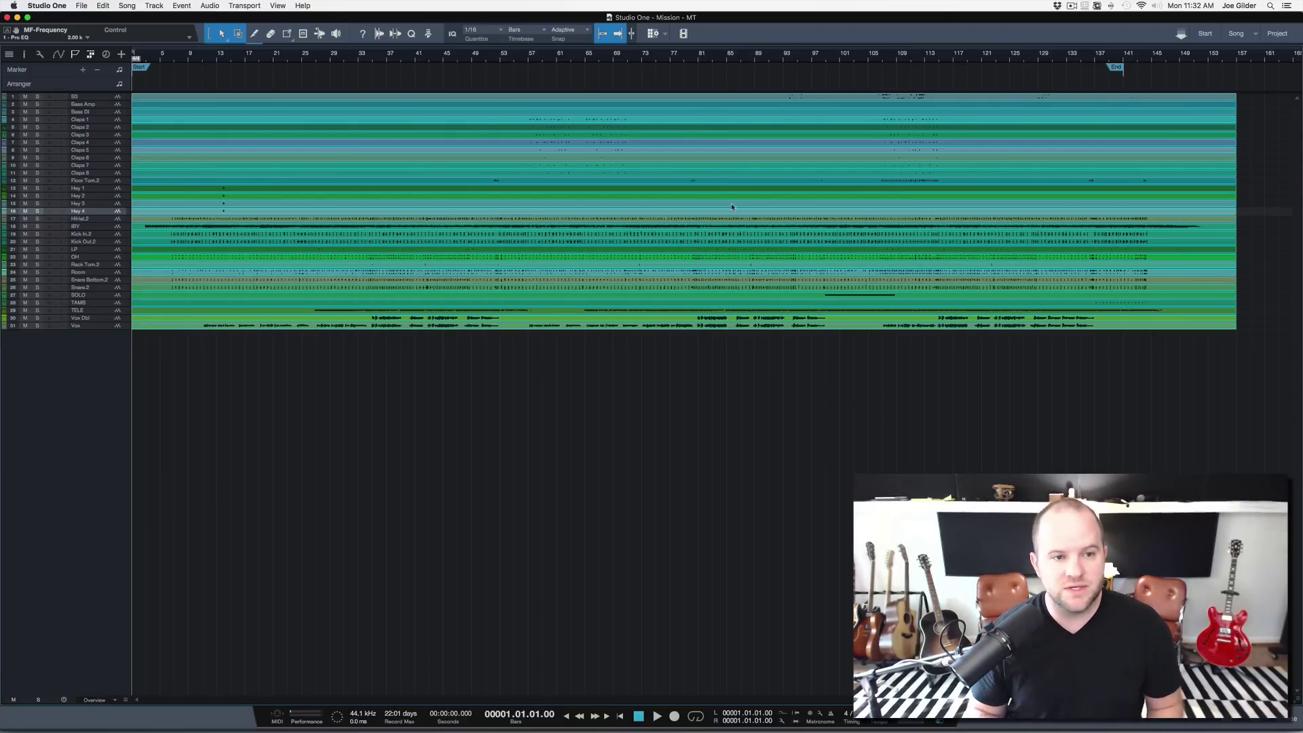
{"action": "key", "text": "shift+e"}
{"action": "key", "text": "shift+d"}
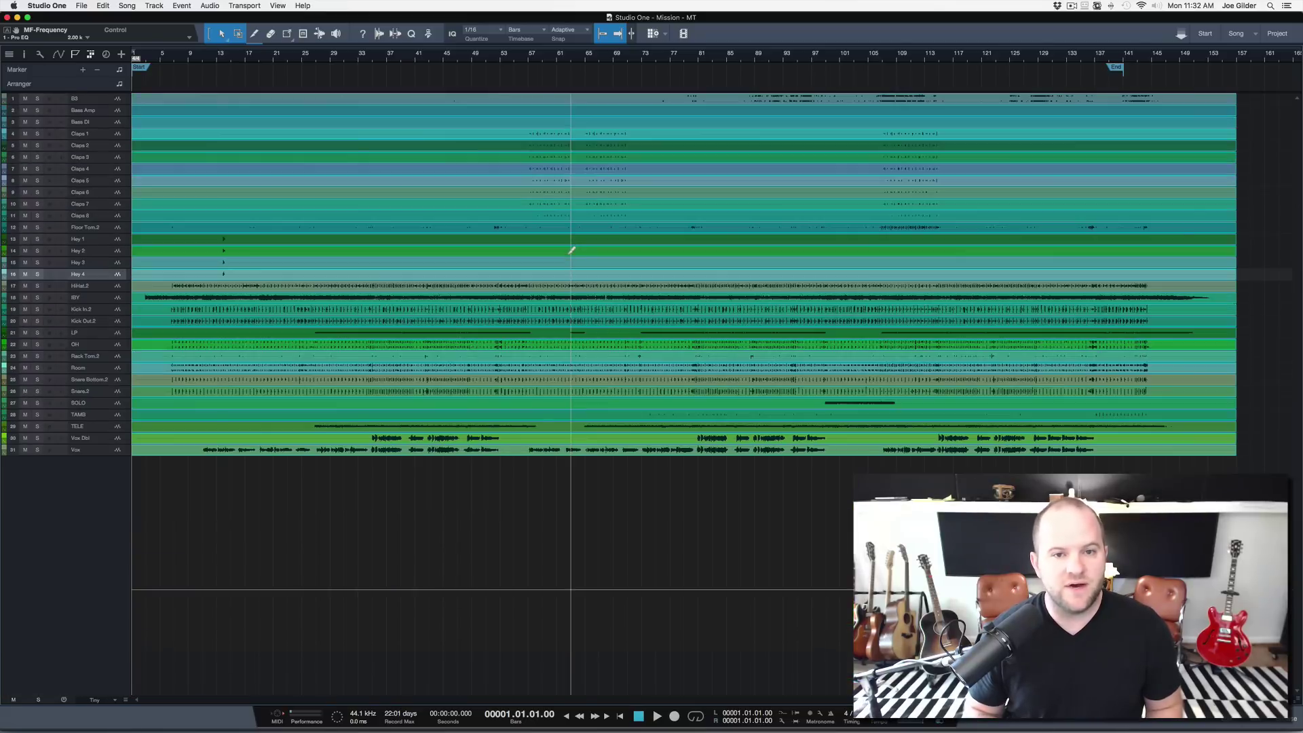
- Check in Finder that the Mission - MT song folder is in STUDIO ONE's Songs folder on Working #1, and close the Finder windows
{"action": "double_click", "coordinate": [653, 22]}
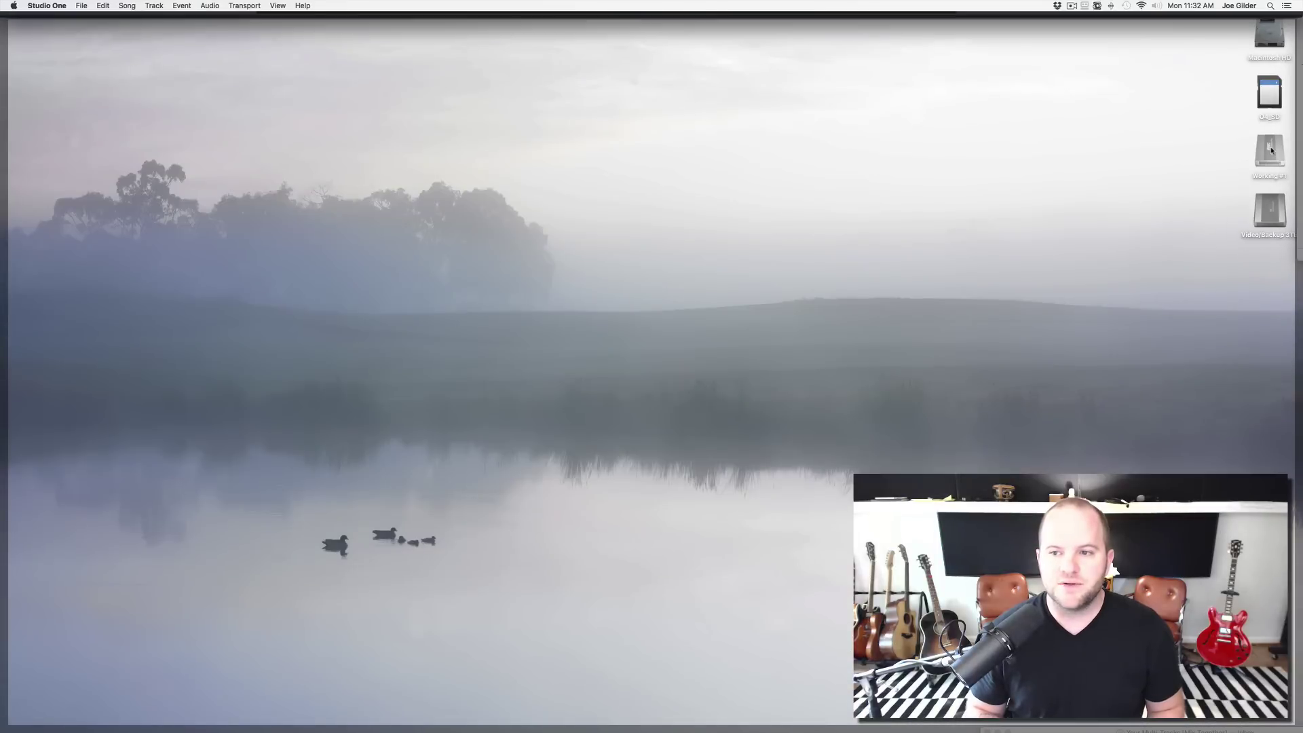
{"action": "double_click", "coordinate": [1270, 150]}
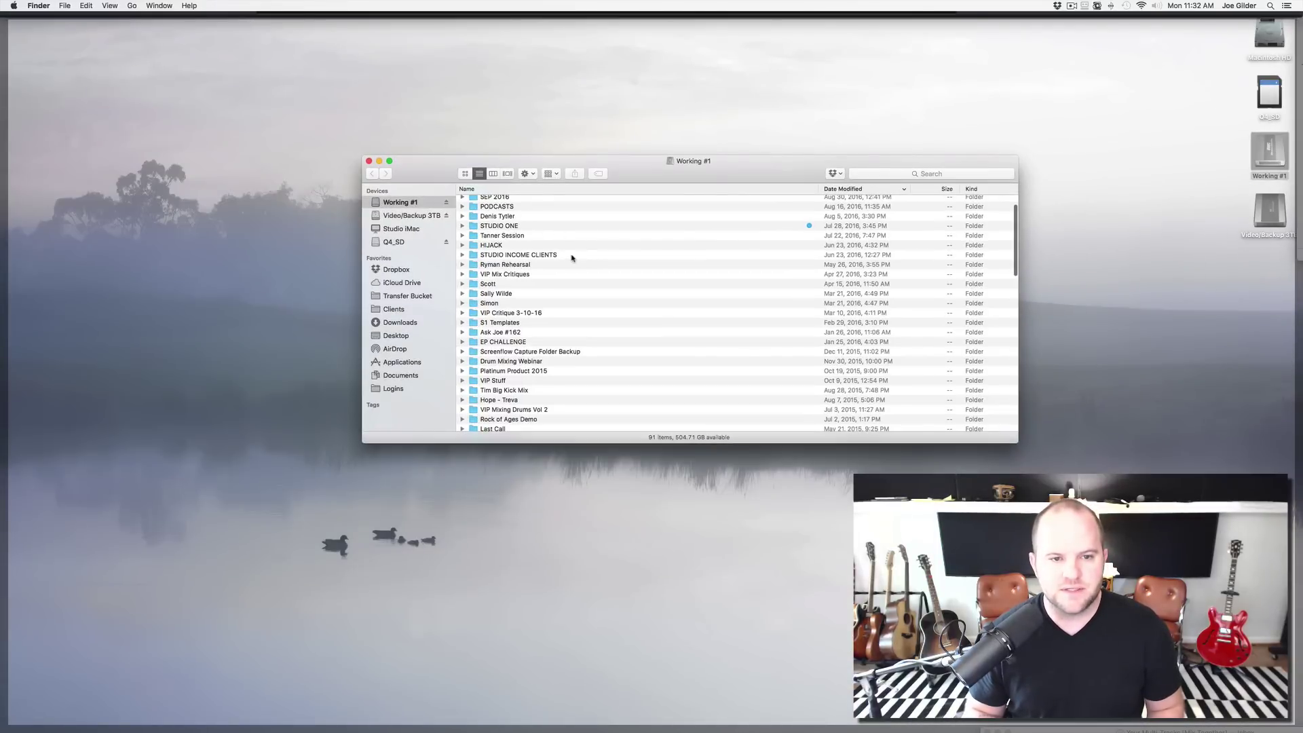
{"action": "scroll", "coordinate": [506, 231], "scroll_direction": "up", "scroll_amount": 3}
{"action": "double_click", "coordinate": [509, 260]}
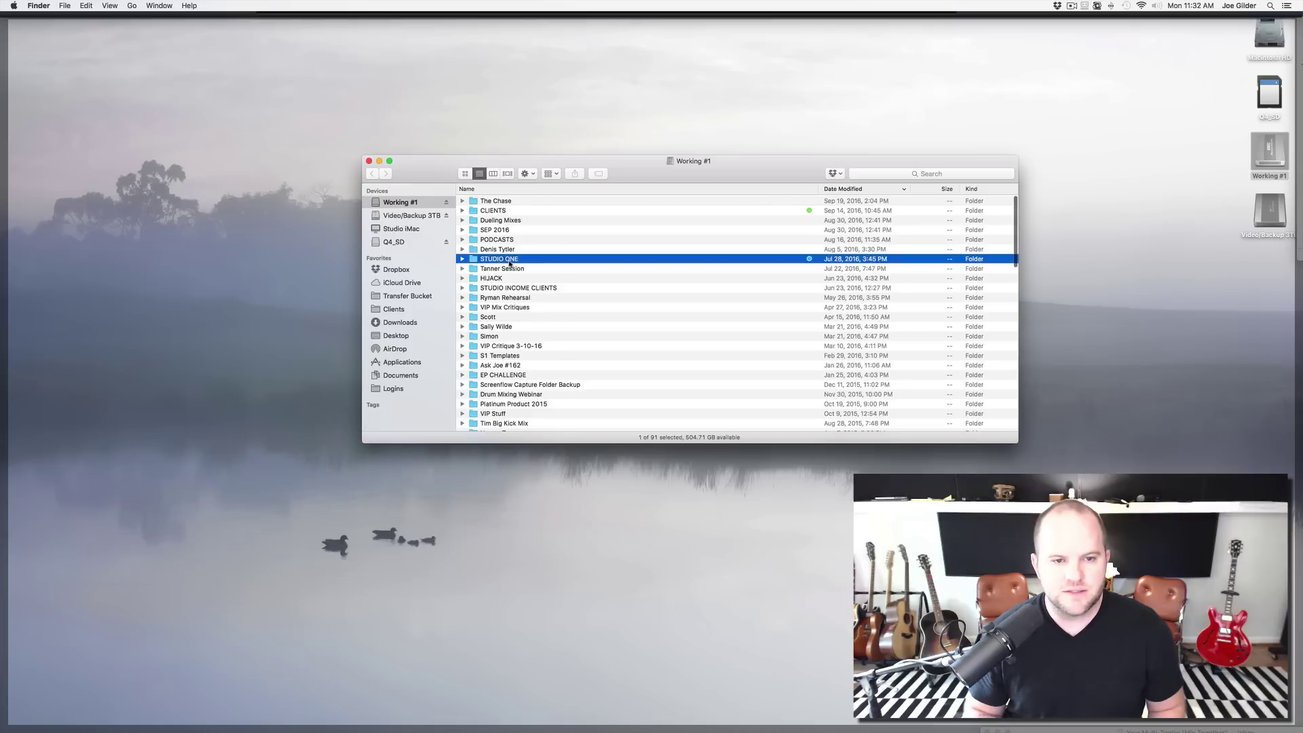
{"action": "double_click", "coordinate": [489, 201]}
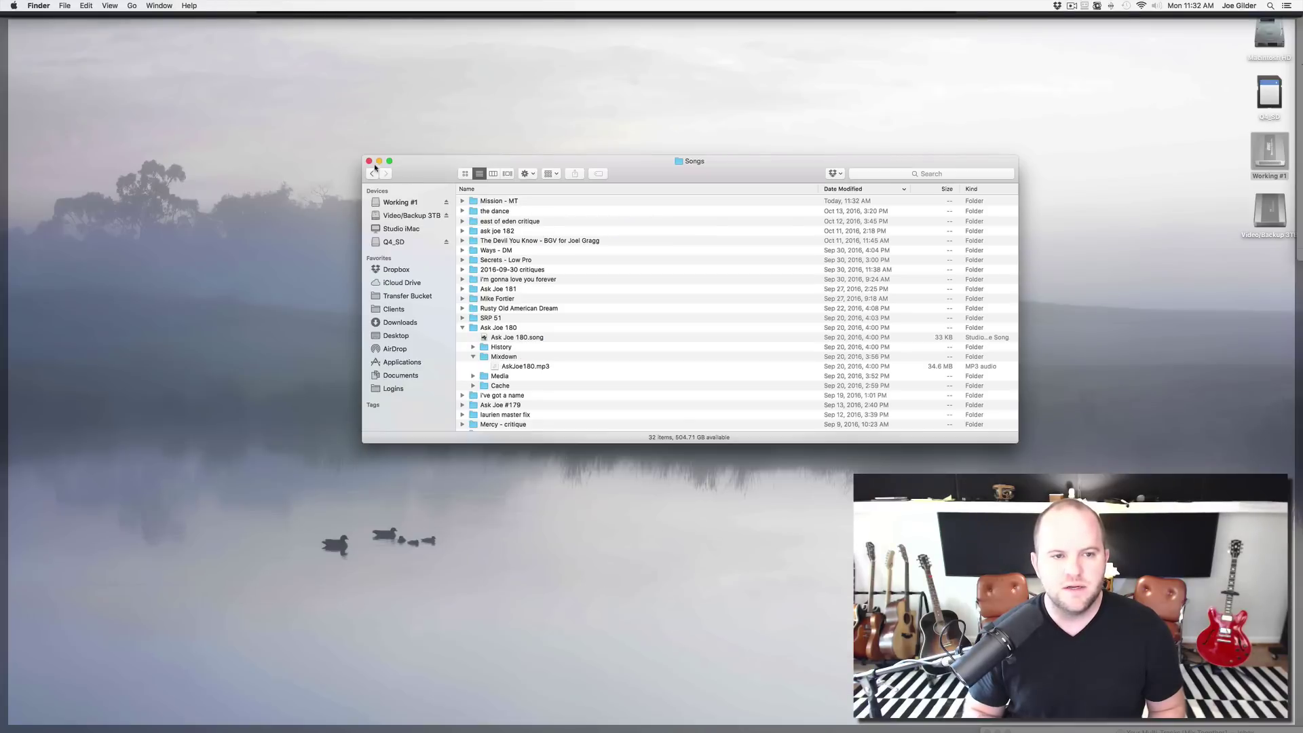
{"action": "left_click", "coordinate": [369, 161]}
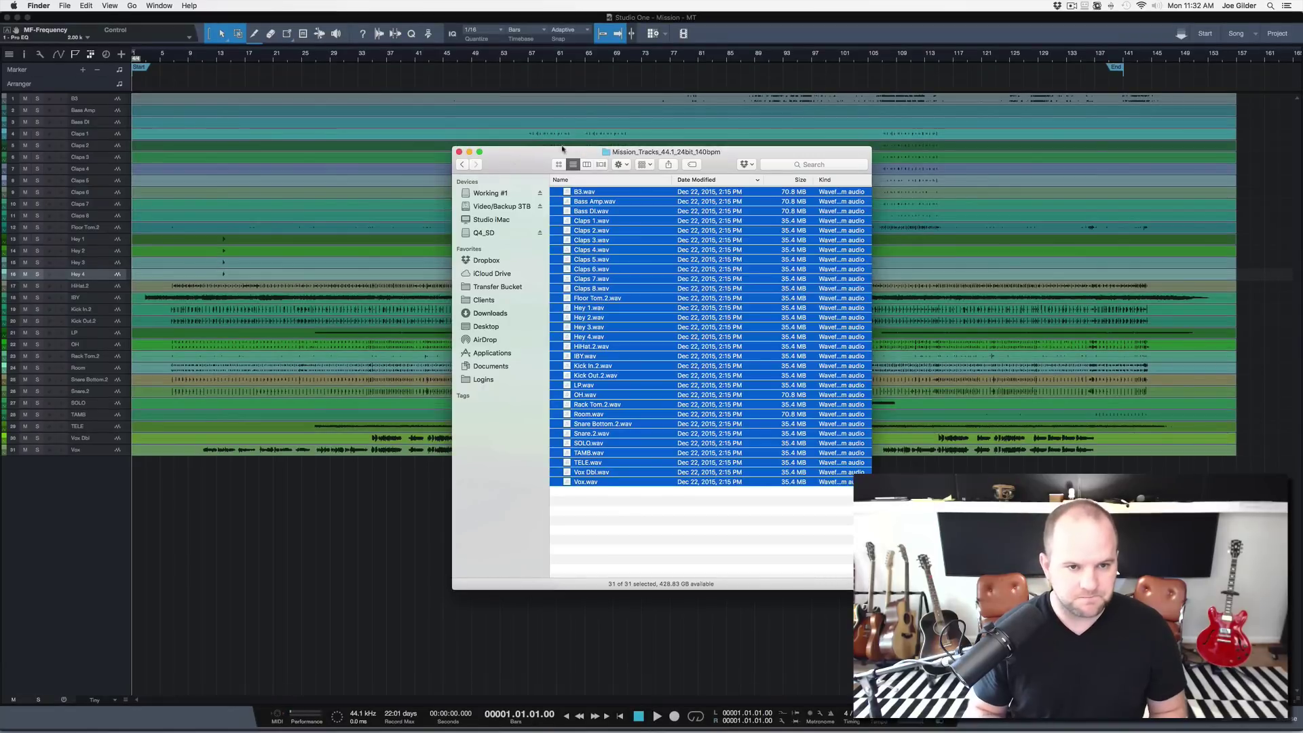
{"action": "left_click", "coordinate": [459, 153]}
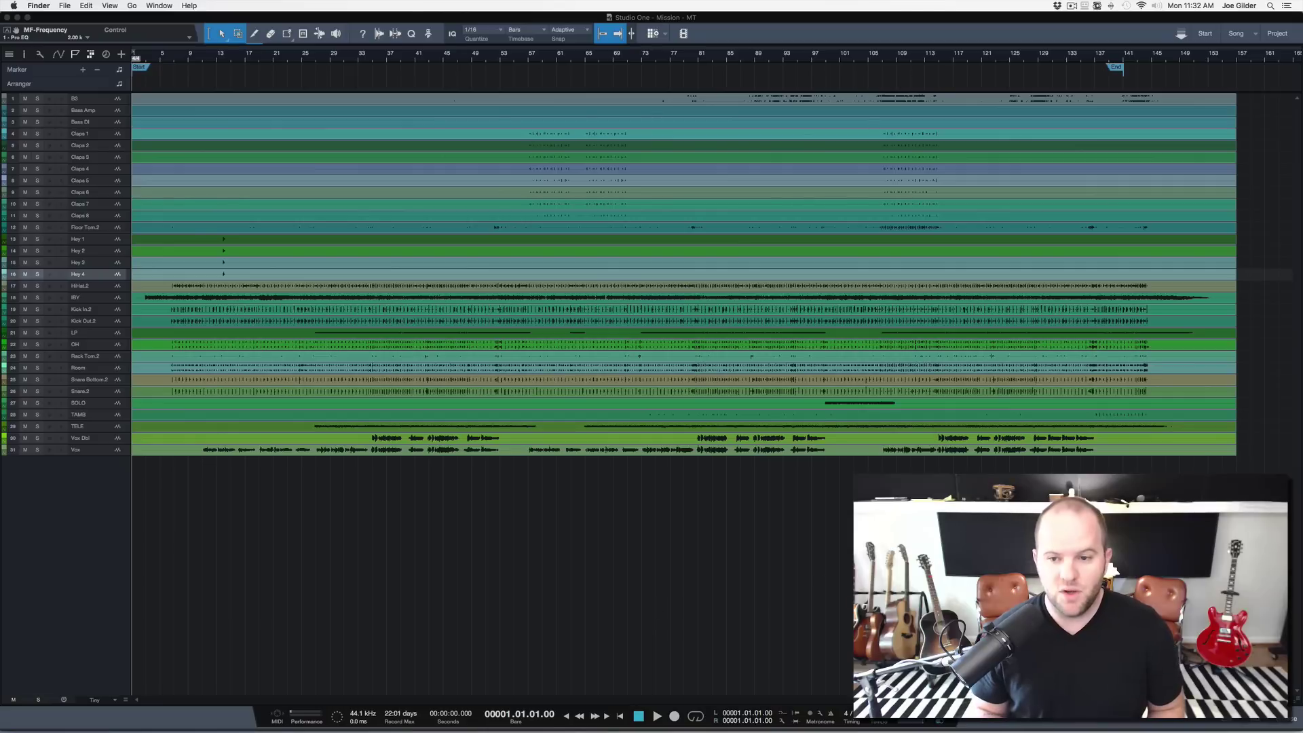
- Magnify the waveforms in Studio One and move the Claps 1 to Claps 8 tracks to the end of the track list
{"action": "left_click", "coordinate": [1298, 700]}
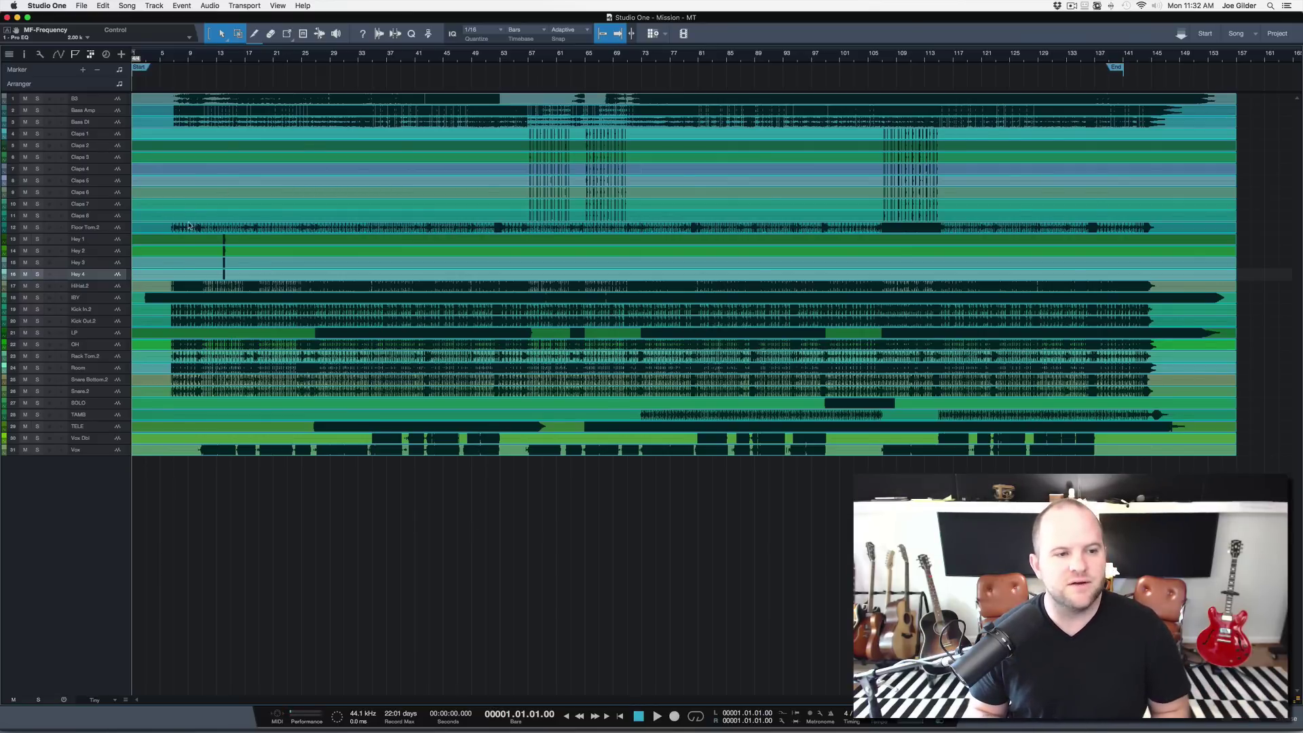
{"action": "left_click", "coordinate": [98, 215]}
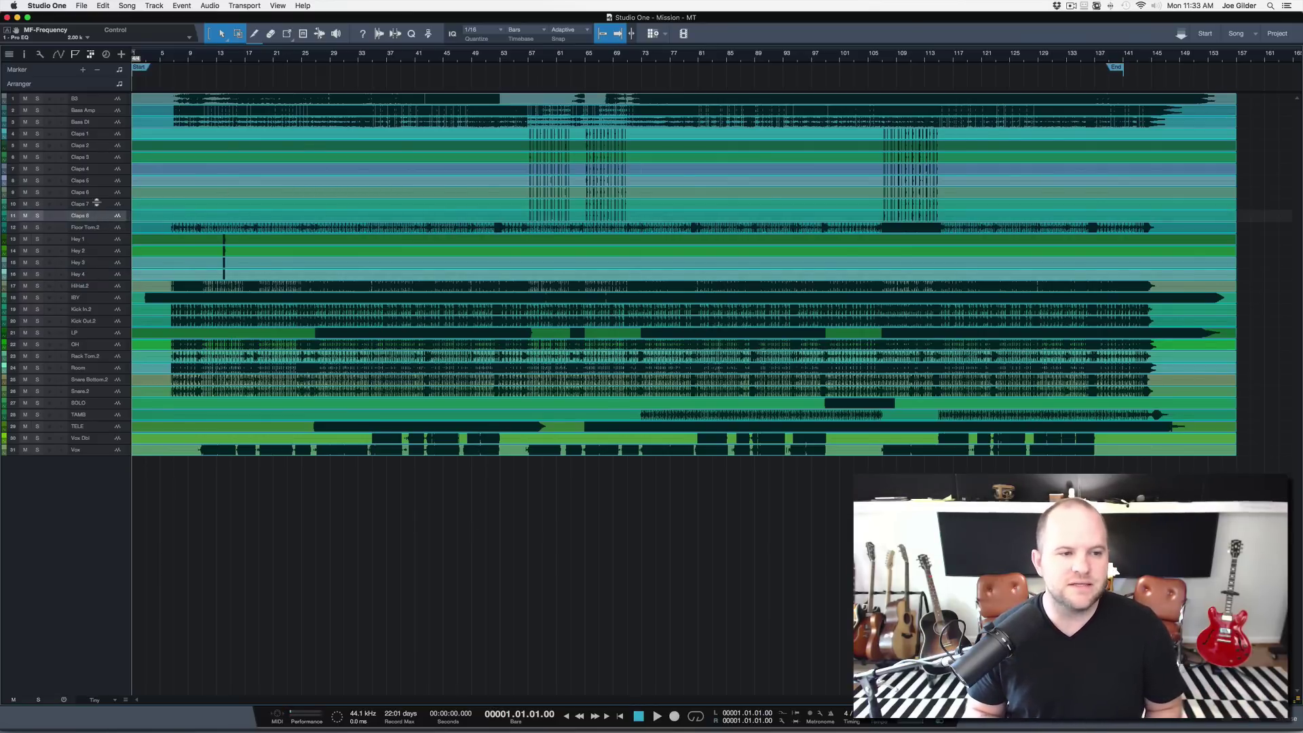
{"action": "left_click", "coordinate": [103, 131], "text": "shift"}
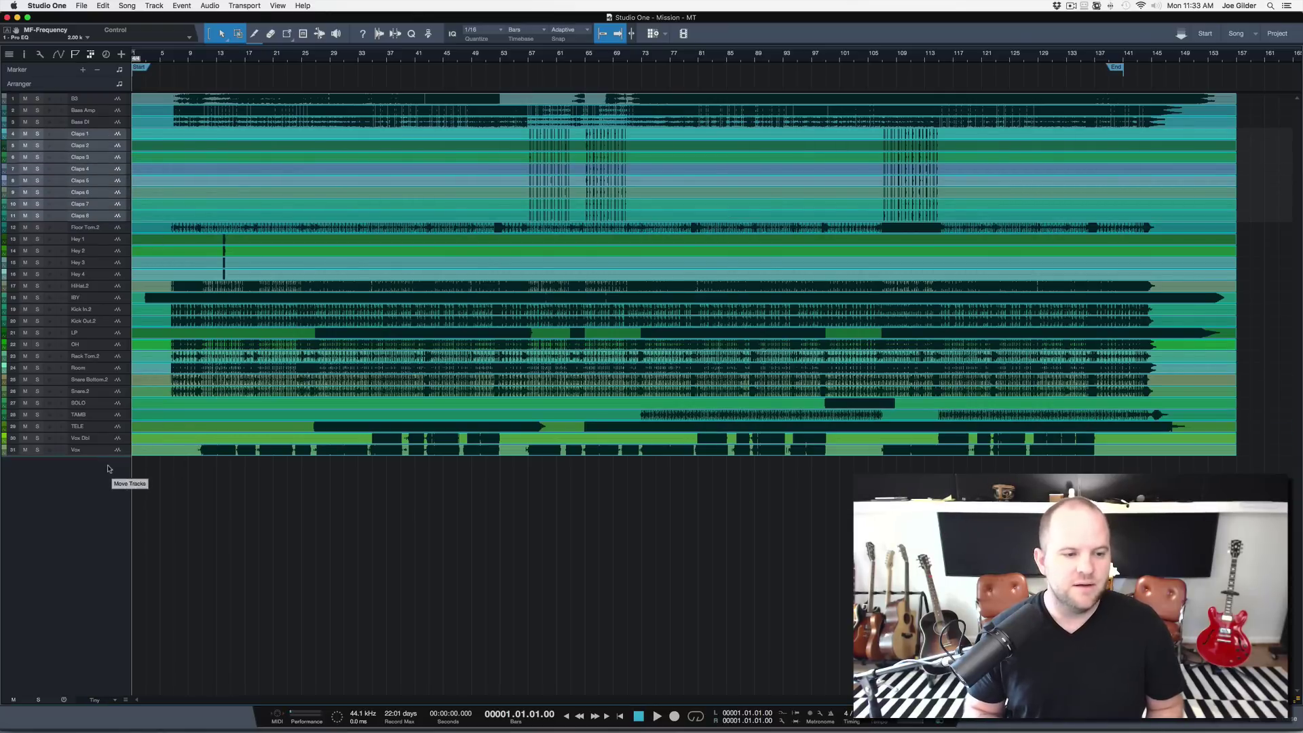
{"action": "left_click_drag", "start_coordinate": [108, 469], "coordinate": [108, 468]}
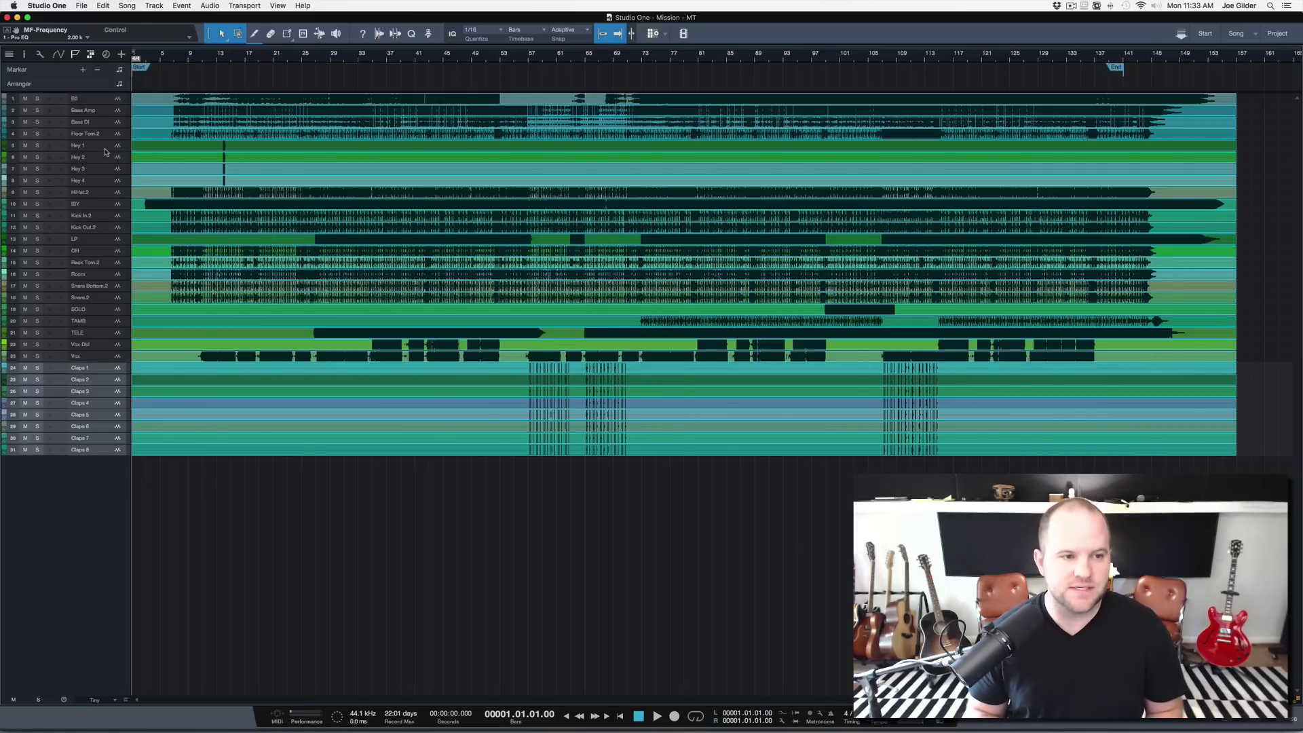
- Reduce the waveform magnification slightly and move the Hey 1 to Hey 4 tracks directly above Claps 1
{"action": "left_click", "coordinate": [105, 148]}
{"action": "left_click", "coordinate": [110, 182], "text": "shift"}
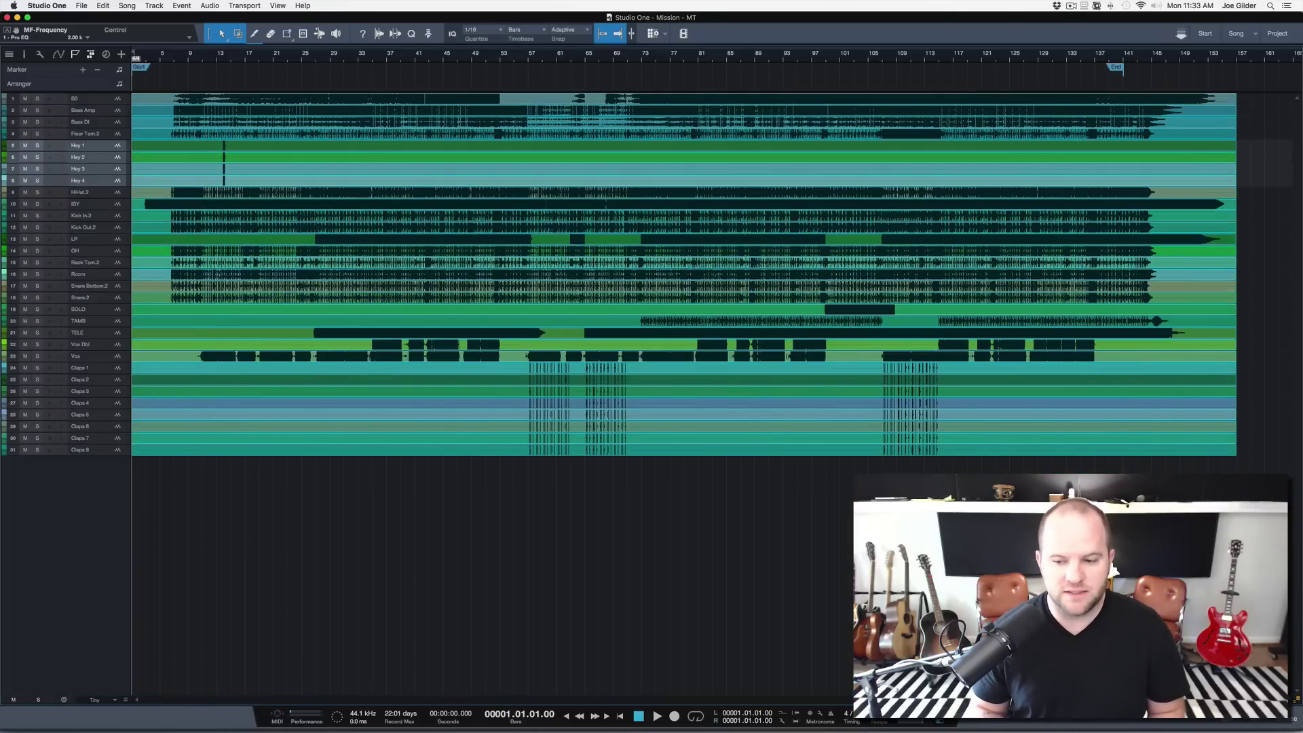
{"action": "left_click_drag", "start_coordinate": [1298, 703], "coordinate": [1297, 687]}
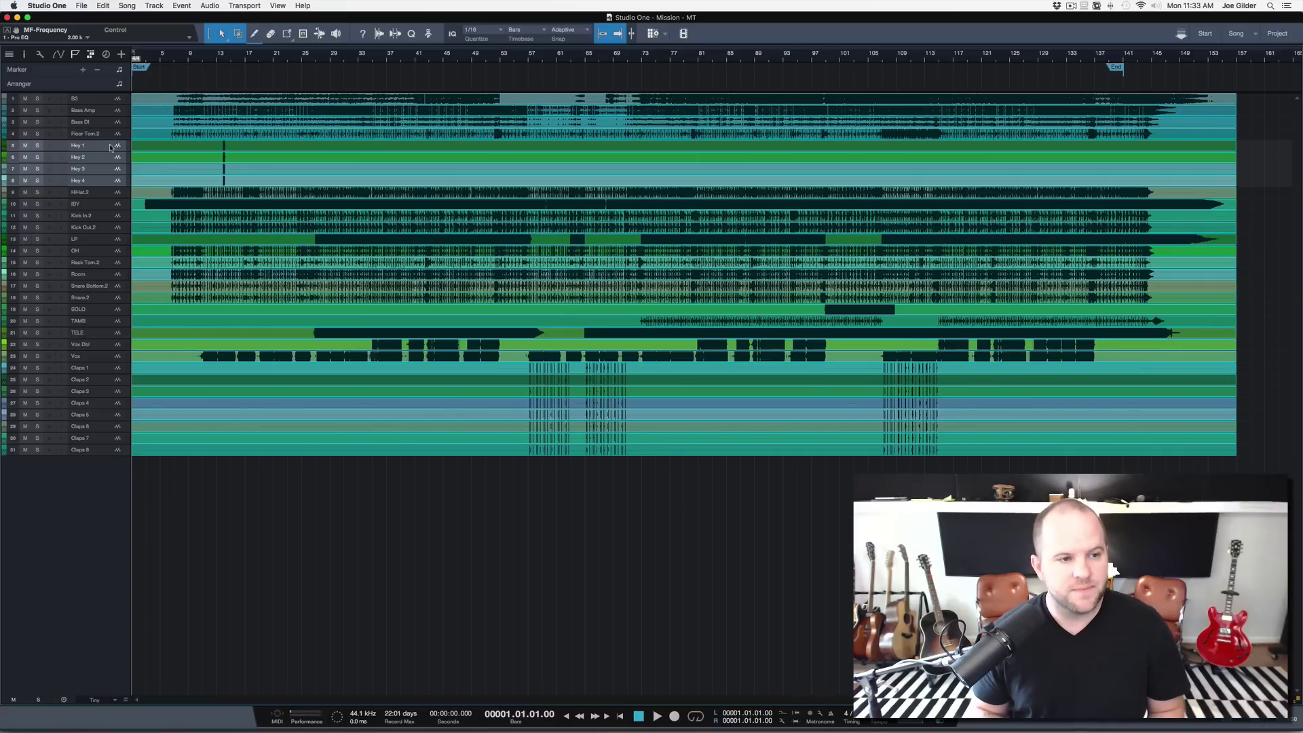
{"action": "left_click_drag", "start_coordinate": [131, 363], "coordinate": [122, 365]}
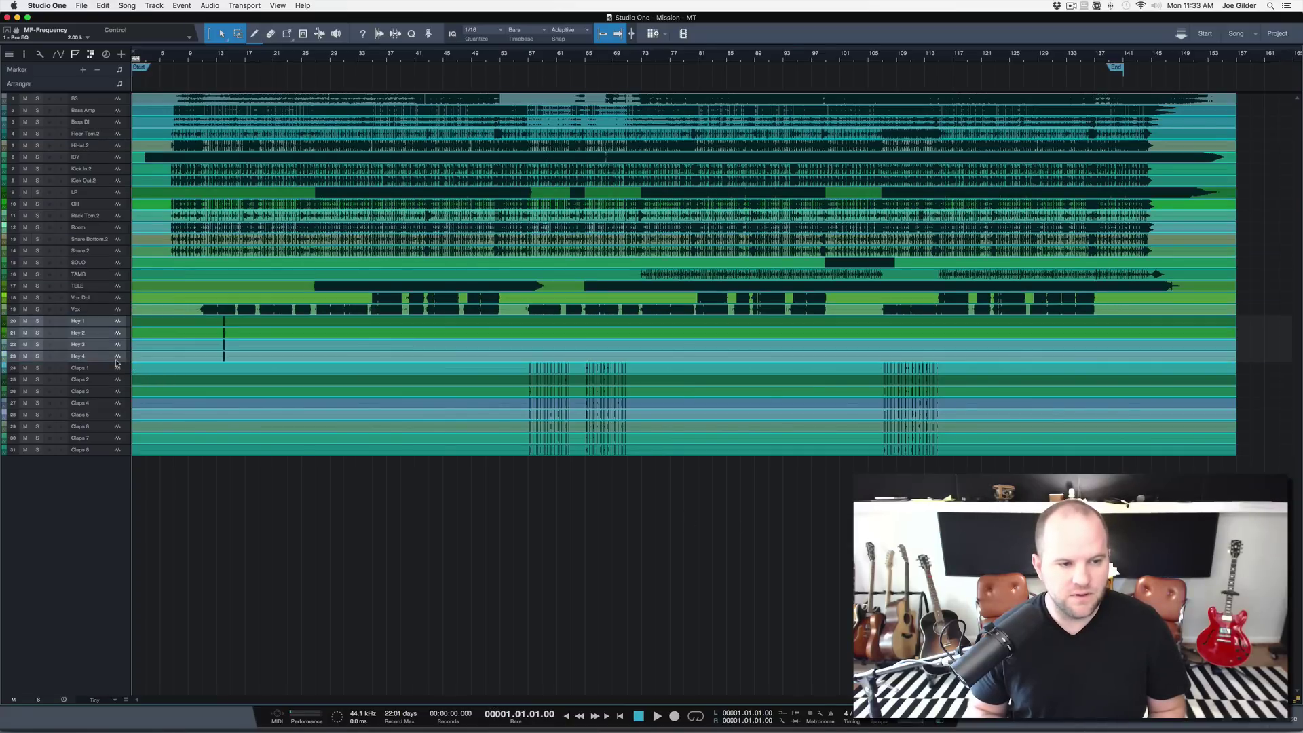
- Move the vocal tracks below Claps 8 at the end of the track list, with Vox above Vox Dbl
{"action": "left_click", "coordinate": [117, 371]}
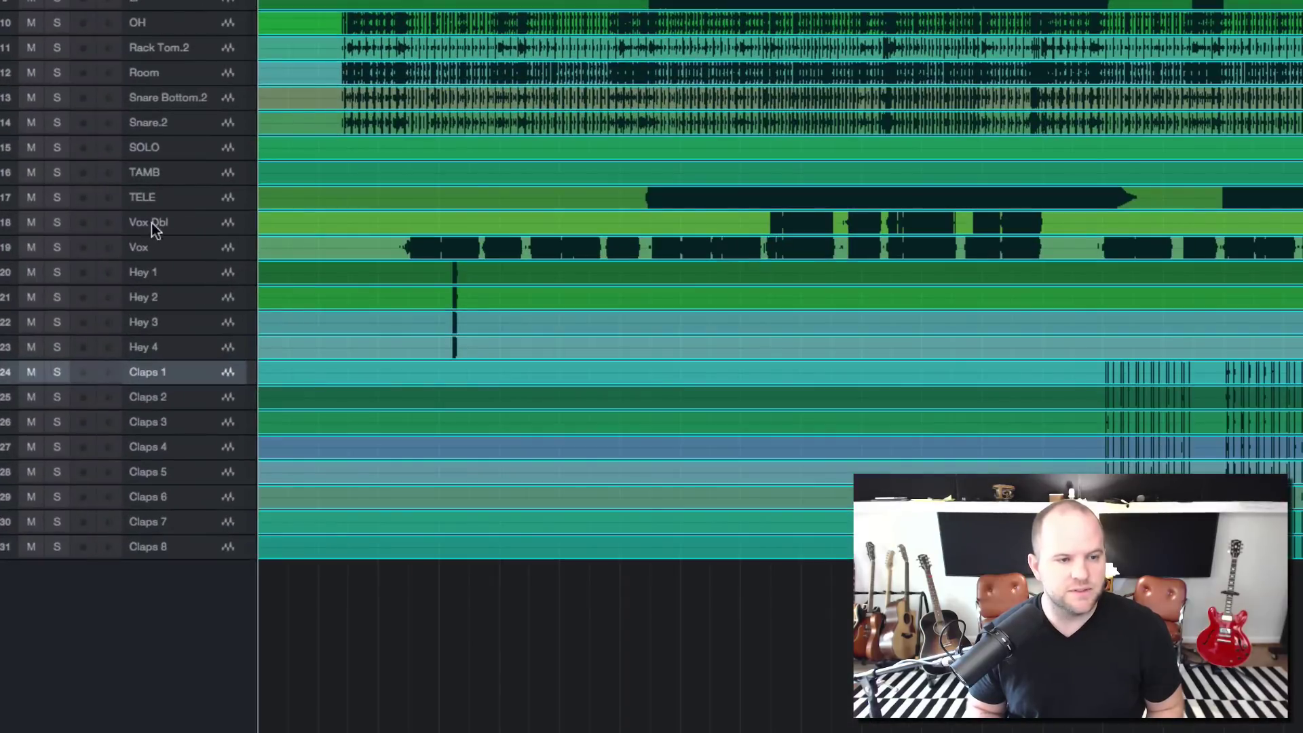
{"action": "left_click", "coordinate": [169, 246]}
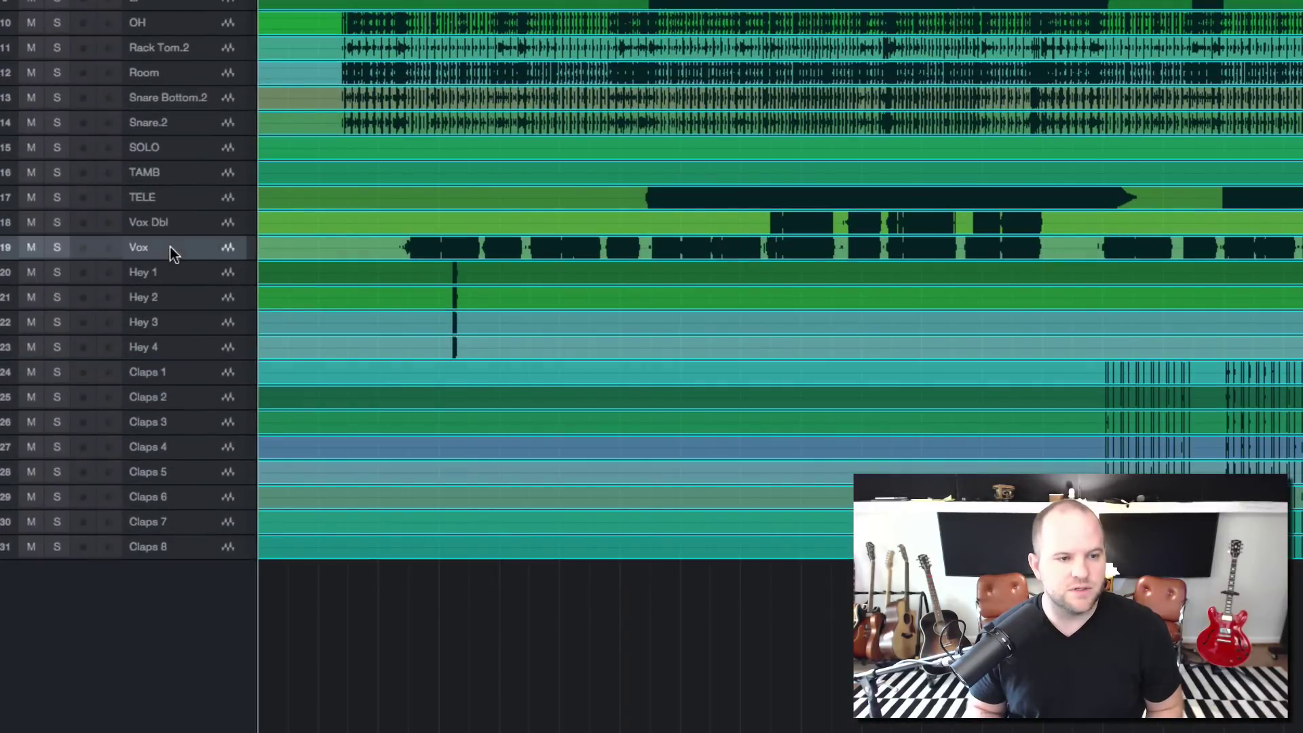
{"action": "left_click", "coordinate": [173, 222], "text": "shift"}
{"action": "left_click_drag", "start_coordinate": [172, 222], "coordinate": [194, 518]}
{"action": "left_click", "coordinate": [196, 546]}
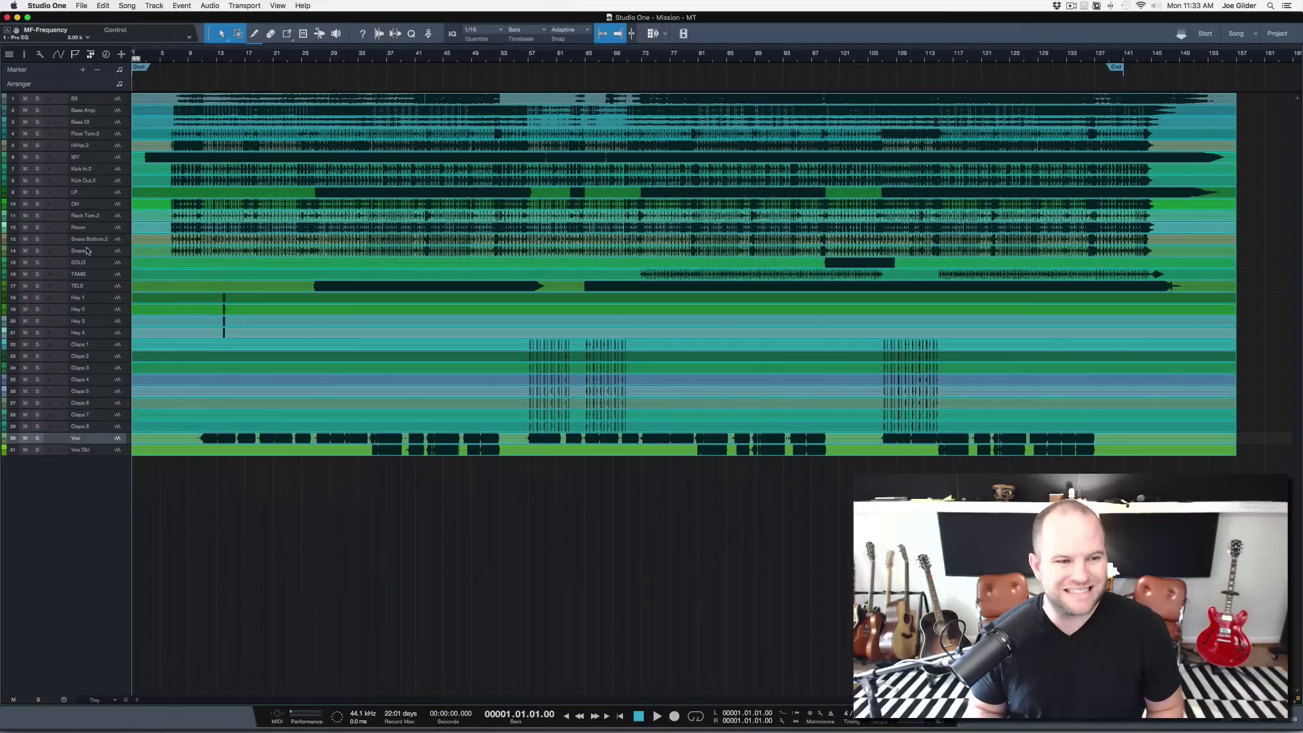
- Move Kick In.2 and Kick Out.2 to the beginning of the track list and place the OH track directly below them
{"action": "left_click", "coordinate": [106, 170]}
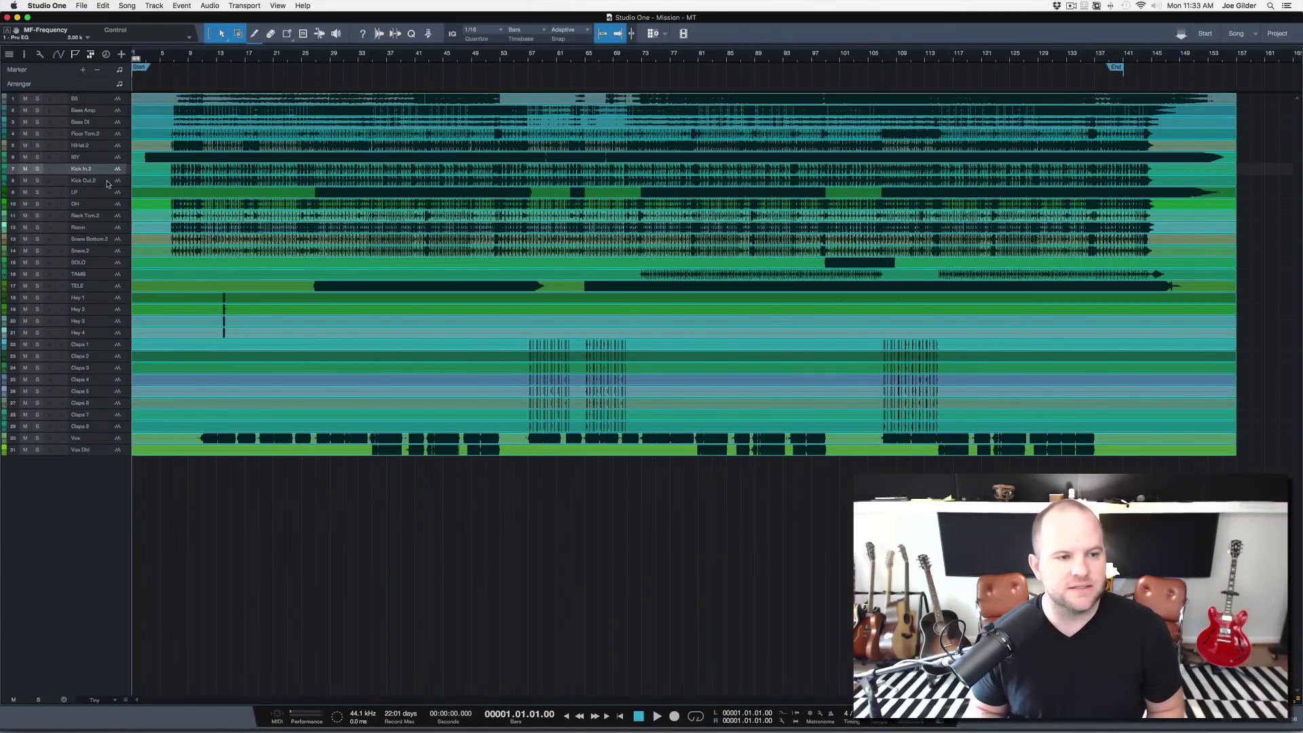
{"action": "left_click", "coordinate": [108, 180], "text": "shift"}
{"action": "left_click_drag", "start_coordinate": [99, 97], "coordinate": [99, 99]}
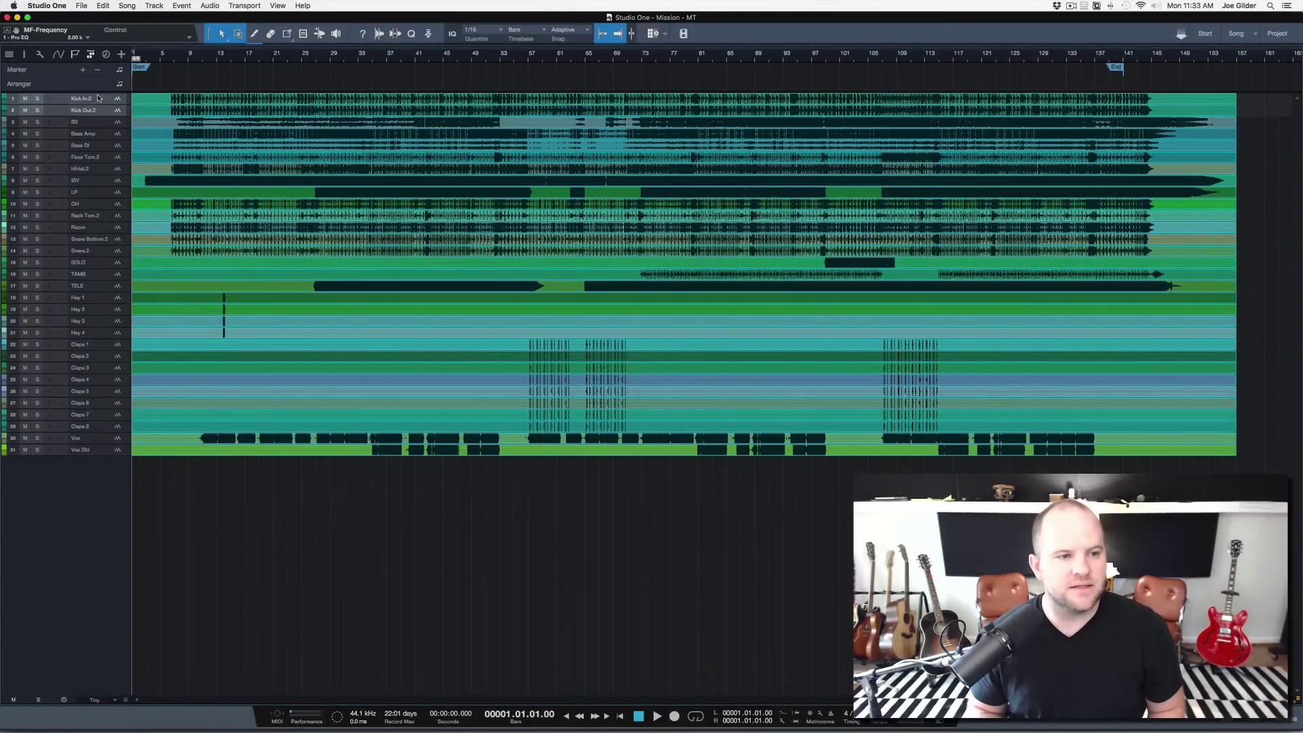
{"action": "left_click_drag", "start_coordinate": [105, 208], "coordinate": [107, 121]}
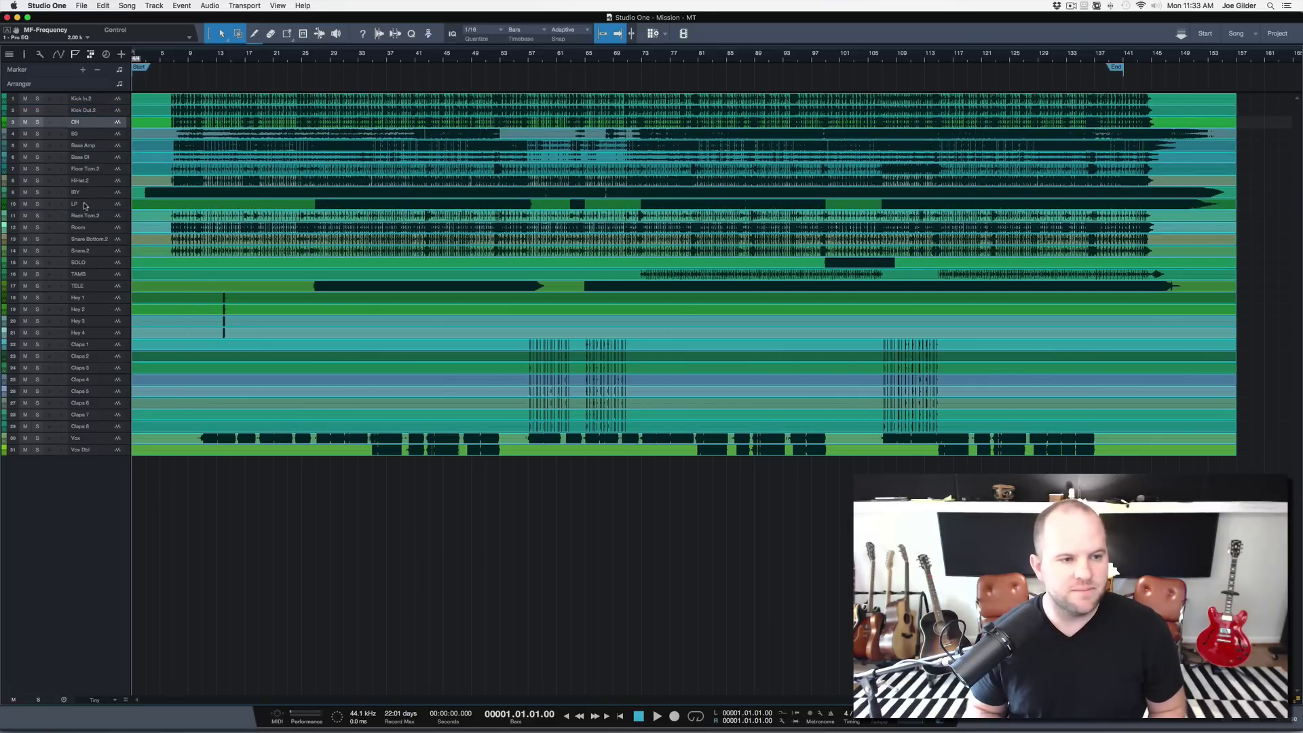
- Move the Bass Amp and Bass DI tracks down the list to sit between Snare.2 and SOLO
{"action": "left_click", "coordinate": [94, 160]}
{"action": "left_click", "coordinate": [99, 146], "text": "shift"}
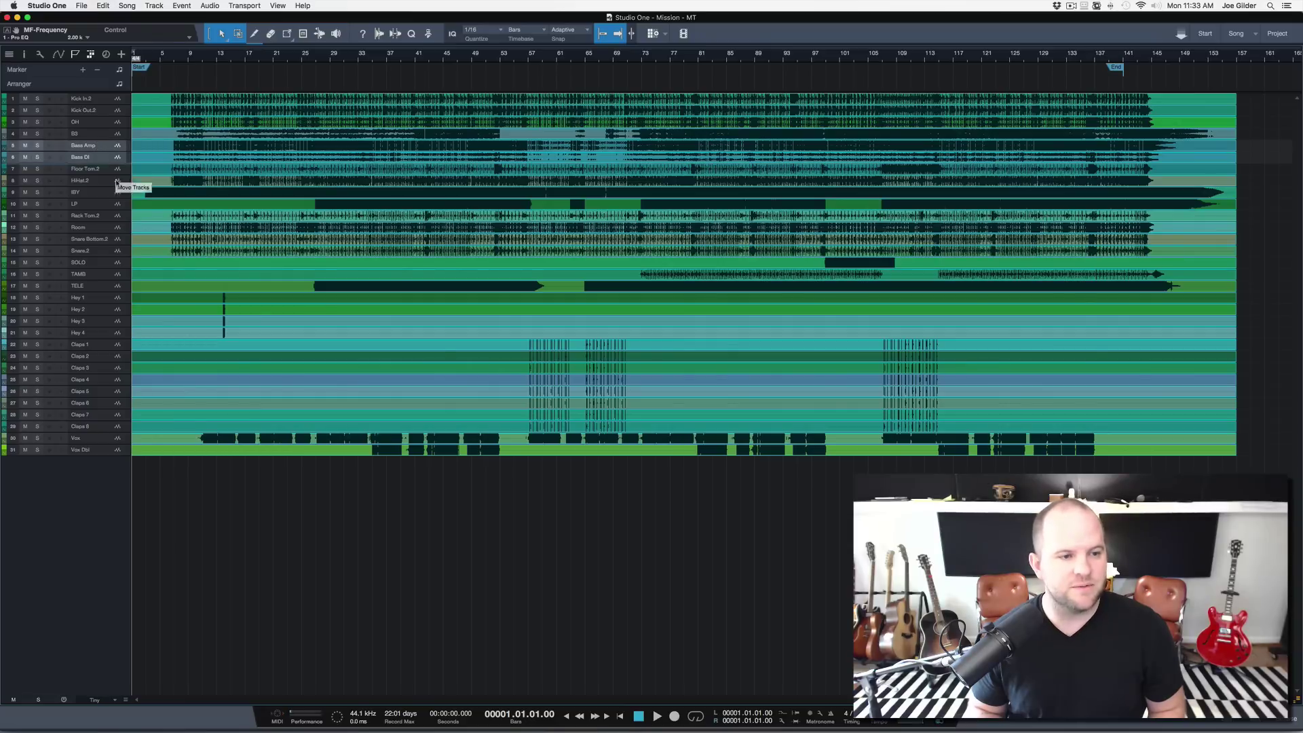
{"action": "left_click_drag", "start_coordinate": [117, 231], "coordinate": [118, 258]}
- Move the Snare.2 and Snare Bottom.2 tracks directly below Kick Out.2, with Snare.2 above Snare Bottom.2
{"action": "left_click", "coordinate": [112, 228]}
{"action": "key", "text": "F3"}
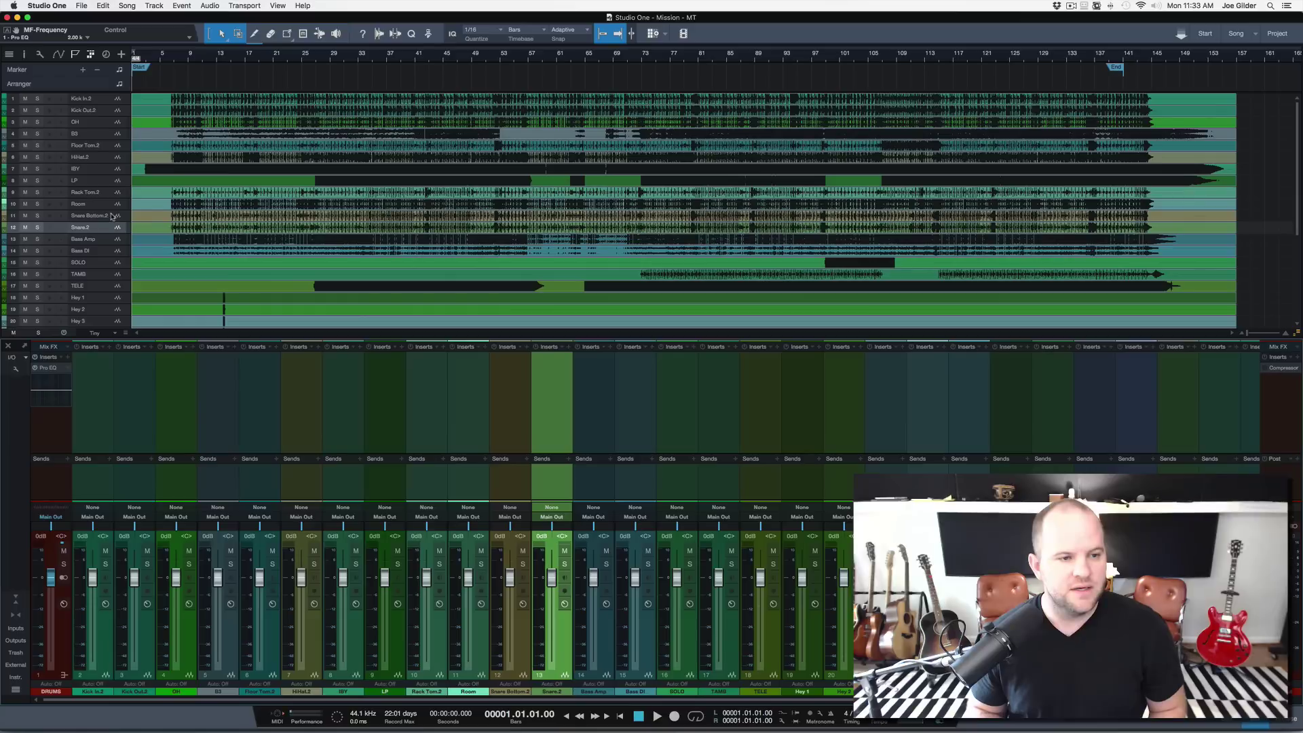
{"action": "key", "text": "F3"}
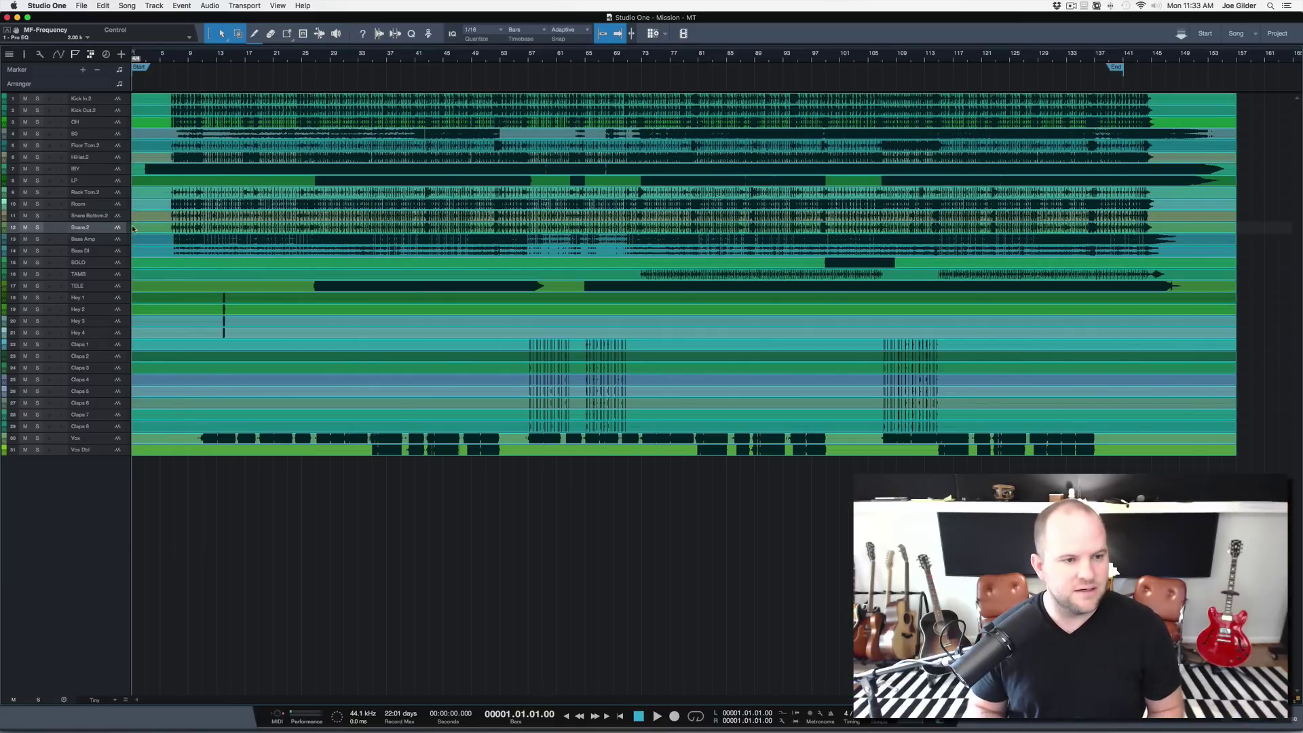
{"action": "left_click_drag", "start_coordinate": [116, 232], "coordinate": [104, 121]}
{"action": "left_click", "coordinate": [116, 229], "text": "shift"}
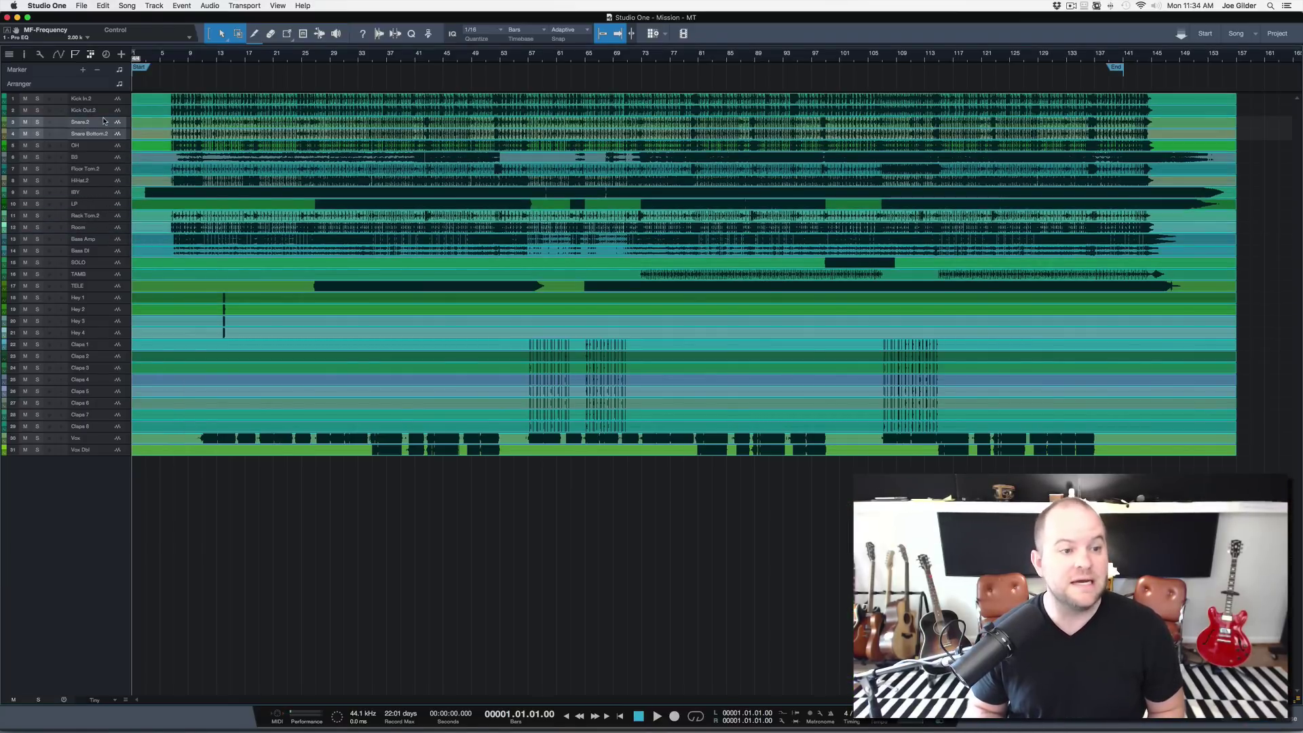
- Move the B3 track between TELE and Hey 1, and select the Bass Amp and Bass DI tracks
{"action": "left_click", "coordinate": [82, 158]}
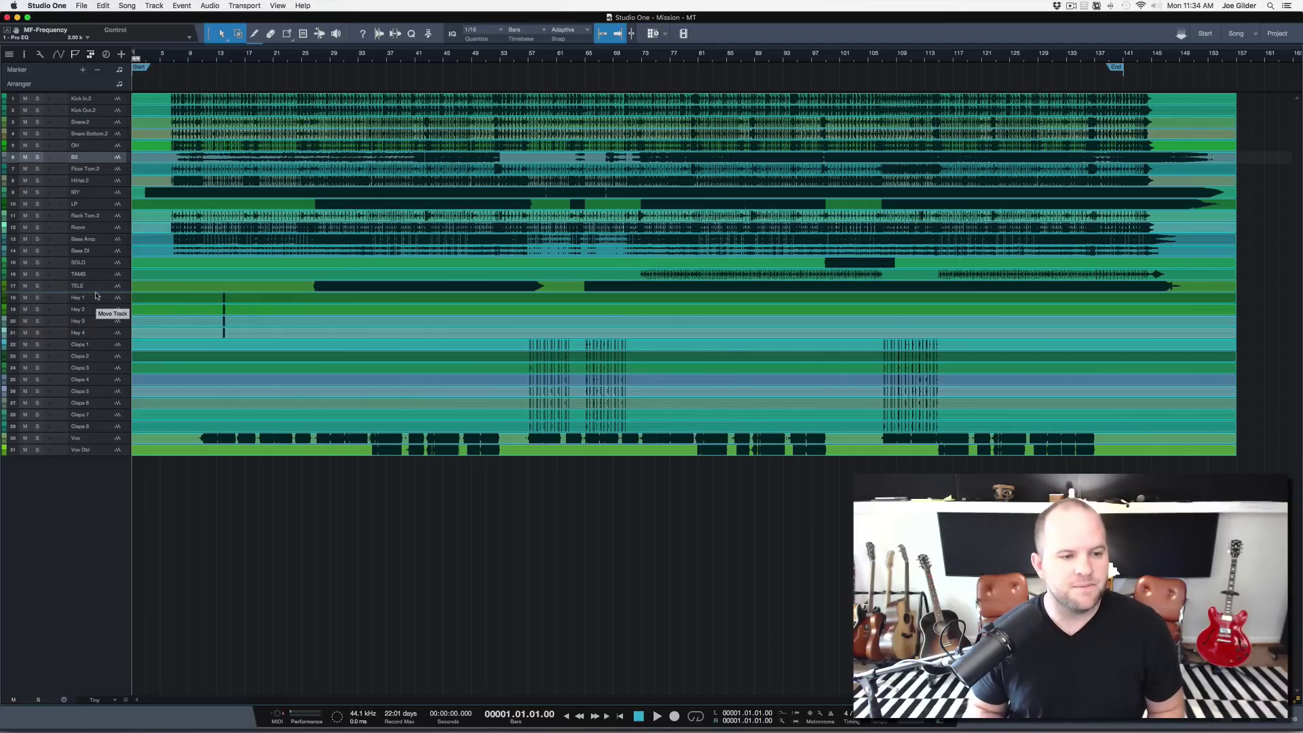
{"action": "left_click_drag", "start_coordinate": [96, 296], "coordinate": [97, 296]}
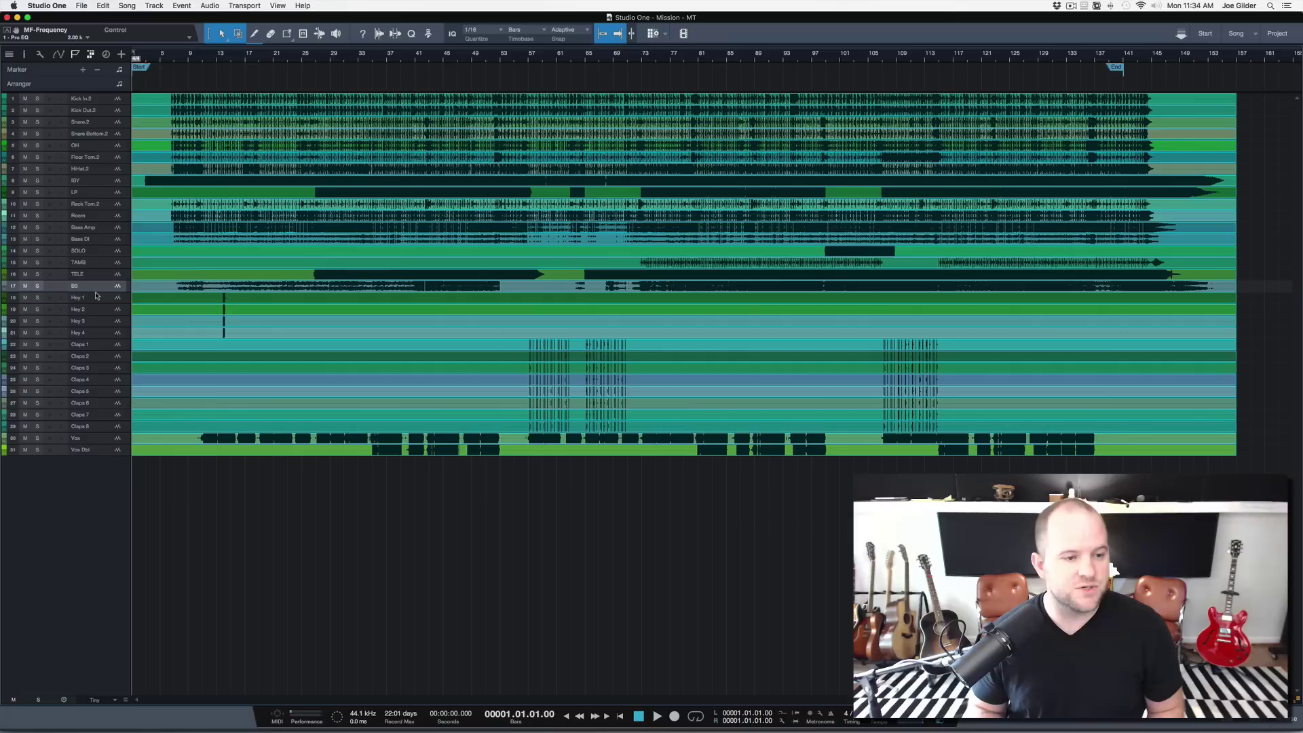
{"action": "left_click", "coordinate": [102, 251]}
{"action": "left_click", "coordinate": [106, 238]}
{"action": "left_click", "coordinate": [105, 231], "text": "shift"}
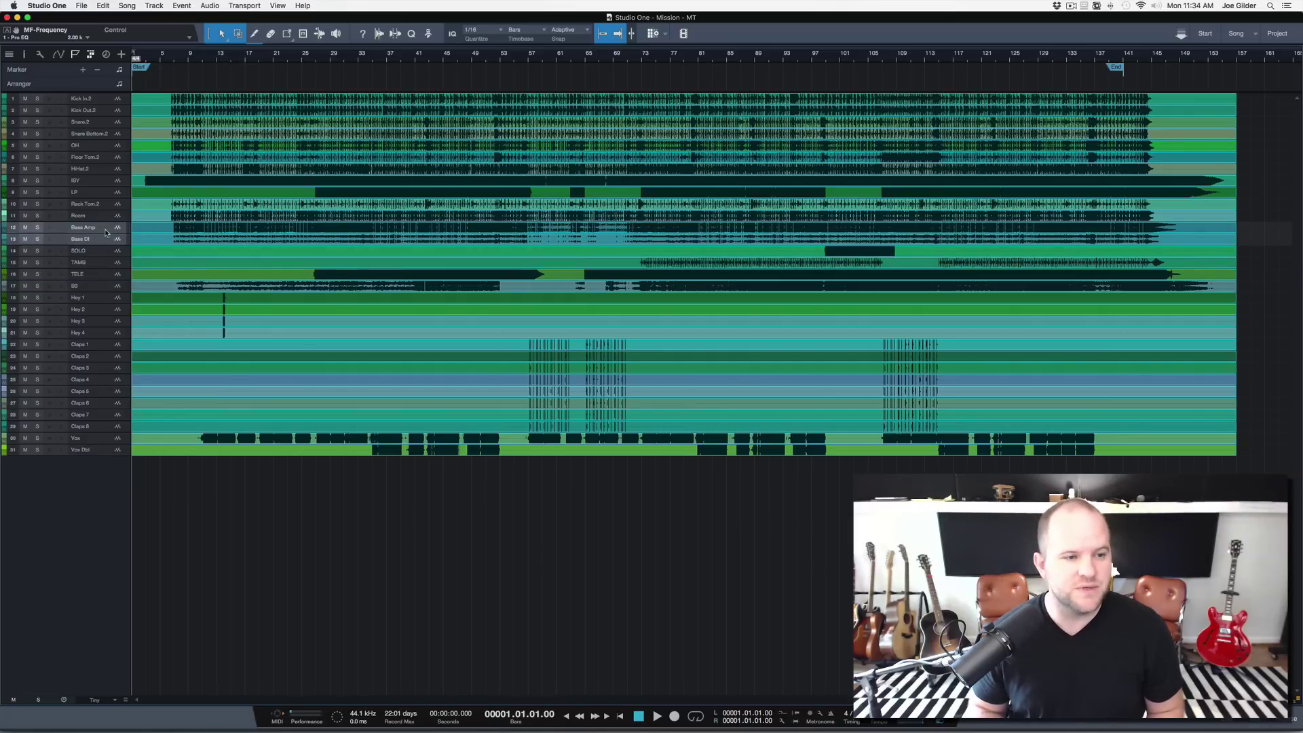
- Arrange the remaining drum tracks below Snare Bottom.2 in the order HiHat.2, Rack Tom.2, Floor Tom.2, OH, Room
{"action": "left_click_drag", "start_coordinate": [108, 218], "coordinate": [78, 145]}
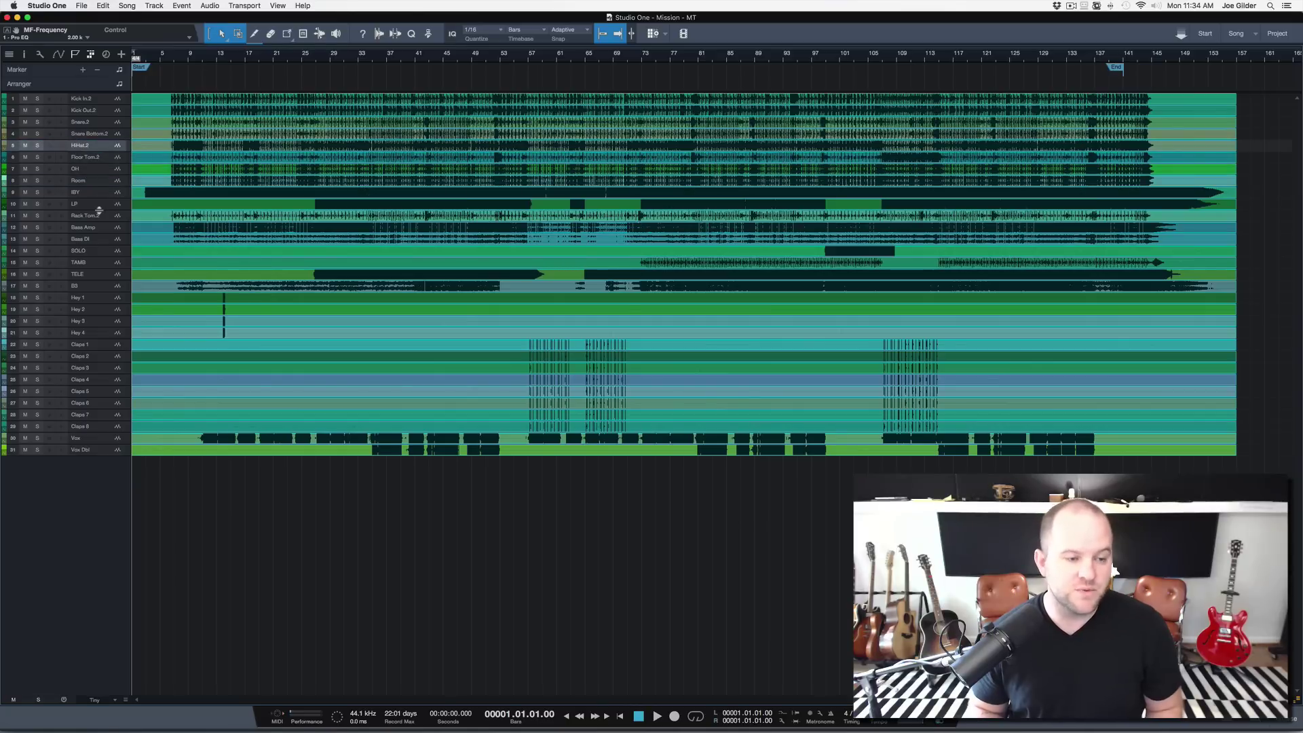
{"action": "left_click_drag", "start_coordinate": [99, 213], "coordinate": [96, 163]}
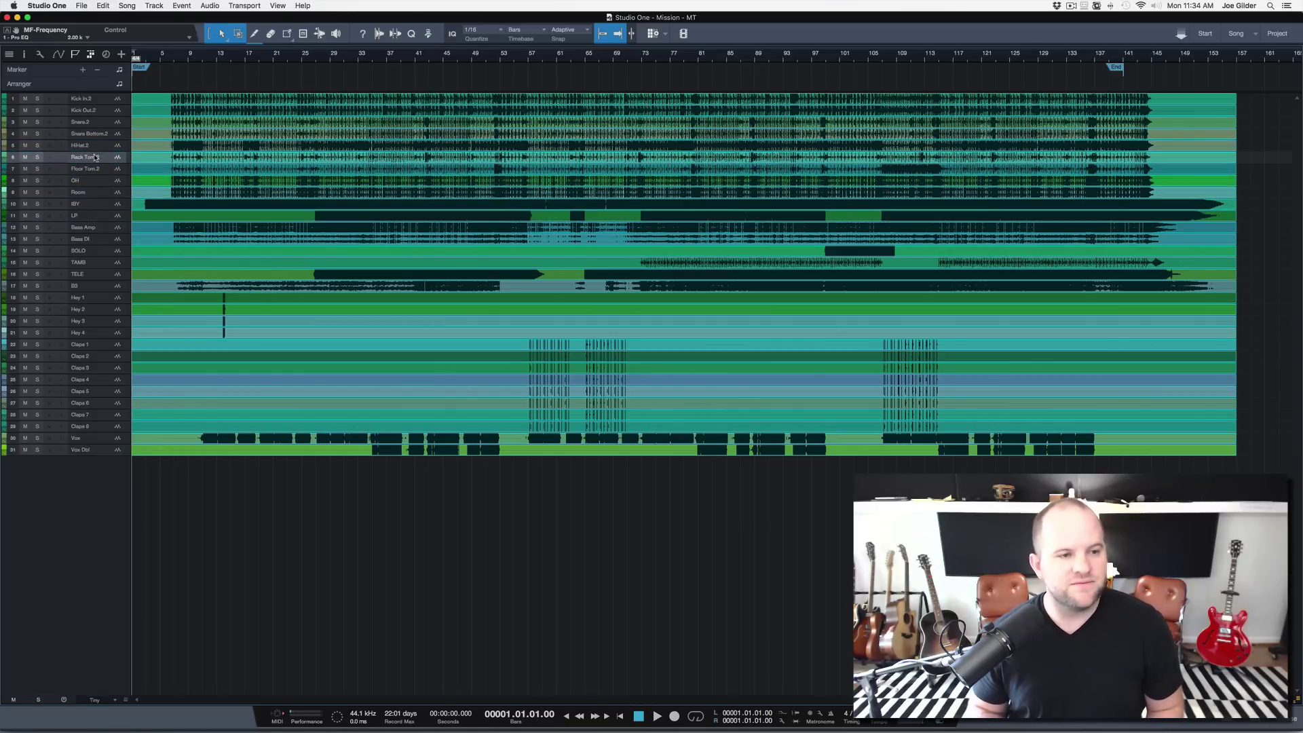
{"action": "left_click", "coordinate": [93, 195]}
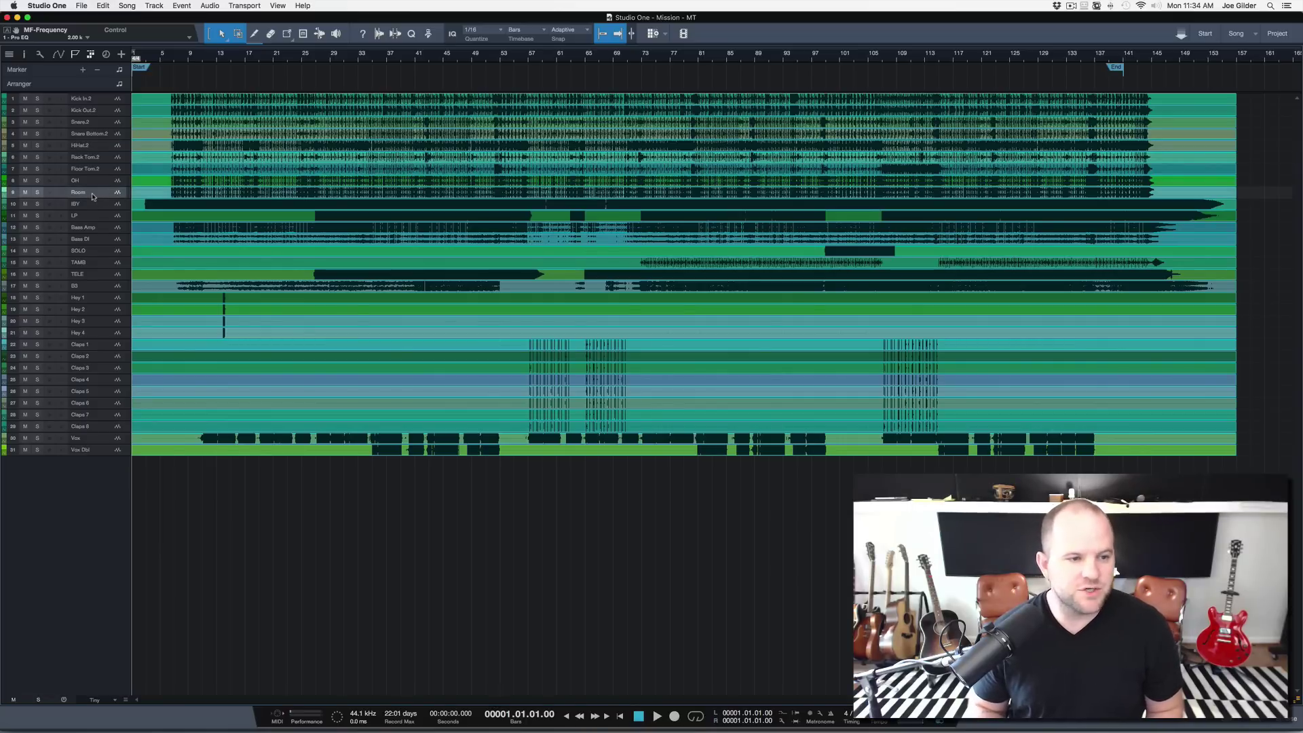
- Move the two bass tracks directly below Room, with Bass DI above Bass Amp
{"action": "left_click", "coordinate": [95, 241]}
{"action": "left_click", "coordinate": [94, 230], "text": "shift"}
{"action": "left_click_drag", "start_coordinate": [94, 229], "coordinate": [84, 197]}
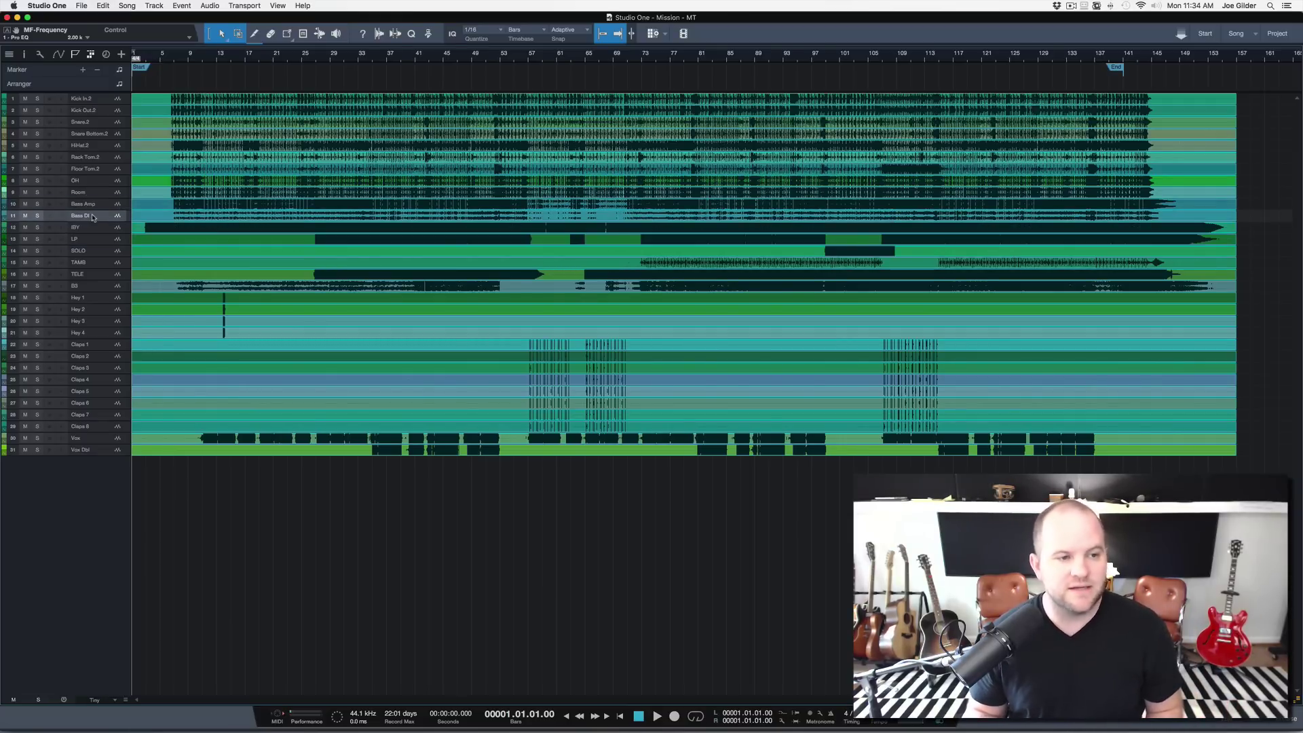
{"action": "left_click_drag", "start_coordinate": [93, 217], "coordinate": [94, 205]}
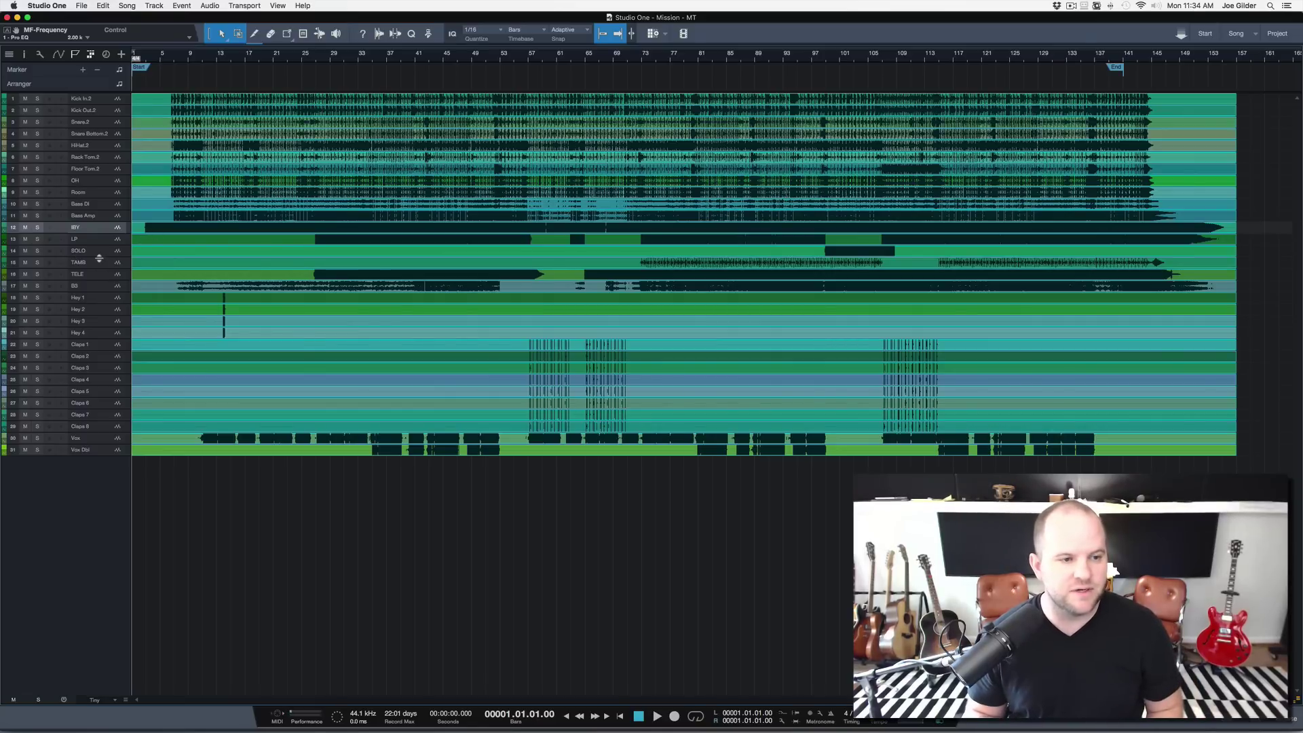
- Move the TAMB track below Room and place the Claps 1 to Claps 8 tracks between Room and TAMB
{"action": "left_click_drag", "start_coordinate": [106, 266], "coordinate": [99, 203]}
{"action": "left_click", "coordinate": [118, 346]}
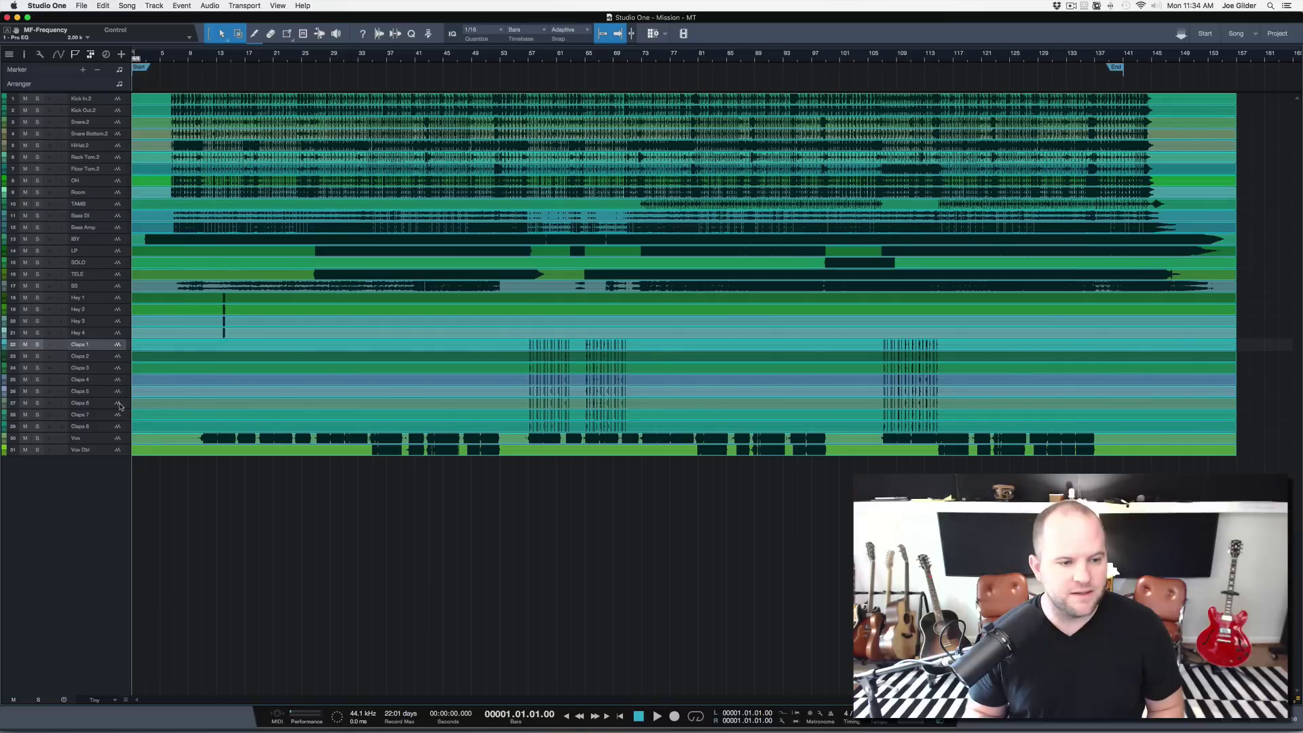
{"action": "left_click", "coordinate": [117, 427], "text": "shift"}
{"action": "left_click_drag", "start_coordinate": [118, 347], "coordinate": [106, 203]}
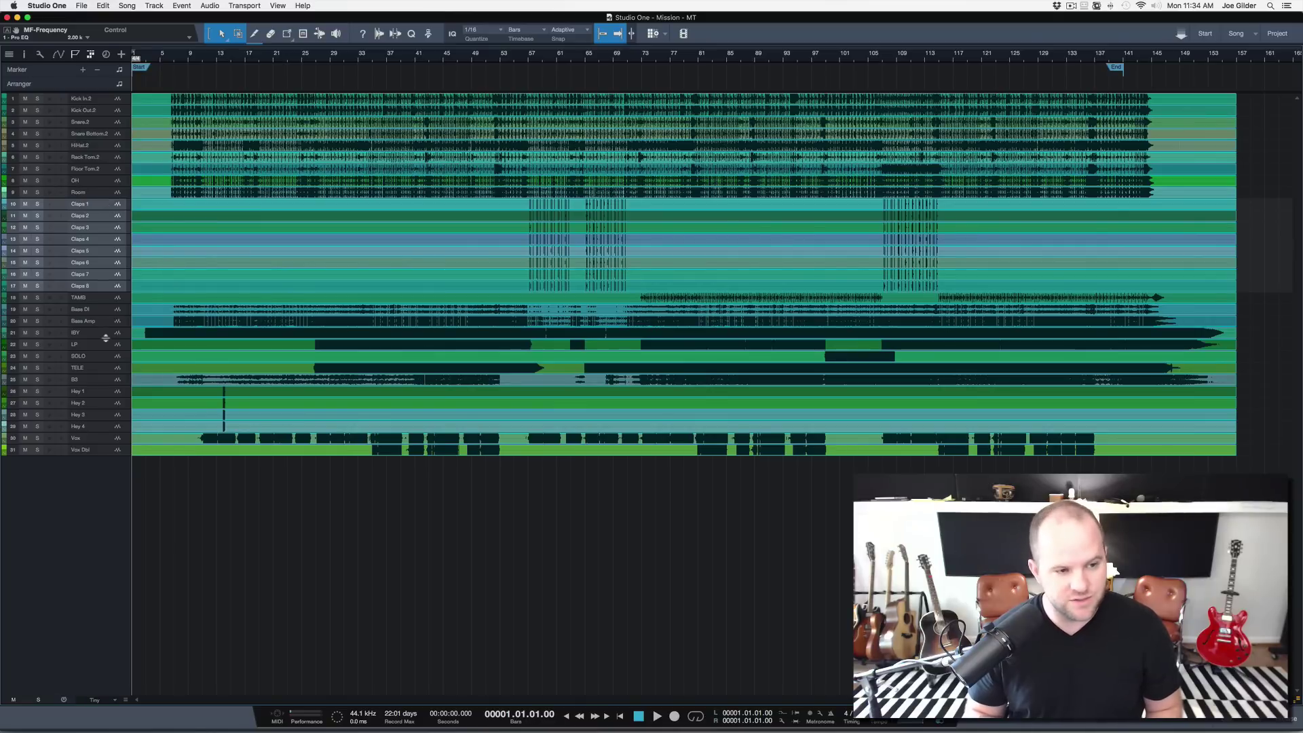
- Move the Hey 1 to Hey 4 tracks below Vox Dbl at the end of the track list
{"action": "left_click", "coordinate": [108, 379]}
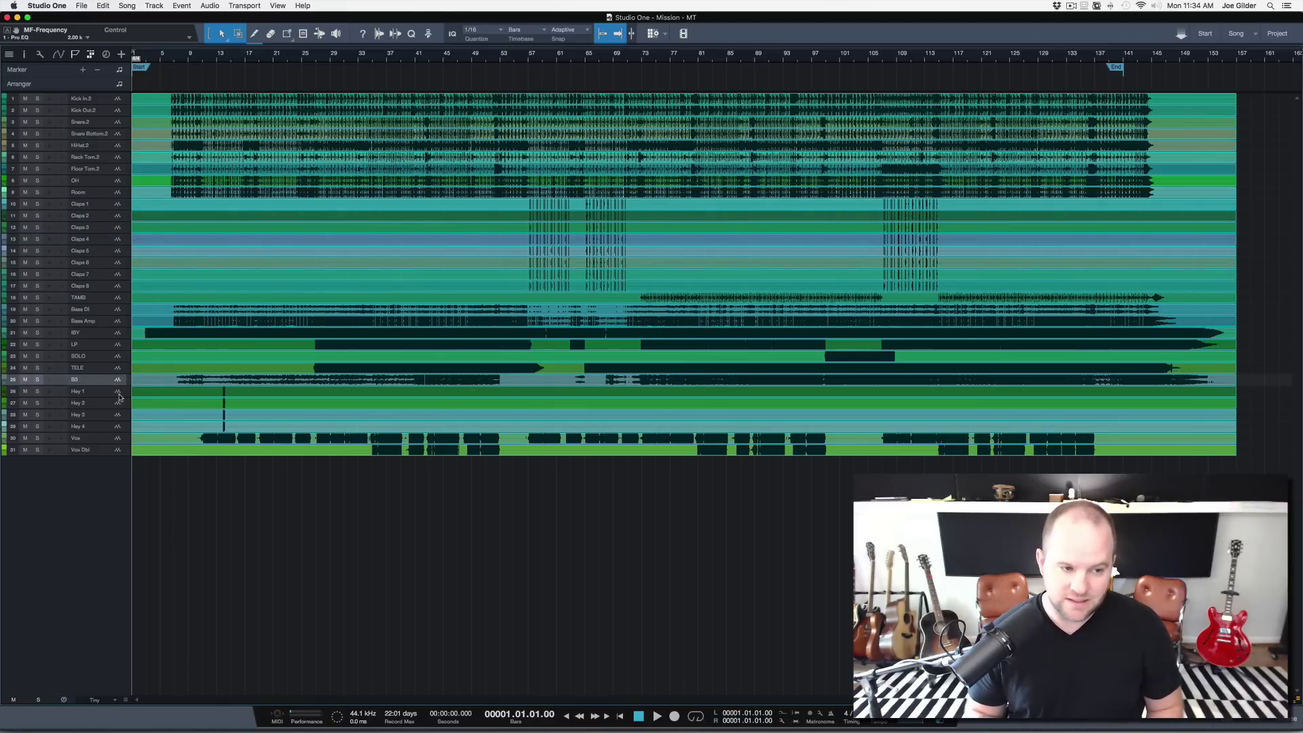
{"action": "left_click", "coordinate": [118, 392]}
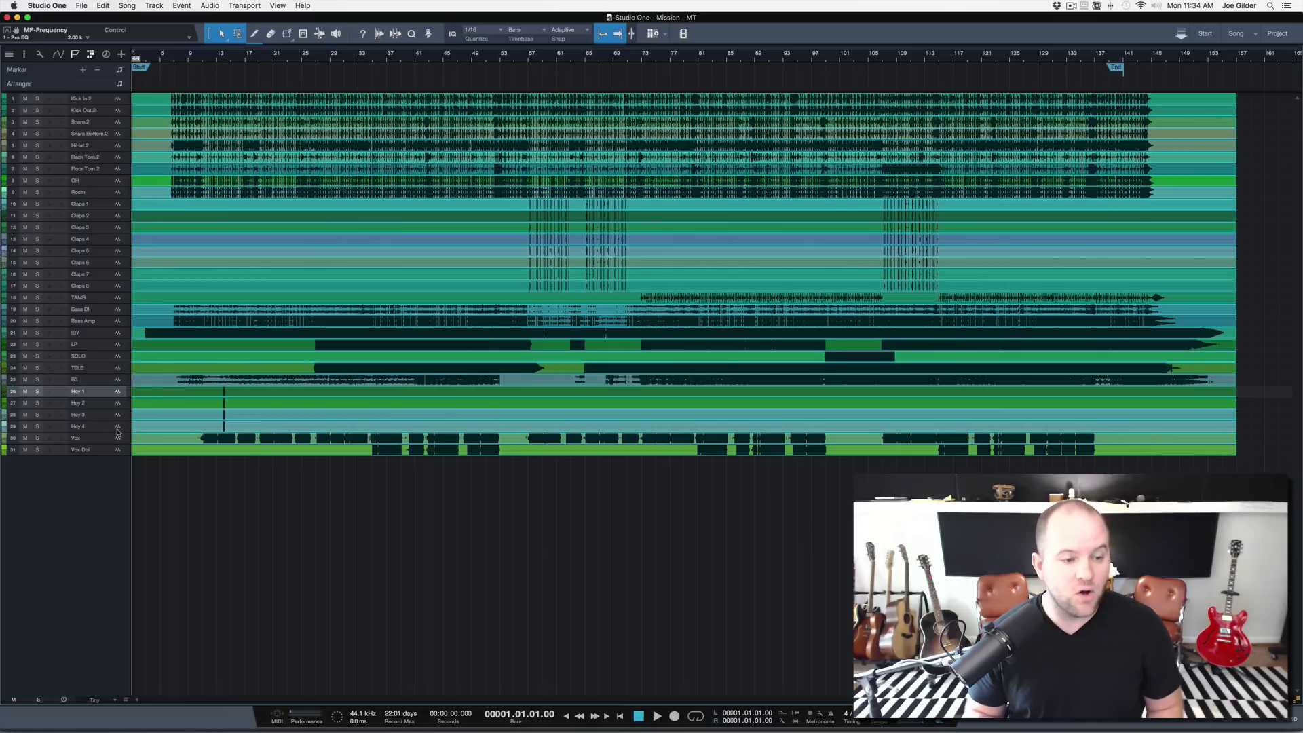
{"action": "left_click", "coordinate": [117, 429], "text": "shift"}
{"action": "left_click_drag", "start_coordinate": [115, 393], "coordinate": [115, 464]}
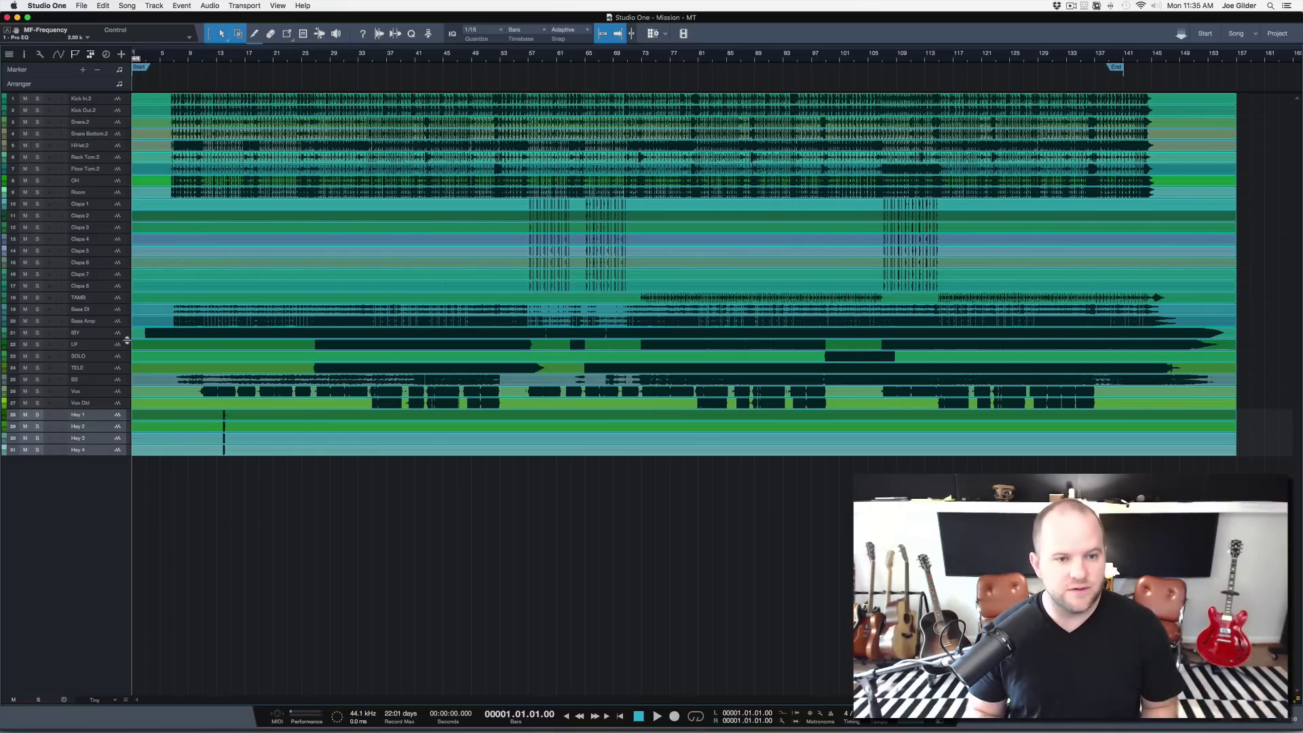
- Switch to Mail to check the multi-tracks email for song and player details, and return to Studio One
{"action": "key", "text": "super+Tab"}
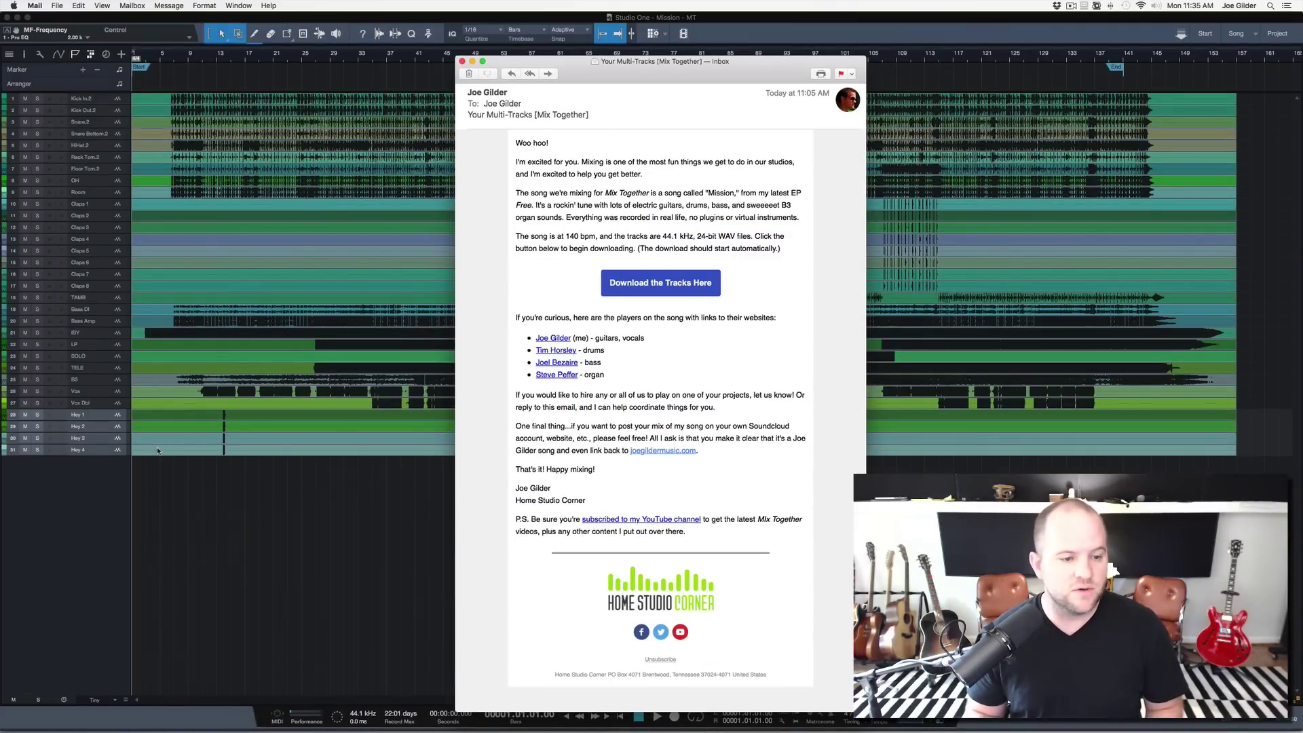
{"action": "key", "text": "super+Tab"}
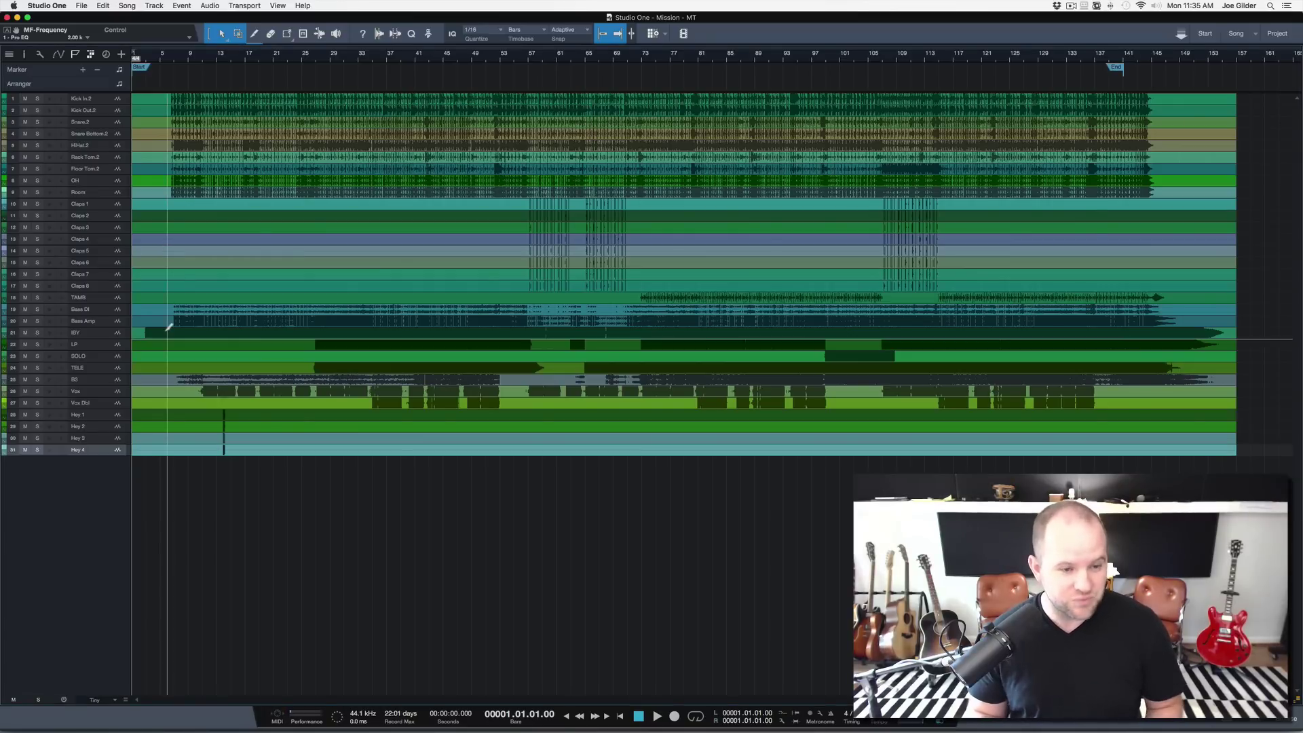
- Enlarge the tracks to Normal height and move the TAMB track between Room and Claps 1
{"action": "key", "text": "shift+e"}
{"action": "key", "text": "shift+e"}
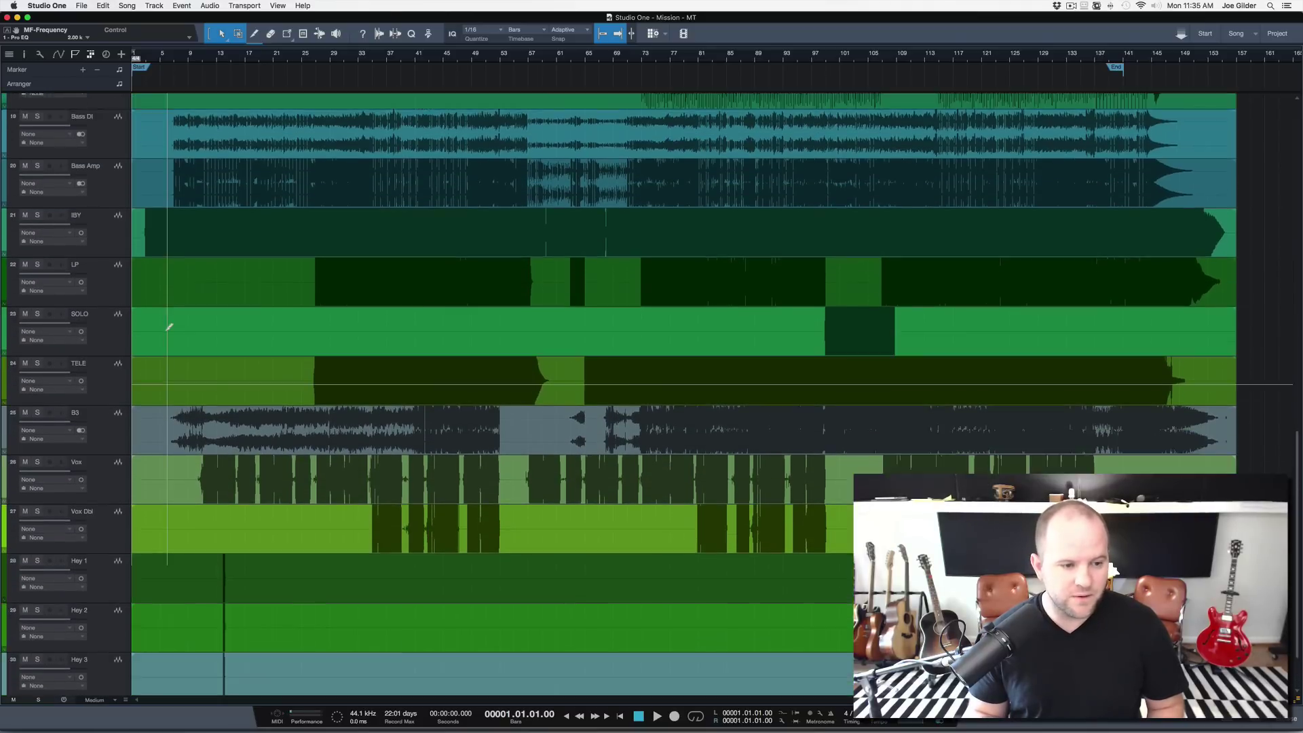
{"action": "scroll", "coordinate": [189, 467], "scroll_direction": "up", "scroll_amount": 5}
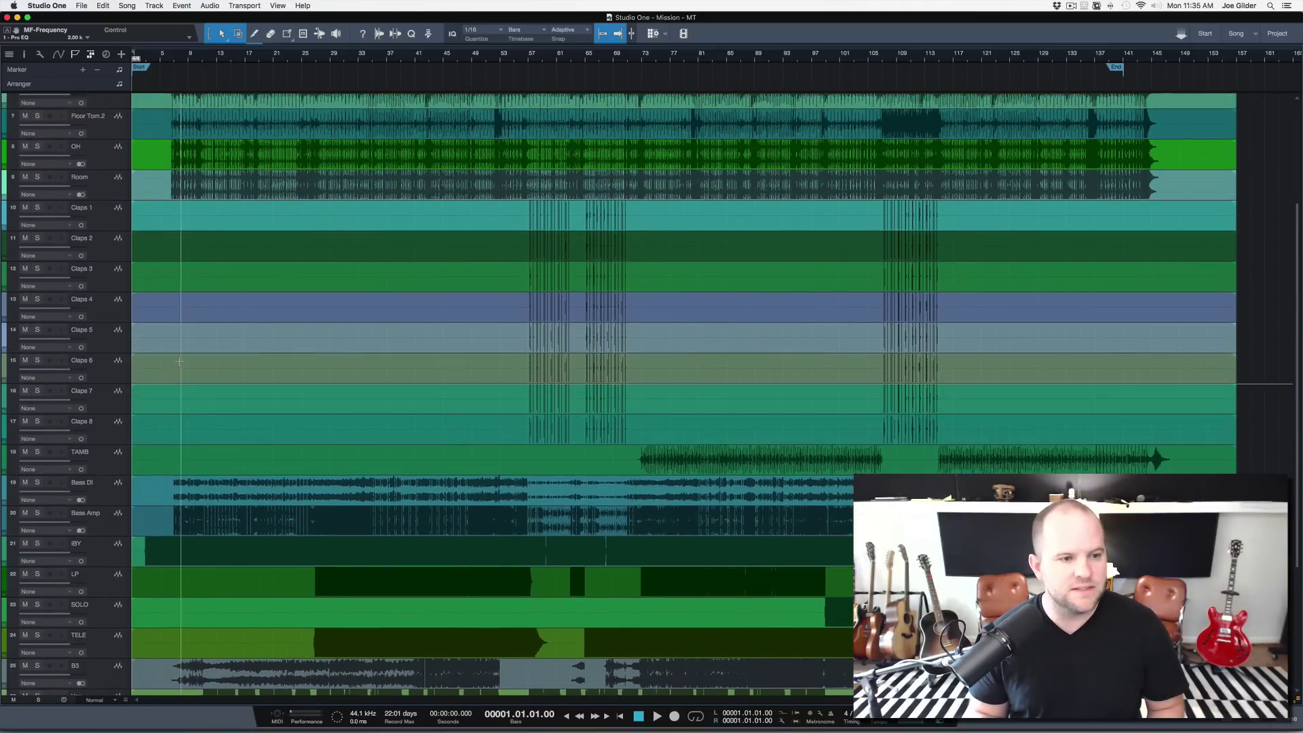
{"action": "left_click", "coordinate": [109, 223]}
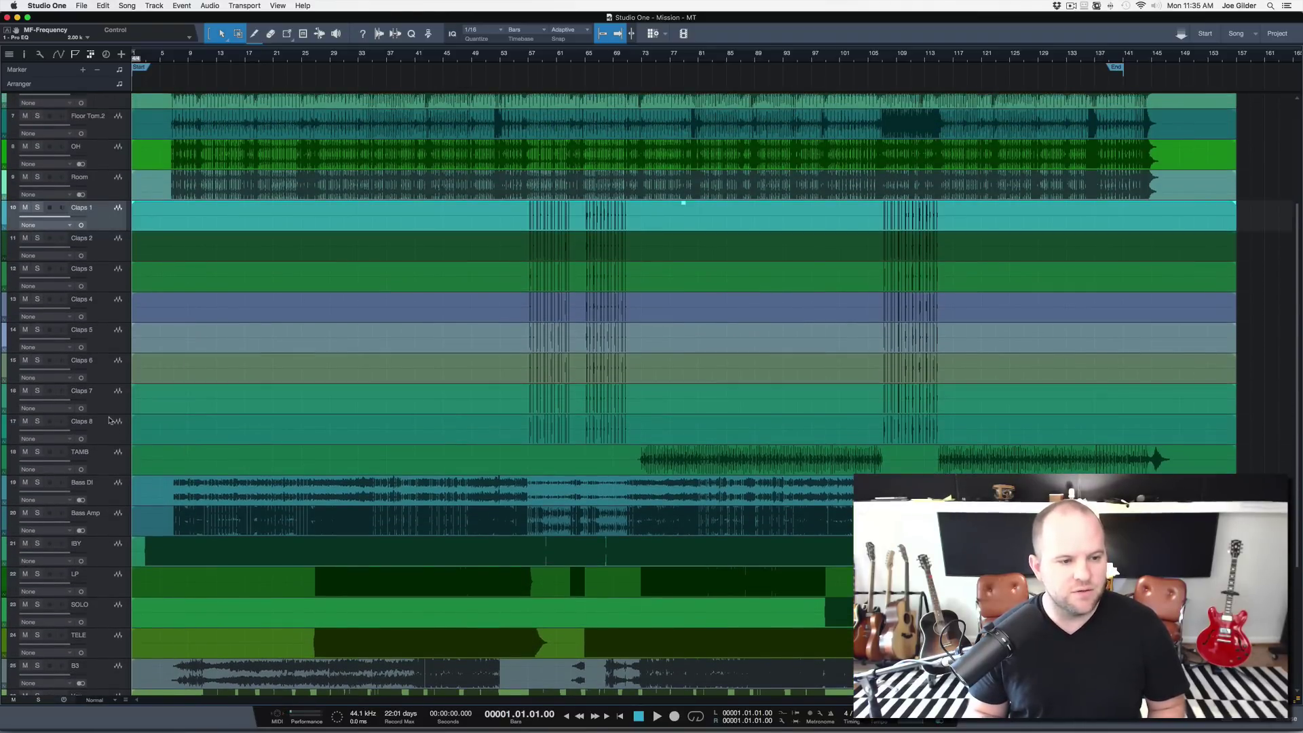
{"action": "left_click_drag", "start_coordinate": [115, 455], "coordinate": [91, 198]}
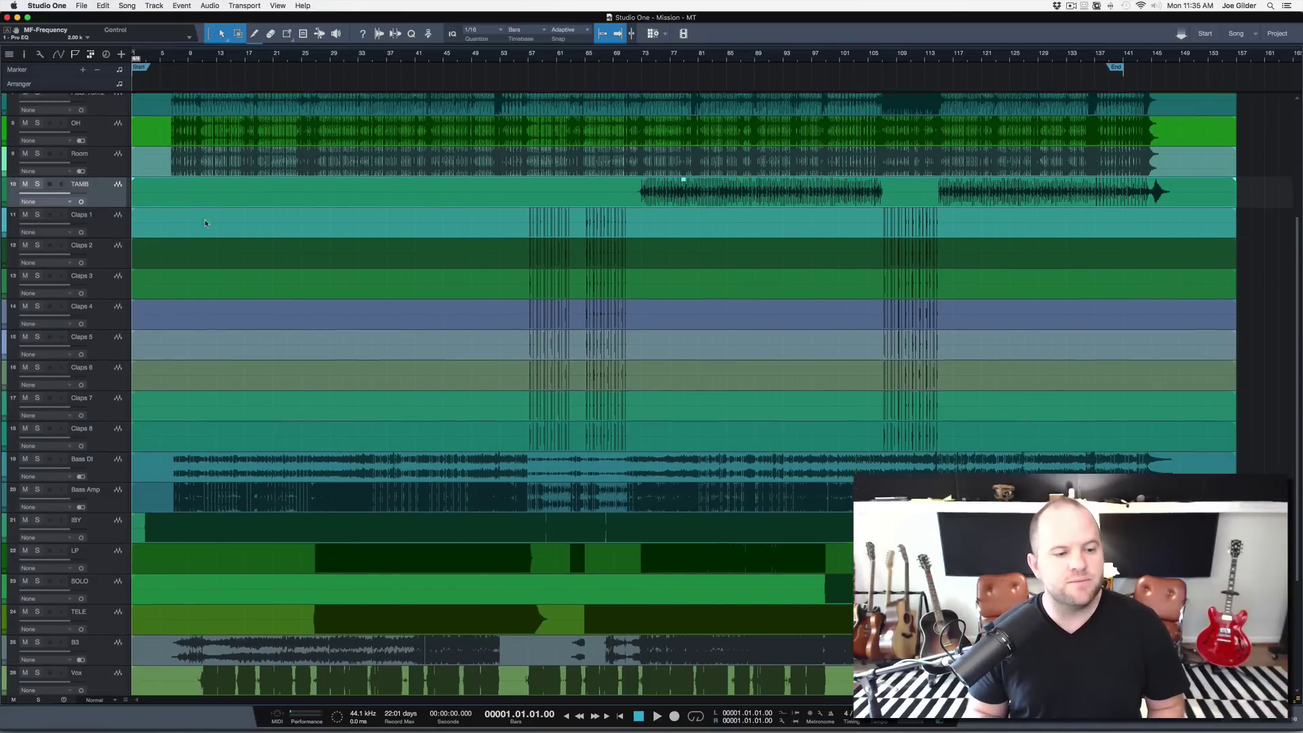
- Check the bass and guitar tracks and move the TELE track between LP and SOLO
{"action": "scroll", "coordinate": [206, 223], "scroll_direction": "down", "scroll_amount": 2}
{"action": "left_click", "coordinate": [116, 452]}
{"action": "left_click", "coordinate": [118, 476]}
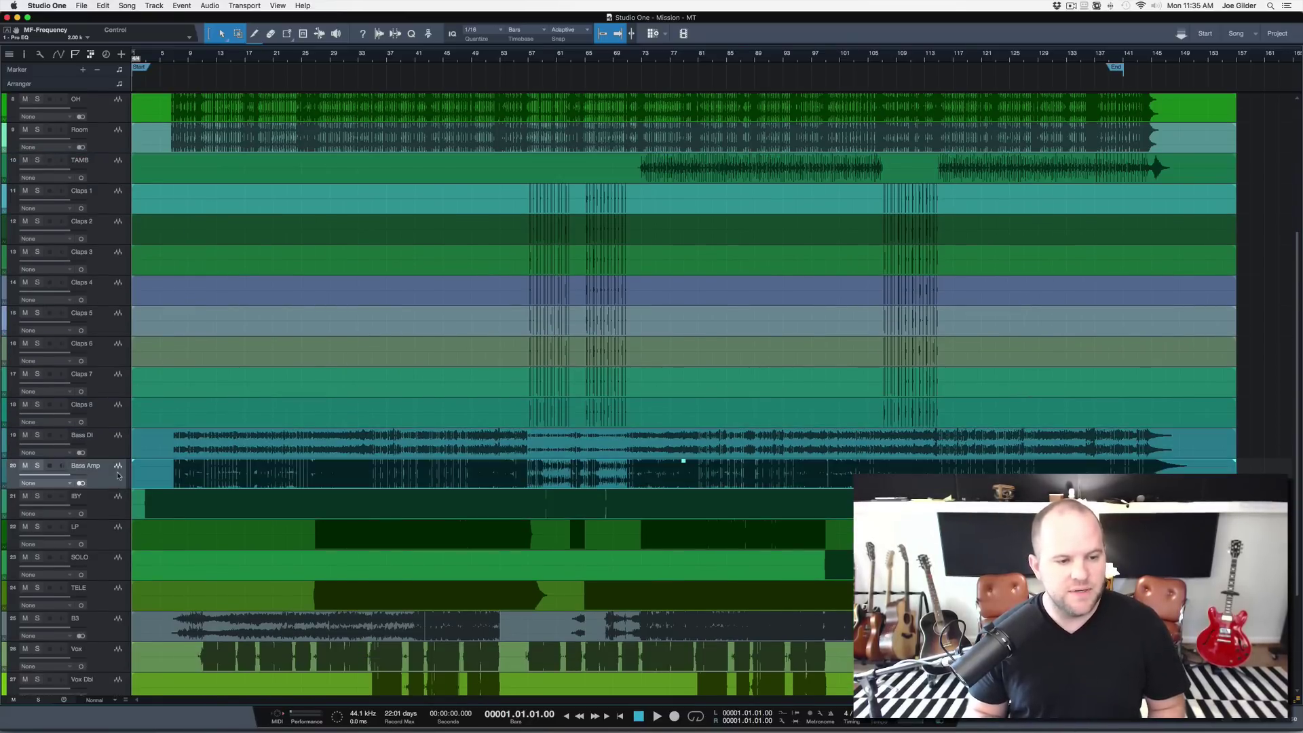
{"action": "scroll", "coordinate": [109, 408], "scroll_direction": "down", "scroll_amount": 5}
{"action": "left_click", "coordinate": [74, 354]}
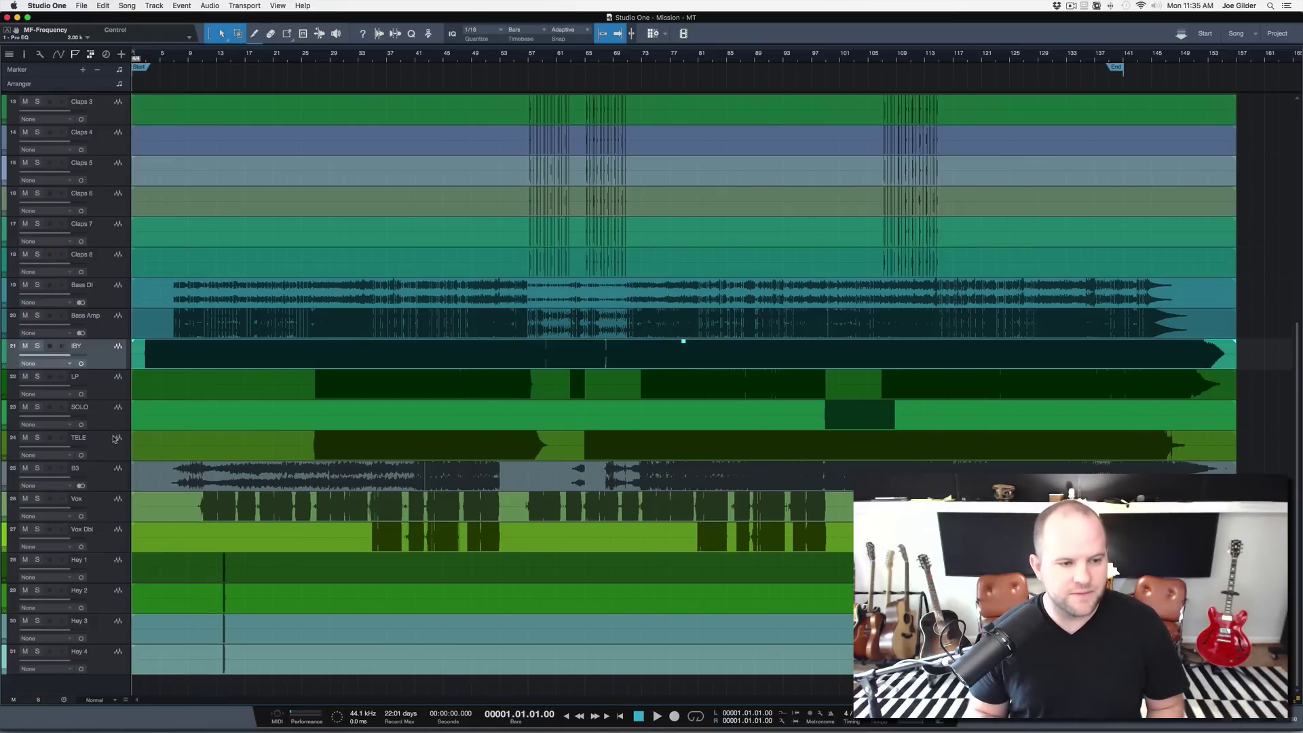
{"action": "left_click_drag", "start_coordinate": [114, 438], "coordinate": [100, 393]}
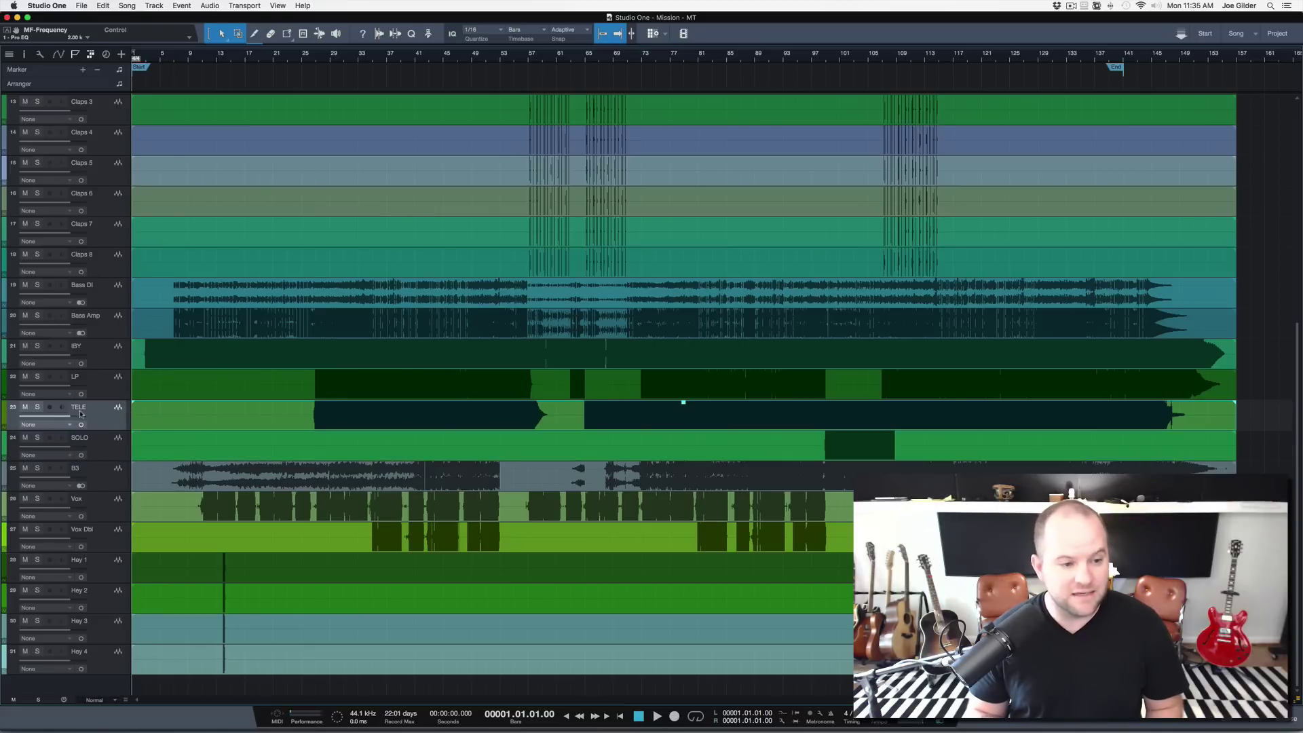
- Review the order of the guitar, B3, vocal and Hey tracks, and look over the track list up to the drums
{"action": "left_click", "coordinate": [109, 442]}
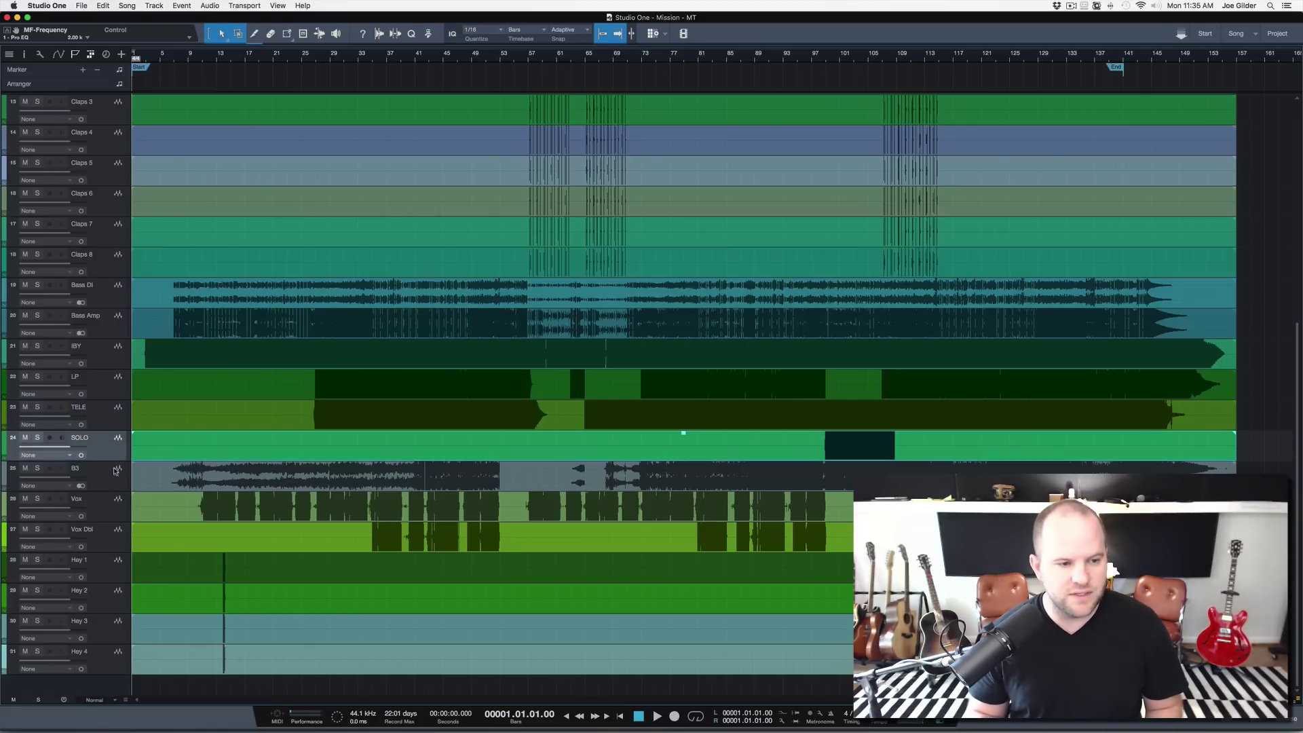
{"action": "left_click", "coordinate": [102, 365], "text": "shift"}
{"action": "left_click", "coordinate": [114, 475]}
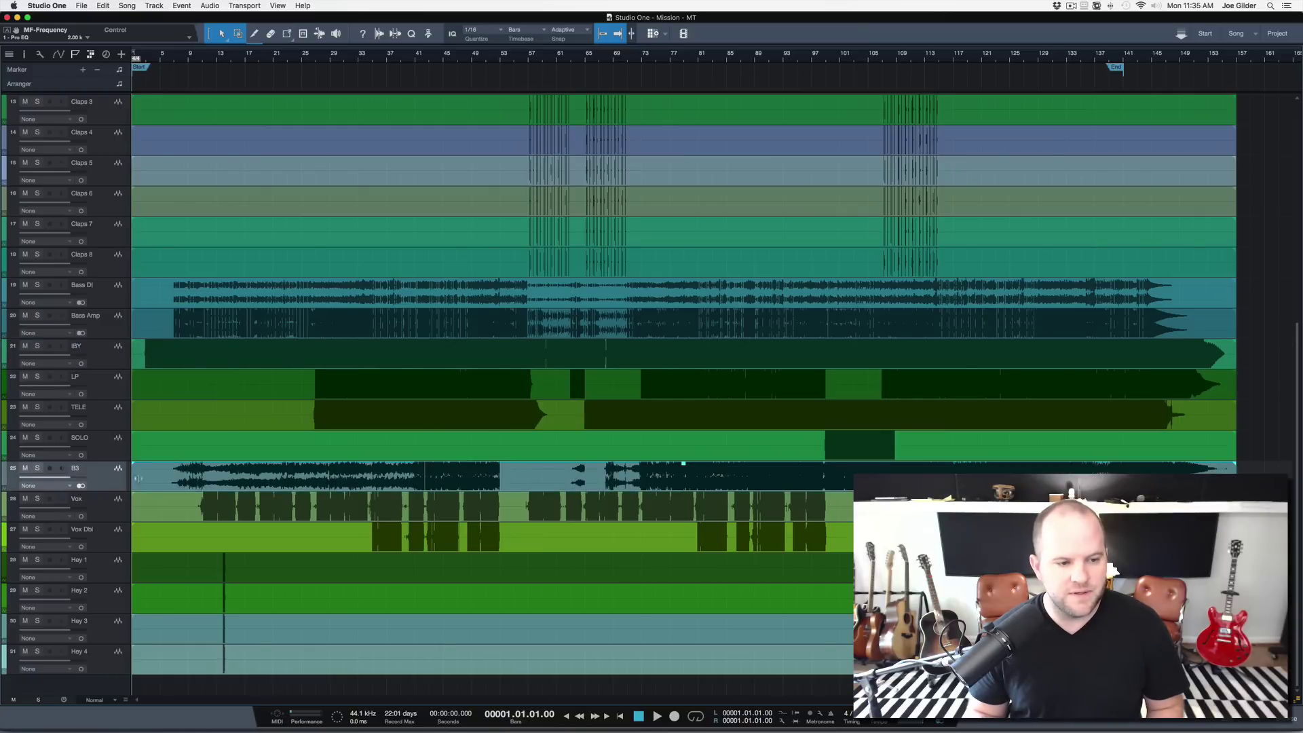
{"action": "left_click", "coordinate": [120, 514]}
{"action": "left_click", "coordinate": [108, 536]}
{"action": "left_click", "coordinate": [112, 577]}
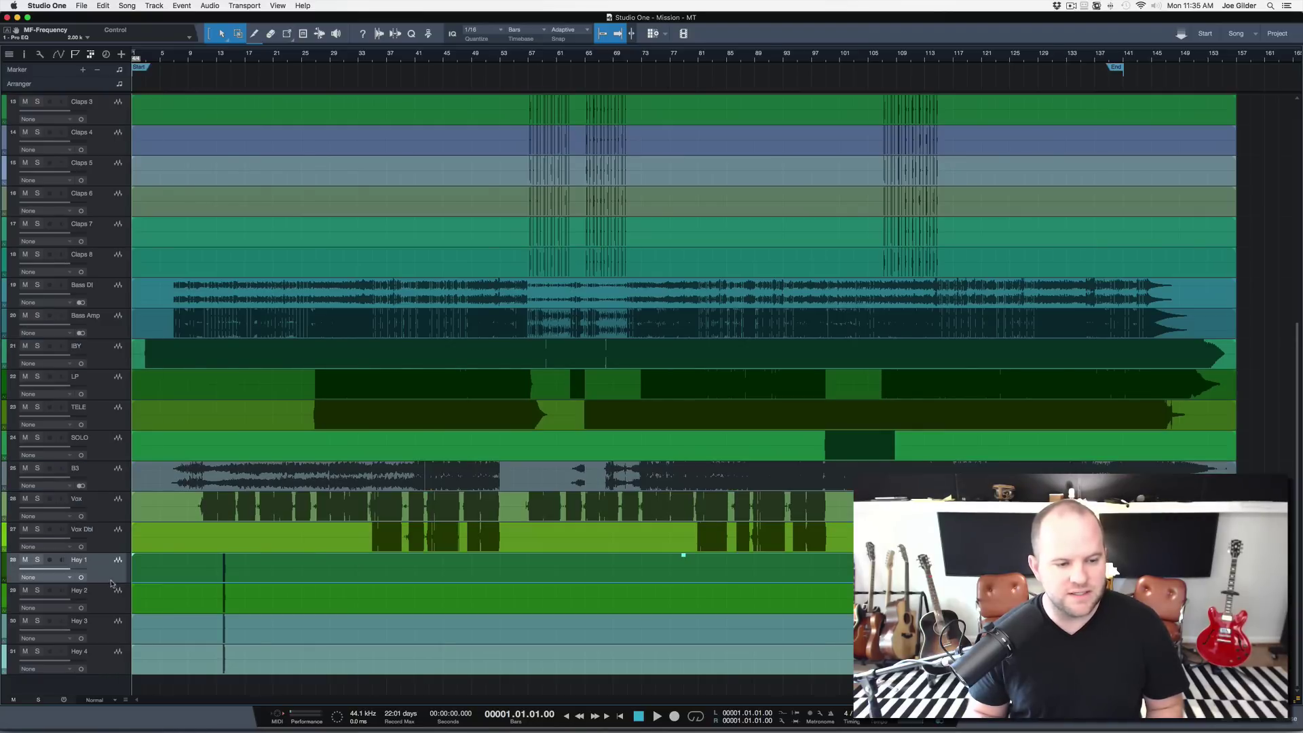
{"action": "left_click", "coordinate": [124, 661], "text": "shift"}
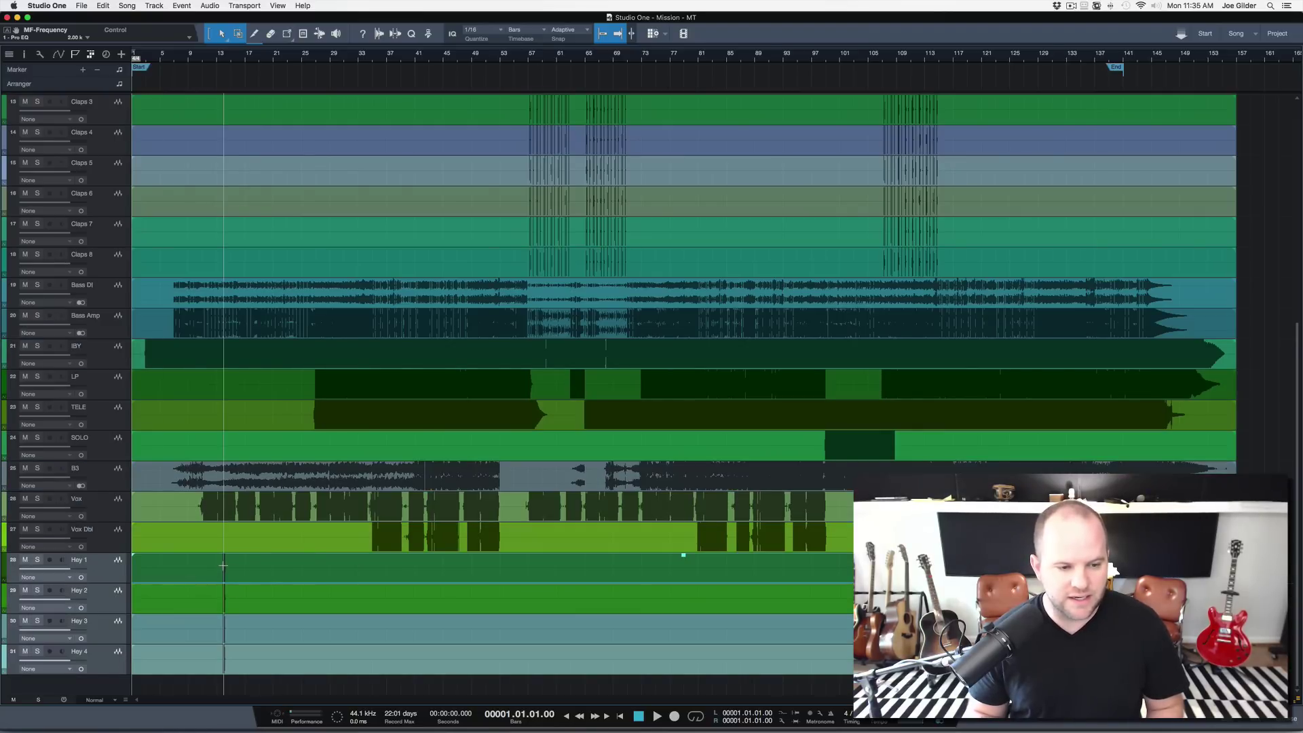
{"action": "scroll", "coordinate": [195, 495], "scroll_direction": "down", "scroll_amount": 5}
{"action": "scroll", "coordinate": [196, 496], "scroll_direction": "up", "scroll_amount": 5}
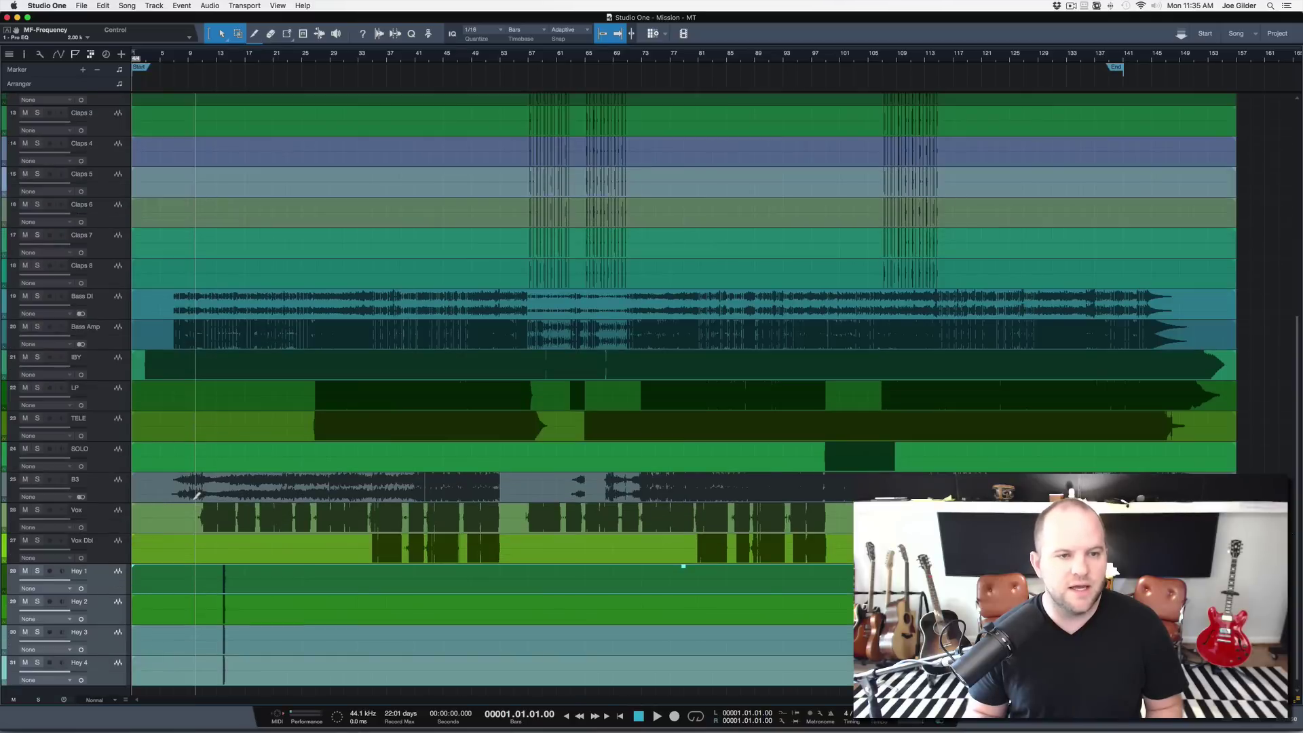
{"action": "scroll", "coordinate": [196, 495], "scroll_direction": "up", "scroll_amount": 10}
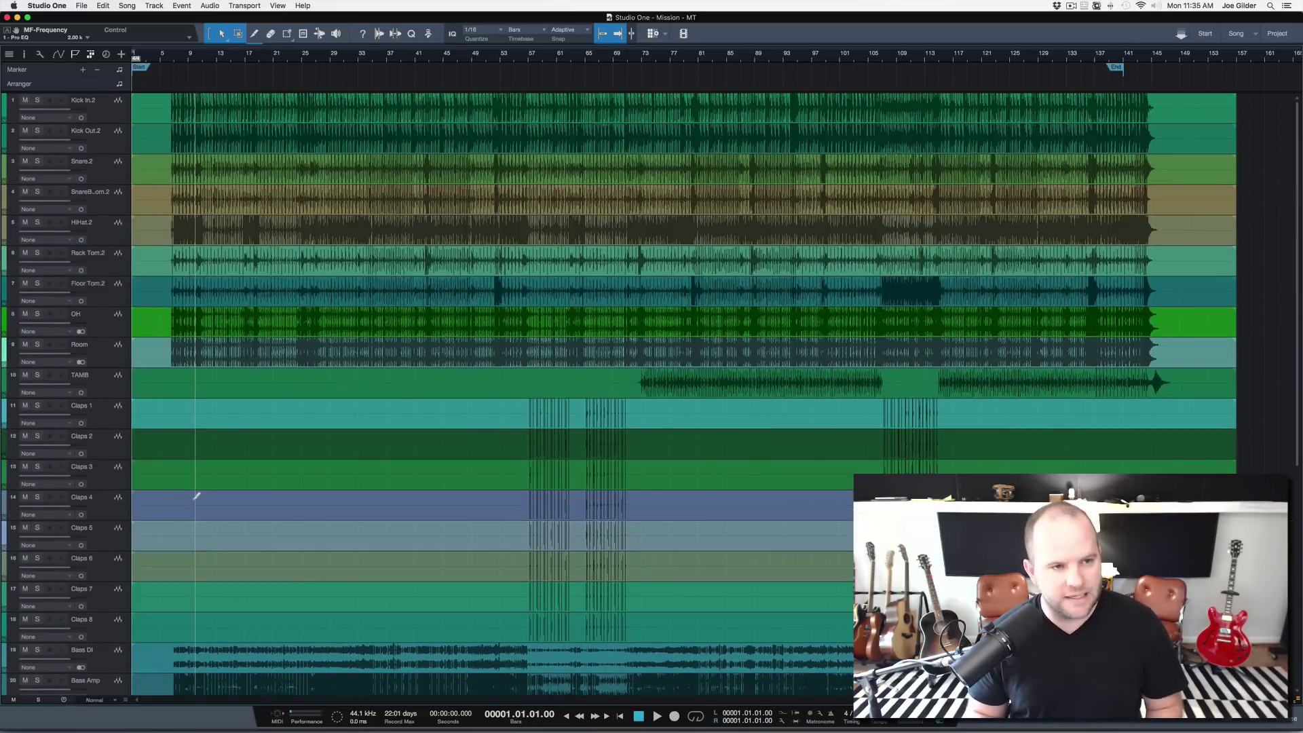
- Color the drum tracks from Kick In.2 through Room blue
{"action": "scroll", "coordinate": [195, 495], "scroll_direction": "down", "scroll_amount": 5}
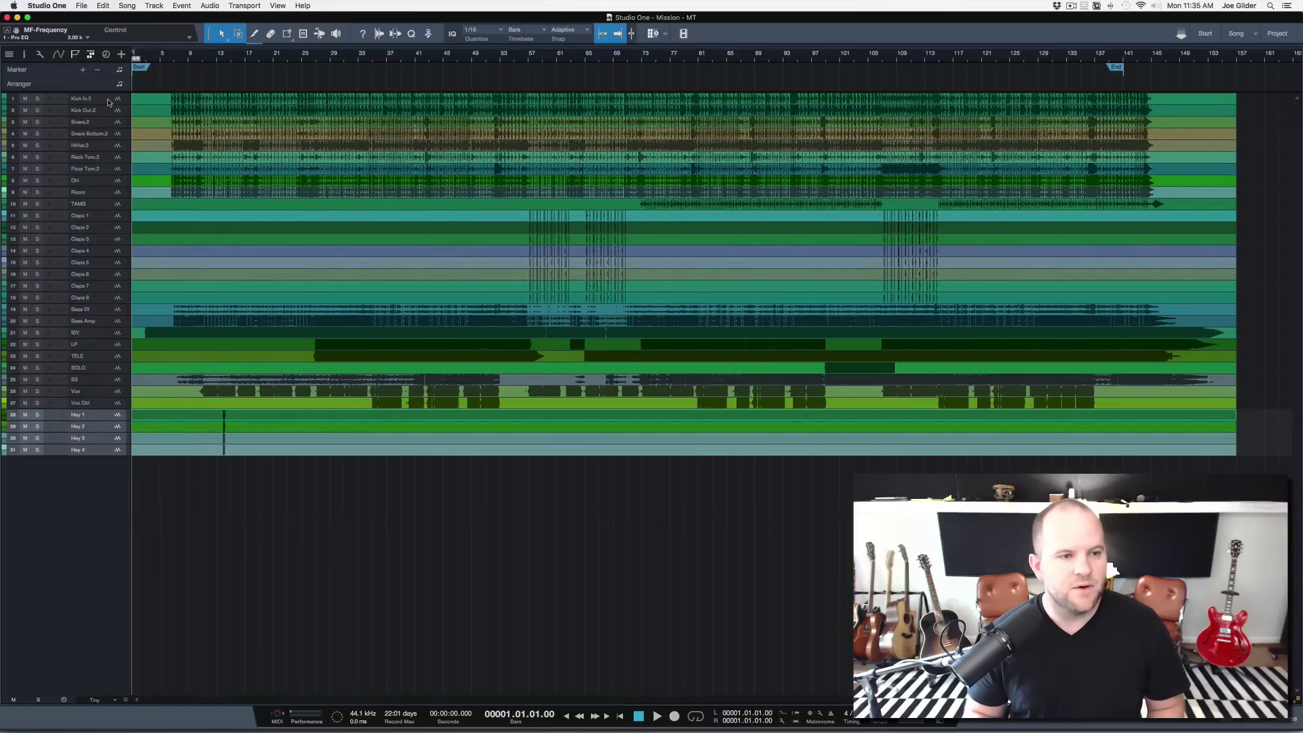
{"action": "left_click", "coordinate": [115, 99]}
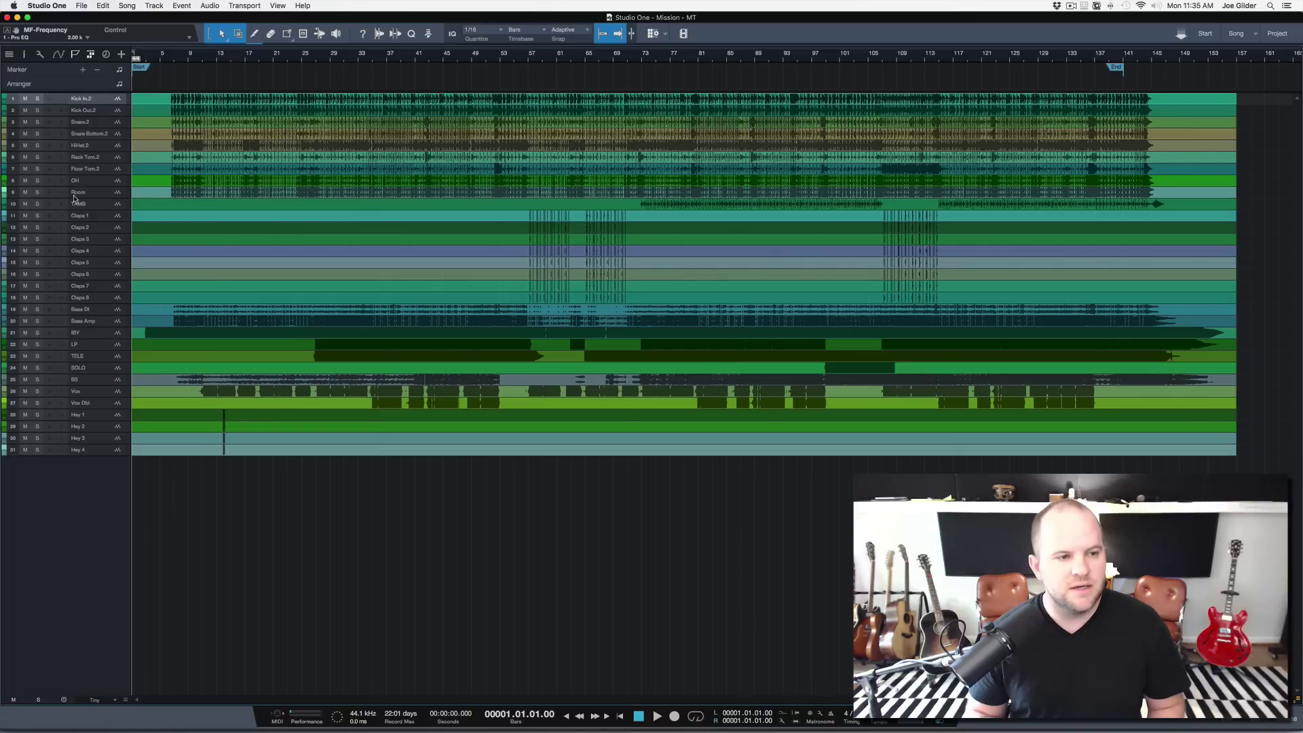
{"action": "left_click", "coordinate": [105, 192], "text": "shift"}
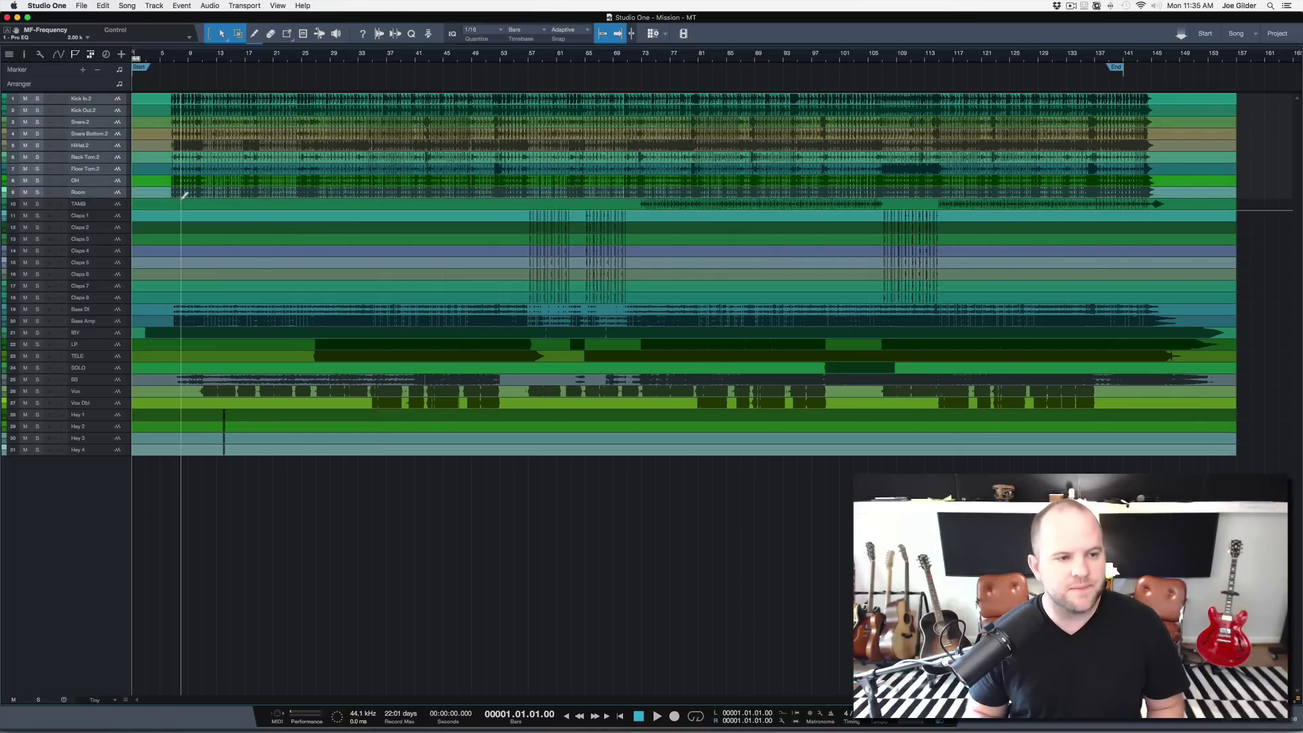
{"action": "scroll", "coordinate": [105, 193], "scroll_direction": "up", "scroll_amount": 5}
{"action": "left_click", "coordinate": [4, 170]}
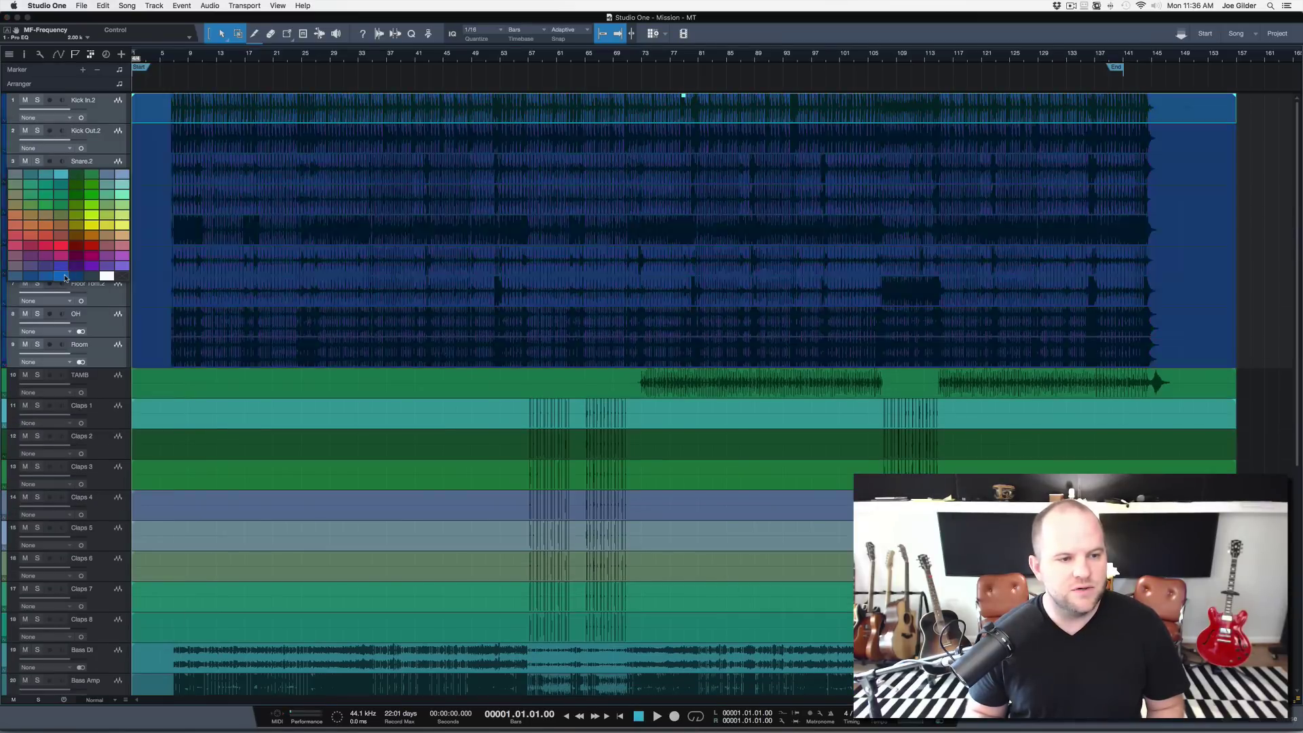
{"action": "left_click", "coordinate": [64, 276]}
- Color the TAMB track and the Claps 1 to Claps 8 tracks teal
{"action": "left_click", "coordinate": [116, 392]}
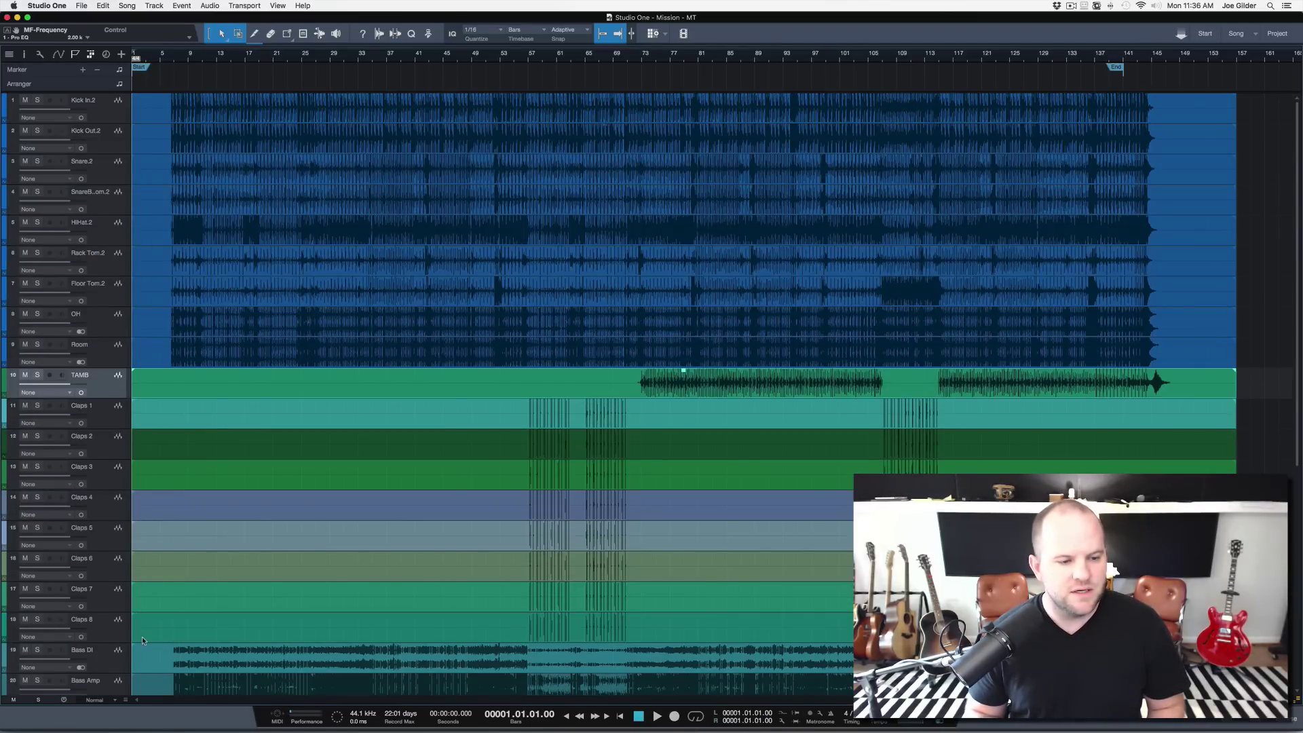
{"action": "left_click", "coordinate": [114, 634], "text": "shift"}
{"action": "left_click", "coordinate": [7, 598]}
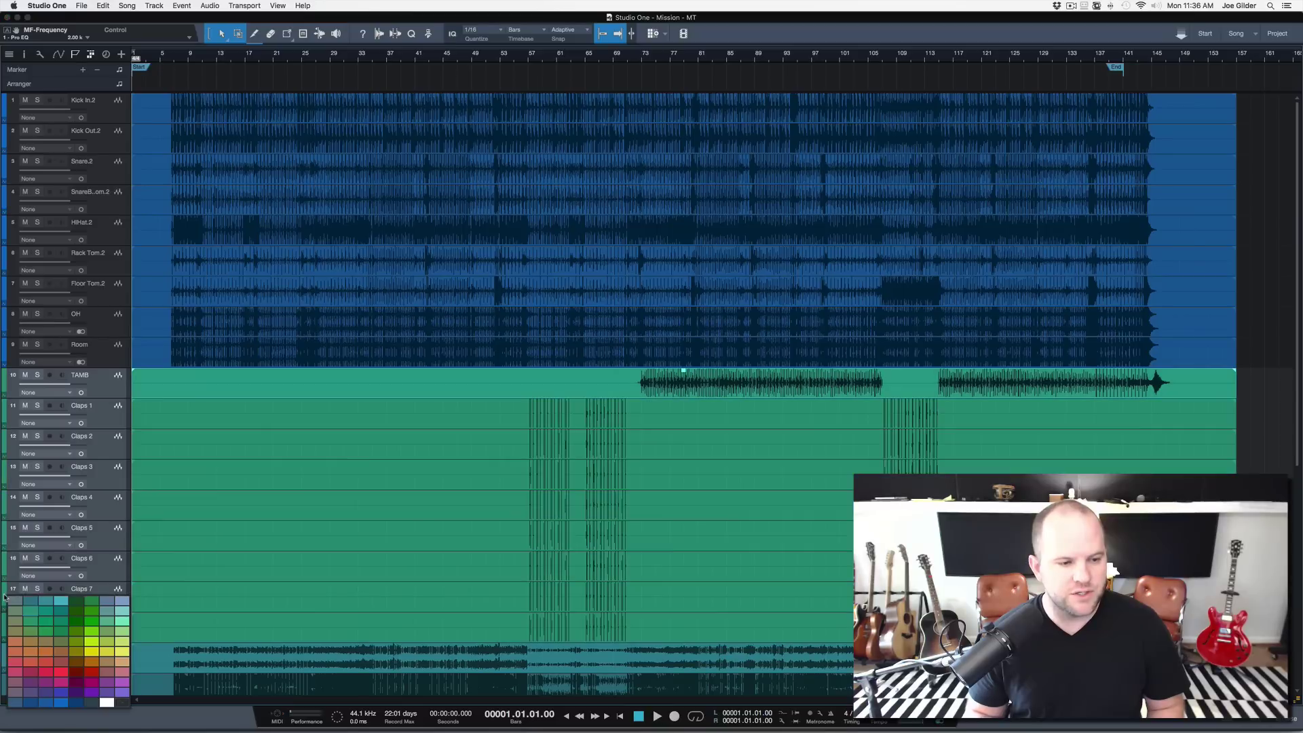
{"action": "left_click", "coordinate": [124, 600]}
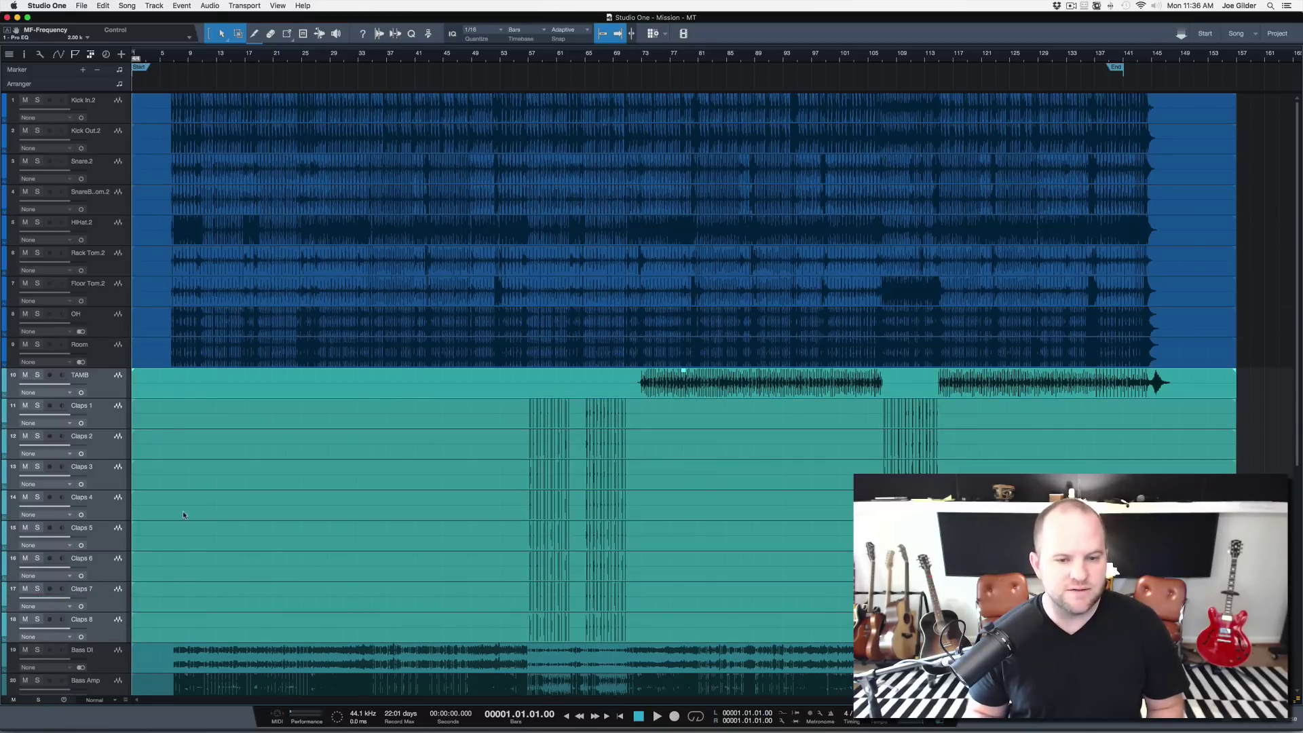
{"action": "left_click", "coordinate": [184, 515]}
- Color the Bass DI and Bass Amp tracks dark red
{"action": "scroll", "coordinate": [183, 515], "scroll_direction": "down", "scroll_amount": 1}
{"action": "scroll", "coordinate": [183, 515], "scroll_direction": "down", "scroll_amount": 10}
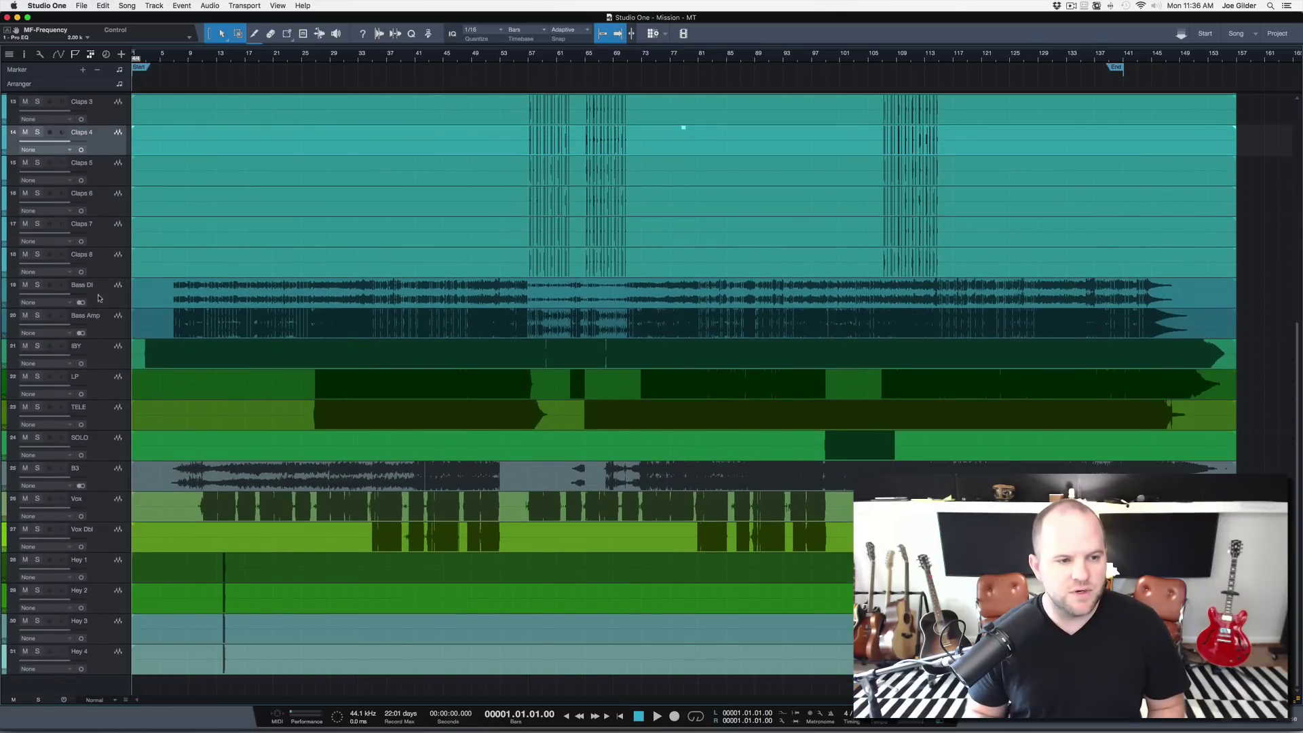
{"action": "left_click", "coordinate": [99, 298]}
{"action": "left_click", "coordinate": [6, 287]}
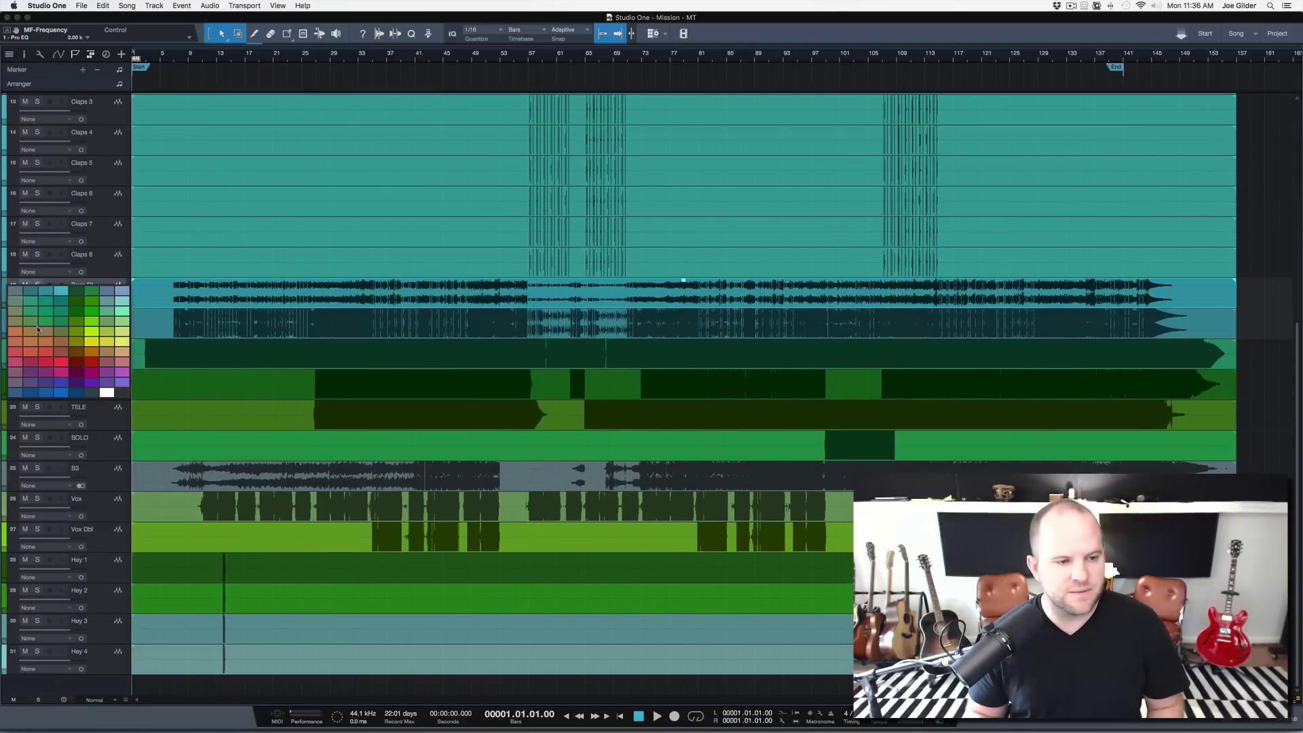
{"action": "left_click", "coordinate": [81, 360]}
- Color the four guitar tracks from IBY through SOLO green
{"action": "left_click", "coordinate": [106, 360]}
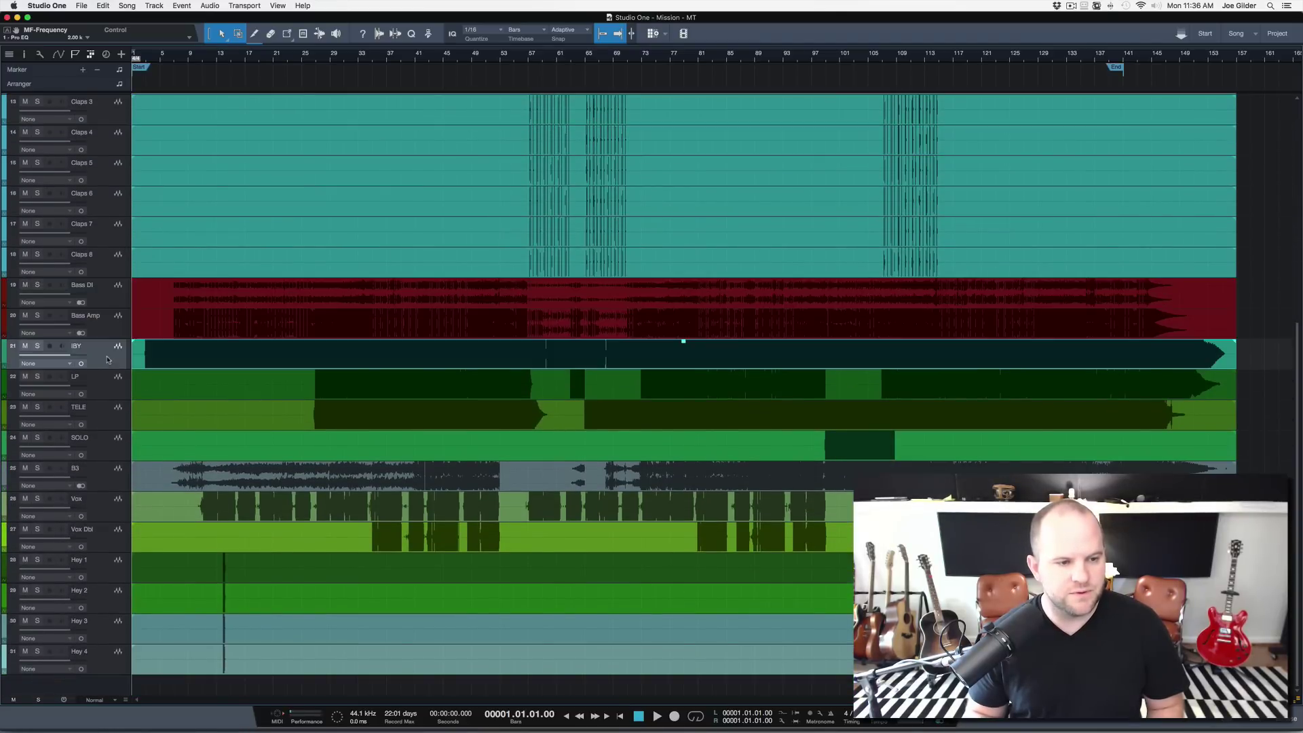
{"action": "left_click", "coordinate": [117, 452], "text": "shift"}
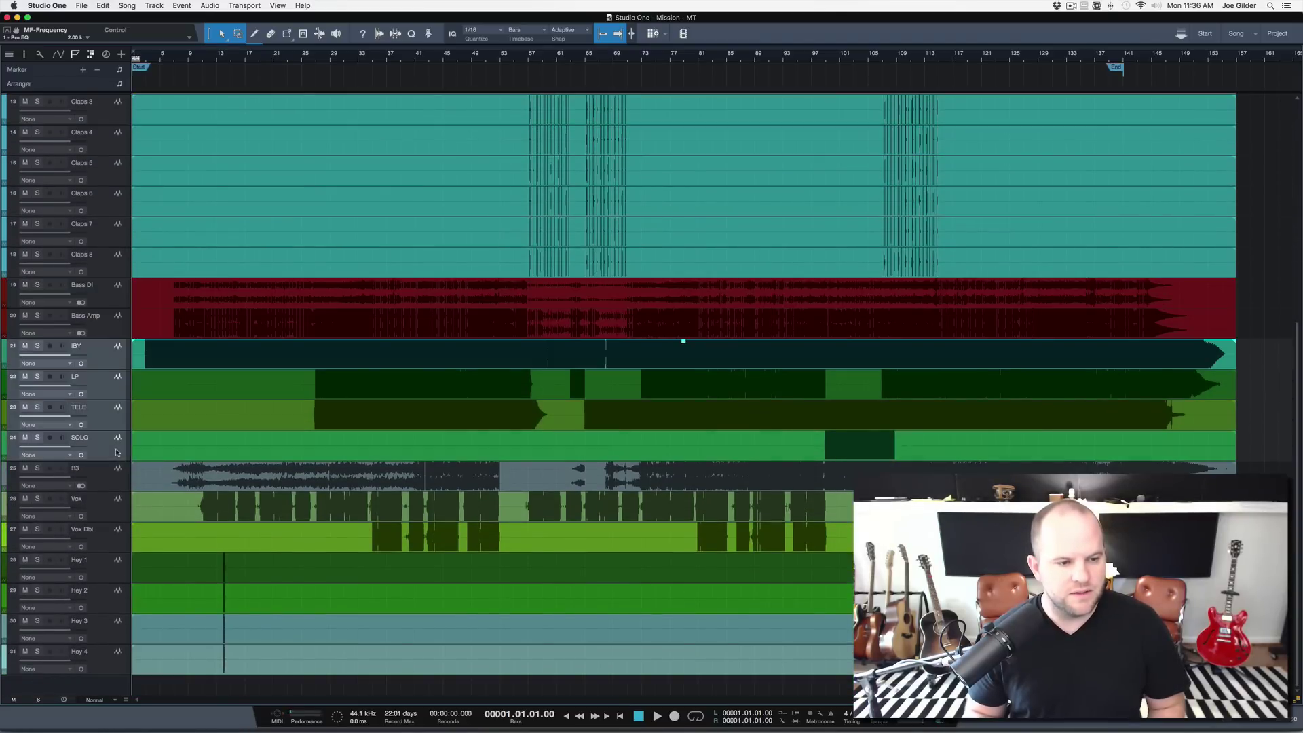
{"action": "left_click", "coordinate": [5, 380]}
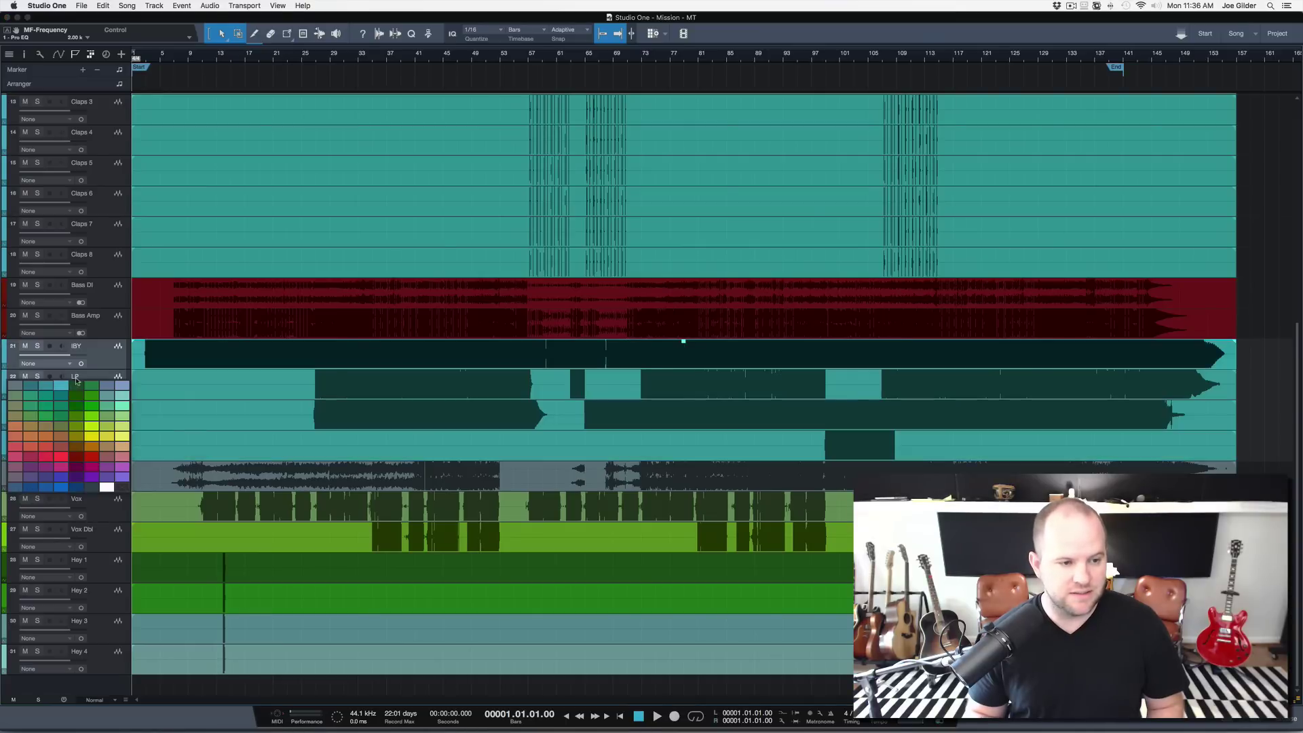
{"action": "left_click", "coordinate": [76, 469]}
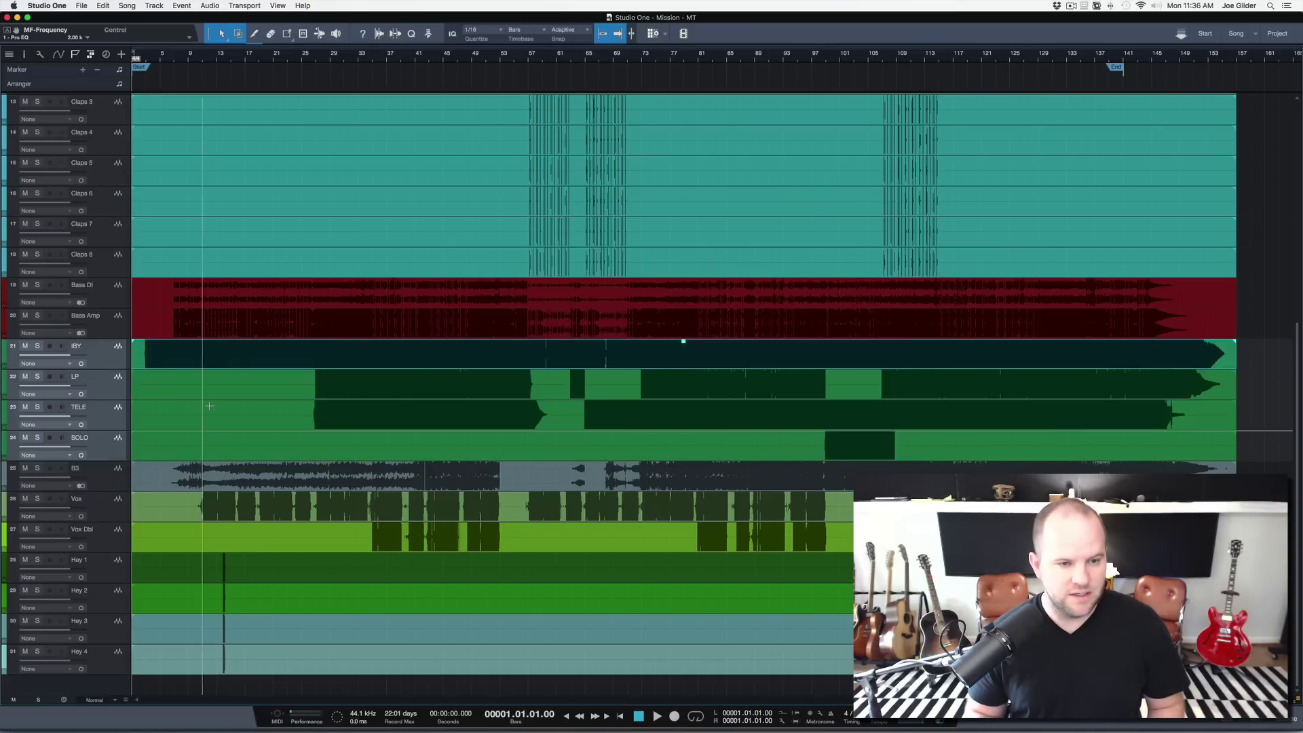
- Color the B3 track orange-red and the Vox and Vox Dbl tracks yellow
{"action": "left_click", "coordinate": [112, 481]}
{"action": "left_click", "coordinate": [5, 476]}
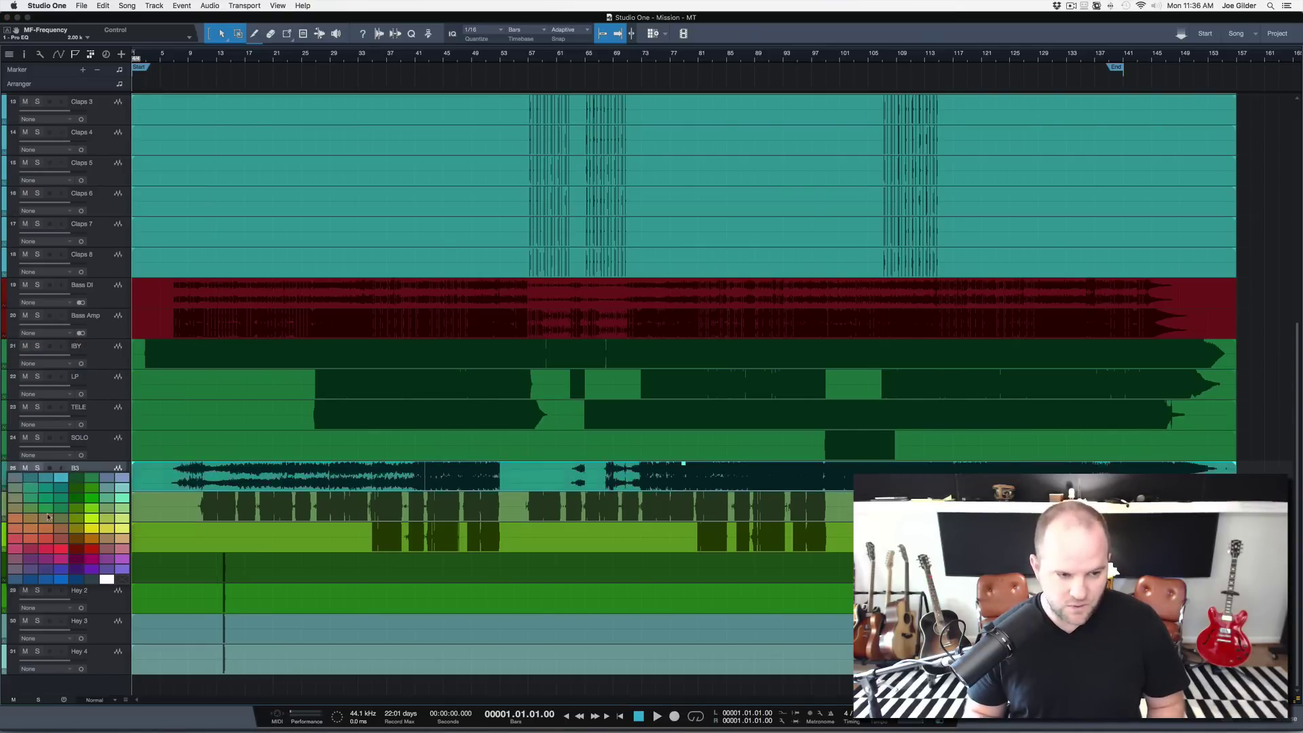
{"action": "left_click", "coordinate": [50, 541]}
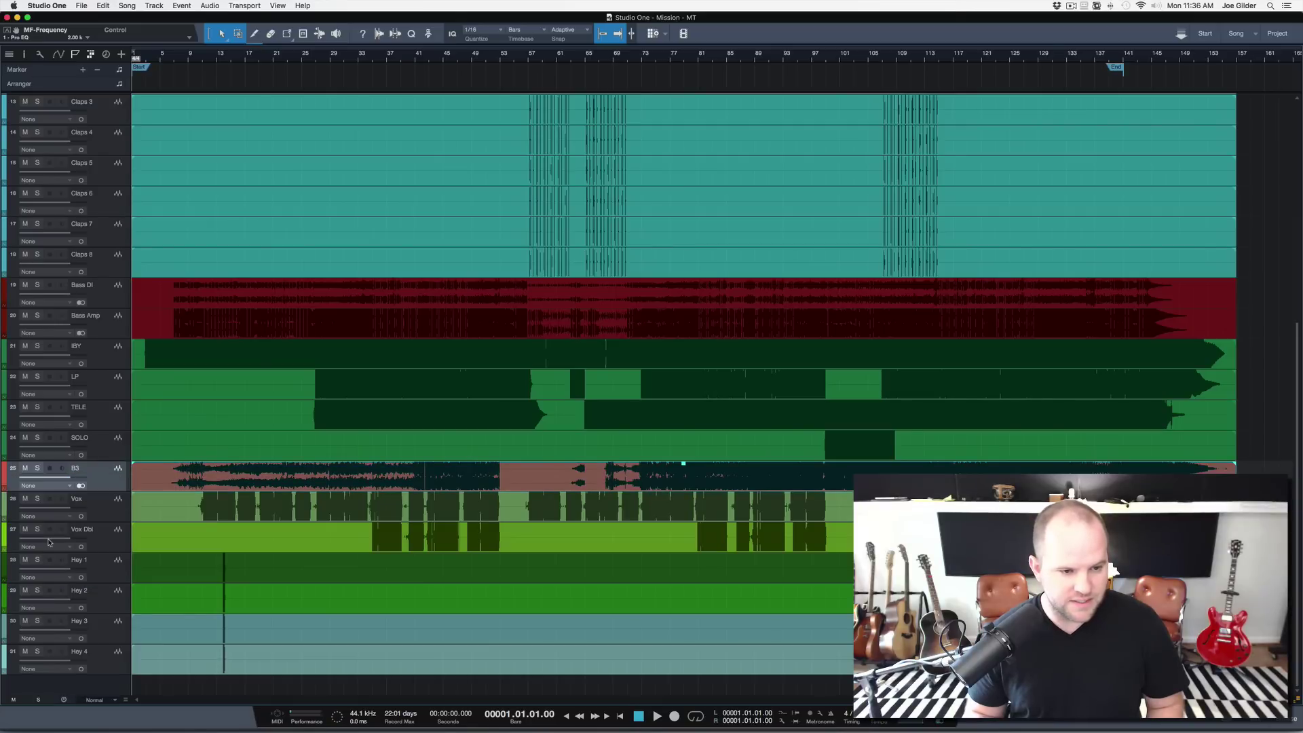
{"action": "left_click", "coordinate": [113, 508]}
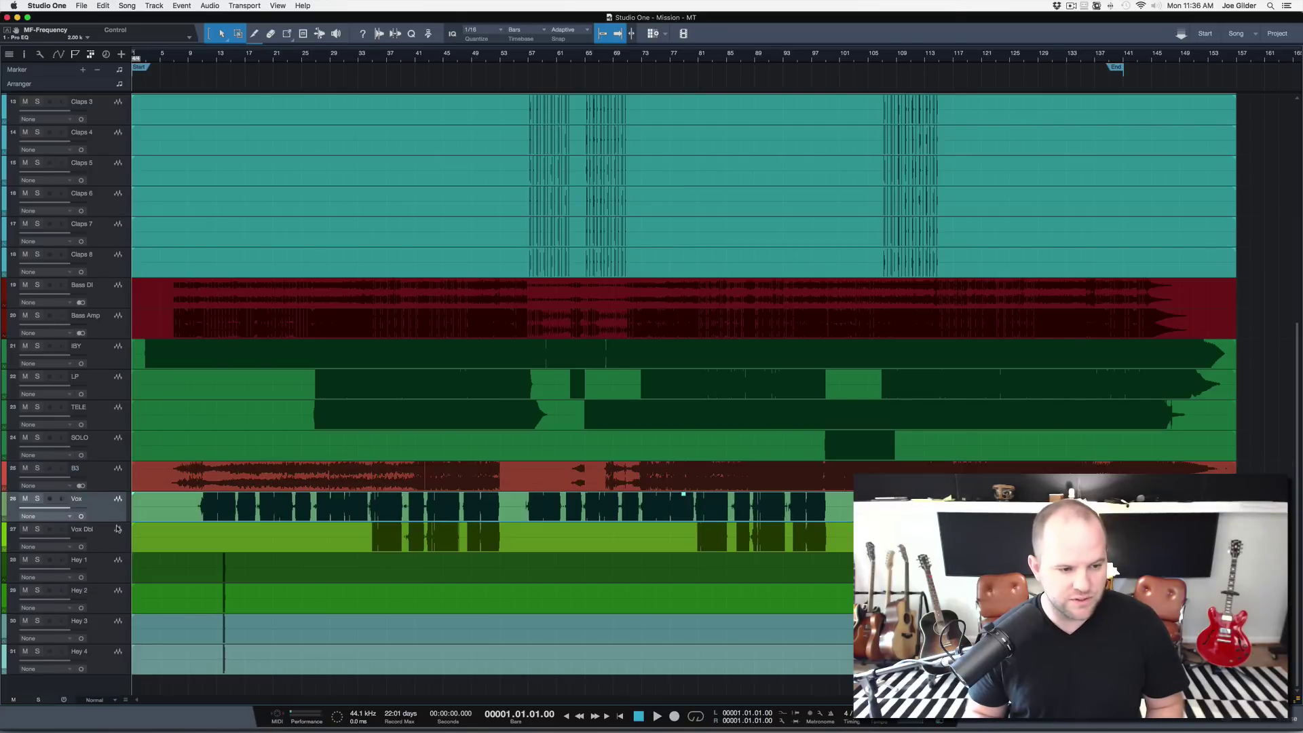
{"action": "left_click", "coordinate": [5, 507]}
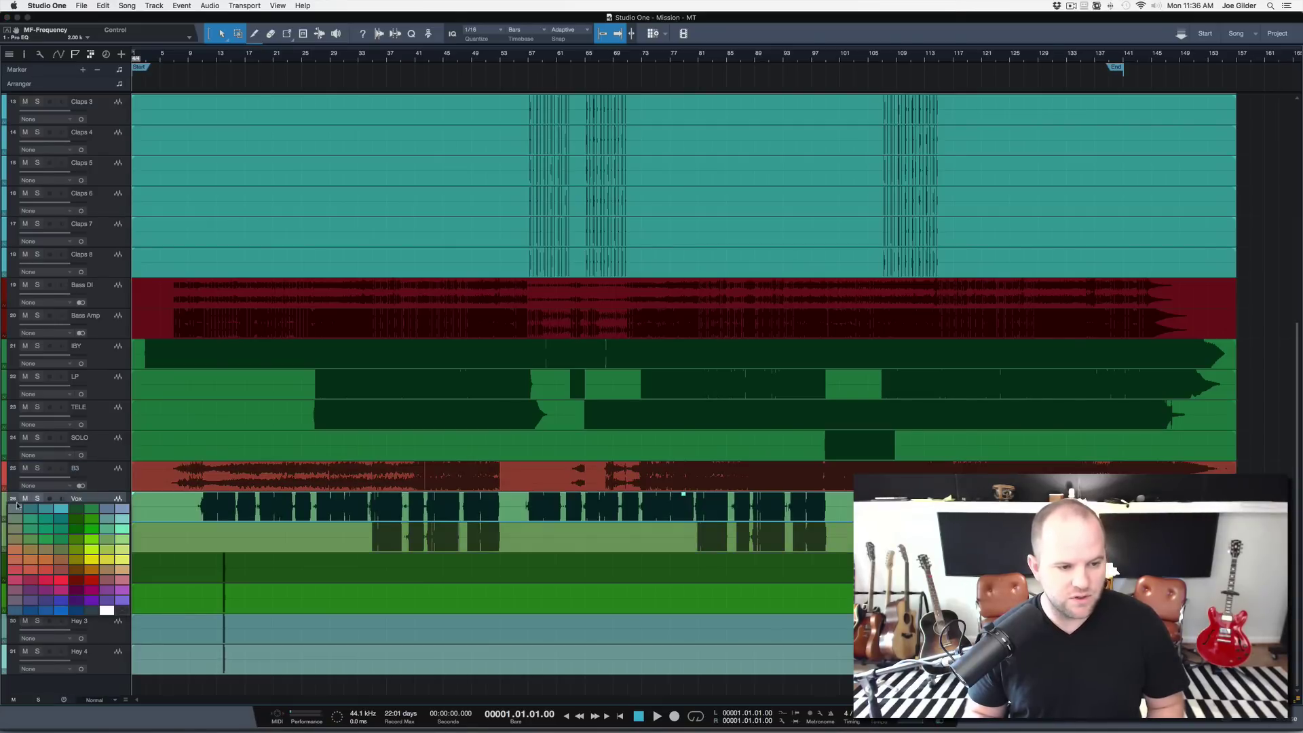
{"action": "left_click", "coordinate": [92, 559]}
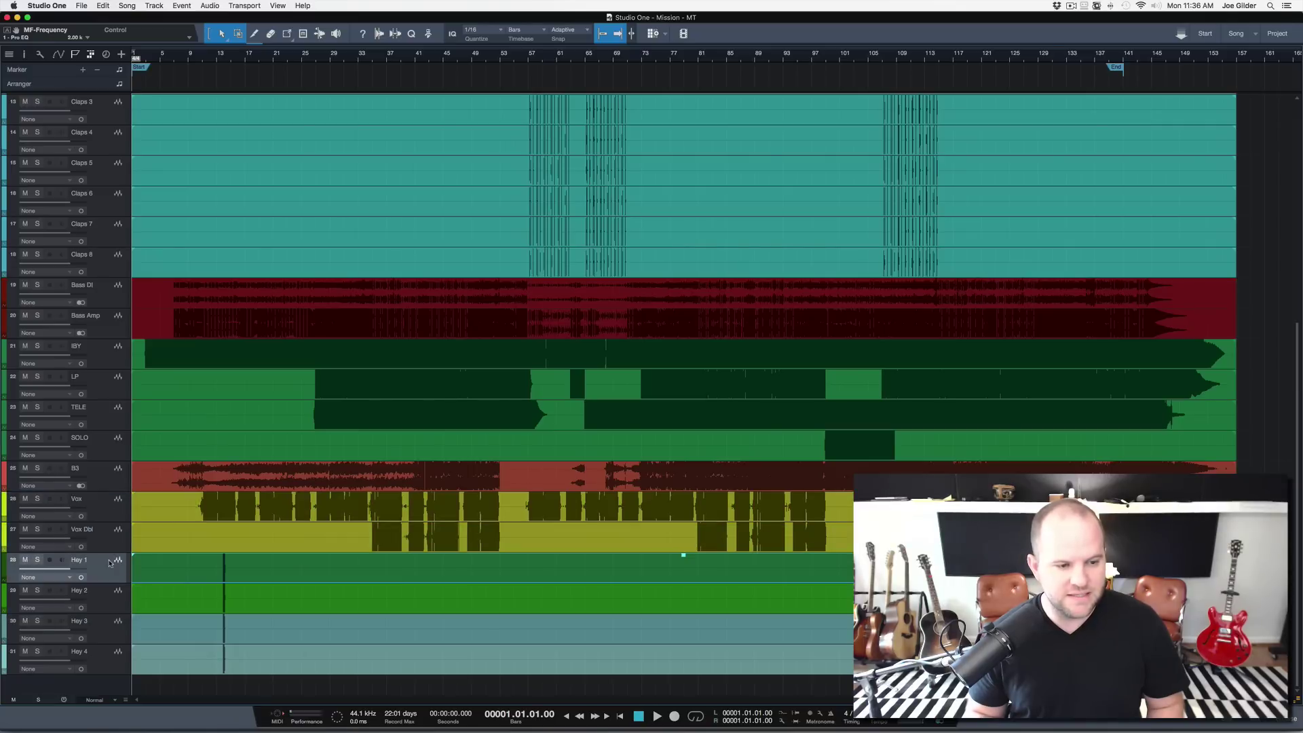
- Color the Hey 1 to Hey 4 tracks purple and save the song
{"action": "left_click", "coordinate": [123, 663], "text": "shift"}
{"action": "left_click", "coordinate": [3, 561]}
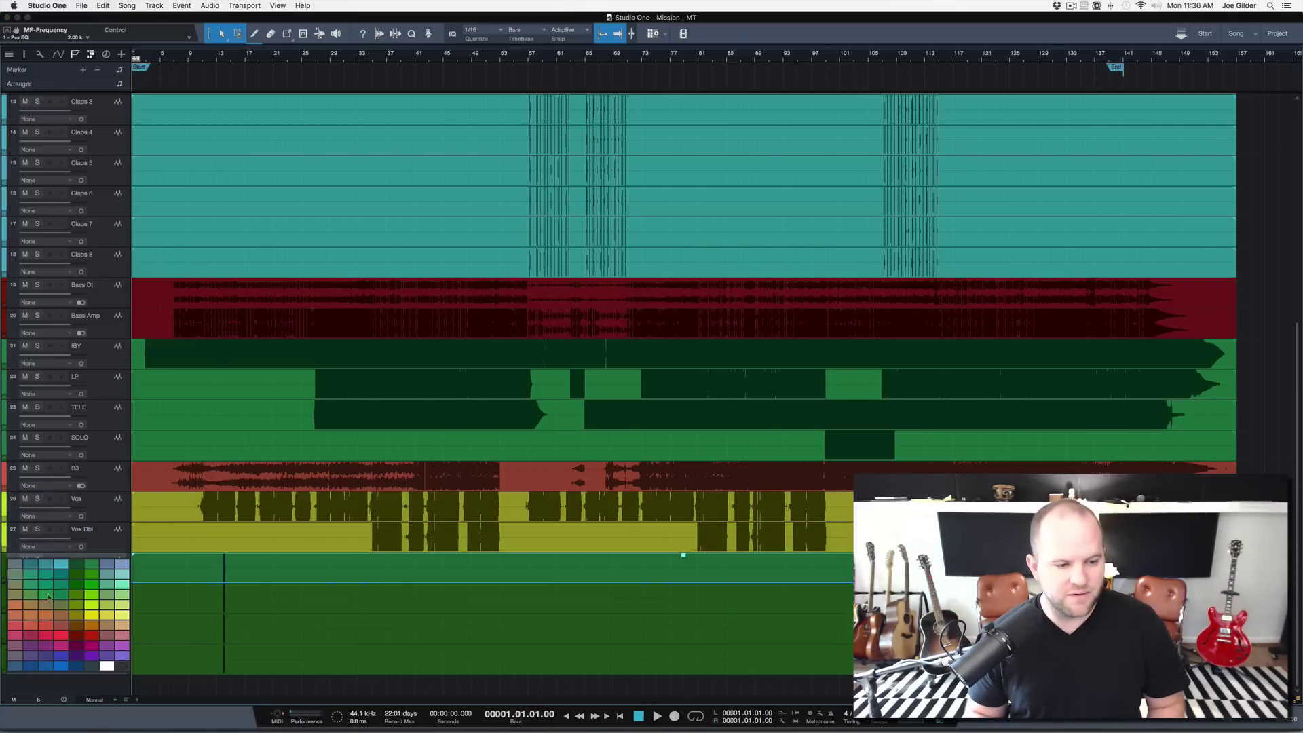
{"action": "left_click", "coordinate": [101, 611]}
{"action": "scroll", "coordinate": [273, 515], "scroll_direction": "down", "scroll_amount": 3}
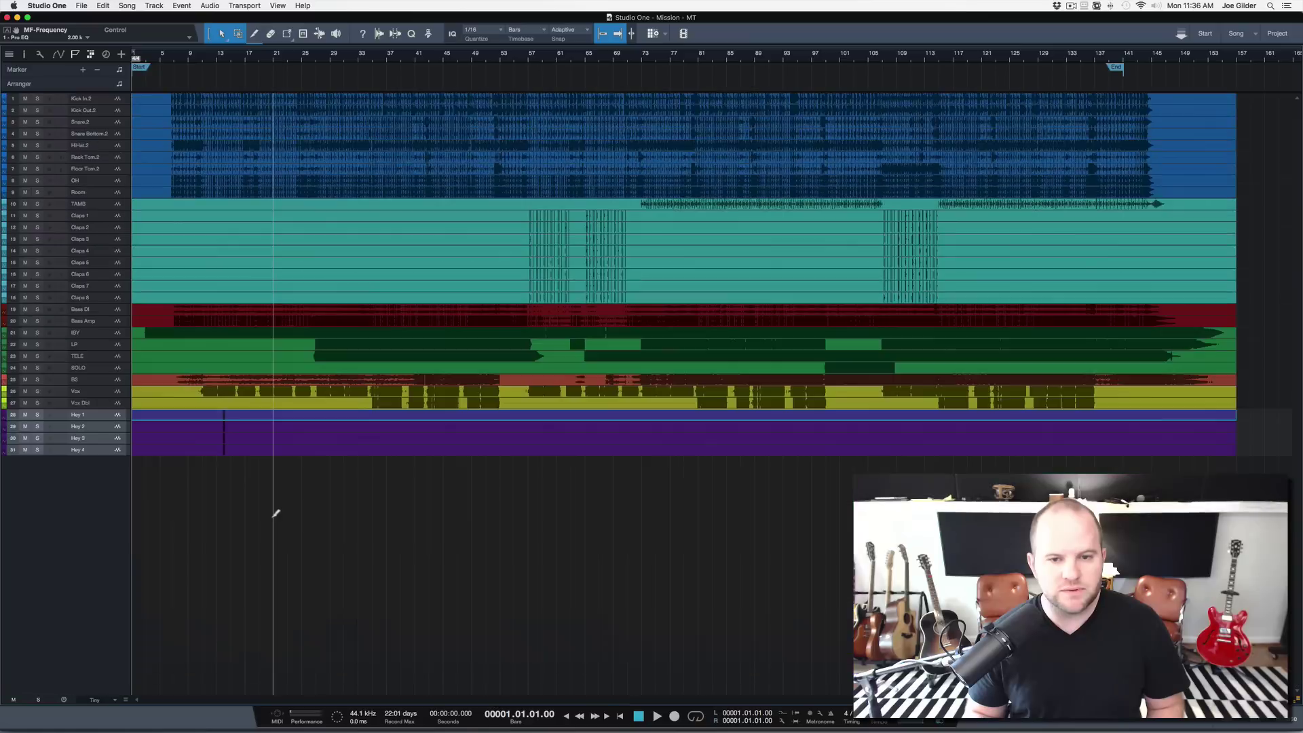
{"action": "key", "text": "super+s"}
- Reapply a light teal color to the TAMB and Claps tracks and save the song again
{"action": "scroll", "coordinate": [279, 417], "scroll_direction": "up", "scroll_amount": 3}
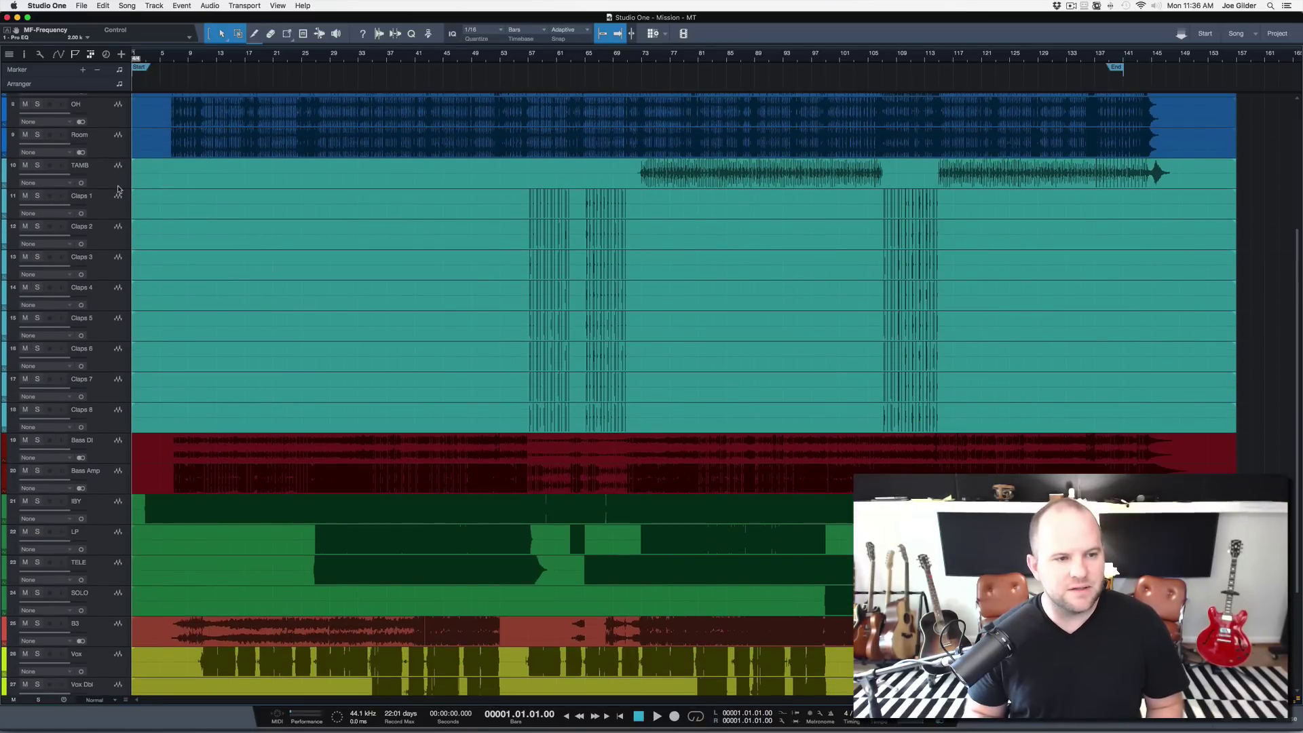
{"action": "left_click", "coordinate": [118, 186]}
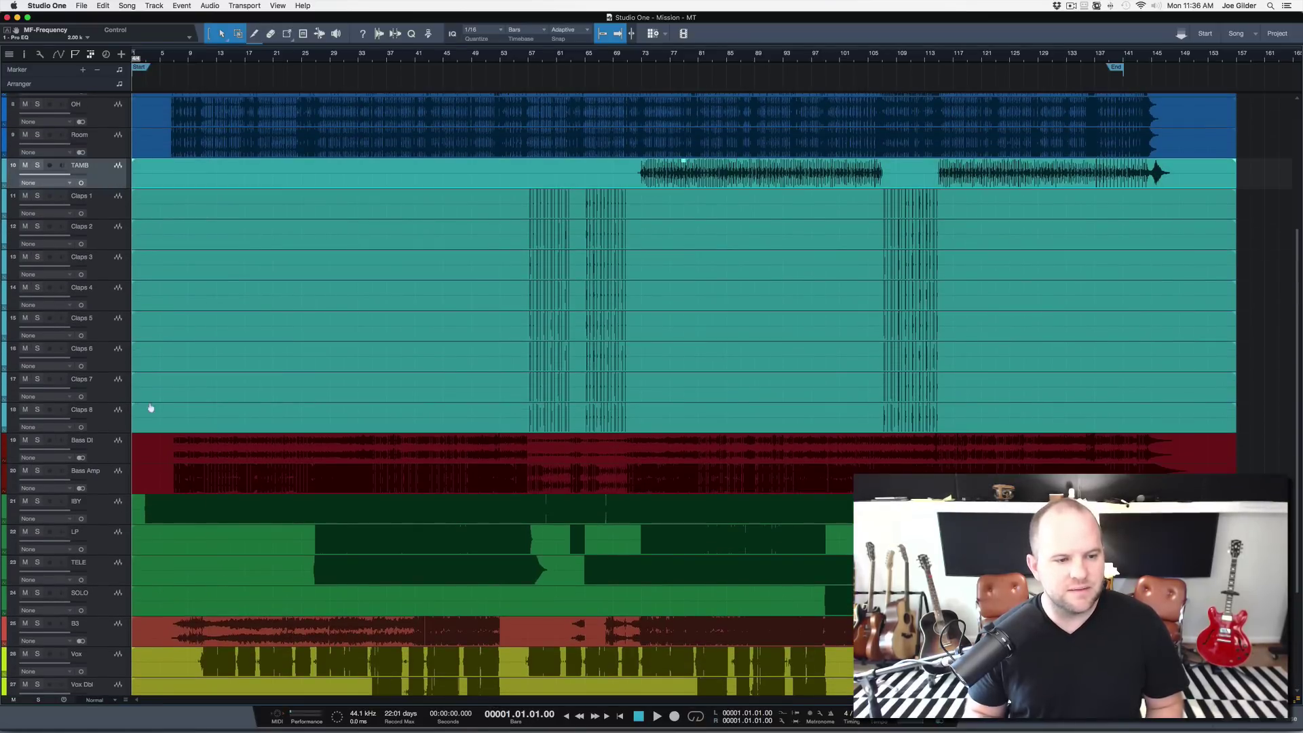
{"action": "left_click", "coordinate": [119, 421], "text": "shift"}
{"action": "left_click", "coordinate": [5, 386]}
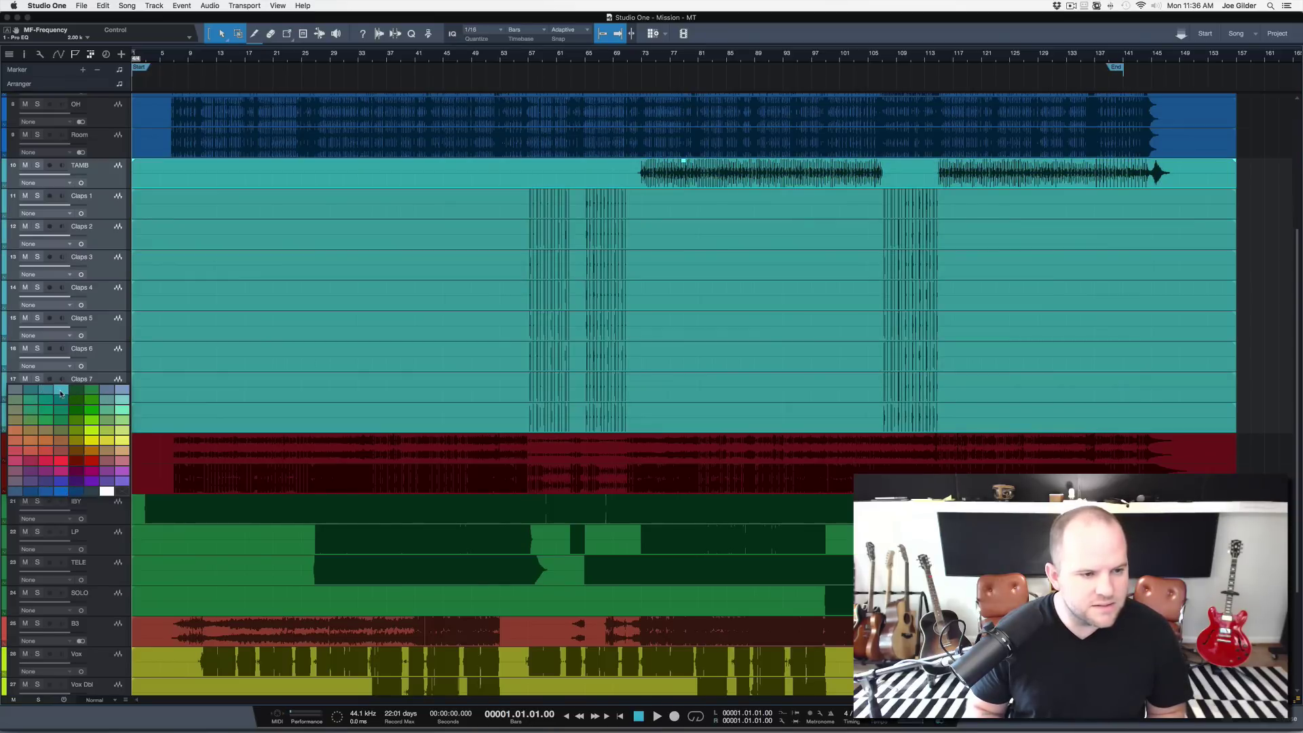
{"action": "left_click", "coordinate": [60, 393]}
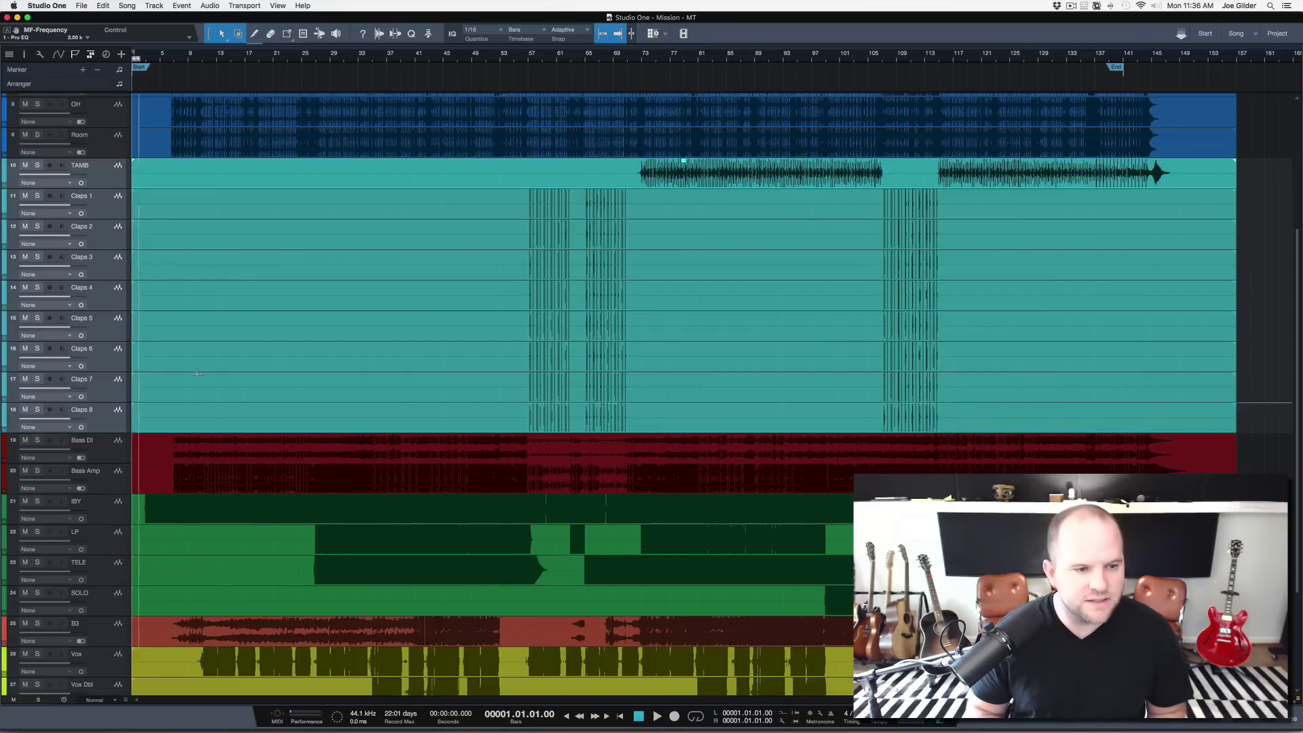
{"action": "scroll", "coordinate": [201, 378], "scroll_direction": "down", "scroll_amount": 4}
{"action": "key", "text": "super+s"}
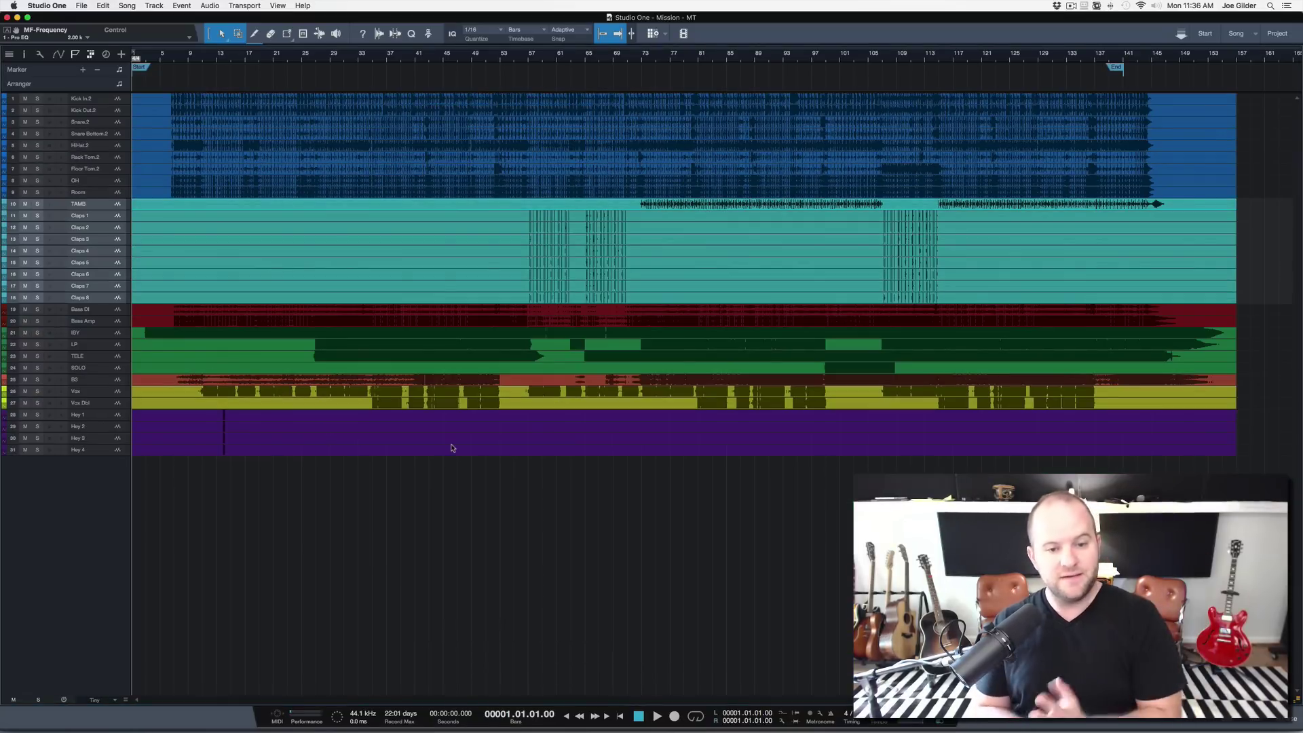
- Move the song's End marker to about bar 155, past the last audio on the guitar tracks
{"action": "scroll", "coordinate": [459, 427], "scroll_direction": "up", "scroll_amount": 1}
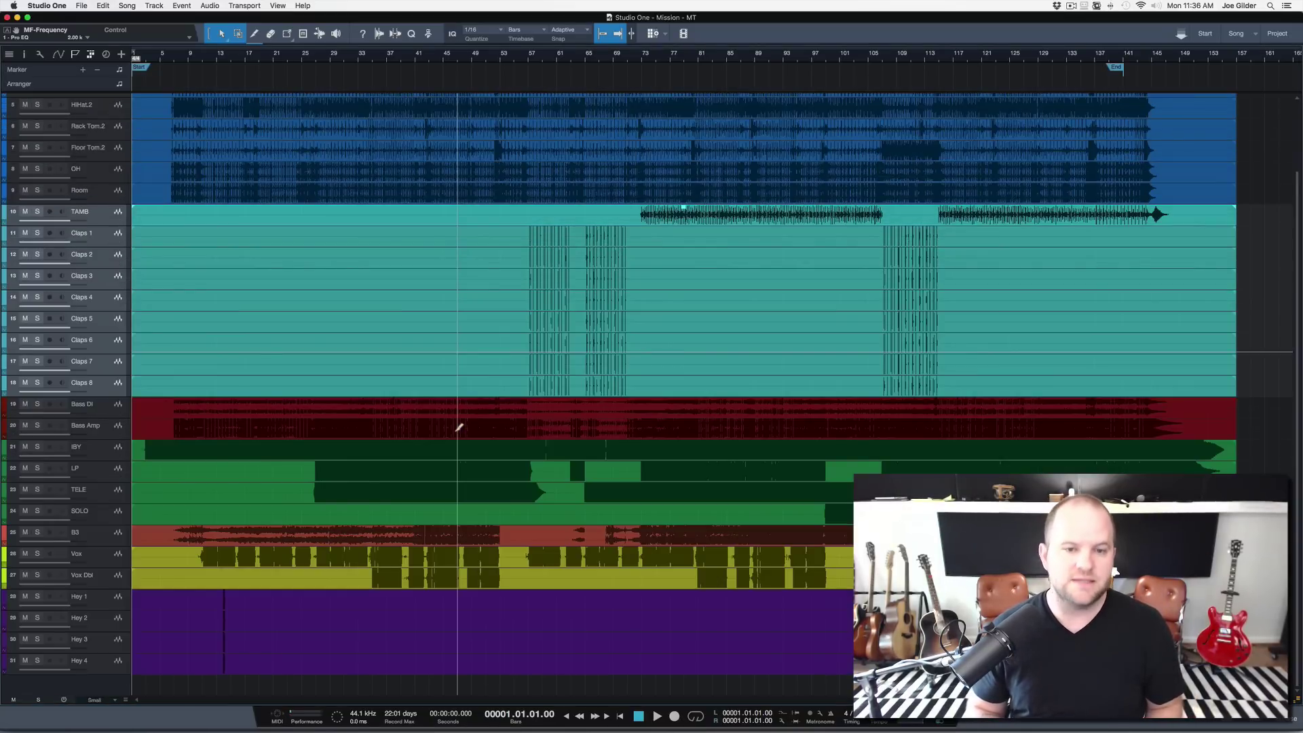
{"action": "scroll", "coordinate": [459, 427], "scroll_direction": "down", "scroll_amount": 1}
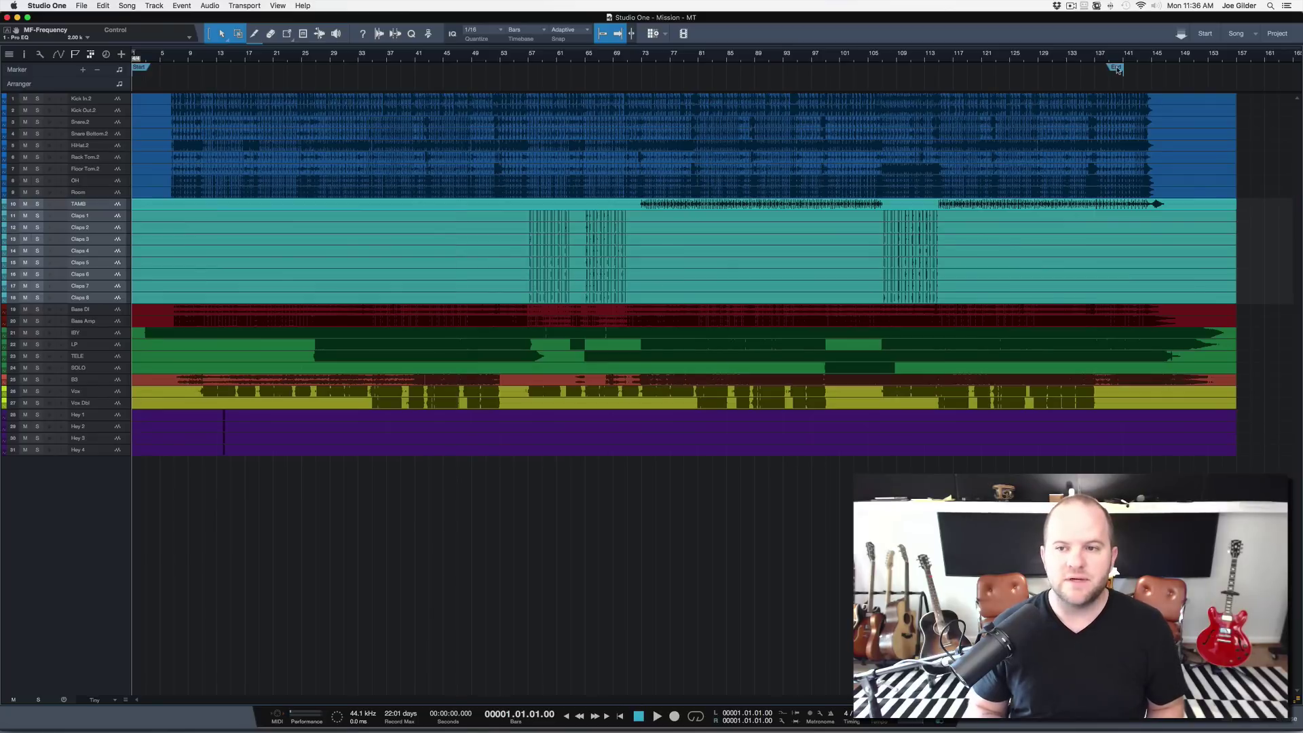
{"action": "left_click_drag", "start_coordinate": [1118, 70], "coordinate": [1222, 70]}
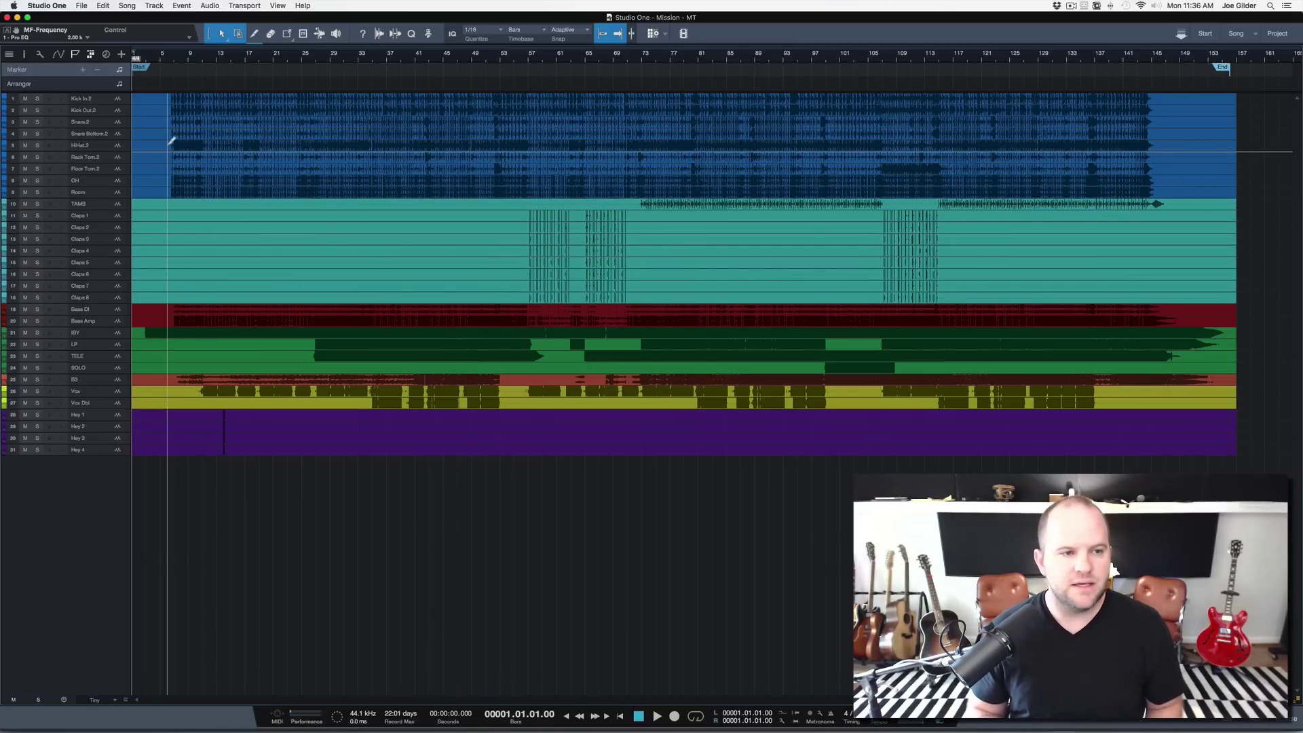
- Show the mixer and move the DRUMS bus between the Claps 8 and Bass DI channels
{"action": "key", "text": "F3"}
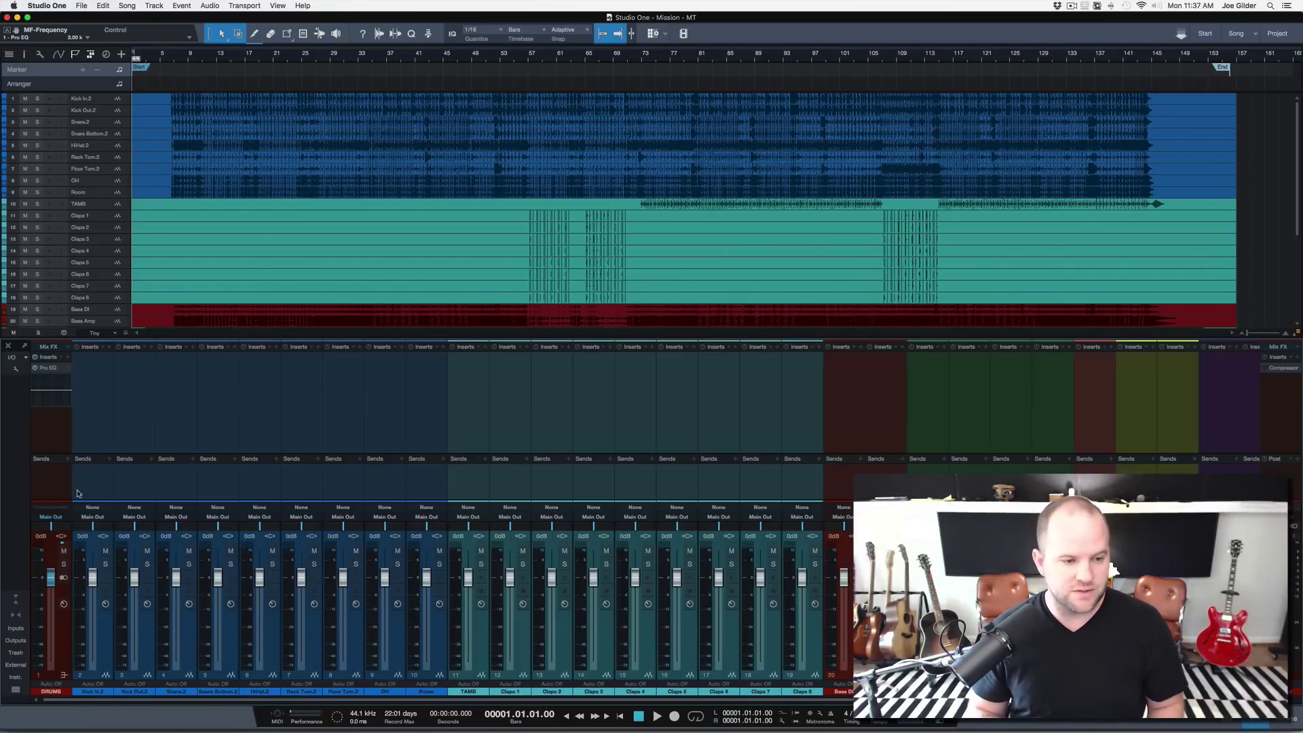
{"action": "scroll", "coordinate": [100, 495], "scroll_direction": "right", "scroll_amount": 10}
{"action": "scroll", "coordinate": [100, 495], "scroll_direction": "right", "scroll_amount": 2}
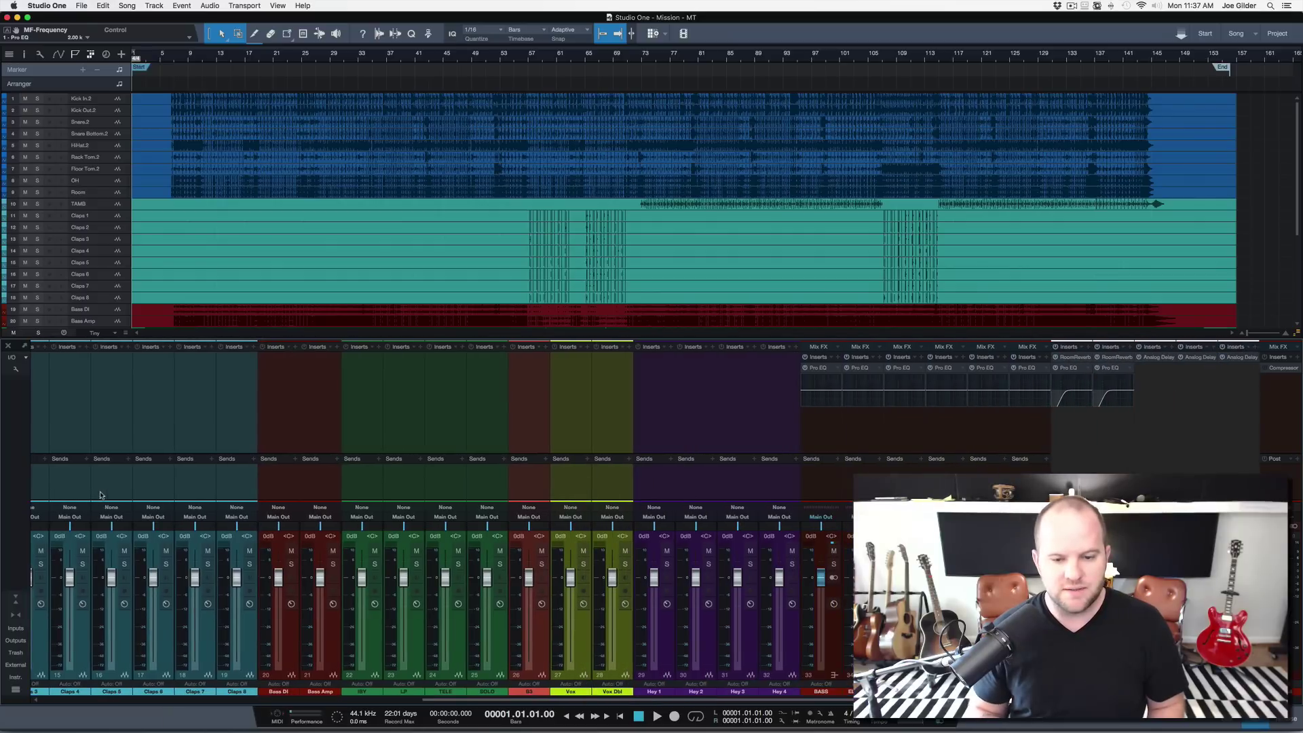
{"action": "scroll", "coordinate": [234, 489], "scroll_direction": "left", "scroll_amount": 12}
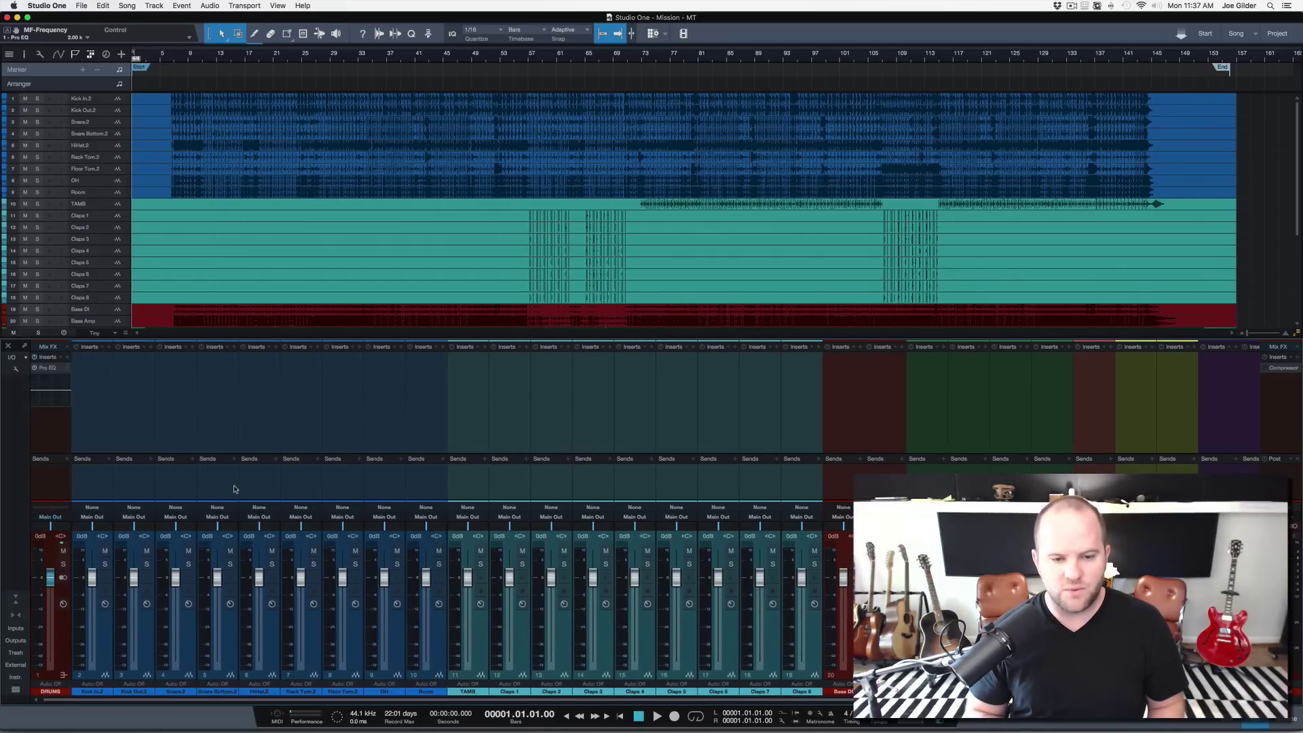
{"action": "left_click", "coordinate": [55, 489]}
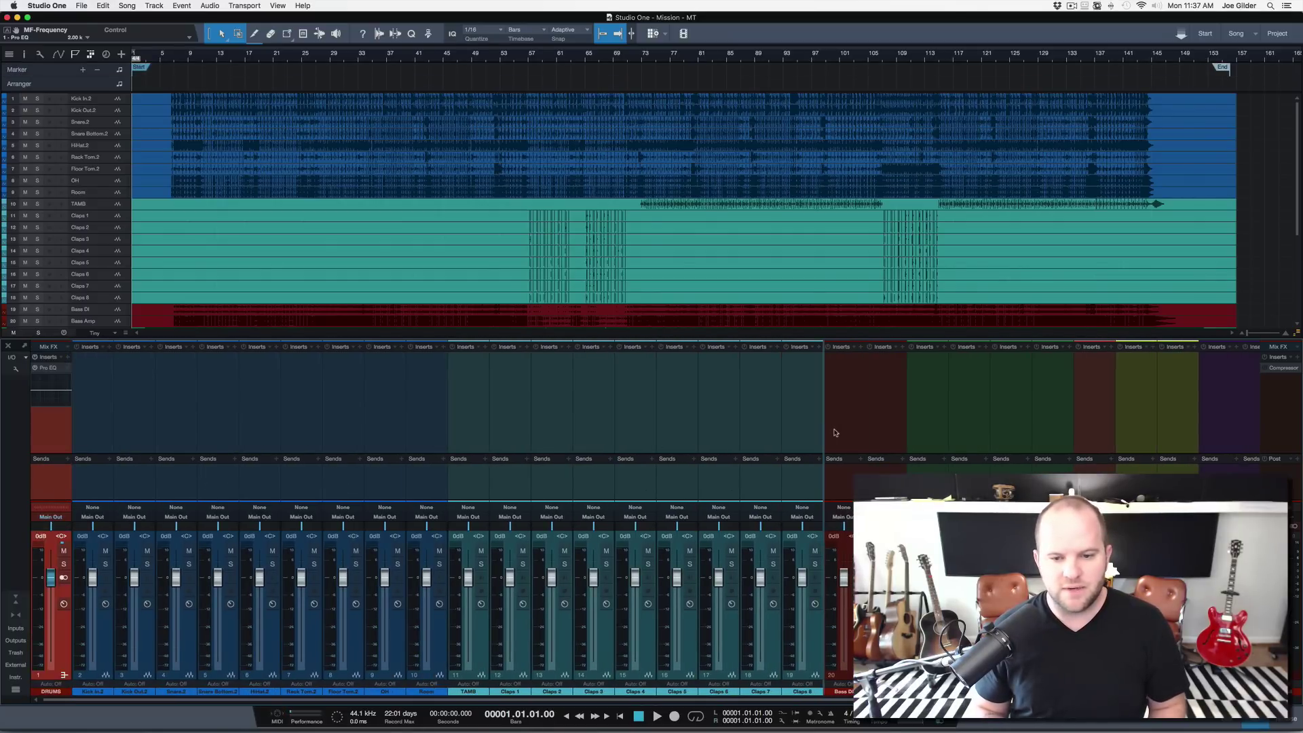
{"action": "left_click_drag", "start_coordinate": [835, 433], "coordinate": [837, 438]}
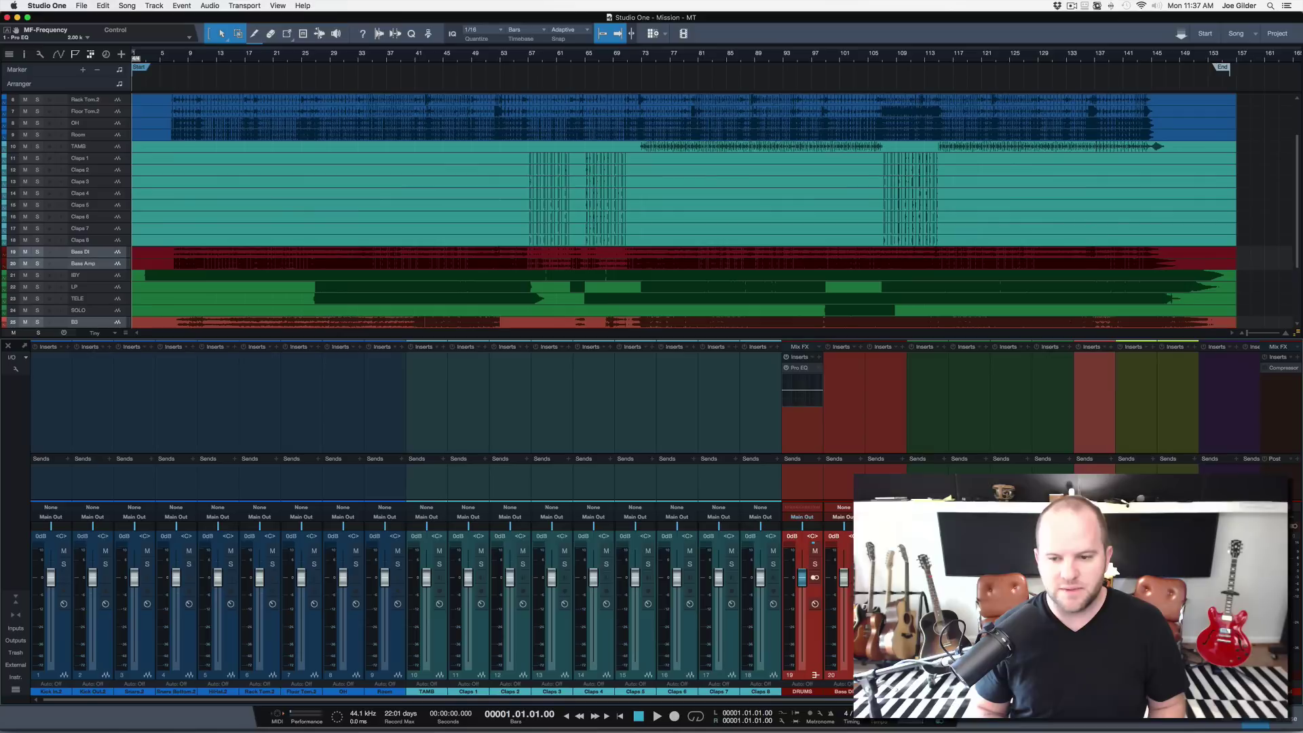
- Move the DRUMS bus together with the Bass DI and Bass Amp channels to just after Hey 4, beside the other buses
{"action": "scroll", "coordinate": [880, 473], "scroll_direction": "right", "scroll_amount": 10}
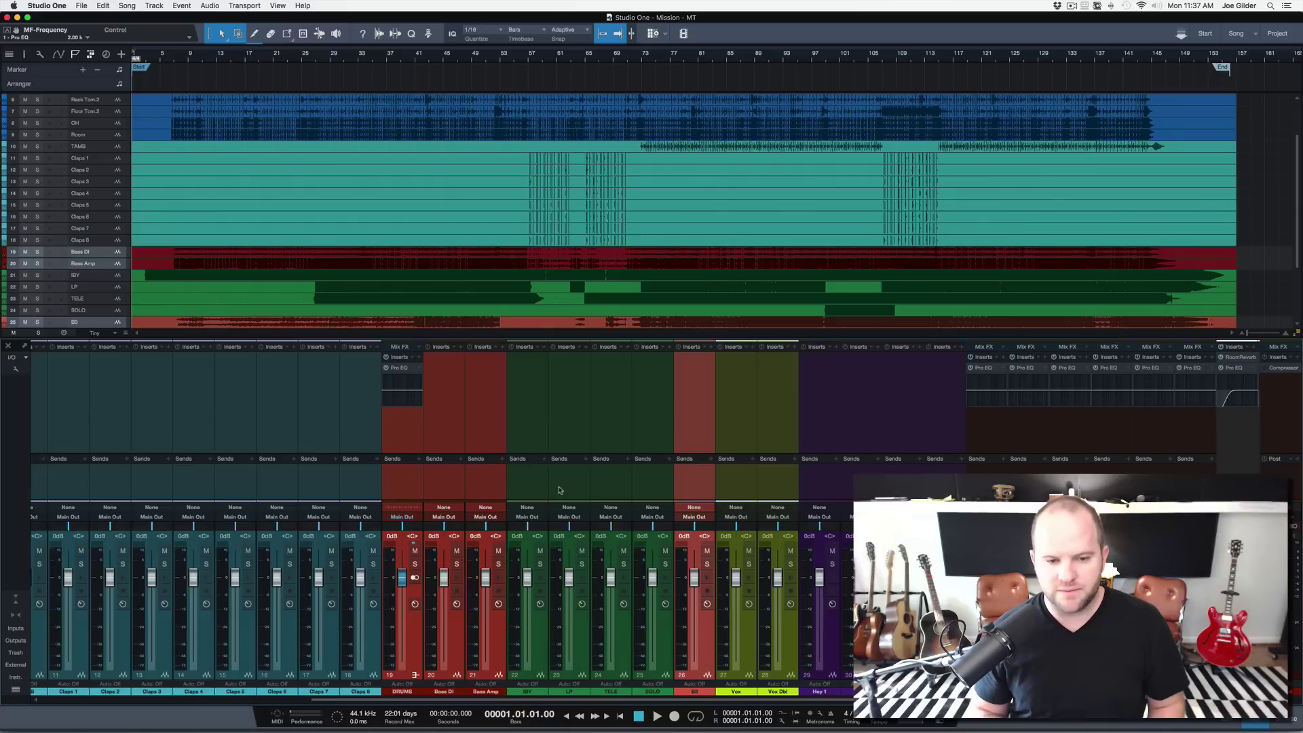
{"action": "left_click", "coordinate": [485, 484]}
{"action": "left_click", "coordinate": [449, 485], "text": "shift"}
{"action": "left_click", "coordinate": [410, 487], "text": "shift"}
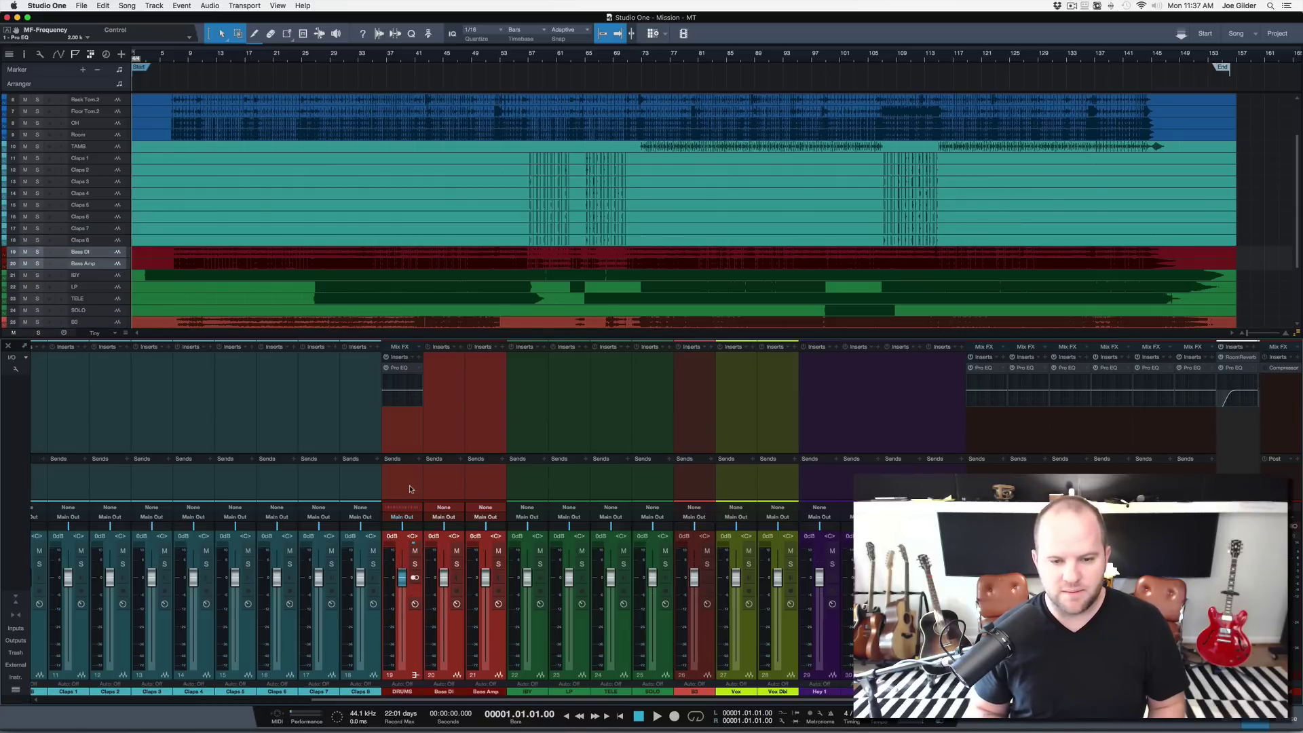
{"action": "left_click_drag", "start_coordinate": [410, 488], "coordinate": [953, 453]}
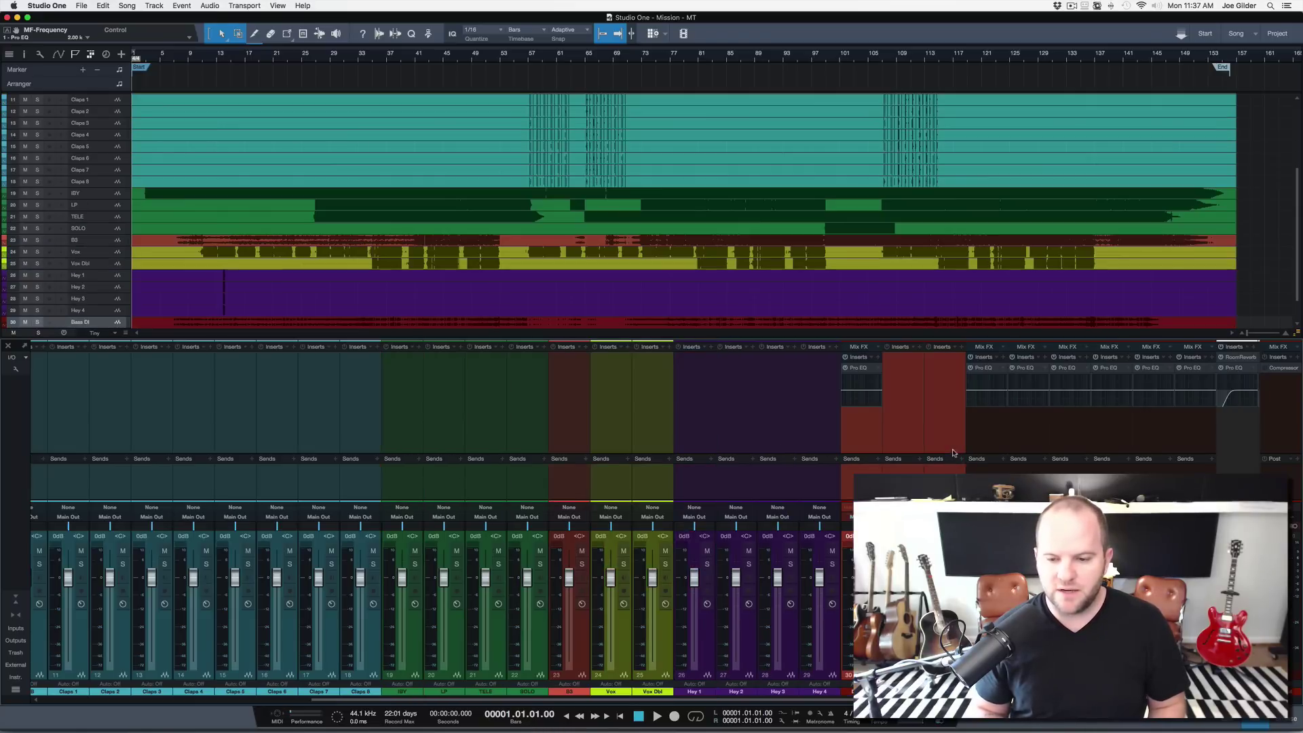
- Move only the Bass DI and Bass Amp channels back between Claps 8 and the first green guitar channel
{"action": "scroll", "coordinate": [645, 434], "scroll_direction": "right", "scroll_amount": 4}
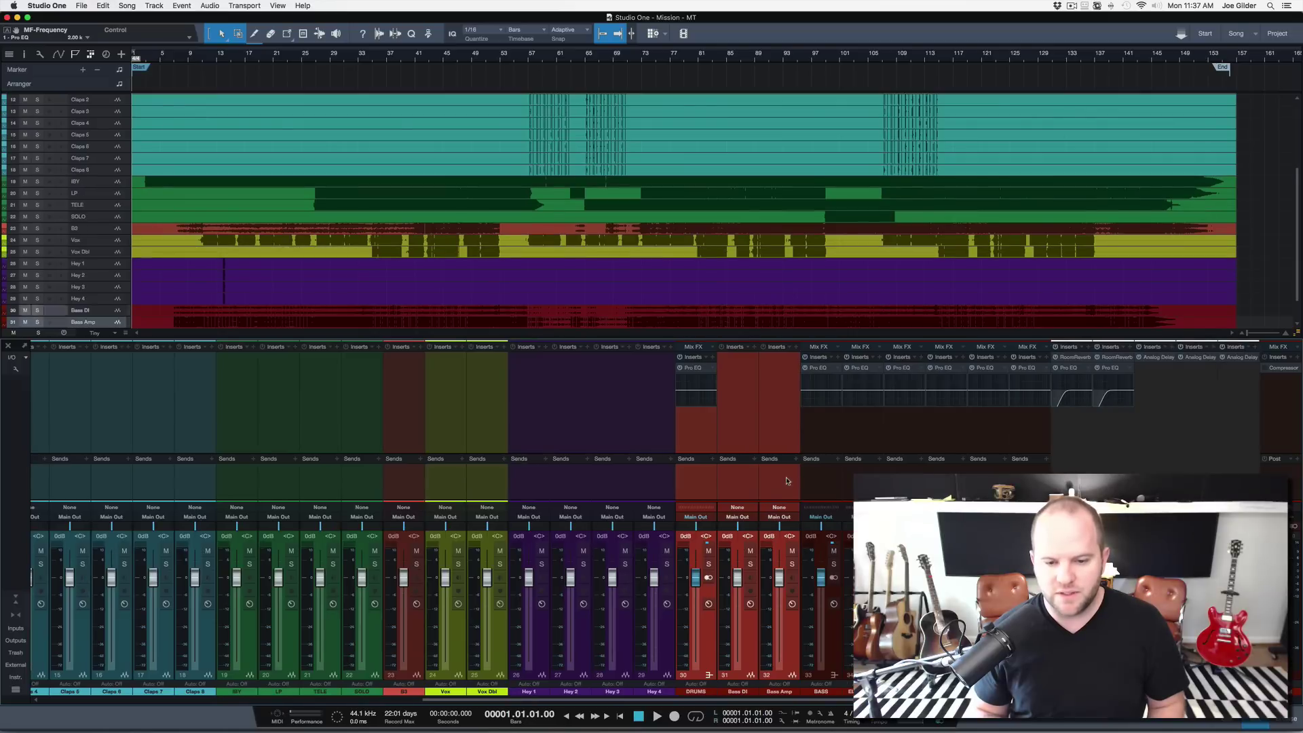
{"action": "left_click", "coordinate": [724, 507]}
{"action": "left_click", "coordinate": [767, 477]}
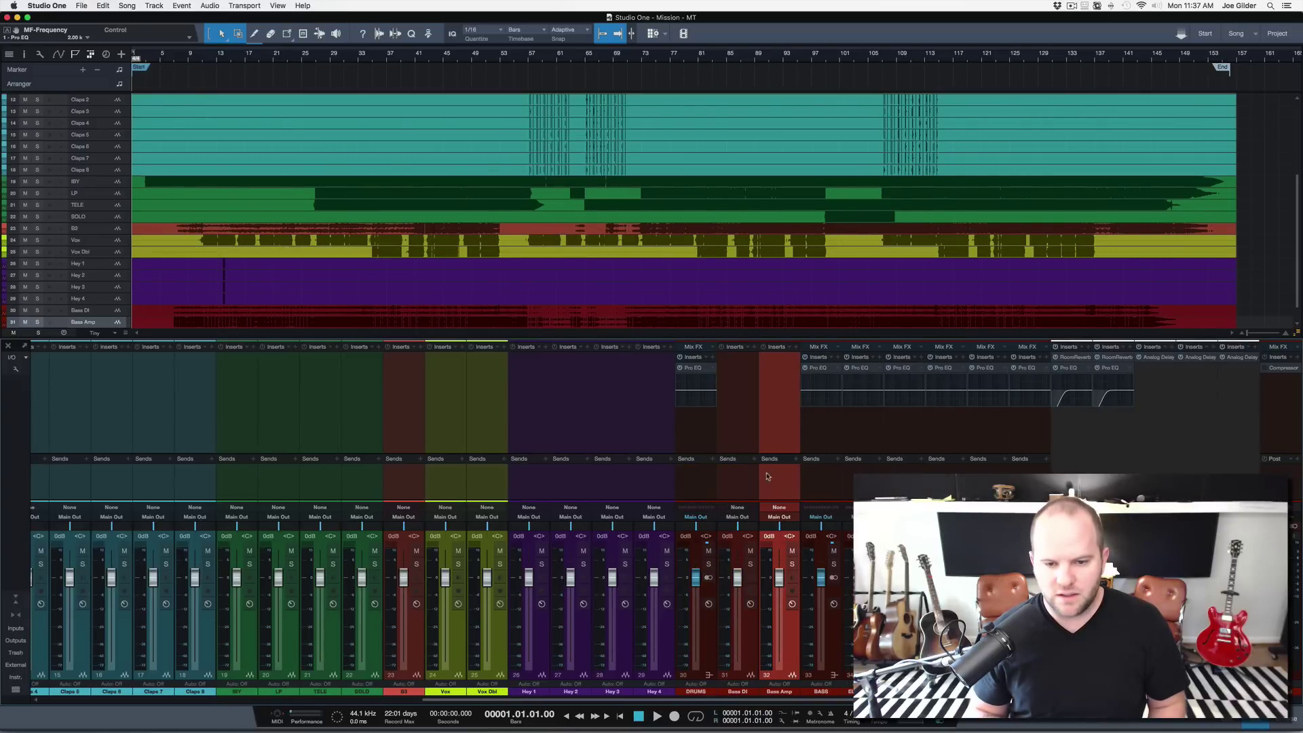
{"action": "left_click", "coordinate": [737, 486], "text": "shift"}
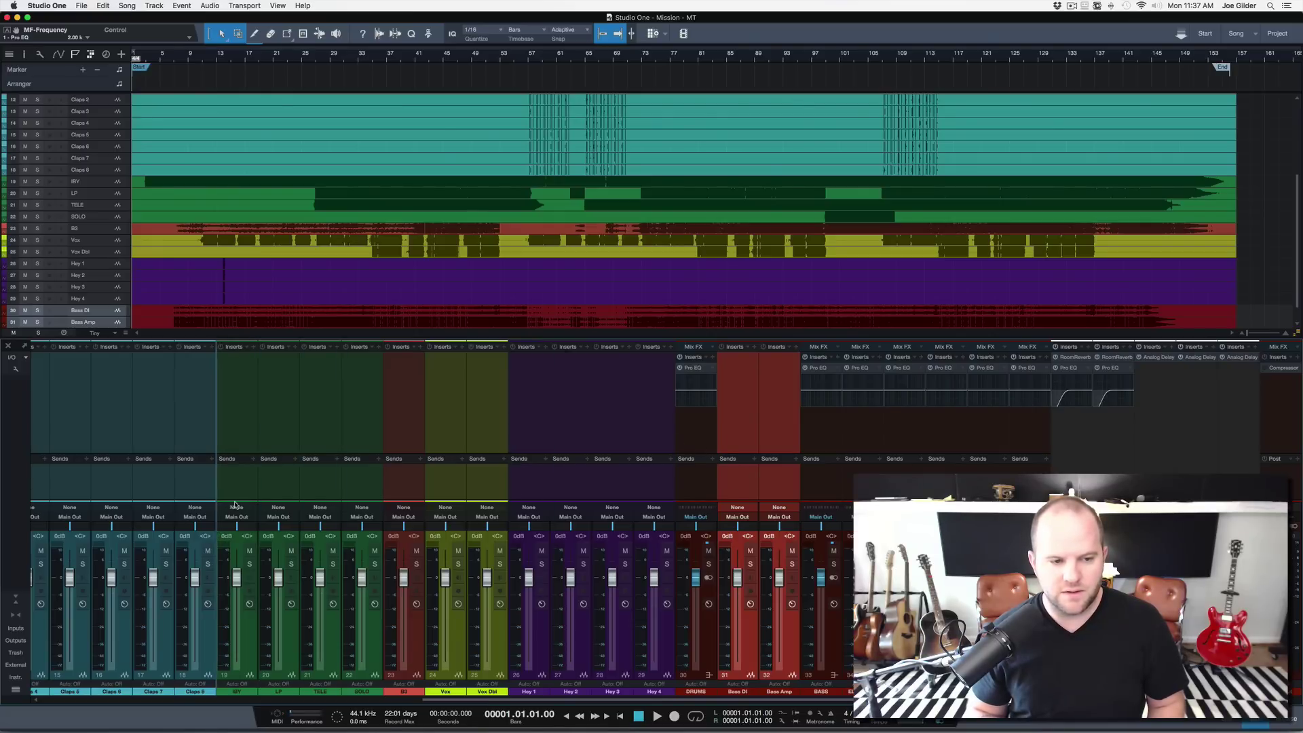
{"action": "left_click_drag", "start_coordinate": [228, 506], "coordinate": [228, 506]}
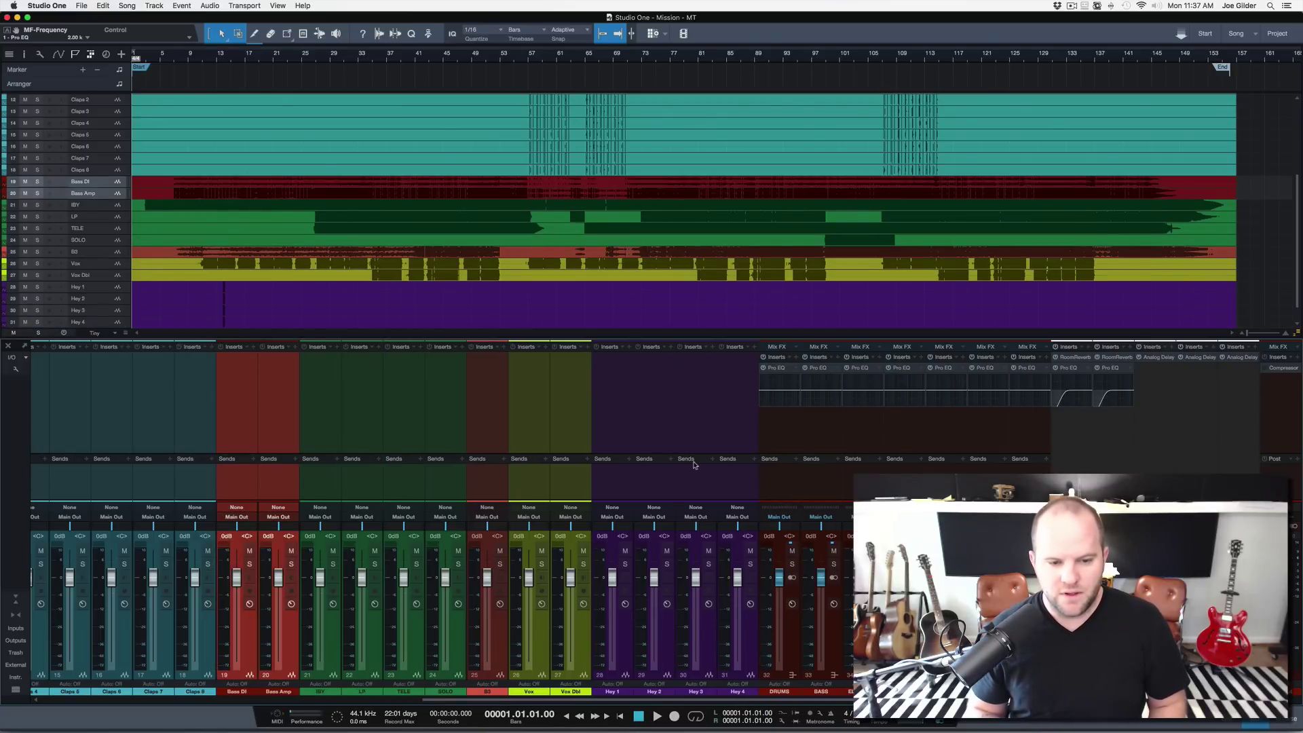
{"action": "scroll", "coordinate": [540, 463], "scroll_direction": "left", "scroll_amount": 10}
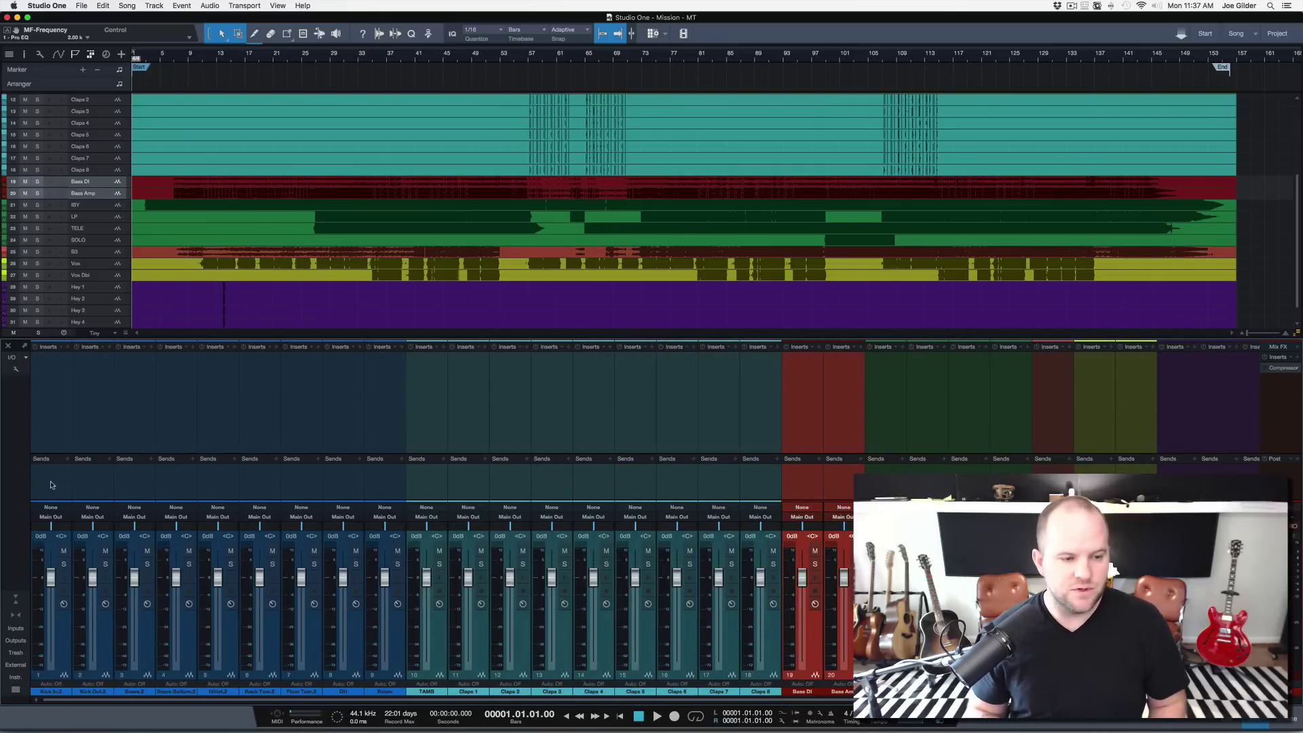
- Route all drum, TAMB and Claps channels, from Kick In to Claps 8, to the DRUMS bus
{"action": "left_click", "coordinate": [52, 484]}
{"action": "left_click", "coordinate": [762, 508], "text": "shift"}
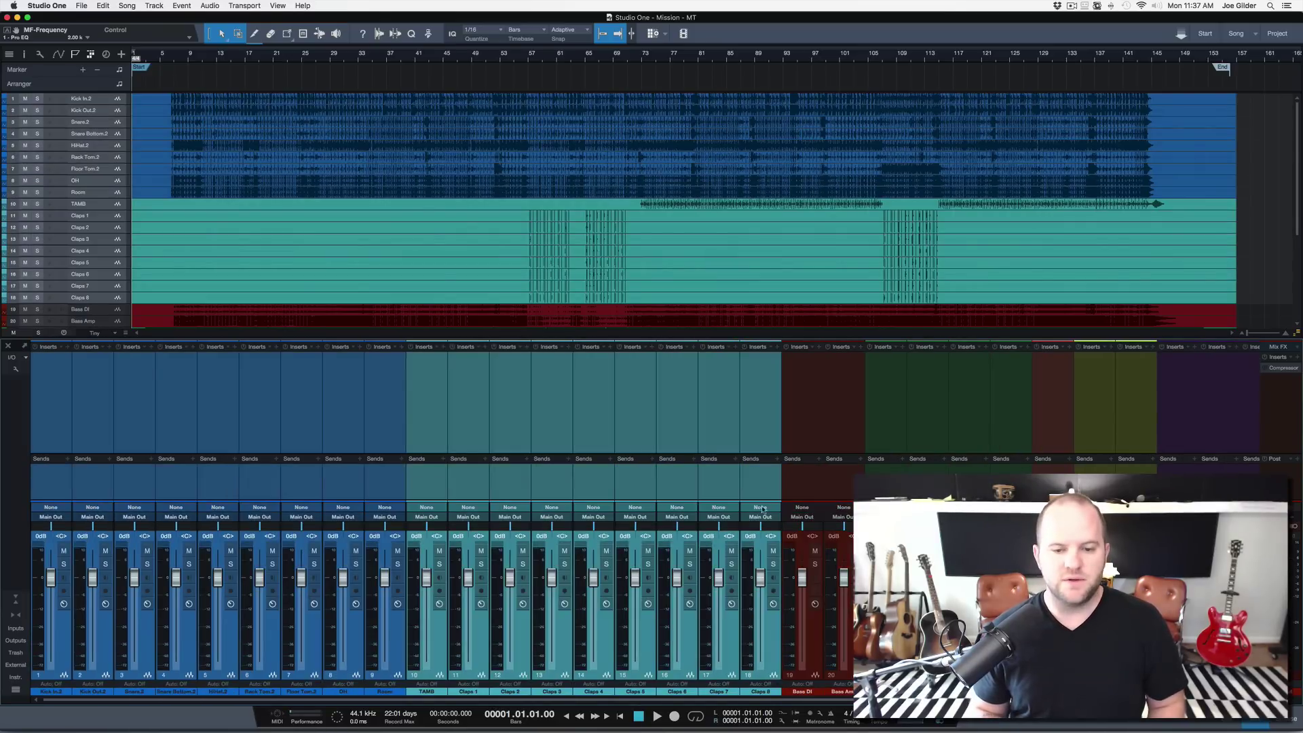
{"action": "left_click", "coordinate": [755, 519]}
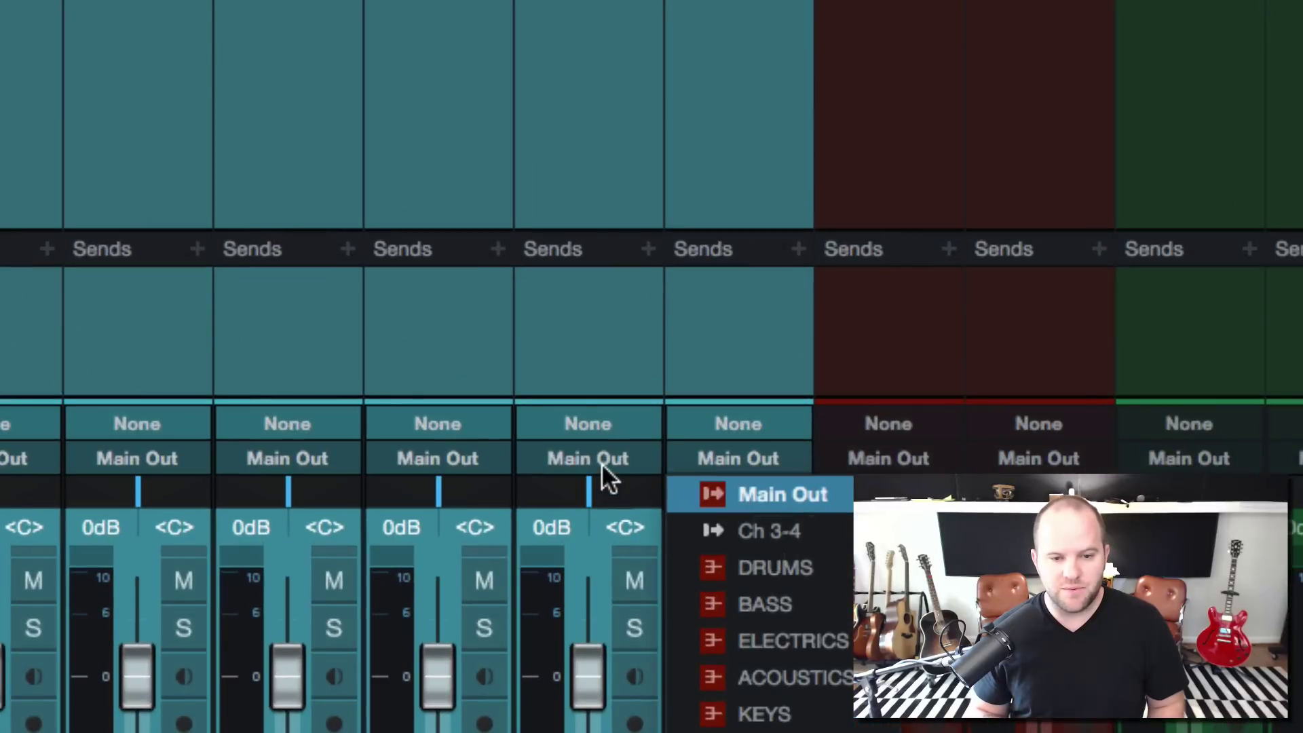
{"action": "left_click", "coordinate": [601, 463]}
{"action": "left_click", "coordinate": [748, 453]}
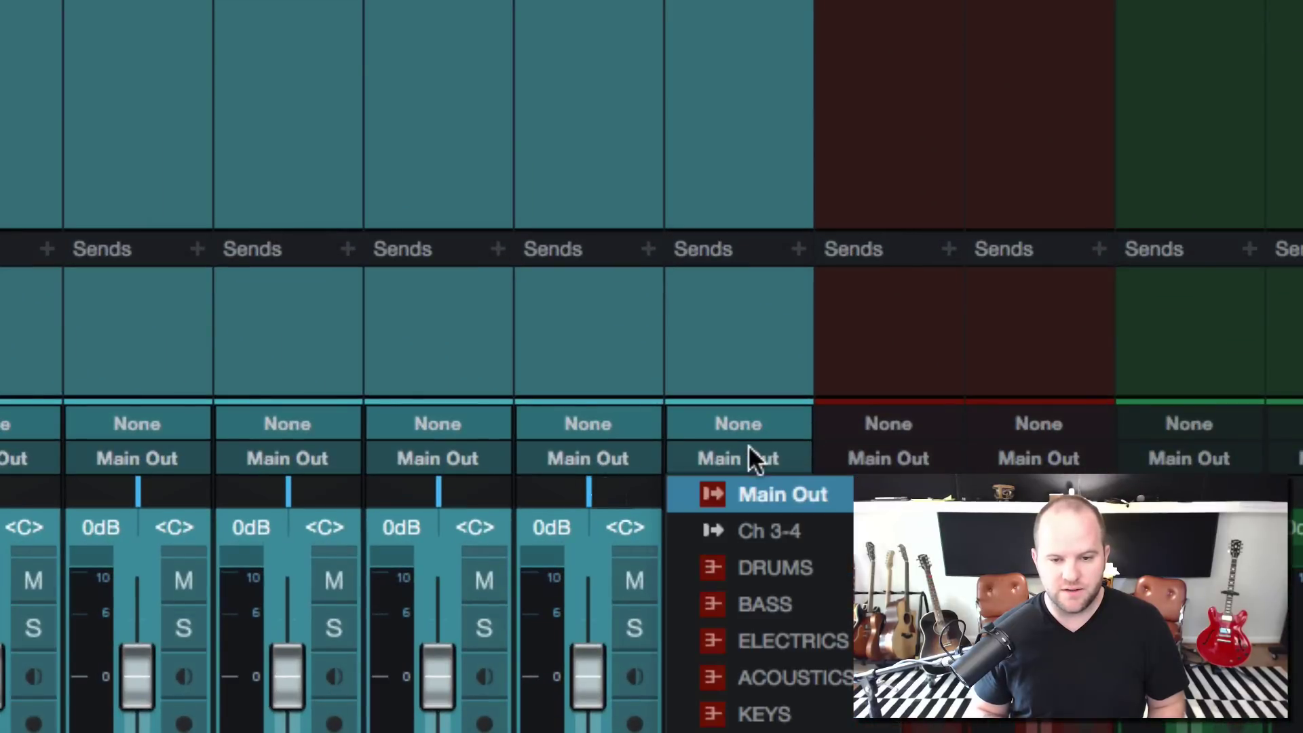
{"action": "left_click", "coordinate": [760, 551]}
- Route the Bass DI and Bass Amp channels to the BASS bus
{"action": "left_click", "coordinate": [925, 354]}
{"action": "left_click", "coordinate": [1021, 372], "text": "shift"}
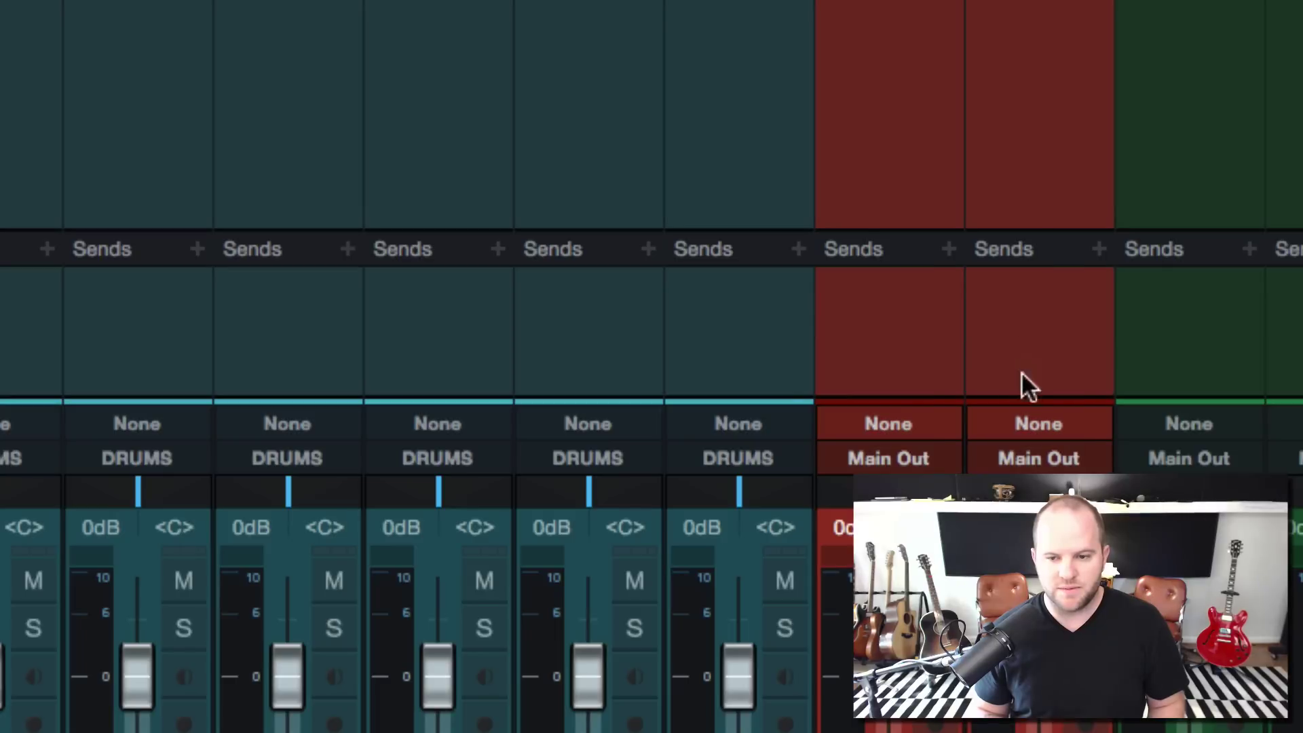
{"action": "left_click", "coordinate": [889, 459]}
{"action": "left_click", "coordinate": [1056, 320]}
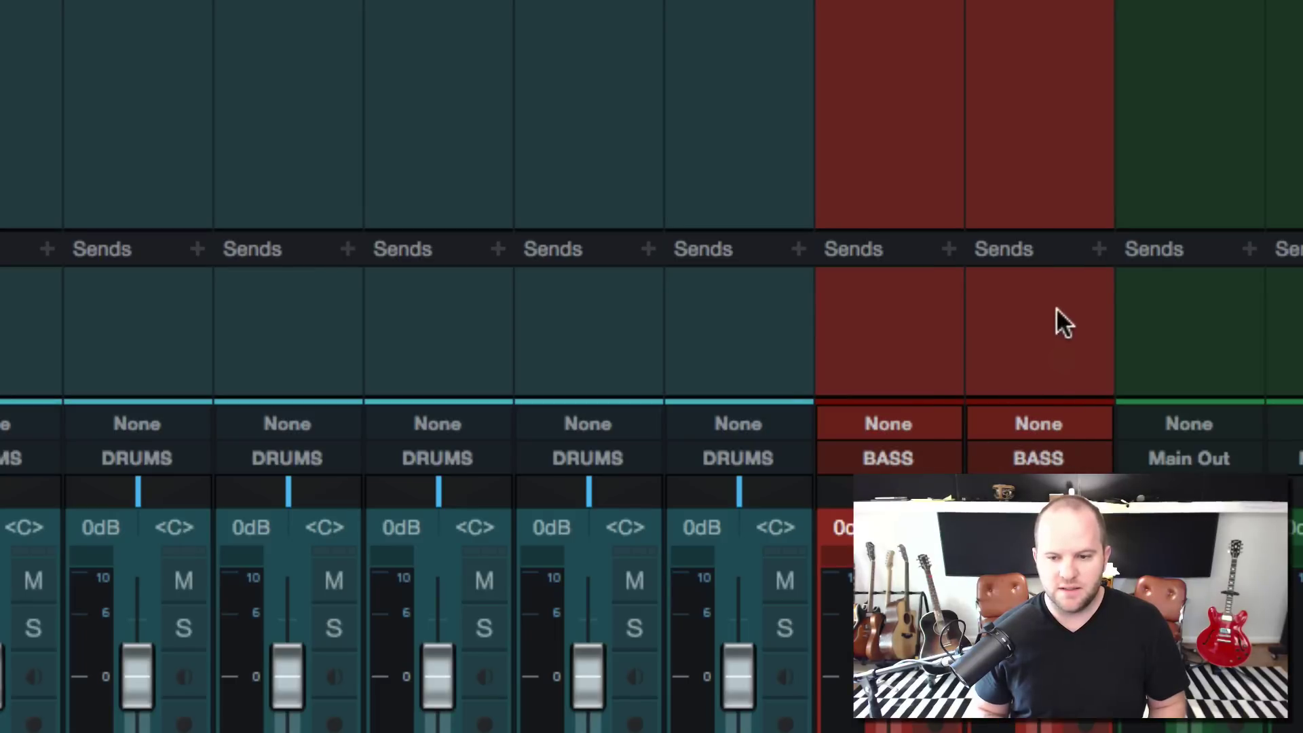
- Route the four green guitar channels, through TELE and SOLO, to the ELECTRICS bus
{"action": "scroll", "coordinate": [1018, 272], "scroll_direction": "right", "scroll_amount": 10}
{"action": "left_click", "coordinate": [210, 342]}
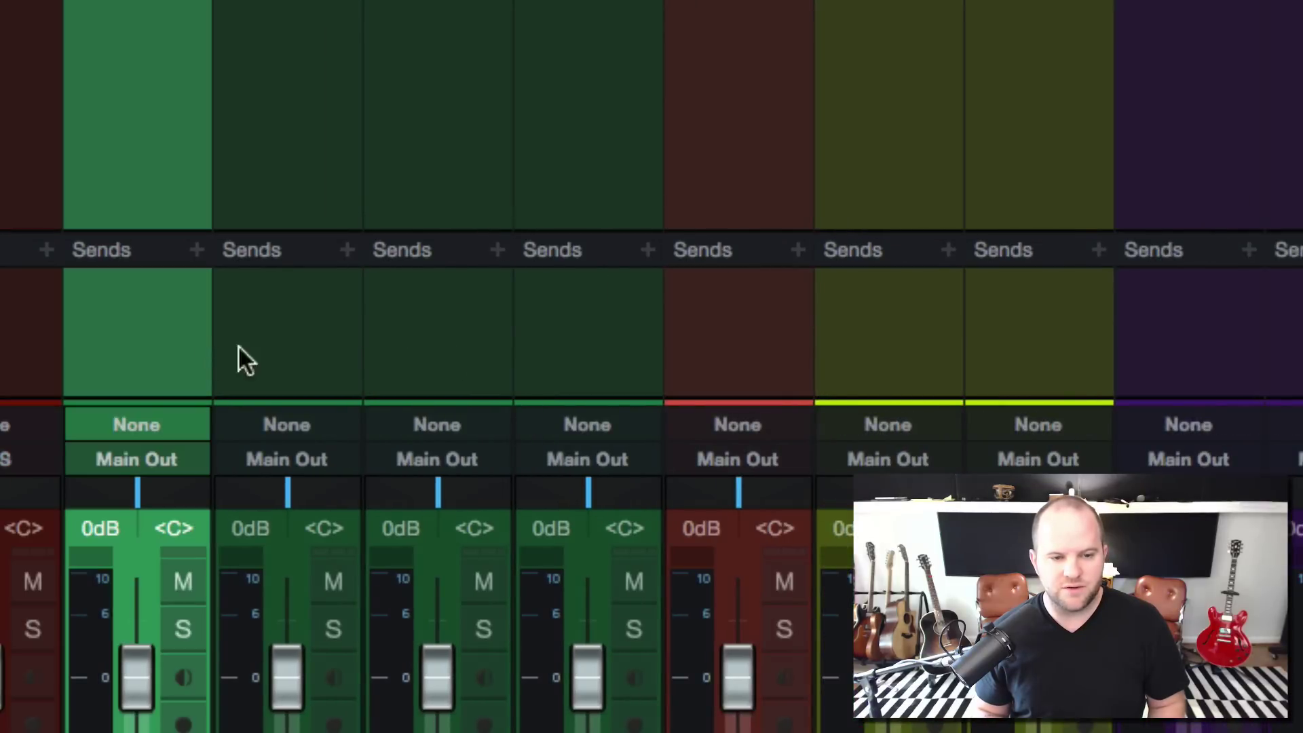
{"action": "left_click", "coordinate": [603, 337], "text": "shift"}
{"action": "left_click", "coordinate": [596, 454]}
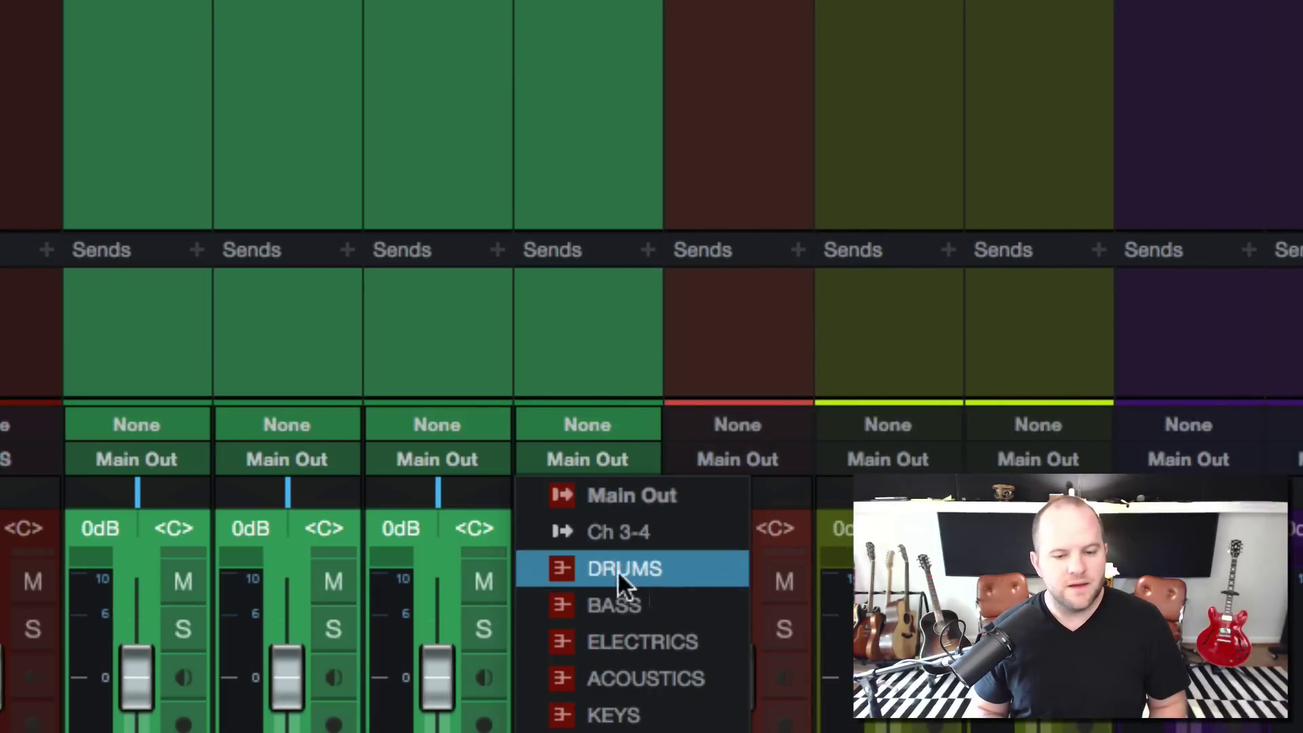
{"action": "left_click", "coordinate": [633, 642]}
- Route the B3 channel to the KEYS bus
{"action": "left_click", "coordinate": [741, 379]}
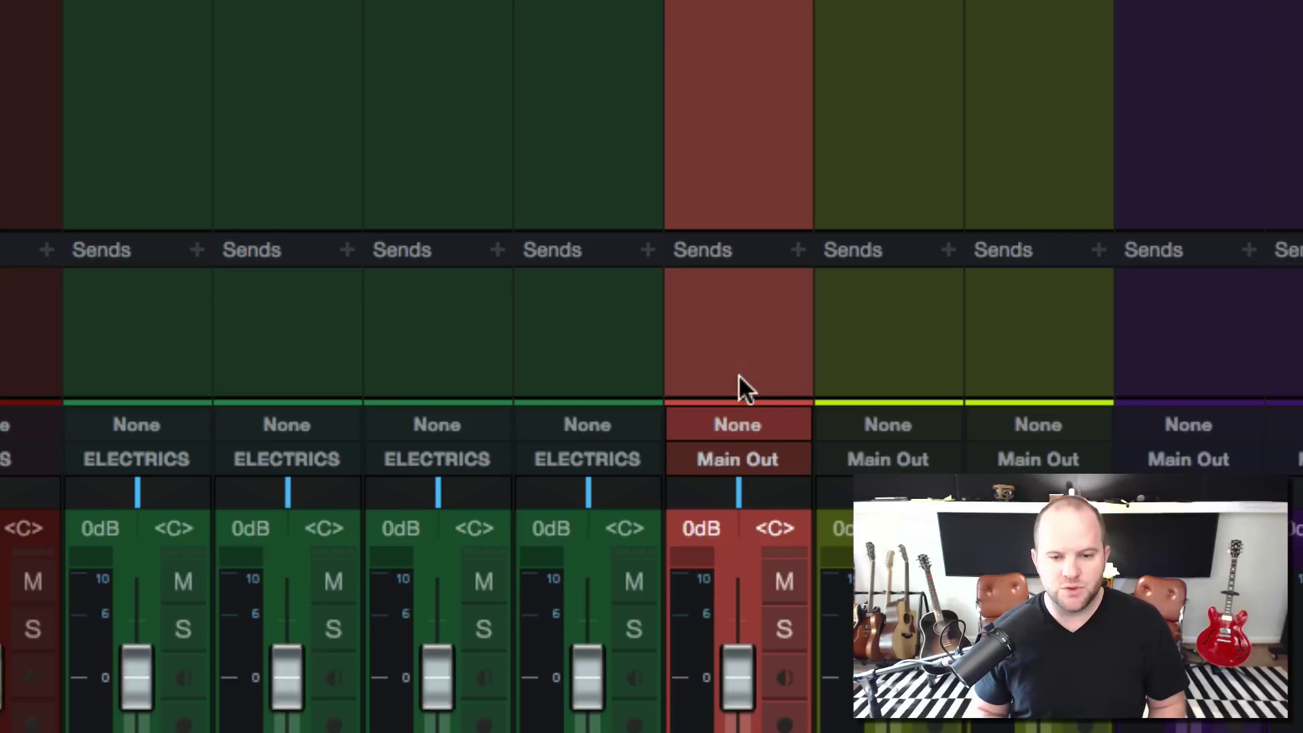
{"action": "left_click", "coordinate": [747, 454]}
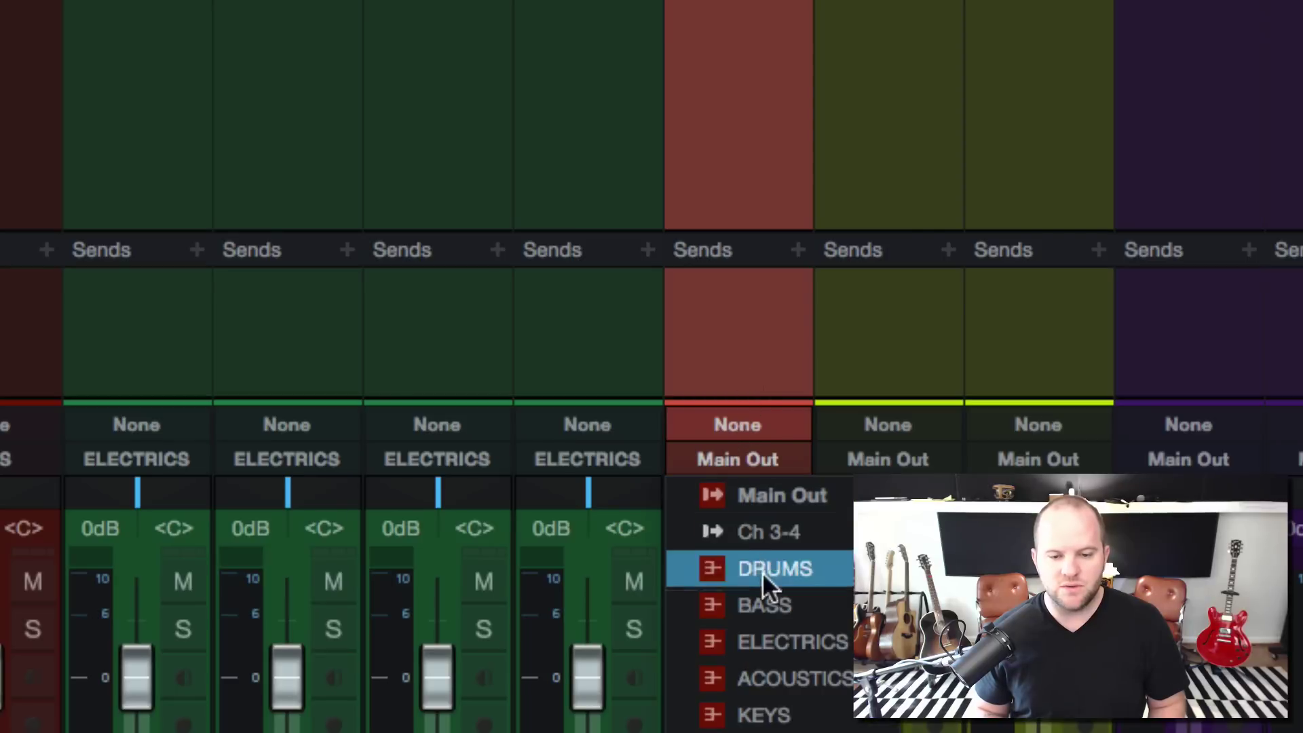
{"action": "left_click", "coordinate": [780, 710]}
- Route the Vox and Vox Dbl channels to the VOX bus
{"action": "left_click", "coordinate": [867, 343]}
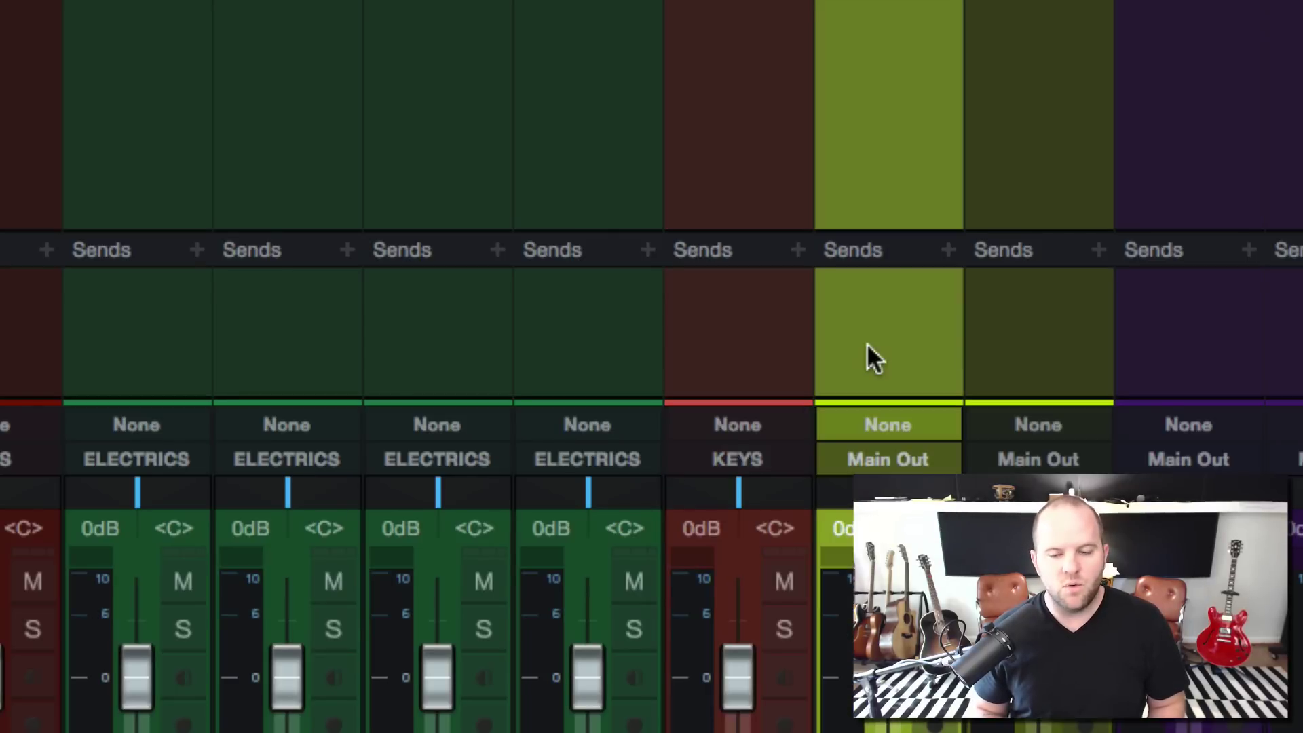
{"action": "scroll", "coordinate": [866, 343], "scroll_direction": "right", "scroll_amount": 3}
{"action": "left_click", "coordinate": [866, 343], "text": "shift"}
{"action": "left_click", "coordinate": [823, 459]}
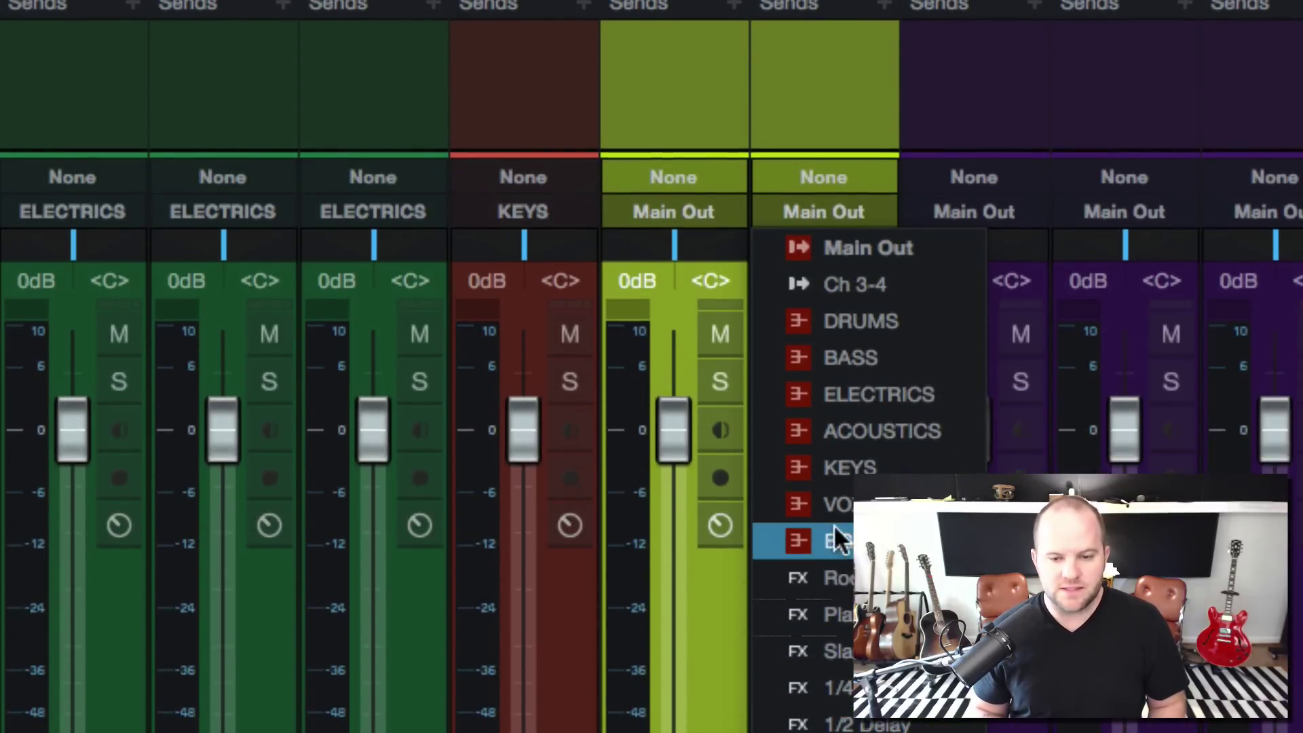
{"action": "left_click", "coordinate": [836, 511]}
- Route the Hey 1 to Hey 4 channels to the BGV bus
{"action": "left_click", "coordinate": [967, 98]}
{"action": "scroll", "coordinate": [1090, 95], "scroll_direction": "right", "scroll_amount": 10}
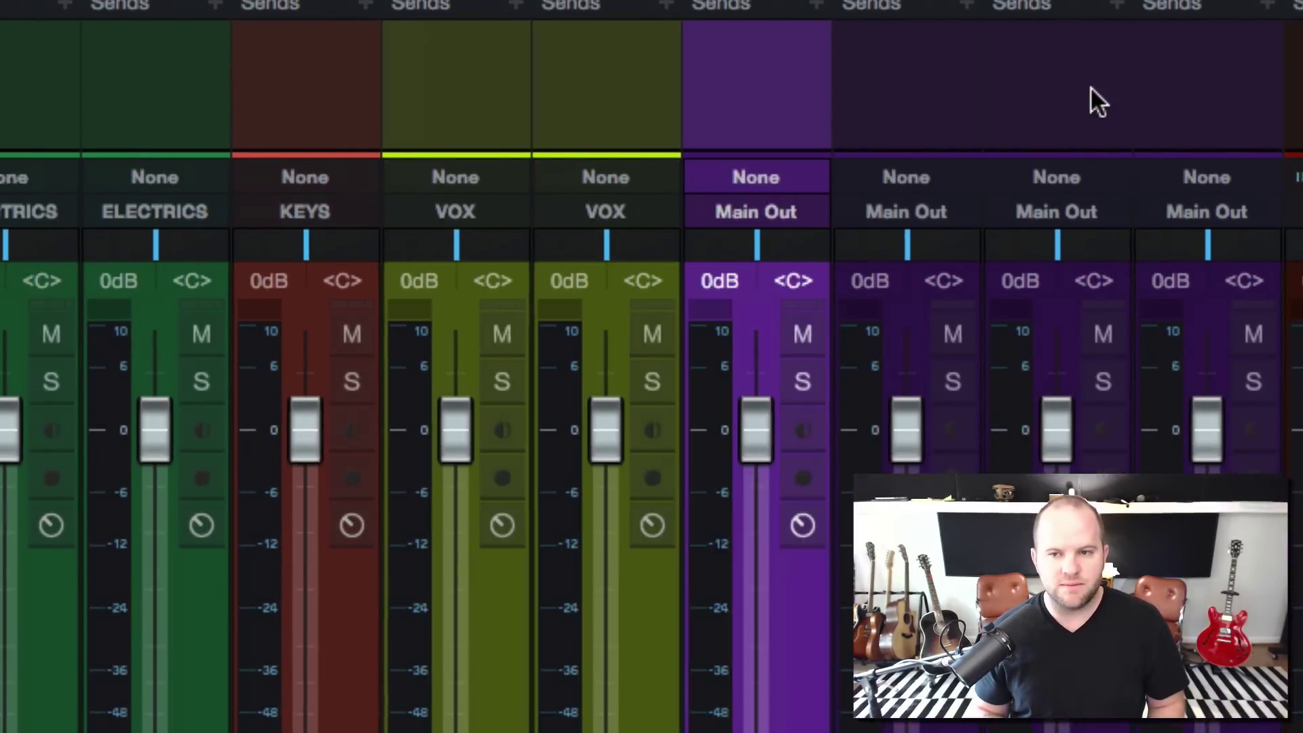
{"action": "scroll", "coordinate": [795, 126], "scroll_direction": "left", "scroll_amount": 8}
{"action": "left_click", "coordinate": [879, 111], "text": "shift"}
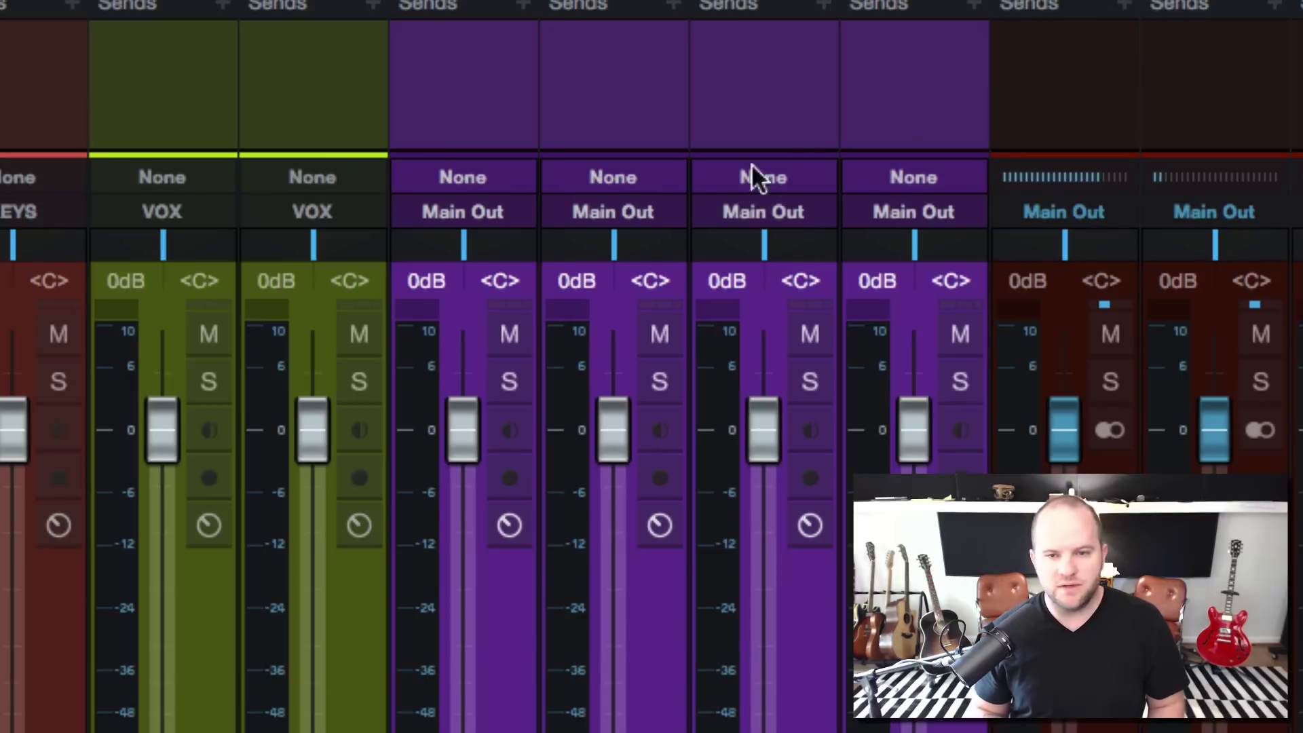
{"action": "left_click", "coordinate": [727, 203]}
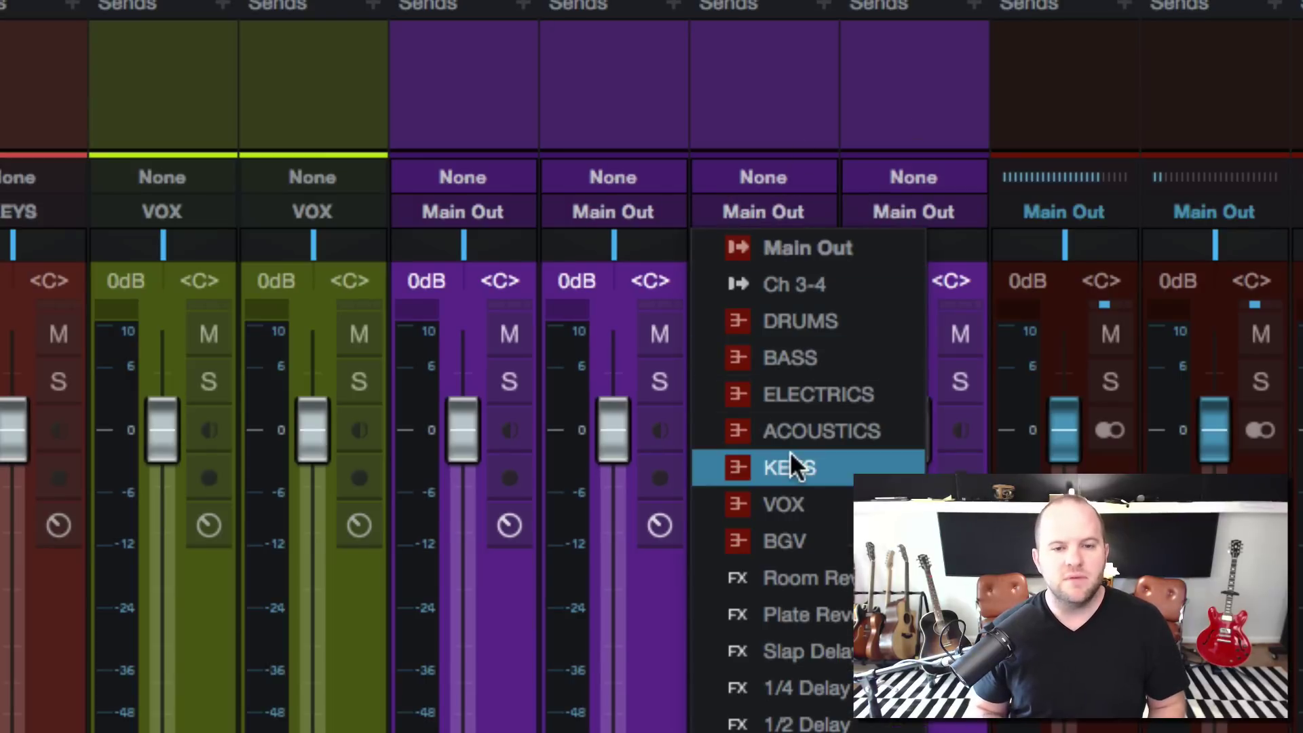
{"action": "left_click", "coordinate": [789, 537]}
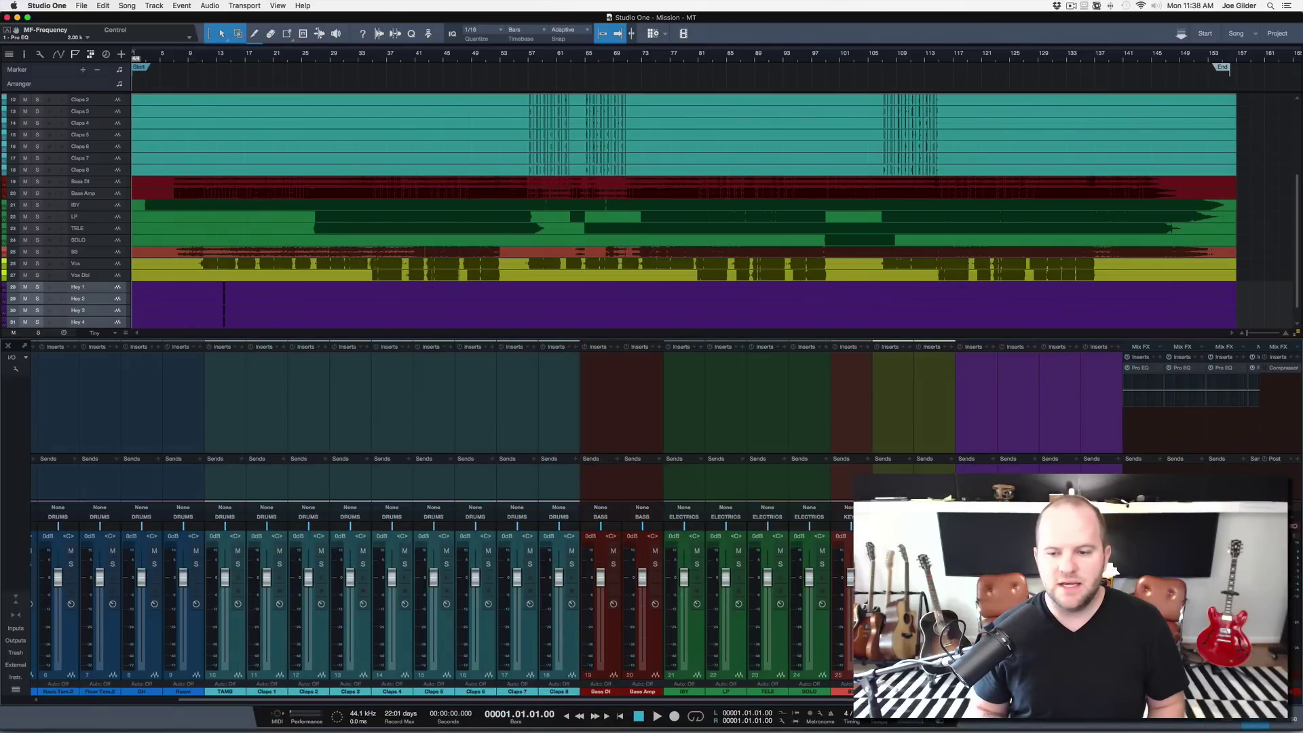
- Remove the unused ACOUSTICS bus from the mixer
{"action": "scroll", "coordinate": [441, 577], "scroll_direction": "right", "scroll_amount": 10}
{"action": "left_click", "coordinate": [1028, 475], "text": "shift"}
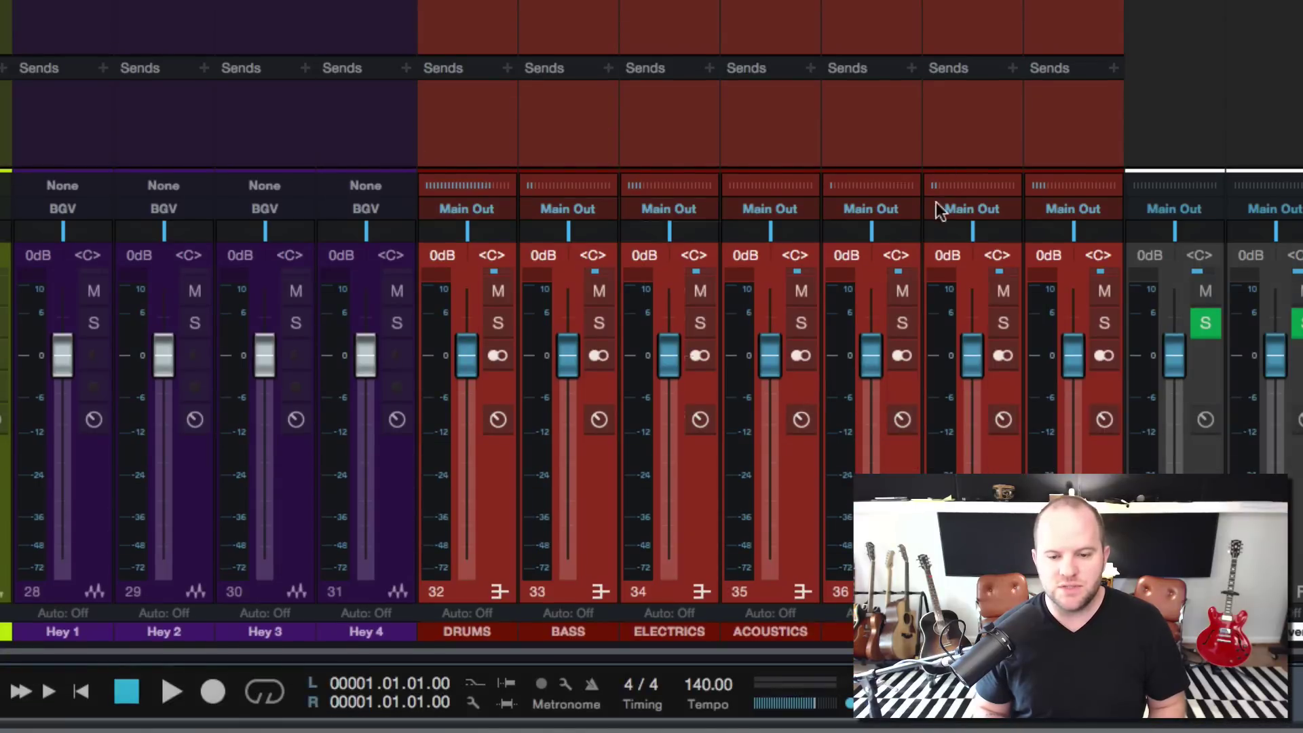
{"action": "left_click", "coordinate": [756, 139]}
{"action": "right_click", "coordinate": [756, 137]}
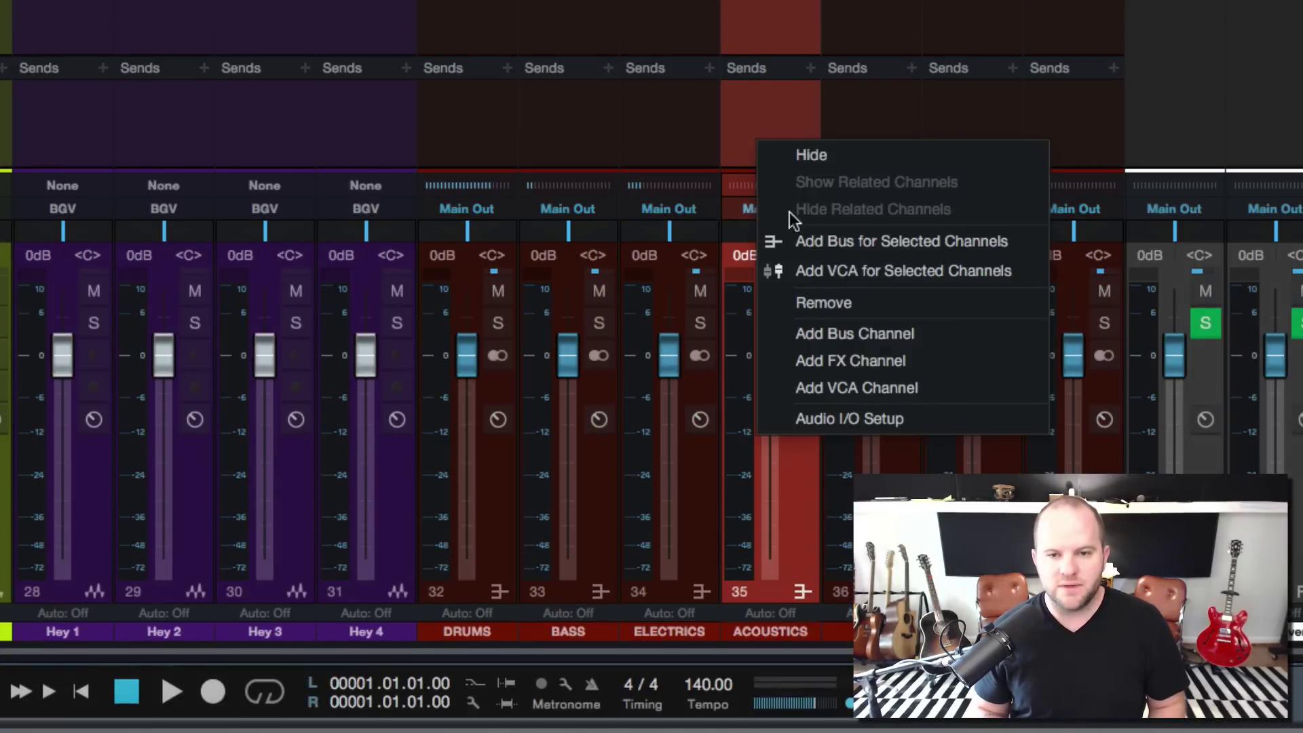
{"action": "left_click", "coordinate": [819, 300]}
- Select all the remaining buses from DRUMS to BGV and lower their faders together to -4.1 dB
{"action": "left_click", "coordinate": [601, 162]}
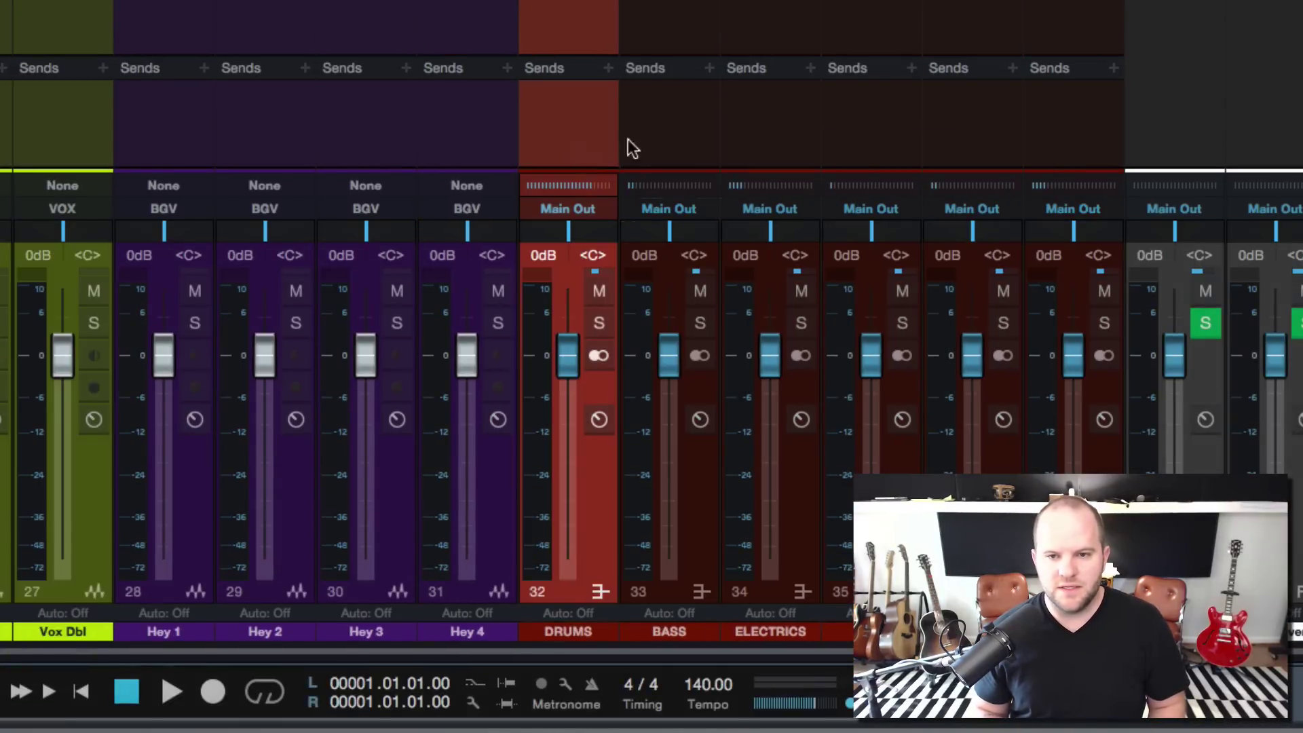
{"action": "left_click", "coordinate": [1038, 122], "text": "shift"}
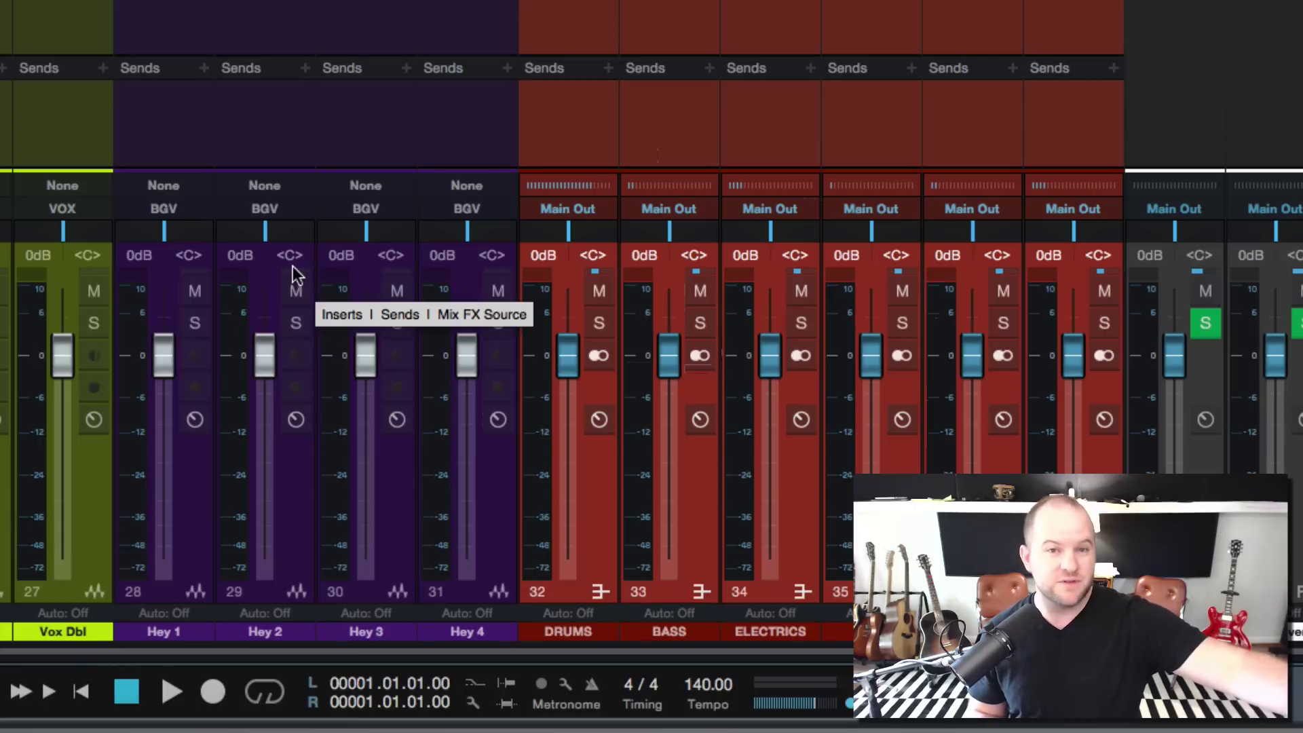
{"action": "left_click_drag", "start_coordinate": [668, 355], "coordinate": [668, 384]}
- Reset the DRUMS, BASS, ELECTRICS, KEYS, VOX and BGV bus faders to 0 dB one by one
{"action": "left_click", "coordinate": [773, 371]}
{"action": "left_click", "coordinate": [772, 370], "text": "alt"}
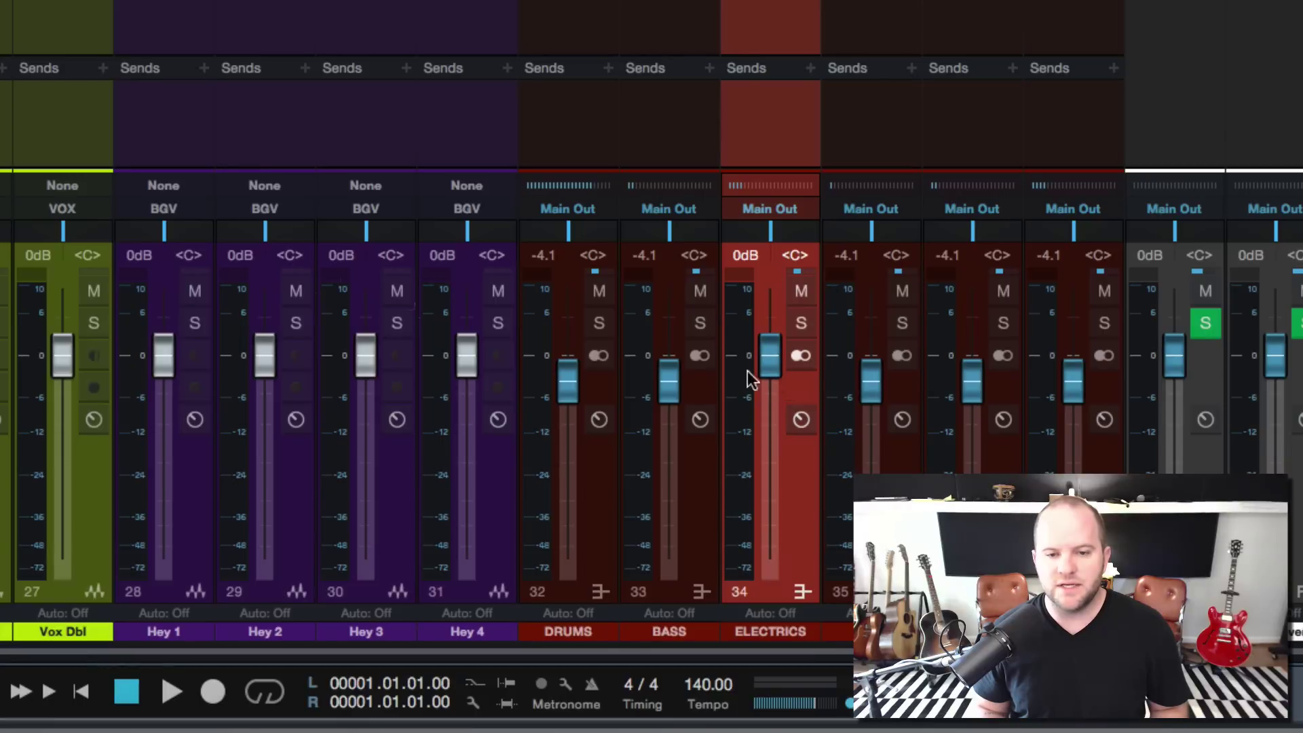
{"action": "left_click", "coordinate": [667, 384], "text": "alt"}
{"action": "left_click", "coordinate": [577, 376], "text": "alt"}
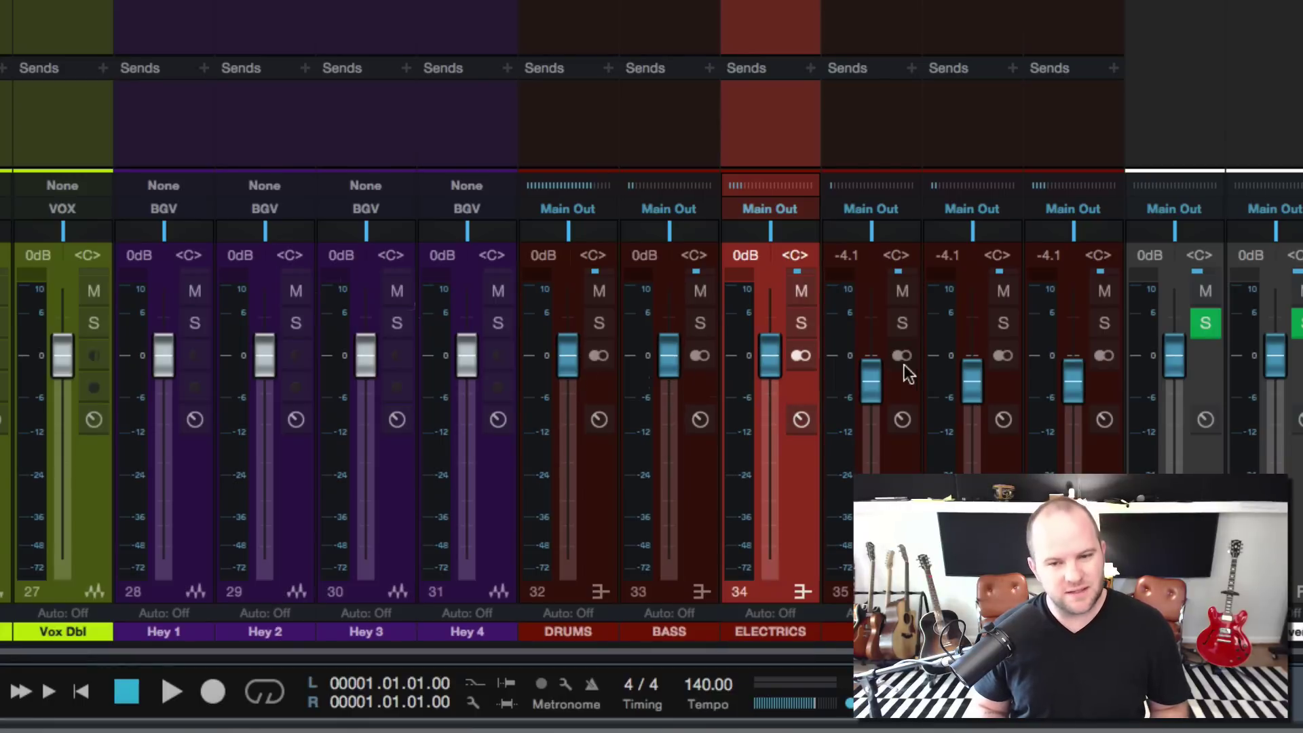
{"action": "left_click", "coordinate": [873, 372], "text": "alt"}
{"action": "left_click", "coordinate": [972, 378], "text": "alt"}
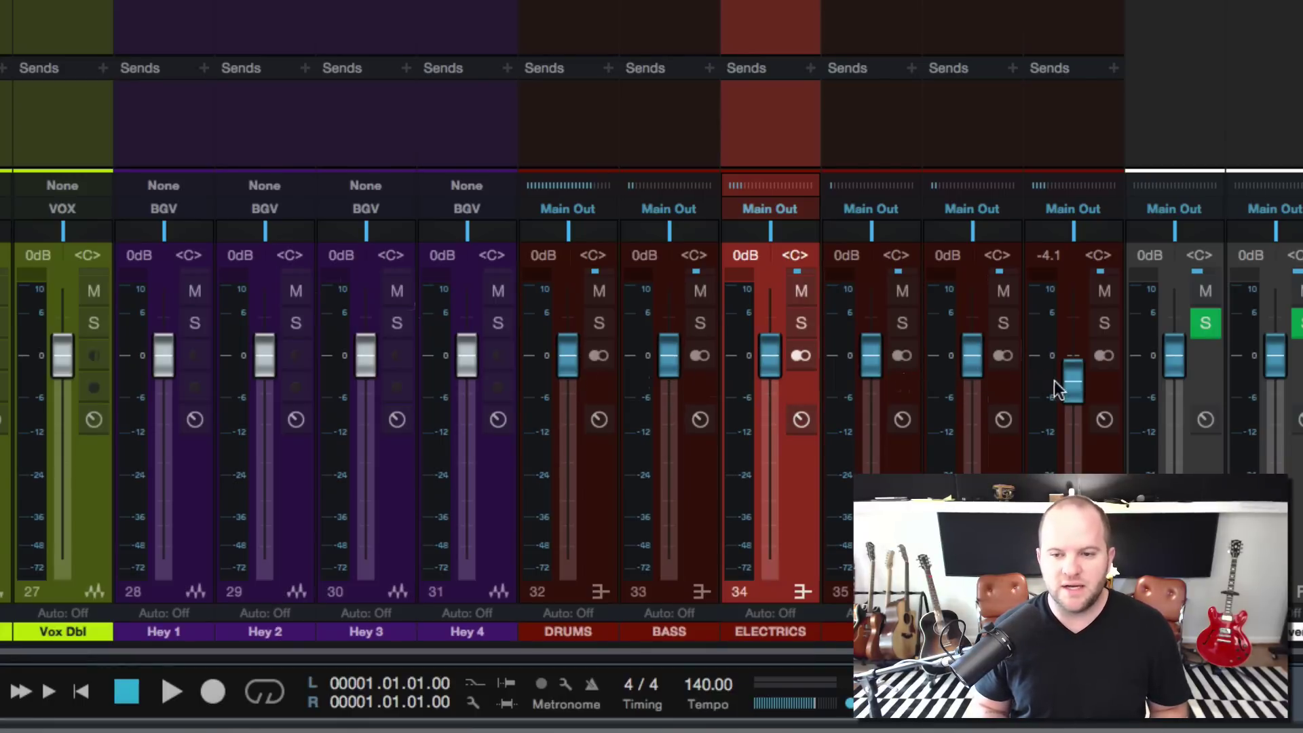
{"action": "left_click", "coordinate": [1071, 381], "text": "alt"}
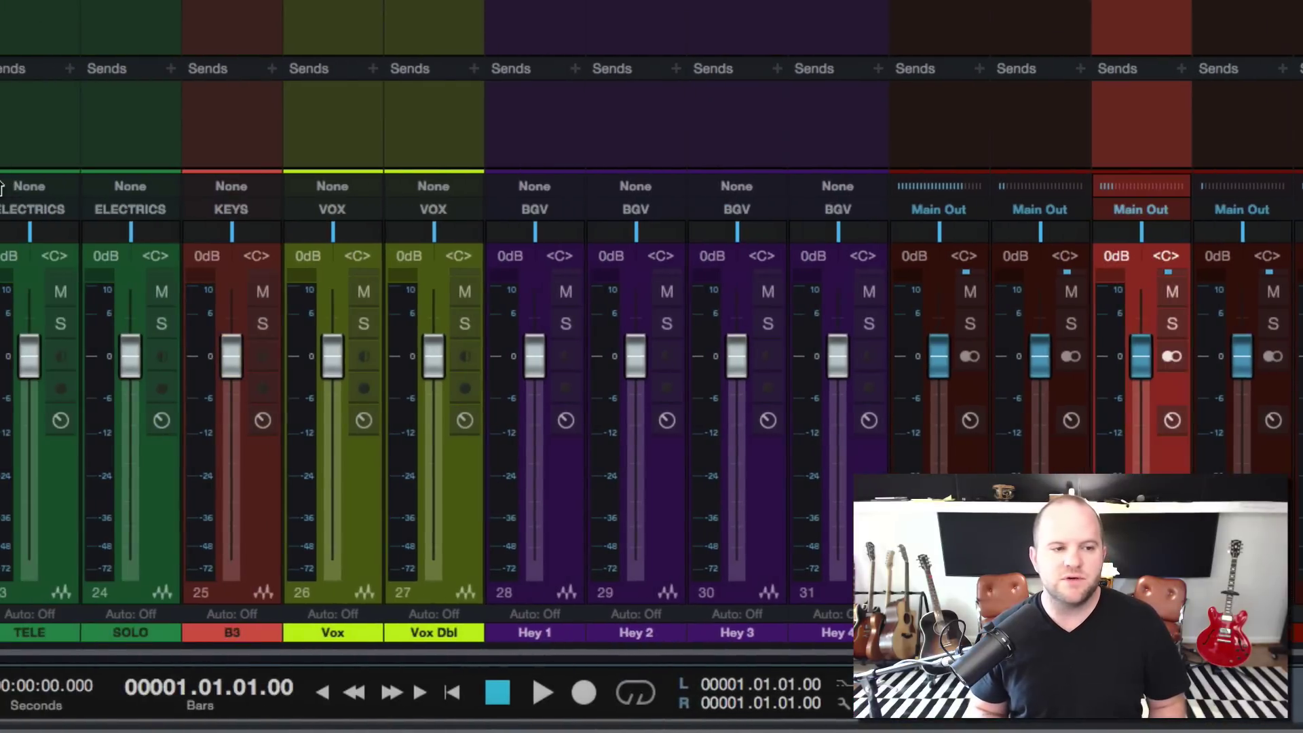
- Select all five FX channels, from the room reverb through to the last delay
{"action": "left_click", "coordinate": [234, 139]}
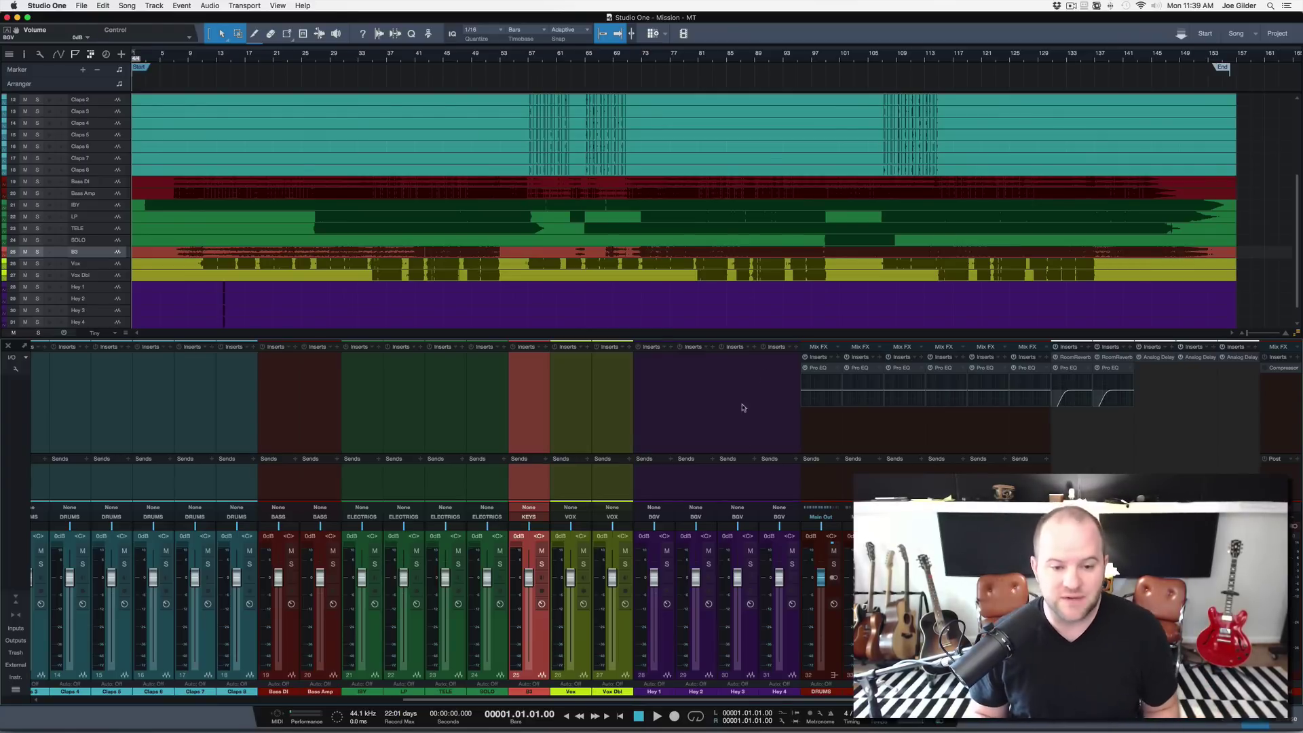
{"action": "left_click", "coordinate": [770, 473]}
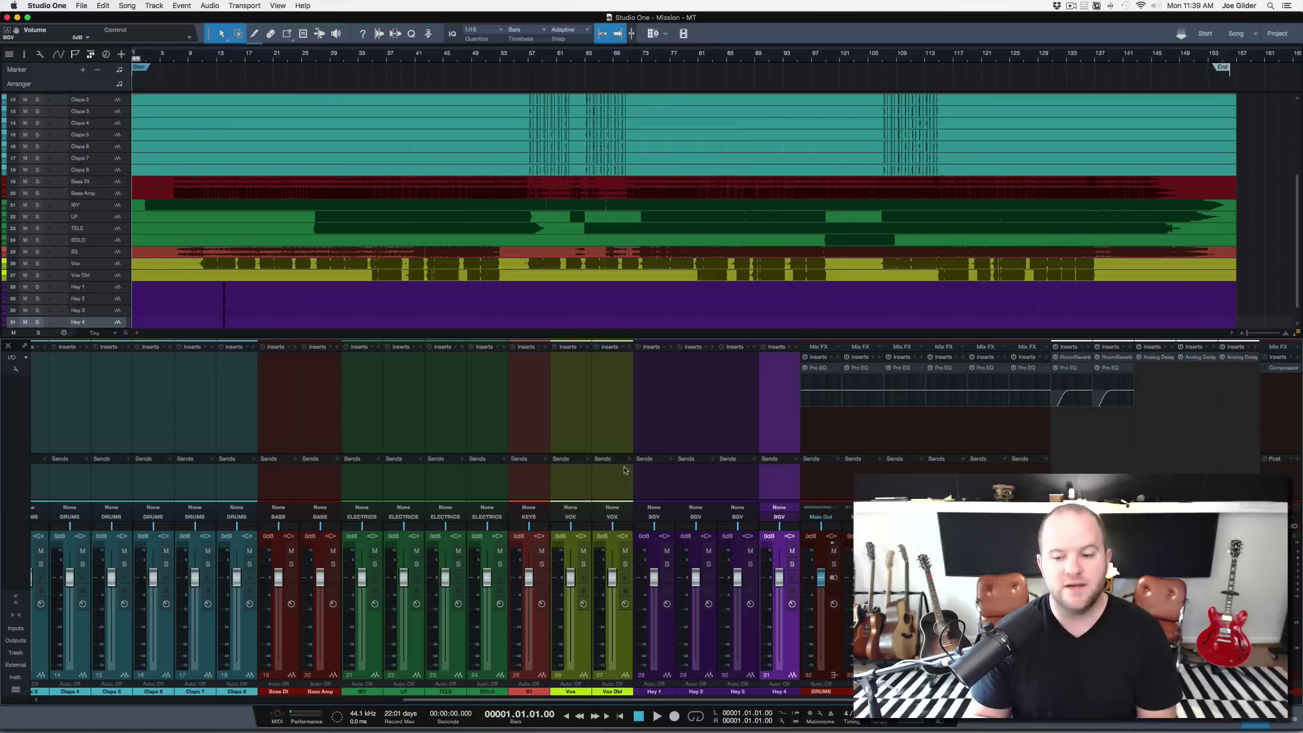
{"action": "left_click", "coordinate": [1072, 444]}
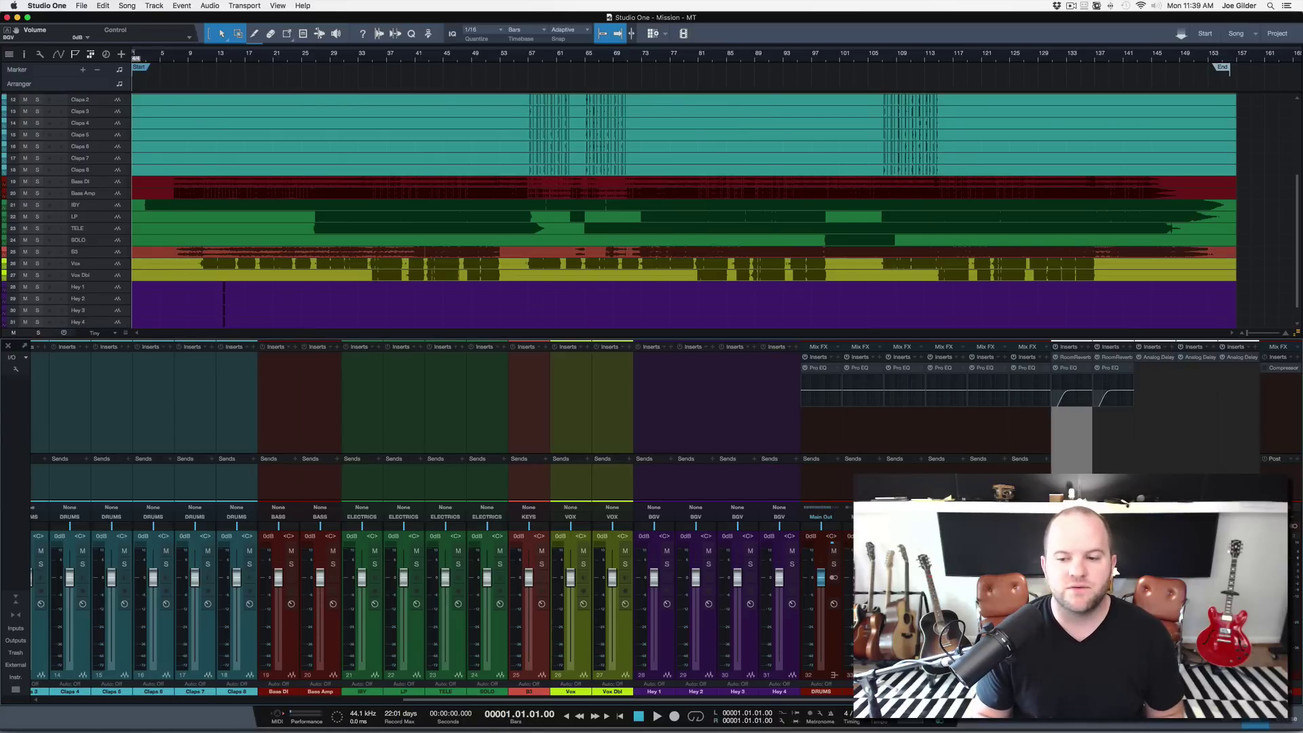
{"action": "left_click", "coordinate": [1276, 467], "text": "shift"}
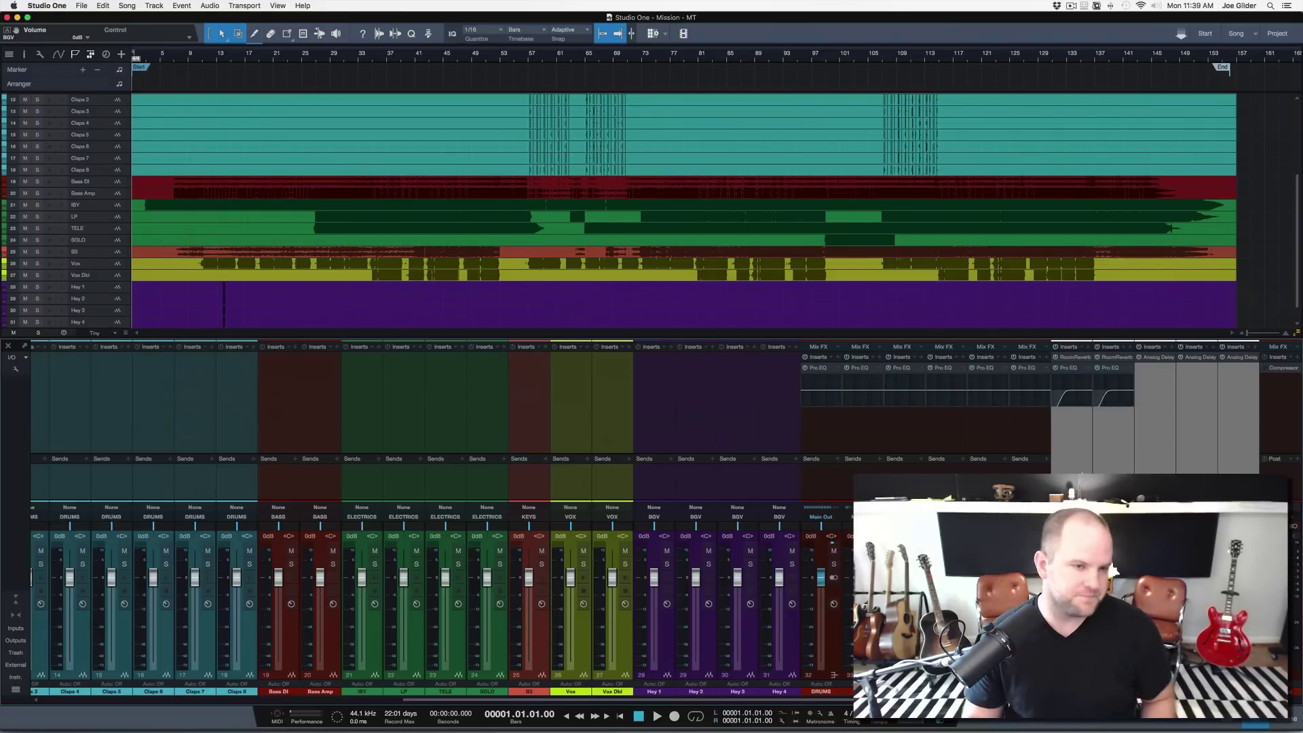
- Hide the mixer so that the arrangement shows all tracks from the kick down to the Hey vocals
{"action": "scroll", "coordinate": [754, 257], "scroll_direction": "up", "scroll_amount": 5}
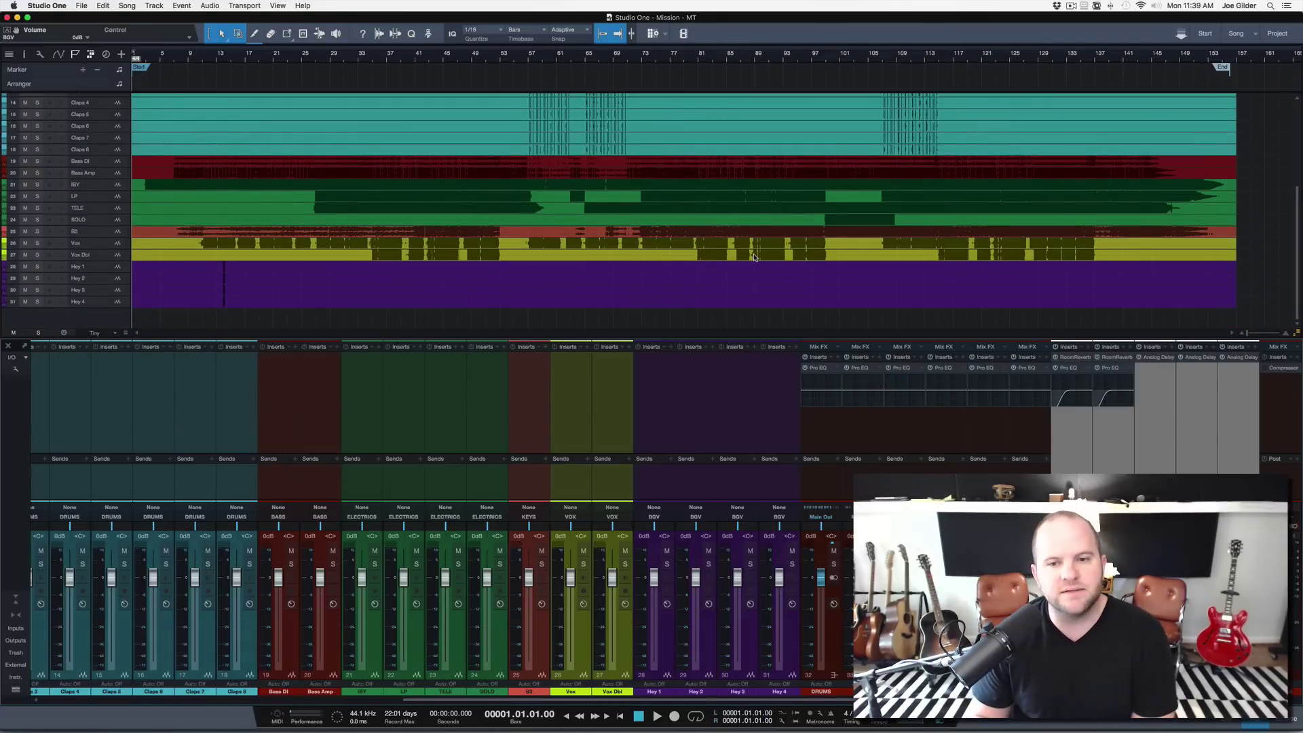
{"action": "scroll", "coordinate": [753, 257], "scroll_direction": "up", "scroll_amount": 1}
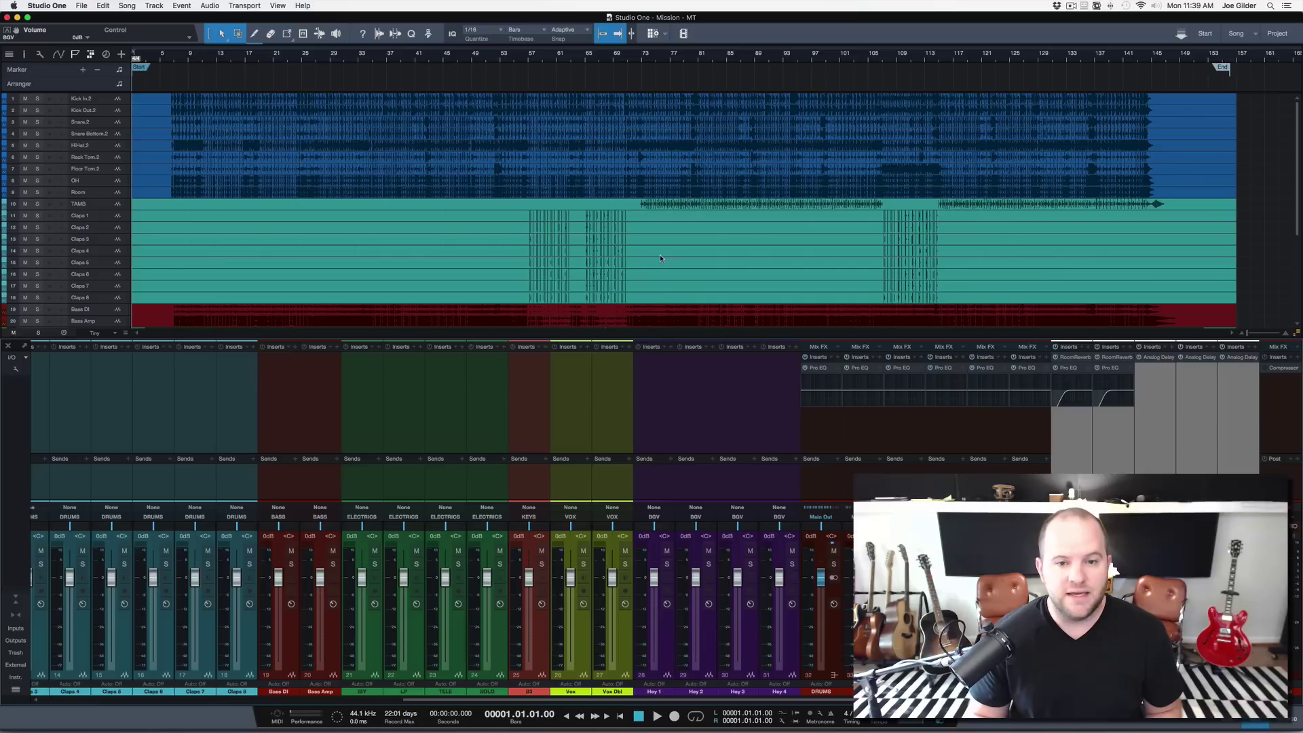
{"action": "key", "text": "F3"}
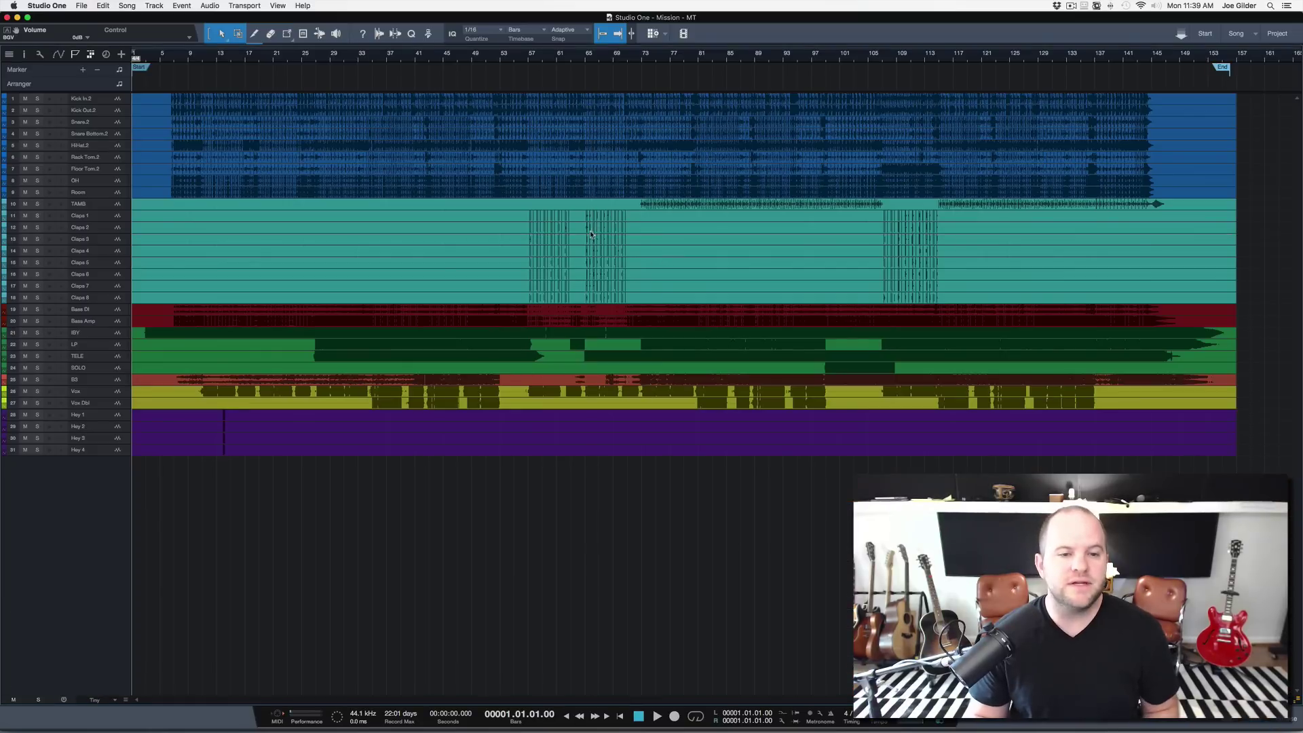
- Enlarge the track heights, solo the IBY guitar track, audition it briefly from bar 5, and turn its solo off
{"action": "key", "text": "shift+e"}
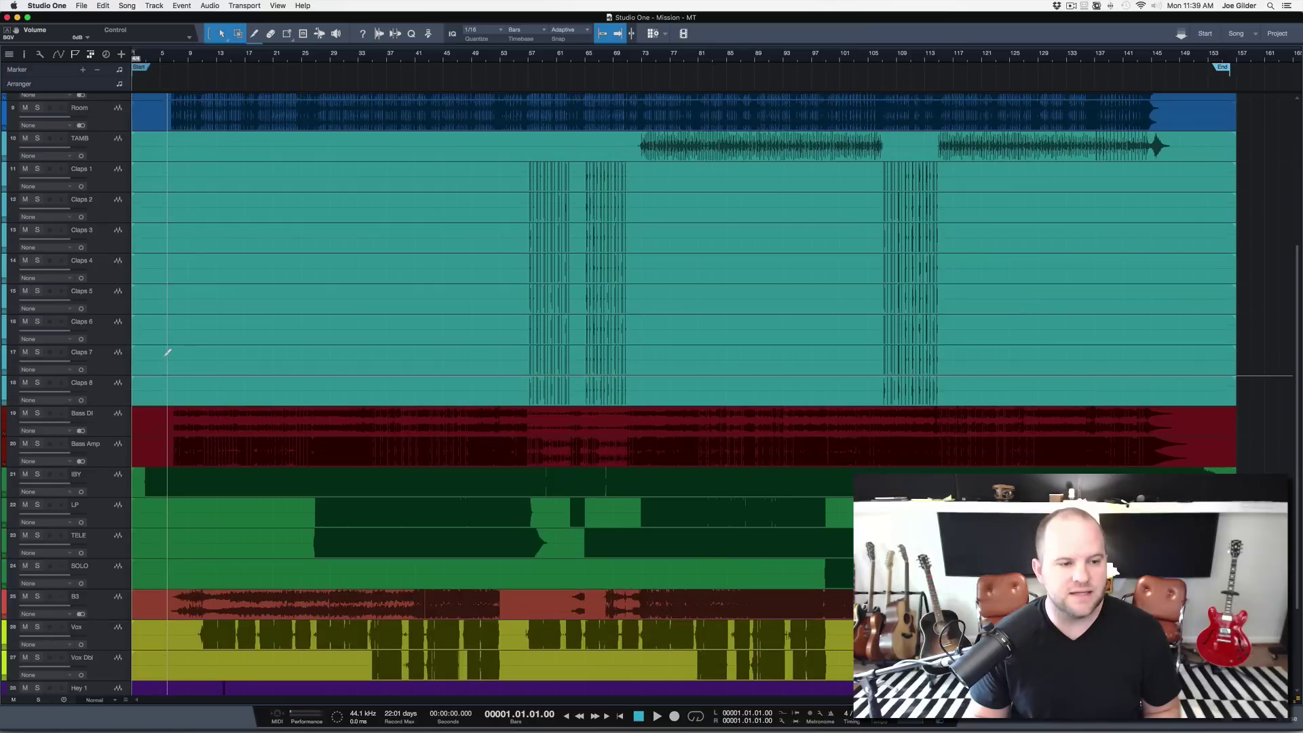
{"action": "left_click", "coordinate": [100, 476]}
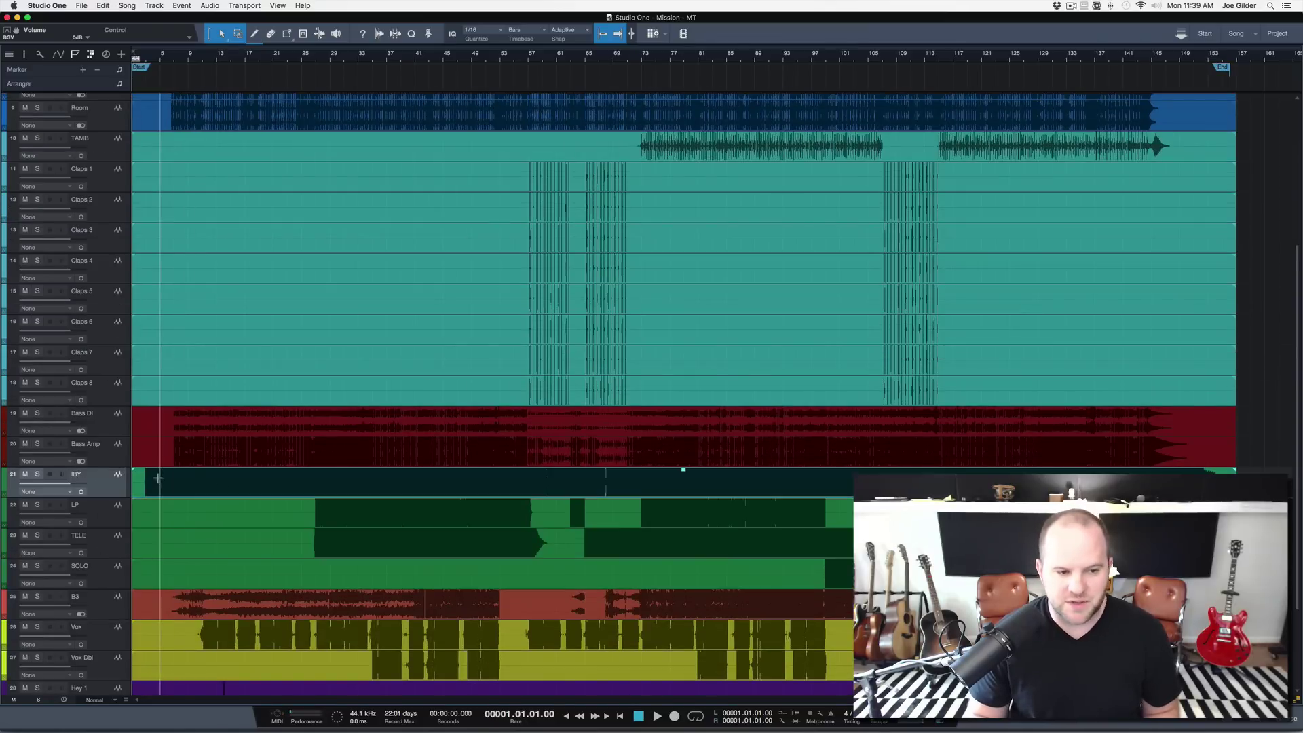
{"action": "key", "text": "s"}
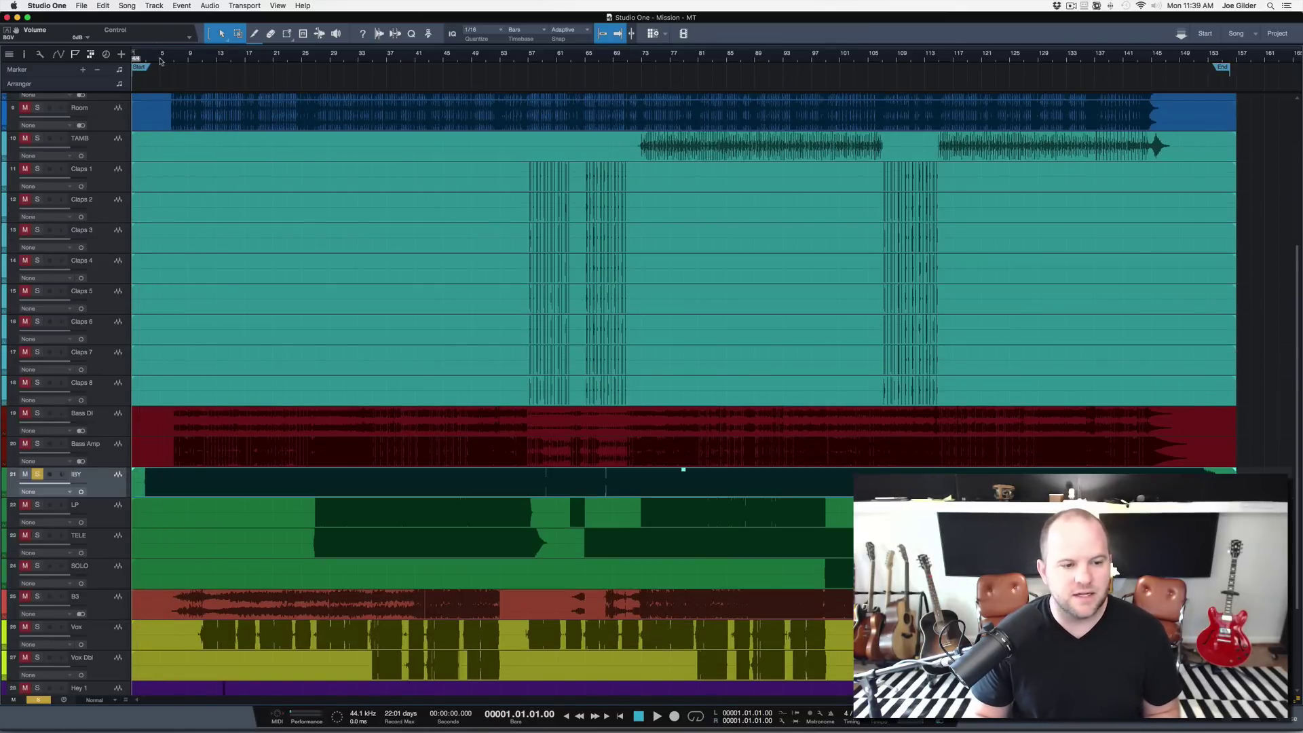
{"action": "left_click", "coordinate": [160, 60]}
{"action": "key", "text": "space"}
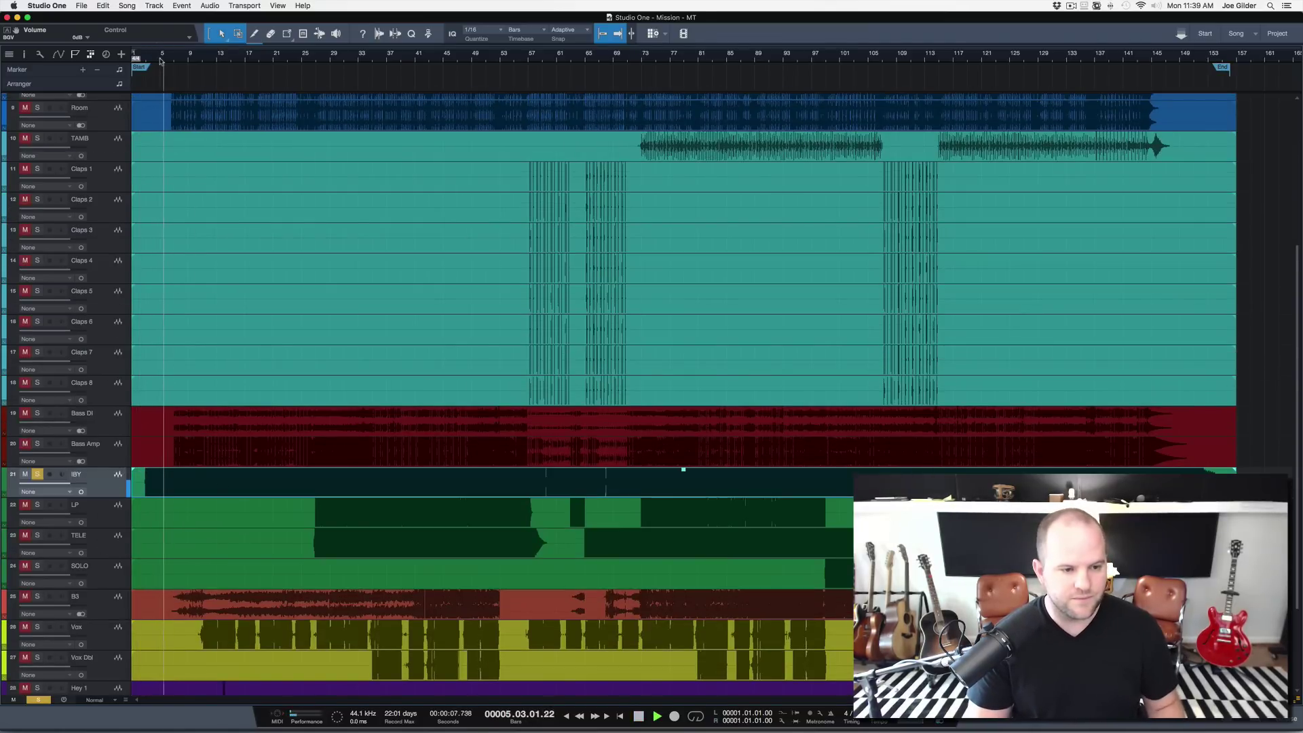
{"action": "key", "text": "space"}
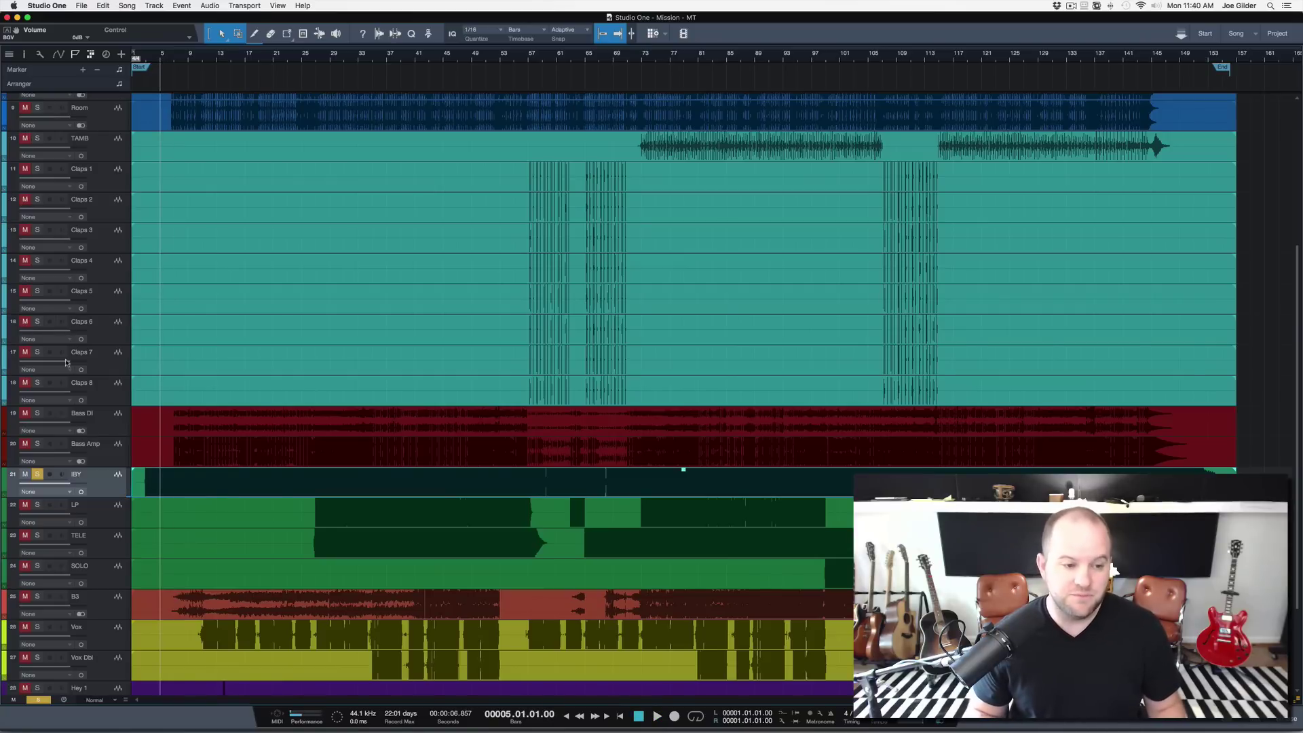
{"action": "left_click", "coordinate": [38, 473]}
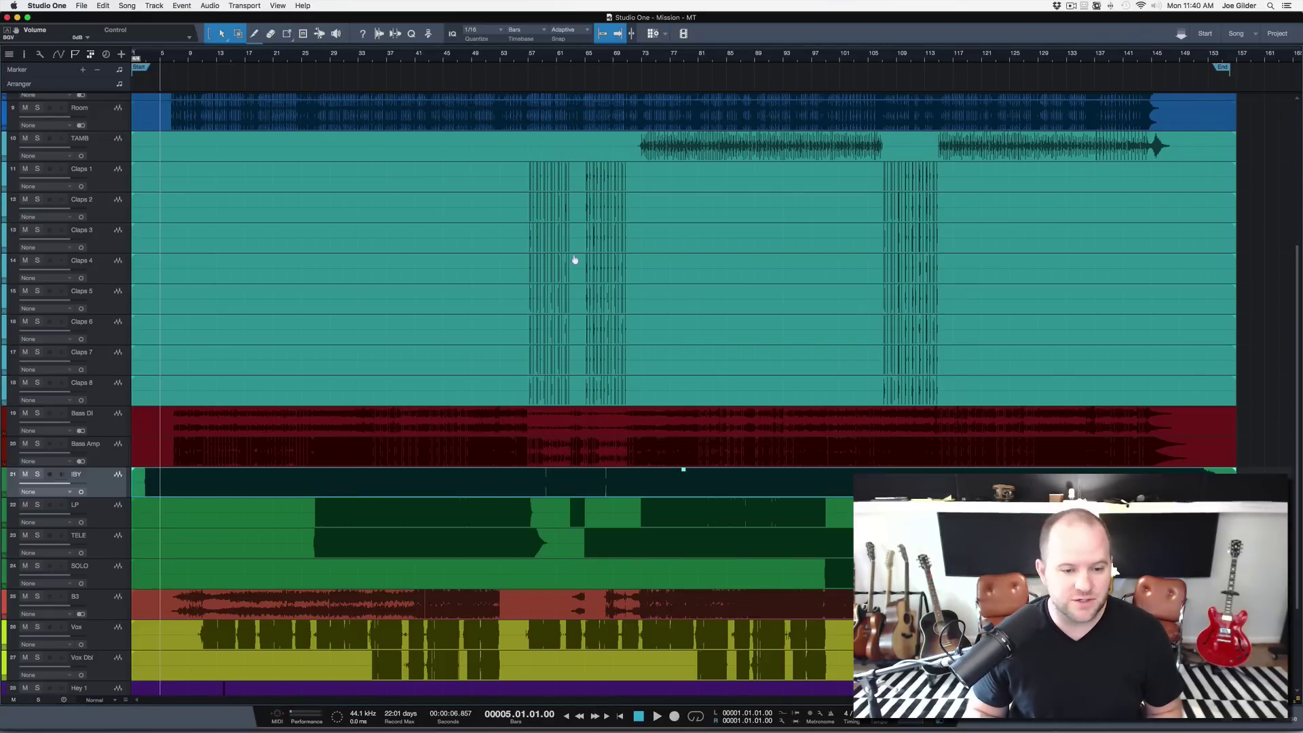
- Cycle through the track height presets and finish at Tiny so that all tracks fit in the arrangement
{"action": "key", "text": "z"}
{"action": "key", "text": "shift+w"}
{"action": "key", "text": "shift+e"}
{"action": "key", "text": "shift+e"}
{"action": "key", "text": "shift+e"}
{"action": "key", "text": "shift+w"}
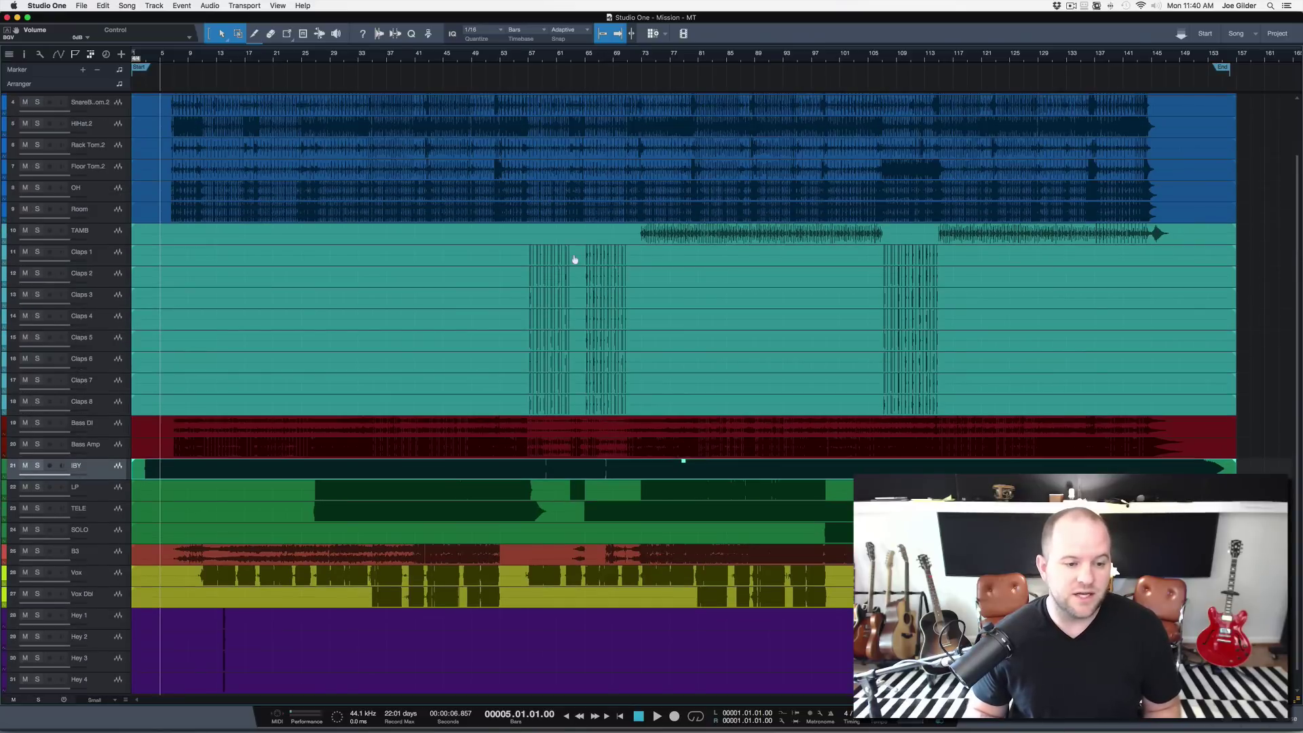
{"action": "key", "text": "shift+e"}
{"action": "key", "text": "shift+w"}
{"action": "key", "text": "shift+w"}
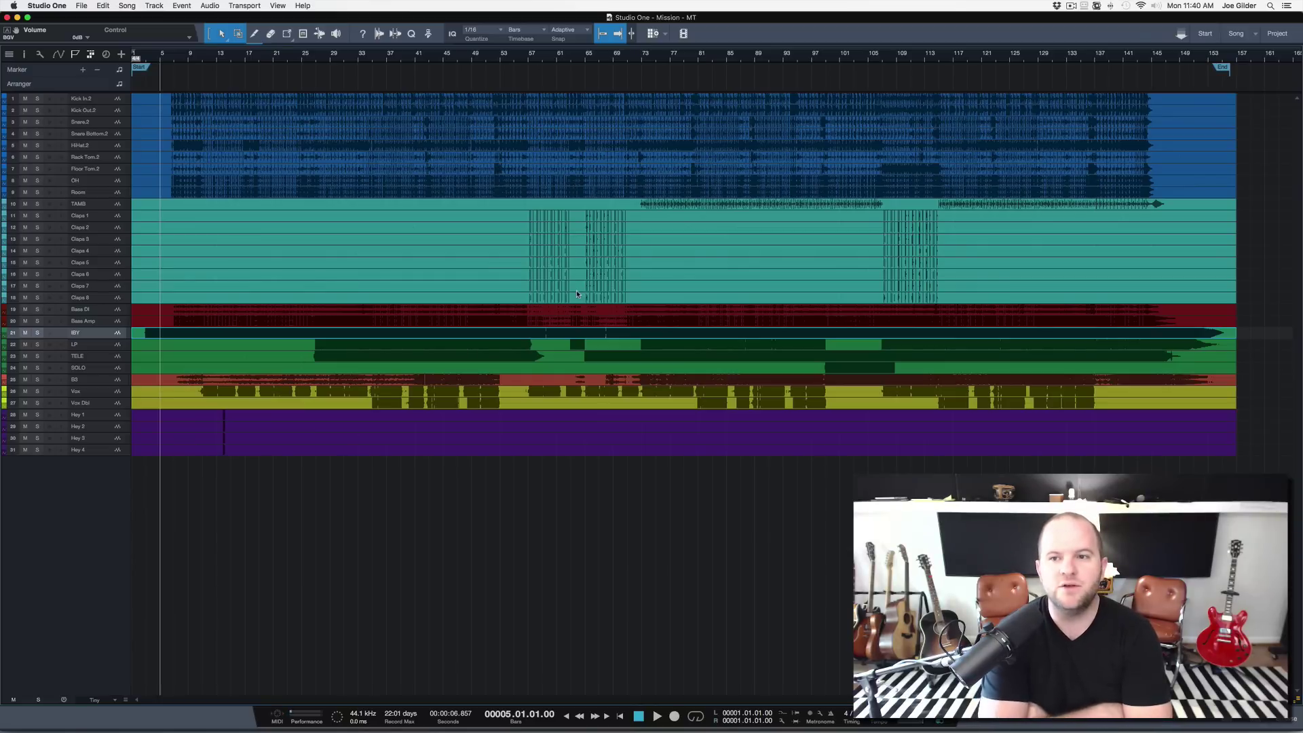
{"action": "left_click", "coordinate": [1070, 6]}
{"action": "left_click", "coordinate": [984, 6]}
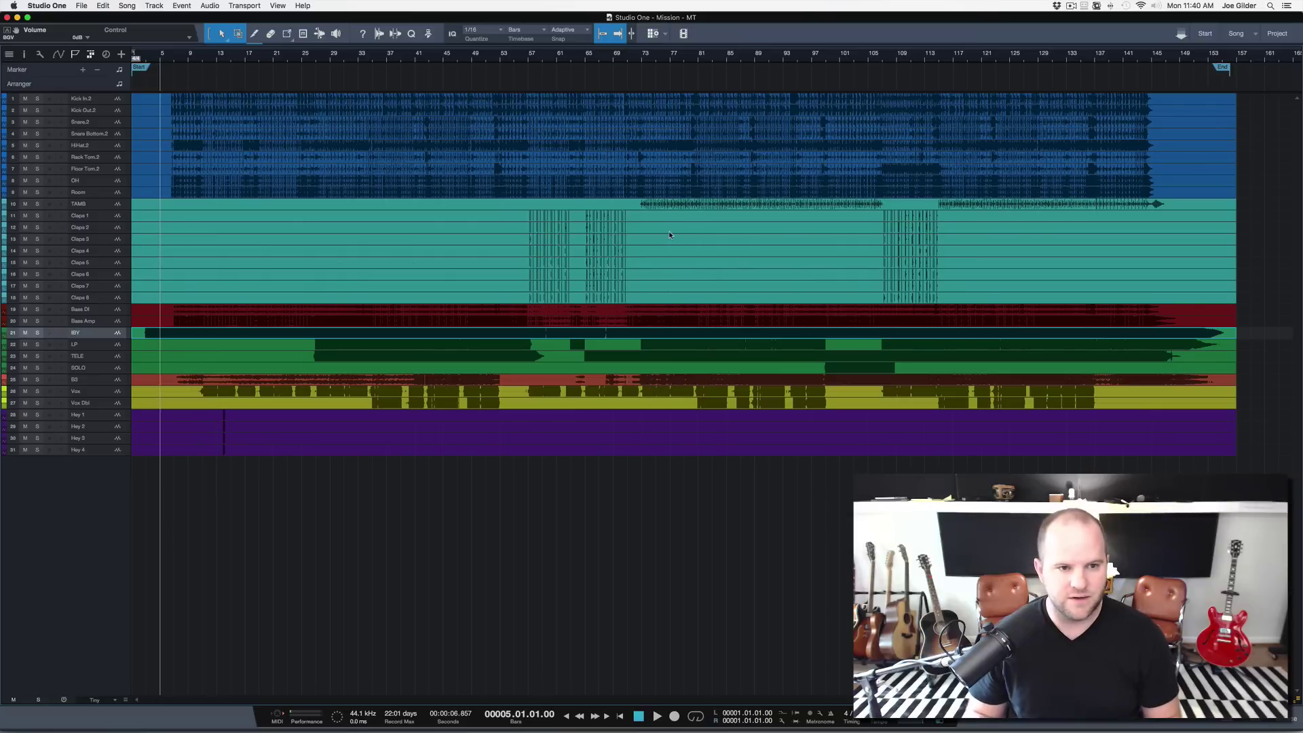
- Show the mixer again with narrow channels and collapse the expanded Snare.2 channel to match the others
{"action": "key", "text": "F3"}
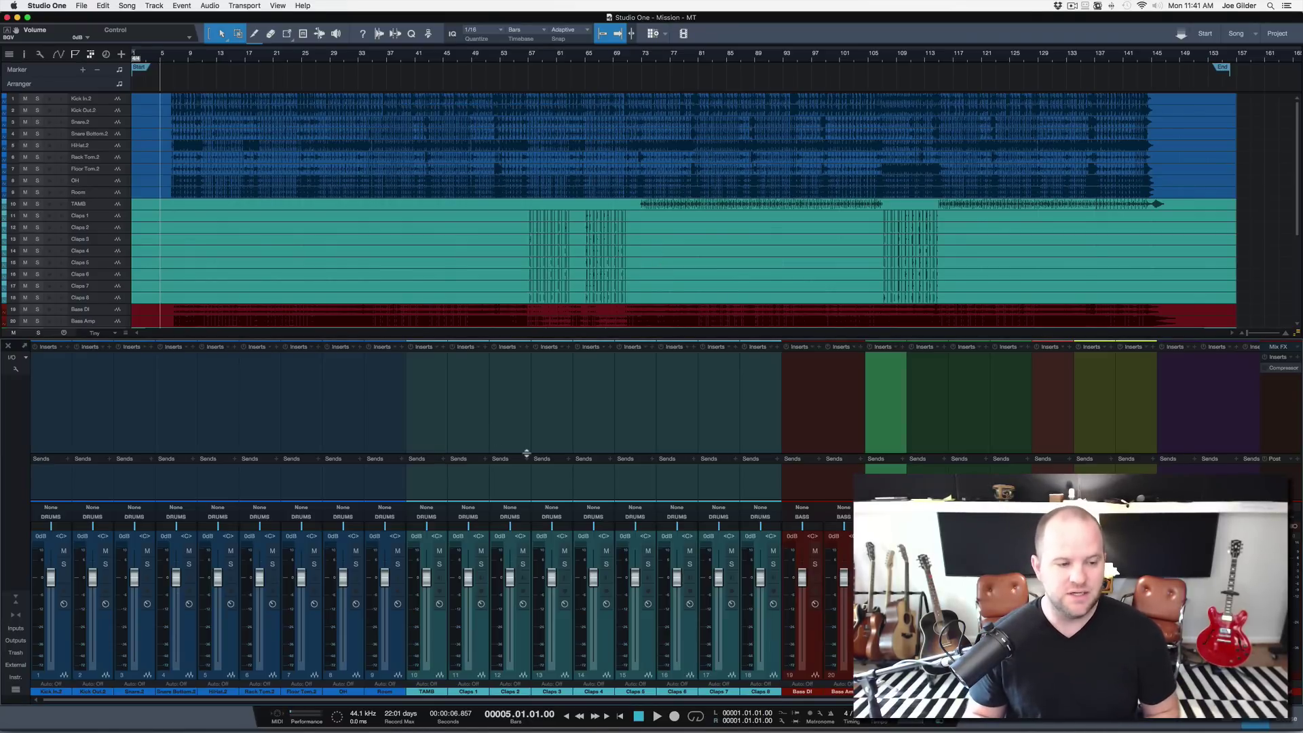
{"action": "left_click", "coordinate": [12, 616]}
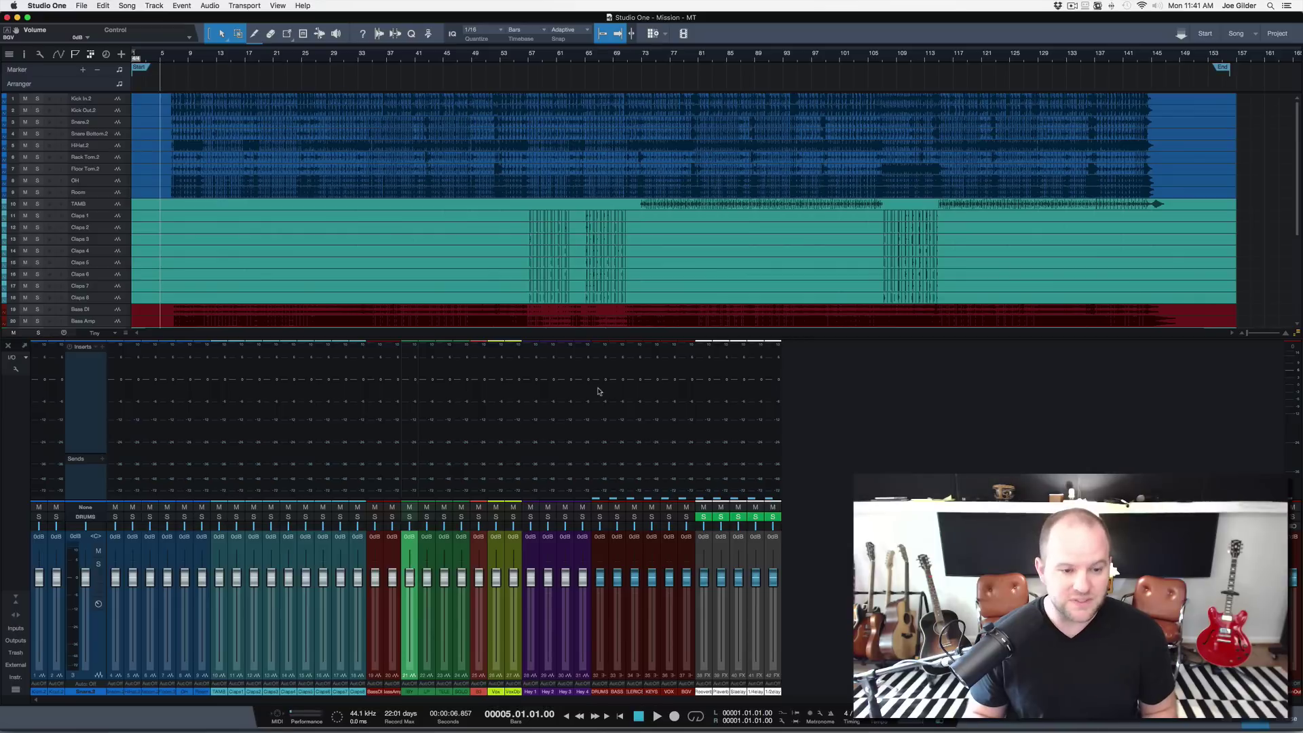
{"action": "left_click", "coordinate": [85, 422]}
{"action": "left_click", "coordinate": [85, 422]}
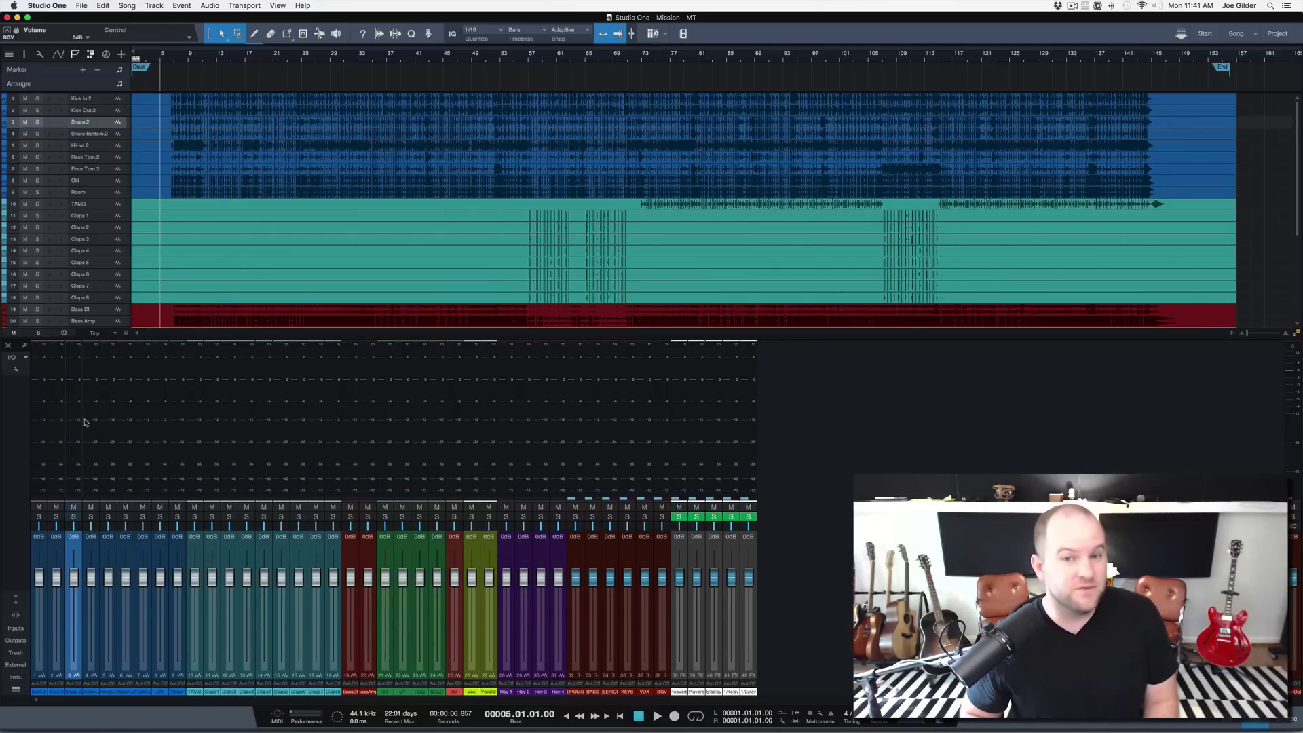
{"action": "scroll", "coordinate": [434, 277], "scroll_direction": "down", "scroll_amount": 3}
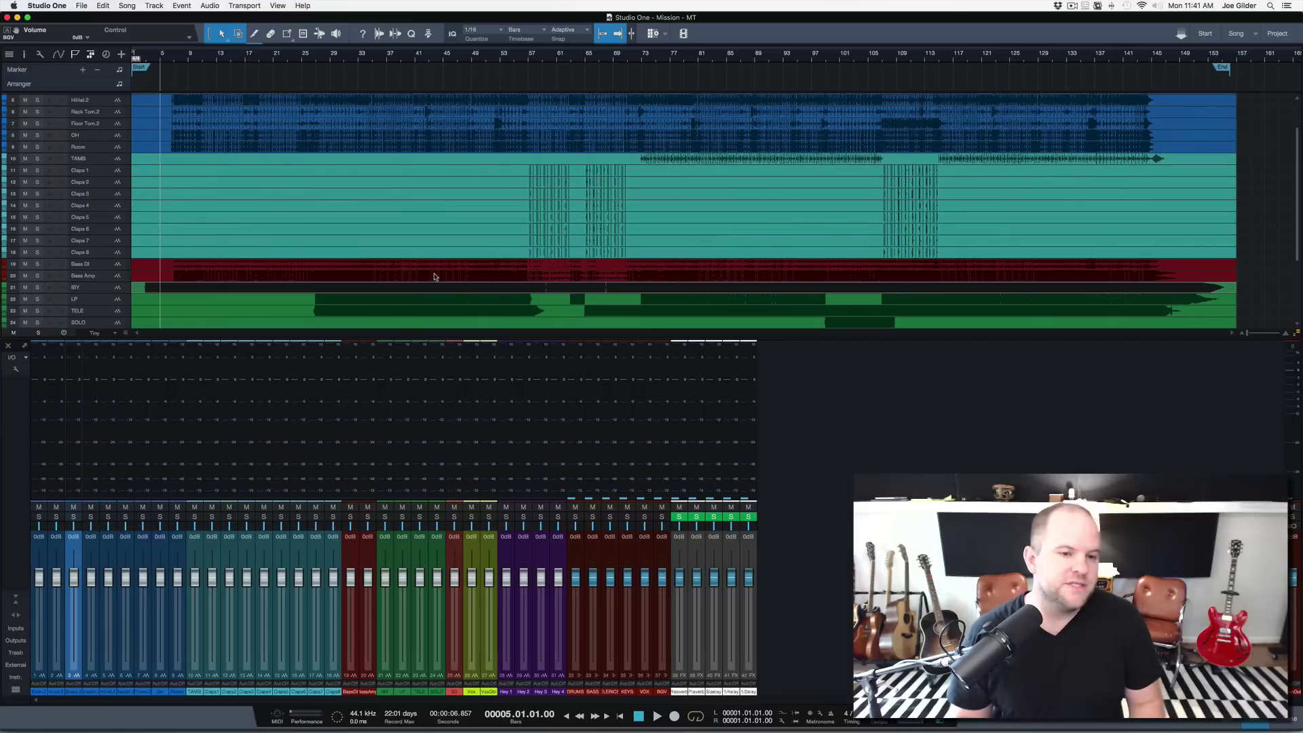